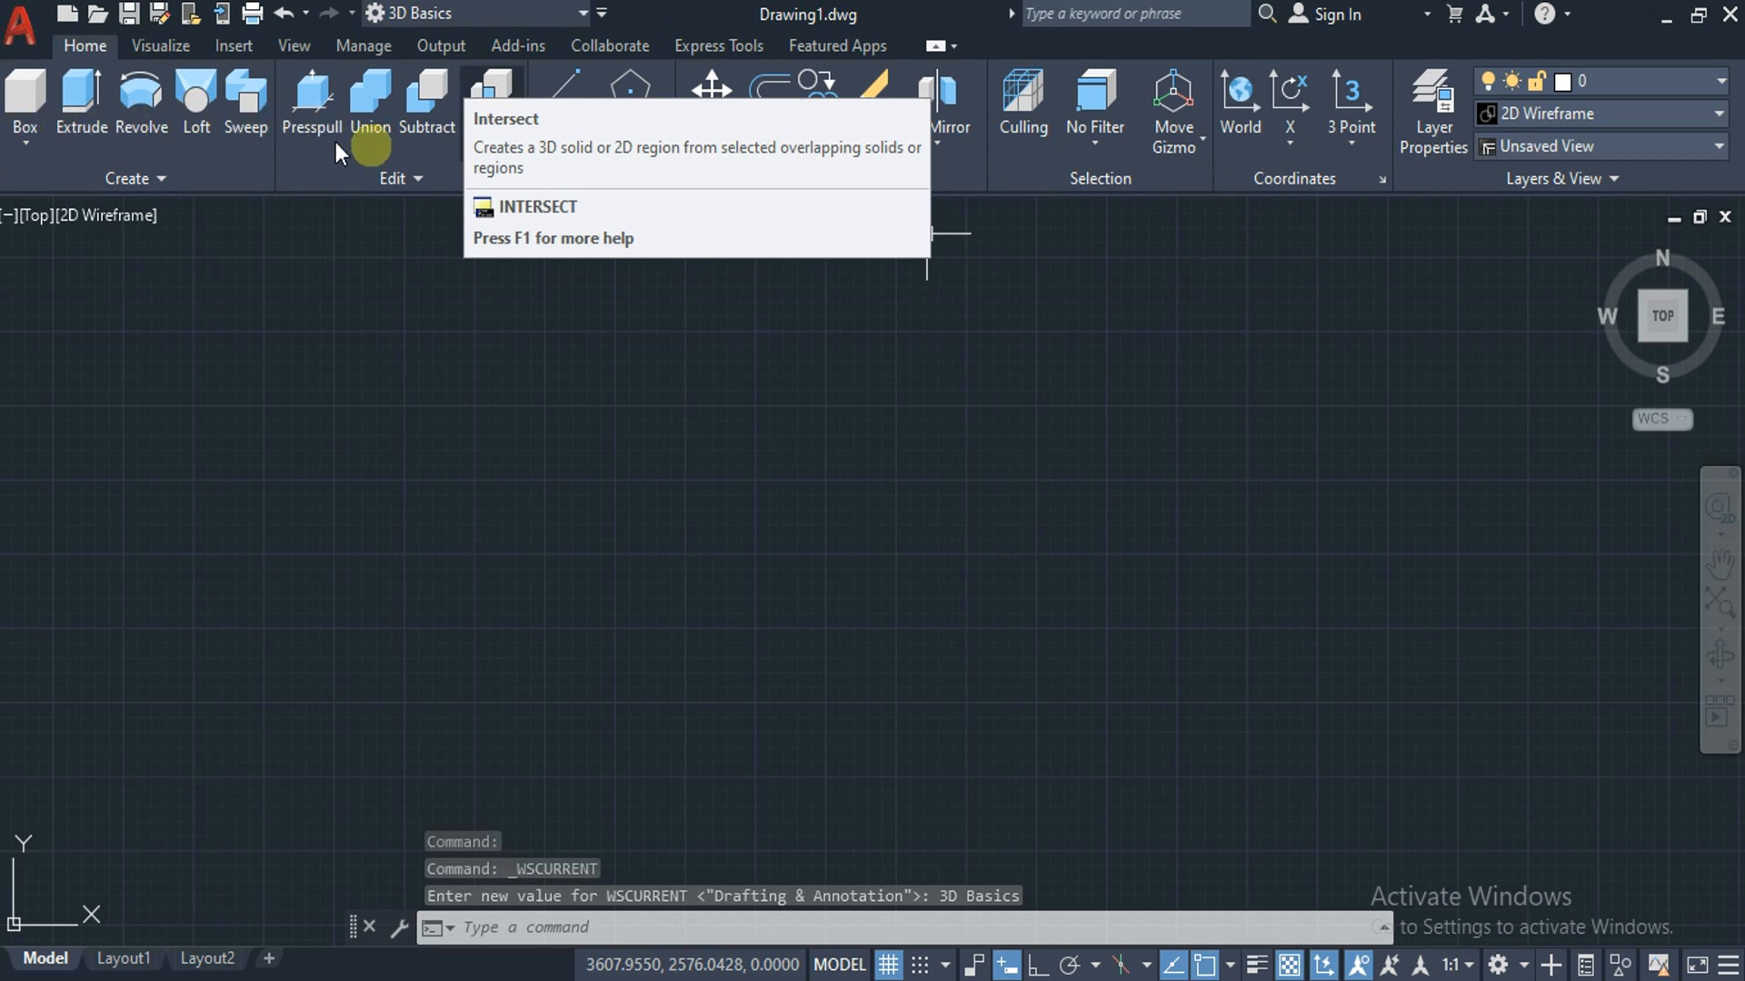
# Switch the model view from Top to NE Isometric.
pyautogui.click(300, 444)
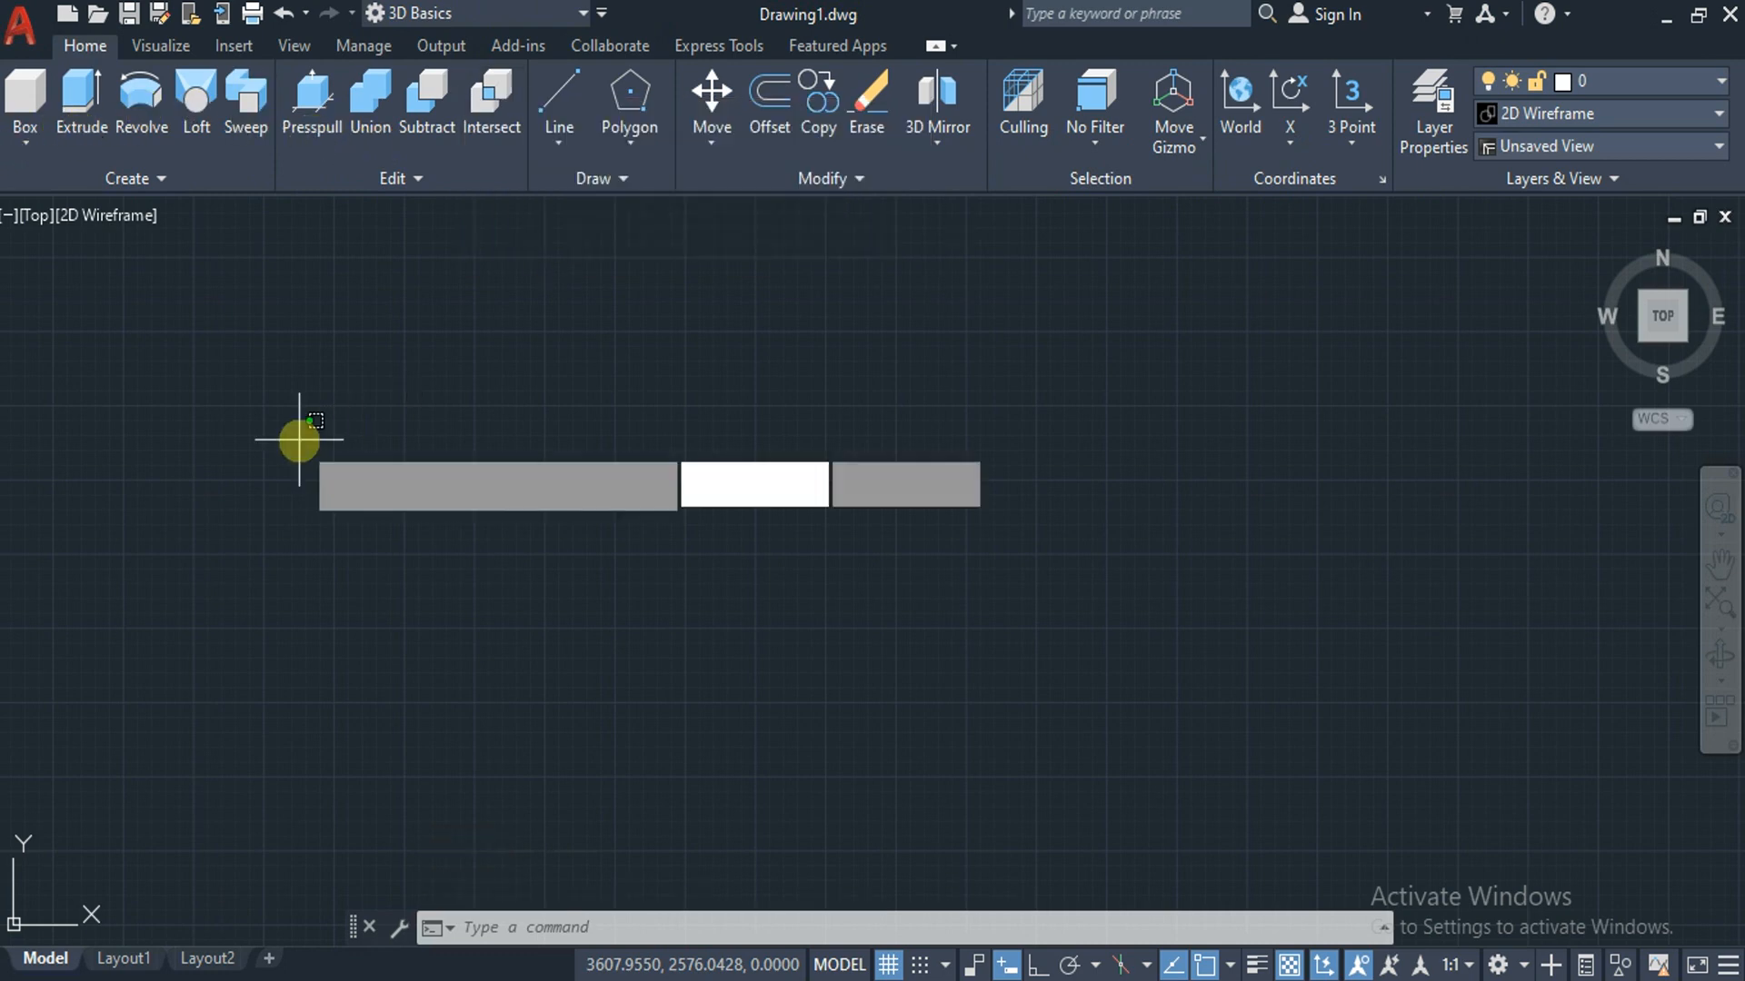
pyautogui.click(451, 448)
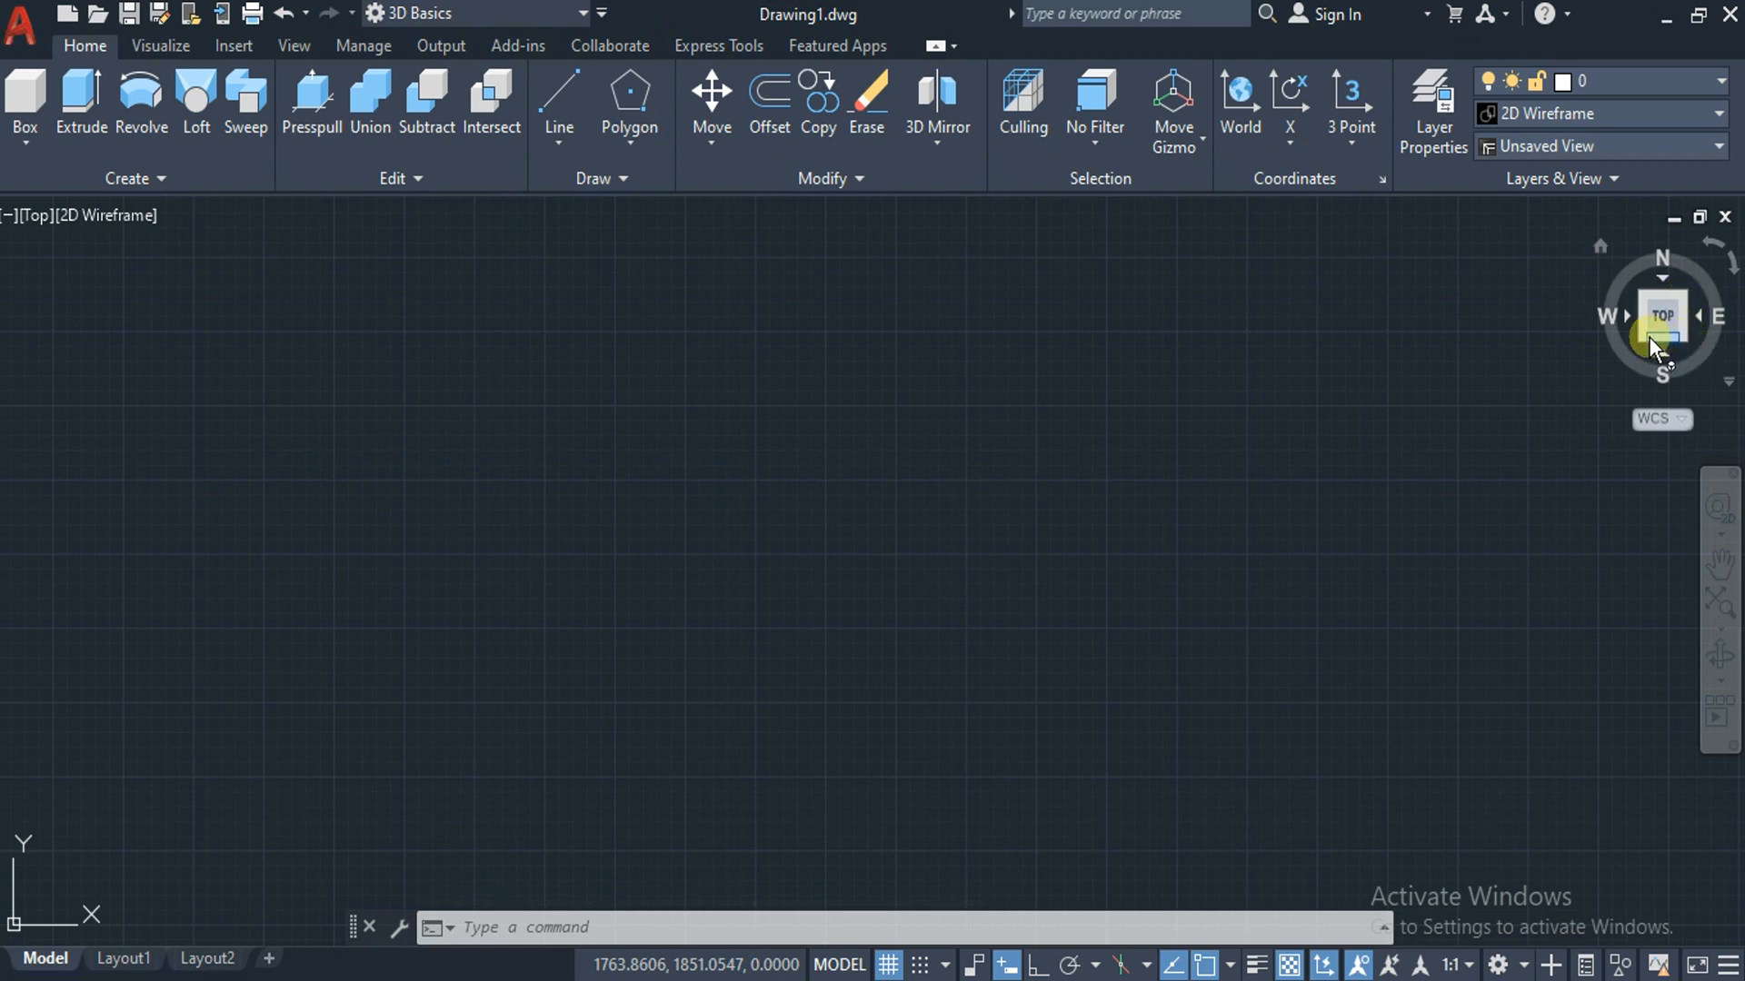
pyautogui.click(1687, 296)
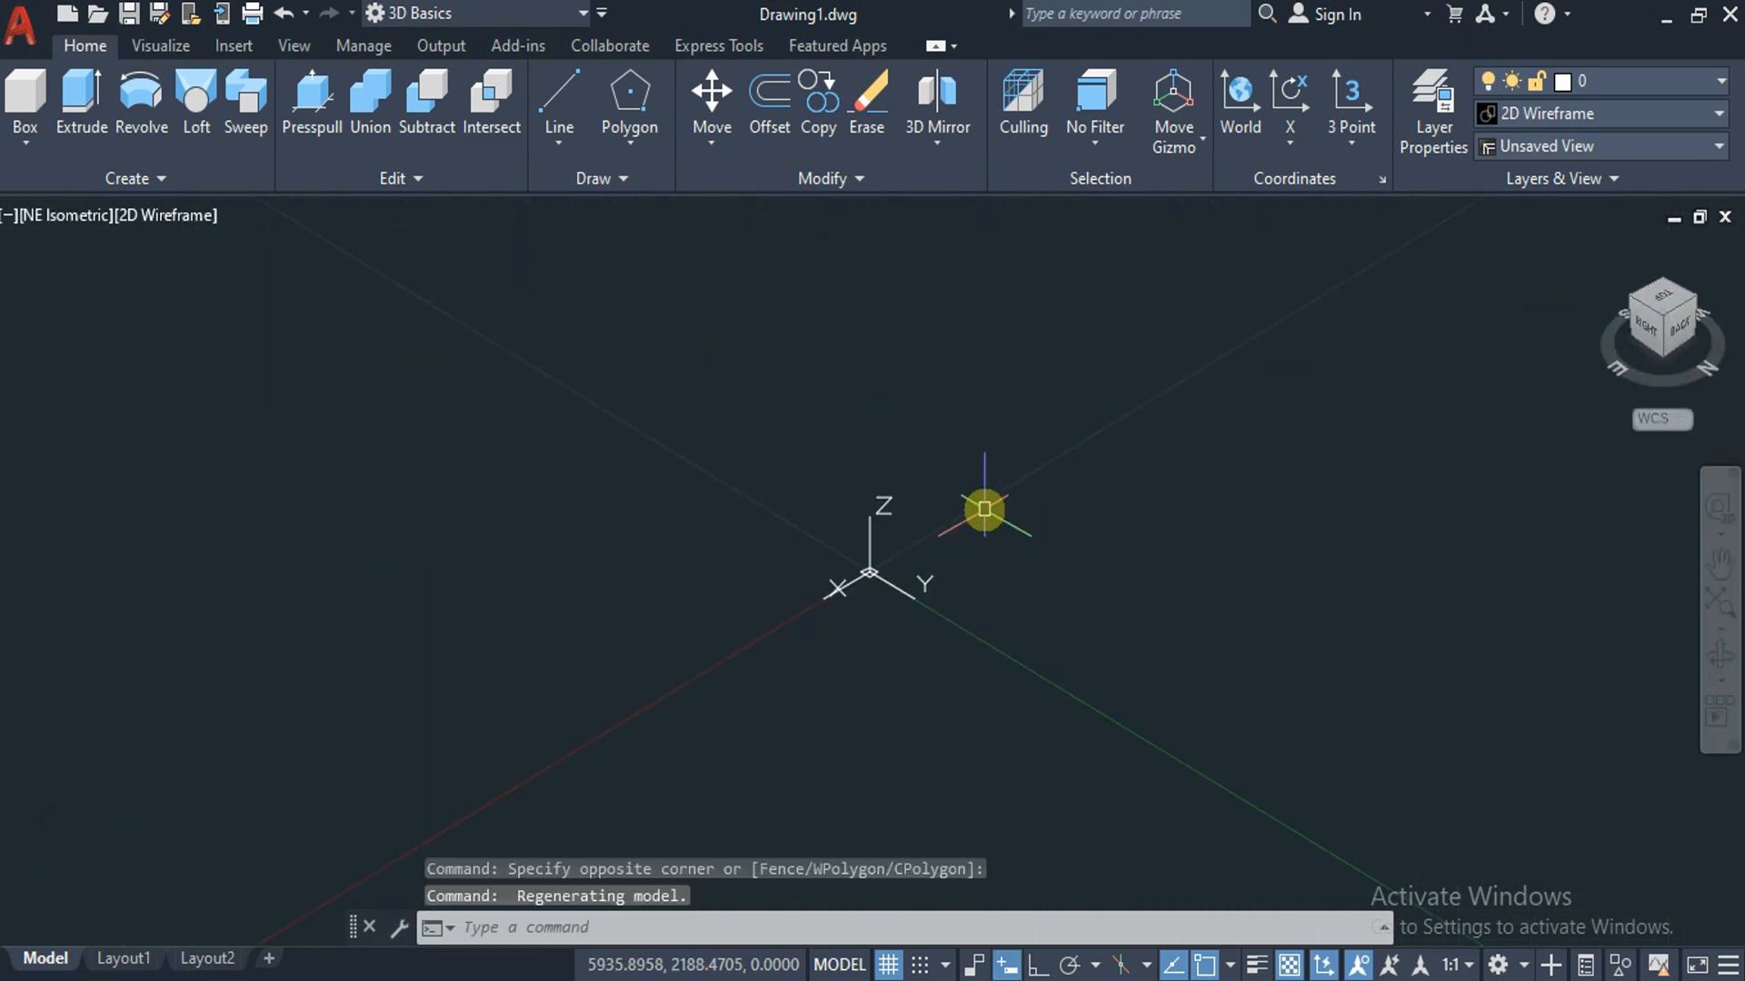
pyautogui.scroll(-4, 984, 509)
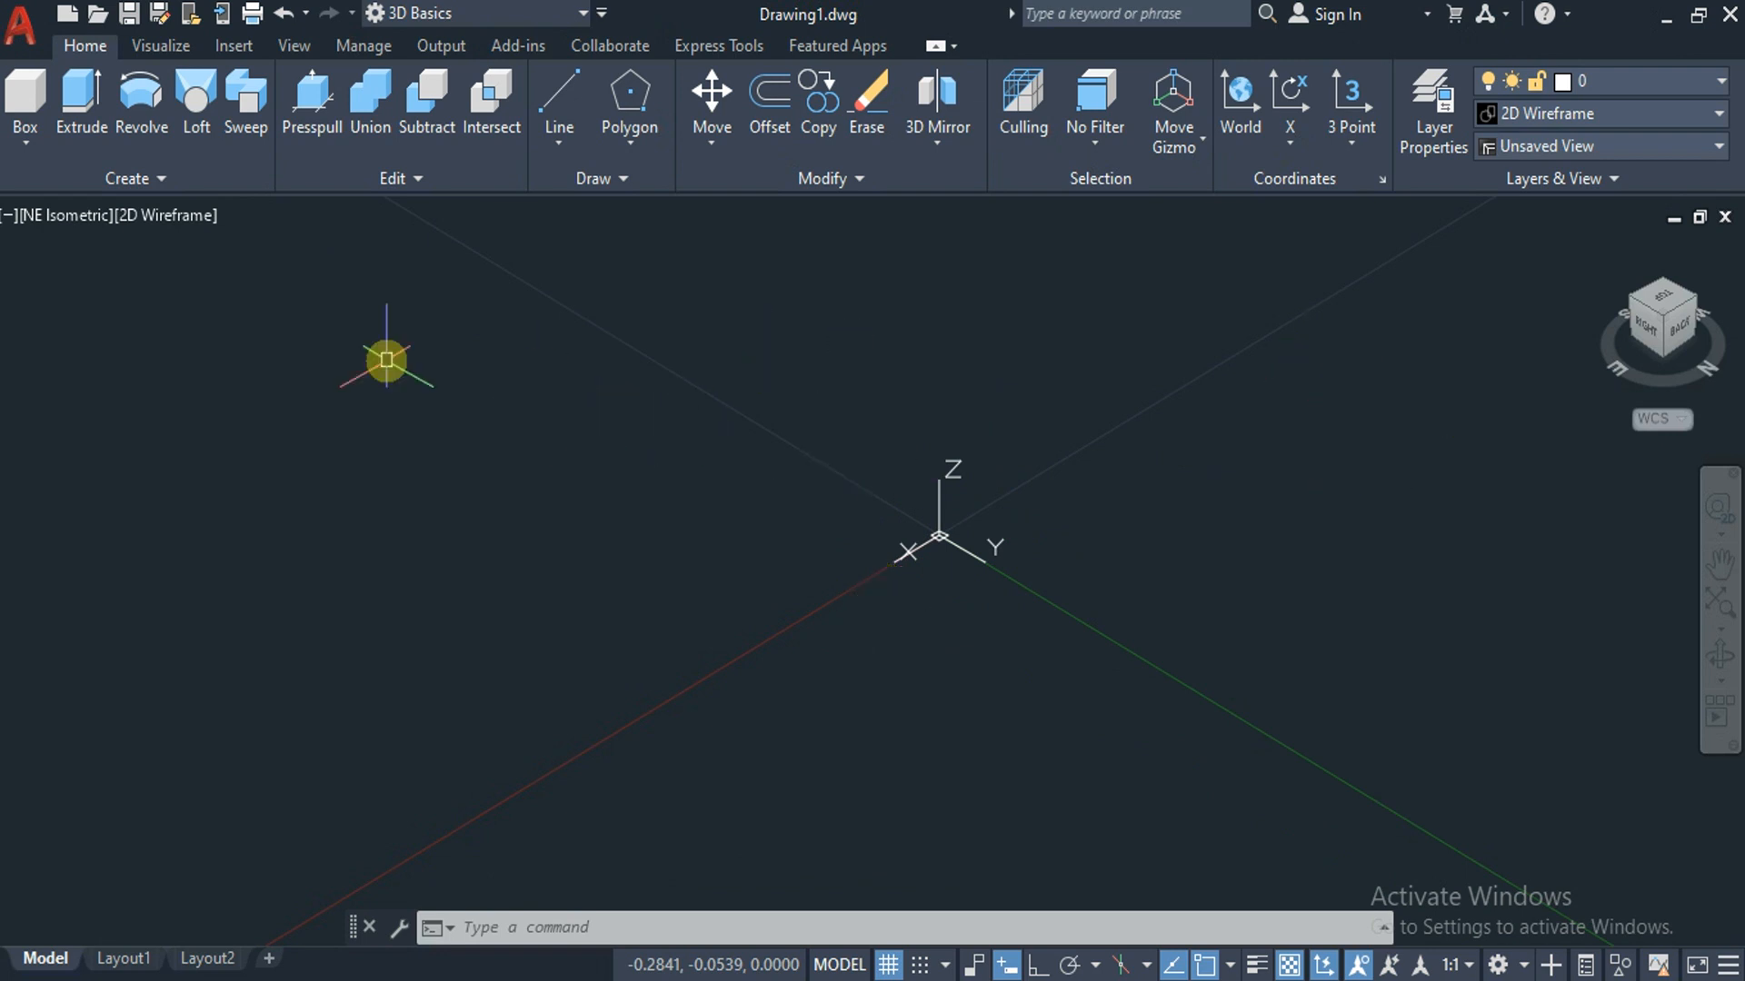
pyautogui.click(58, 221)
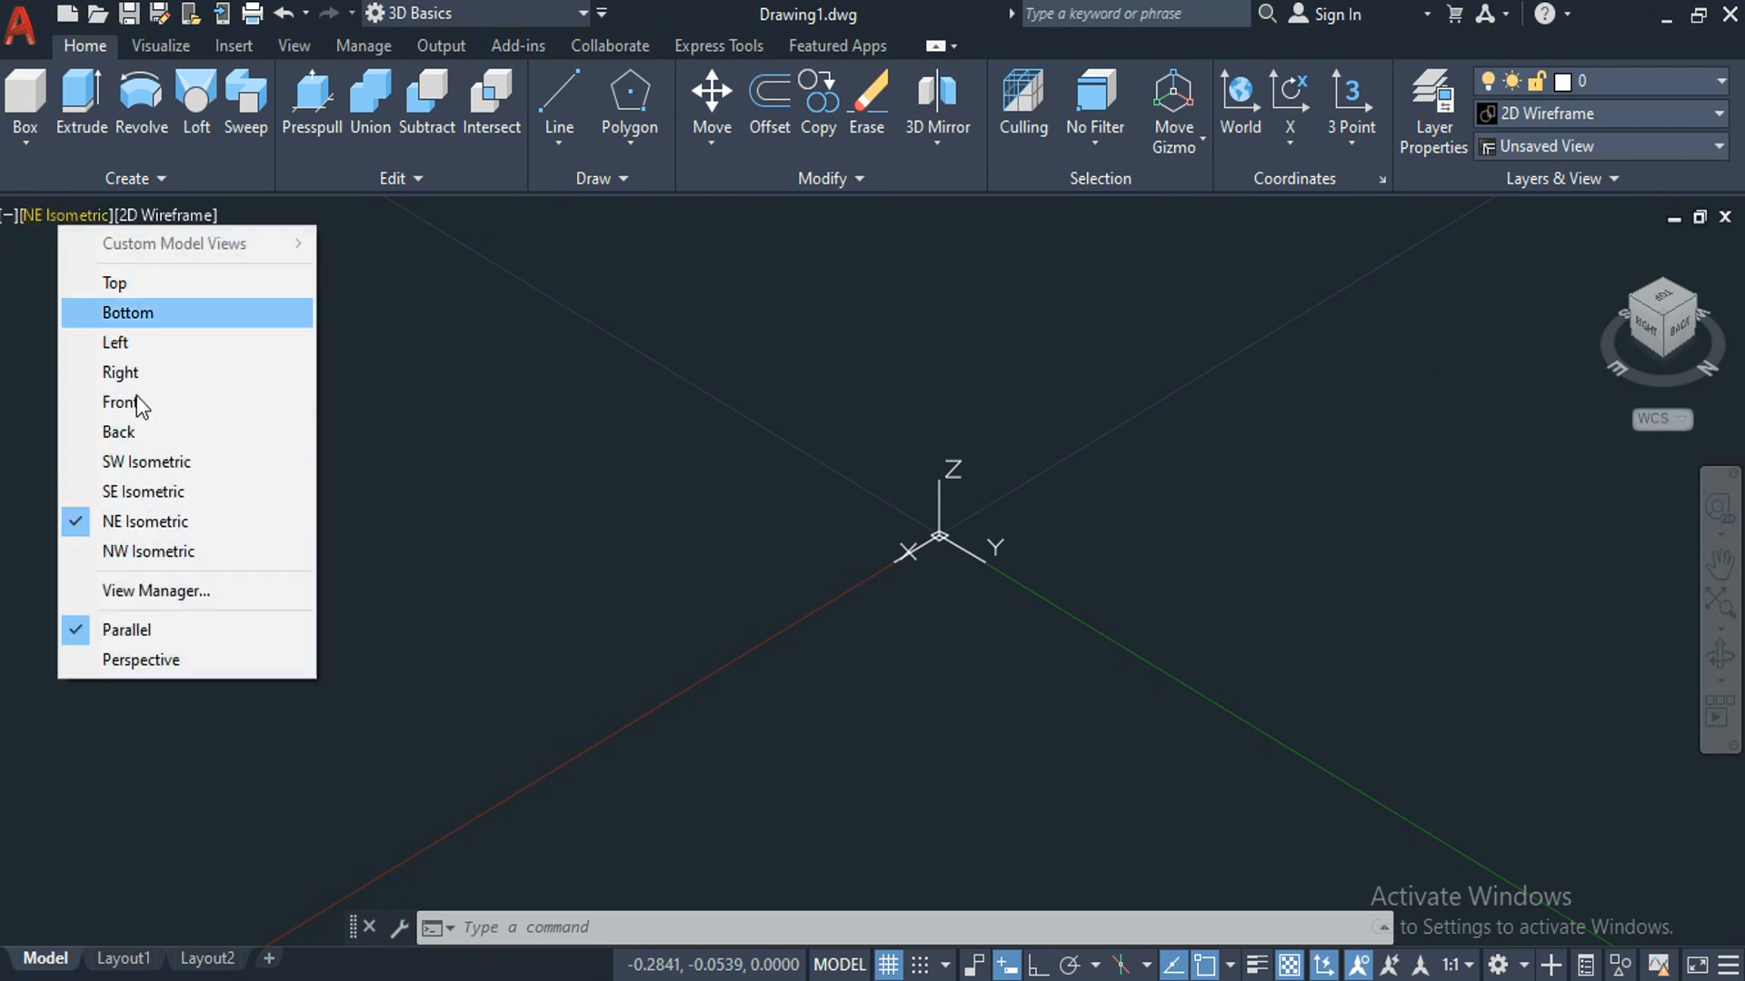
pyautogui.click(575, 424)
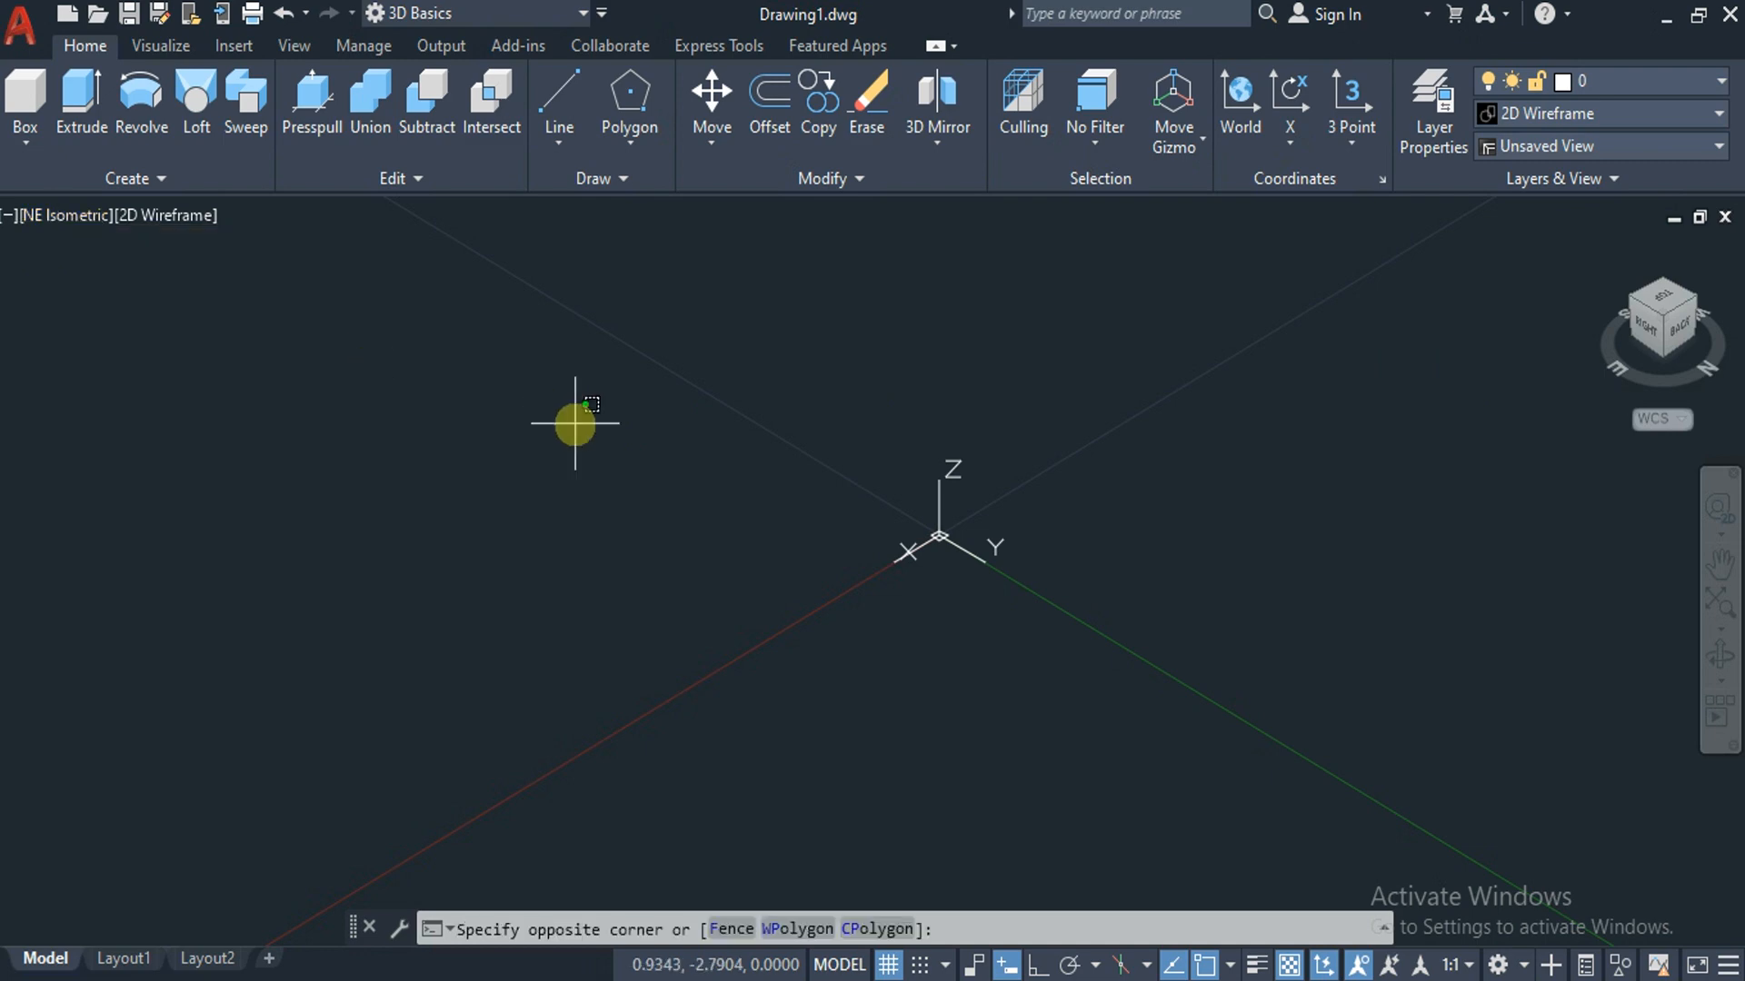
pyautogui.click(535, 480)
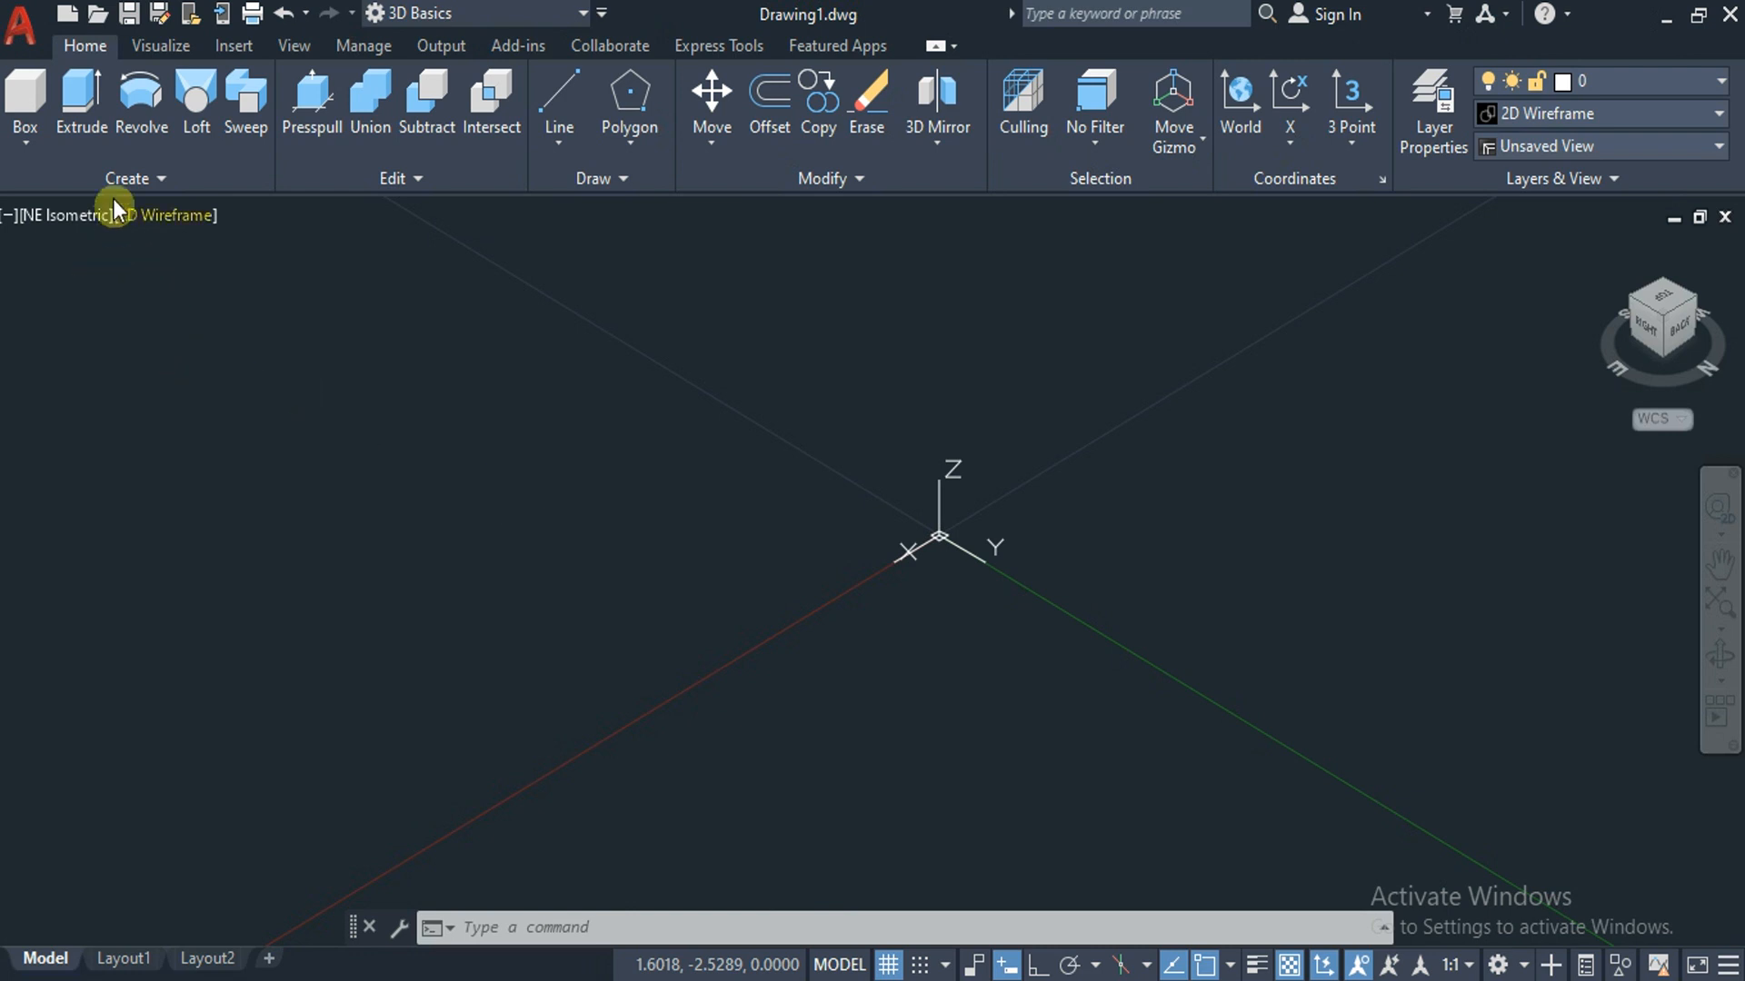
# Create a solid cube with 10-unit edges near the origin, using the Box command's Cube option with Ortho on.
pyautogui.click(34, 146)
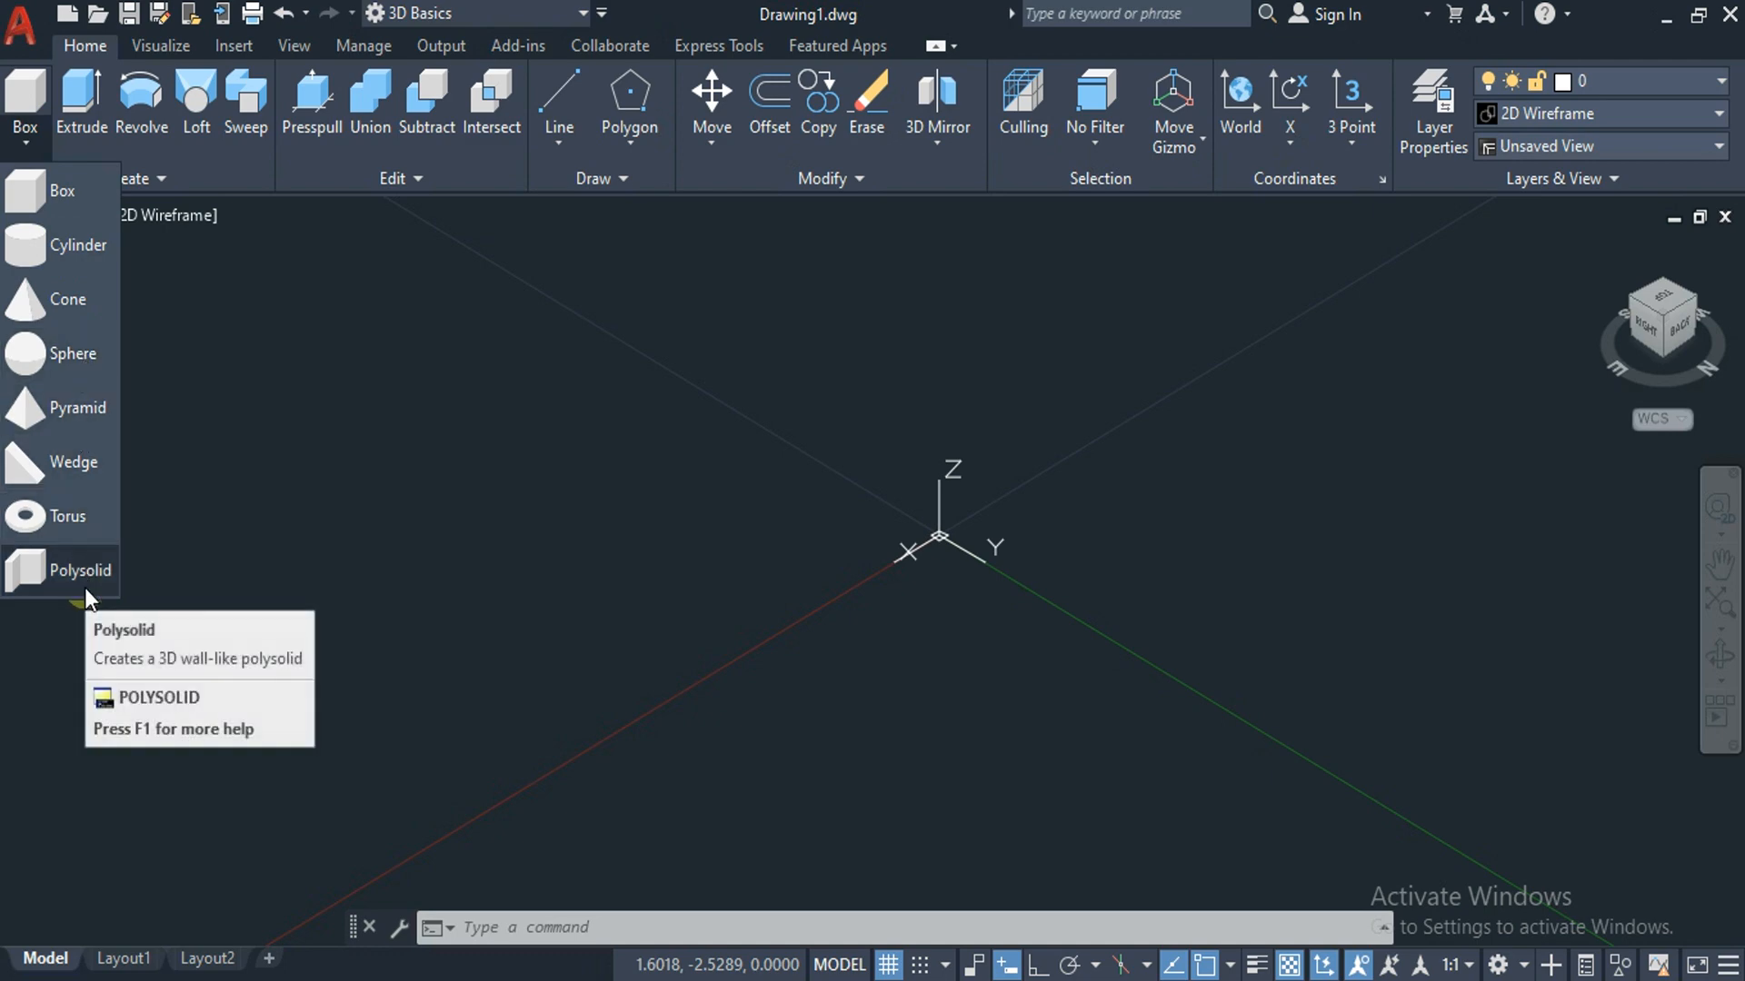
pyautogui.click(37, 183)
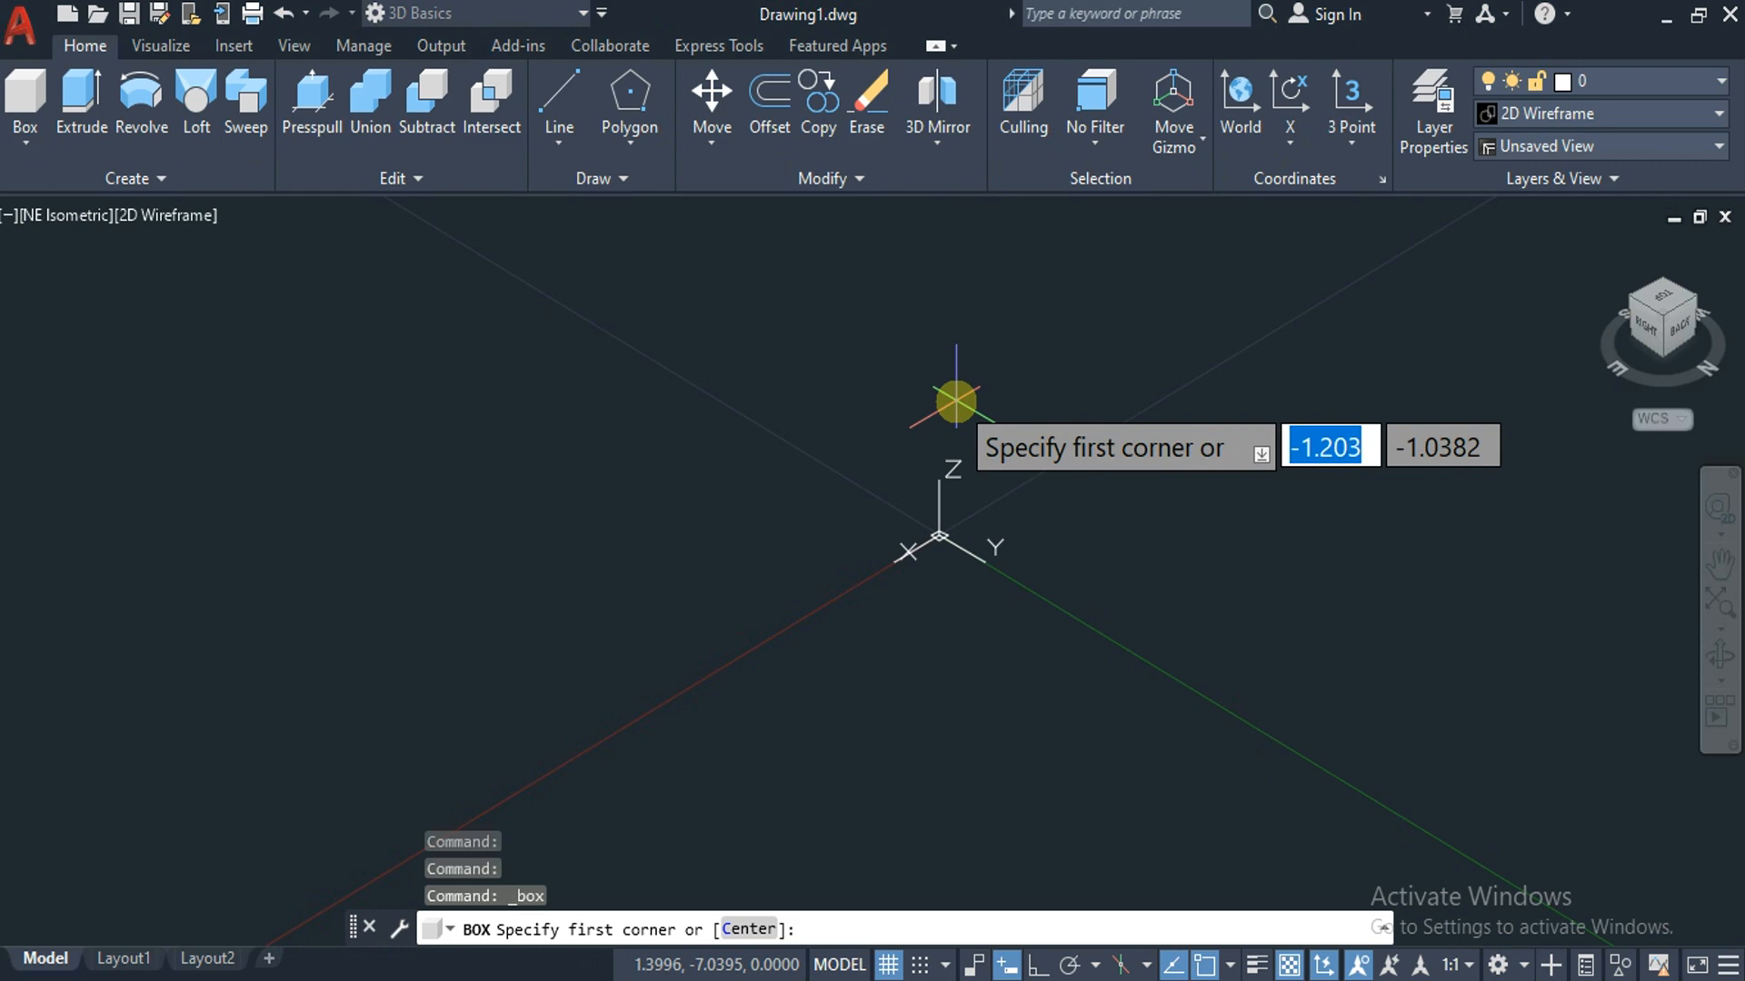
pyautogui.press('Down')
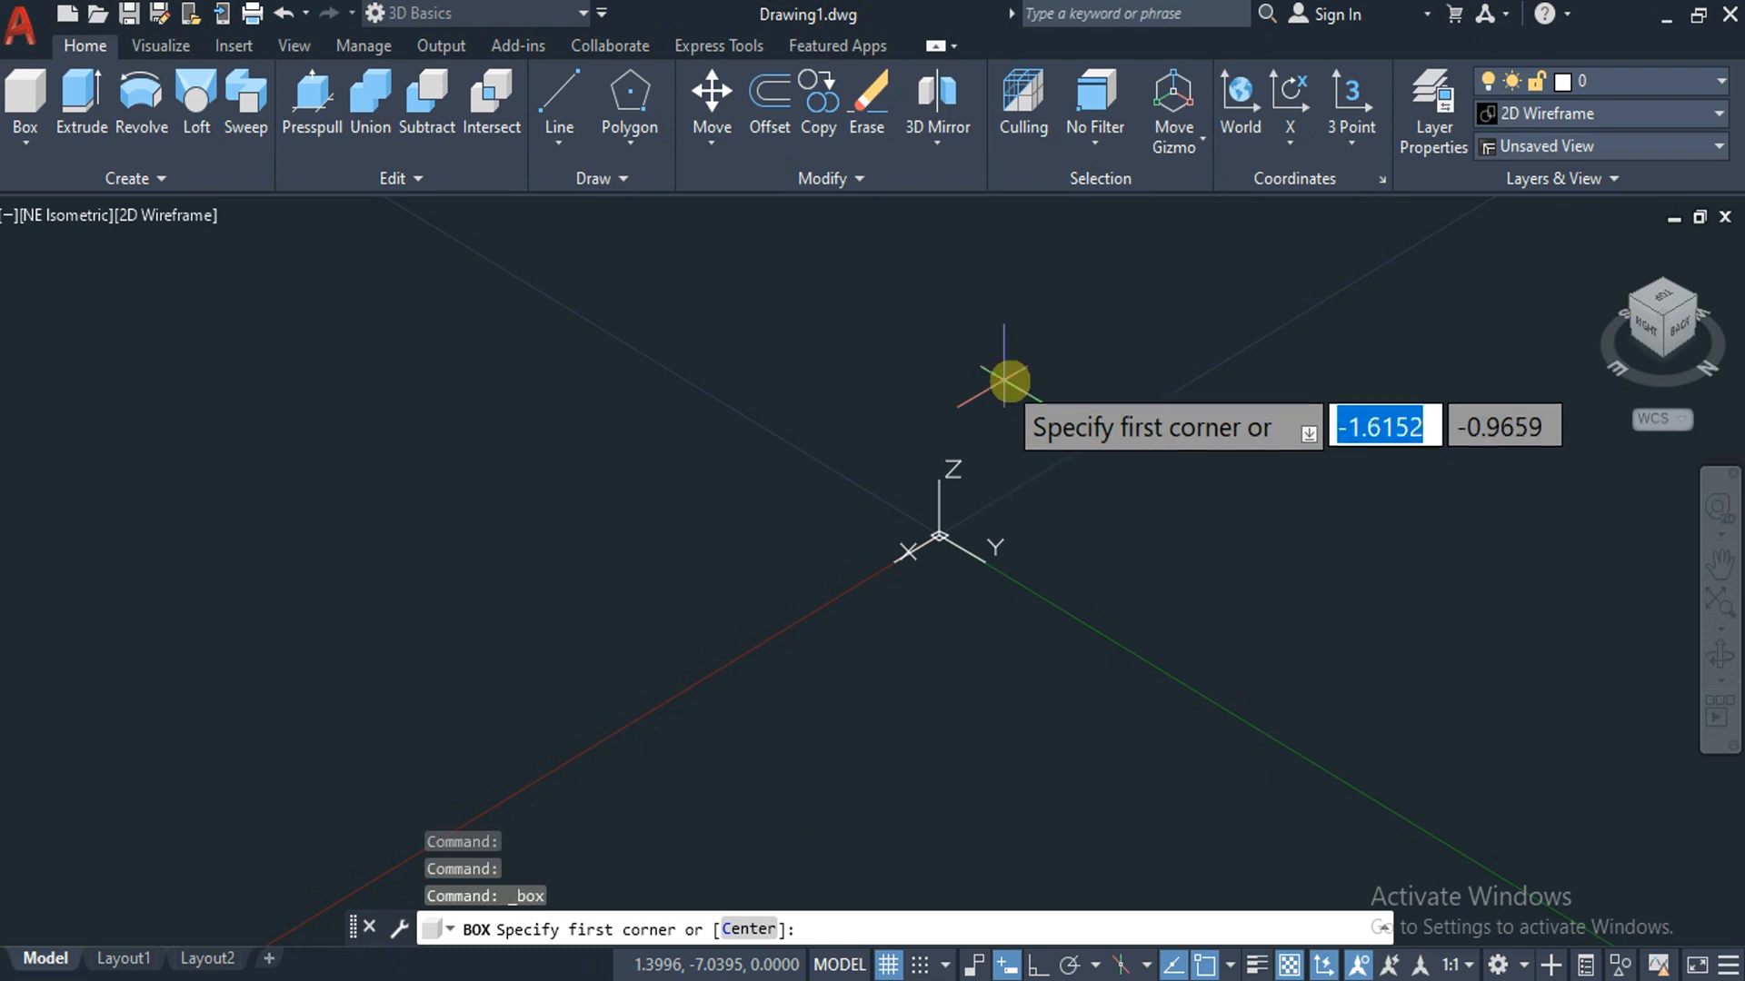
pyautogui.click(954, 595)
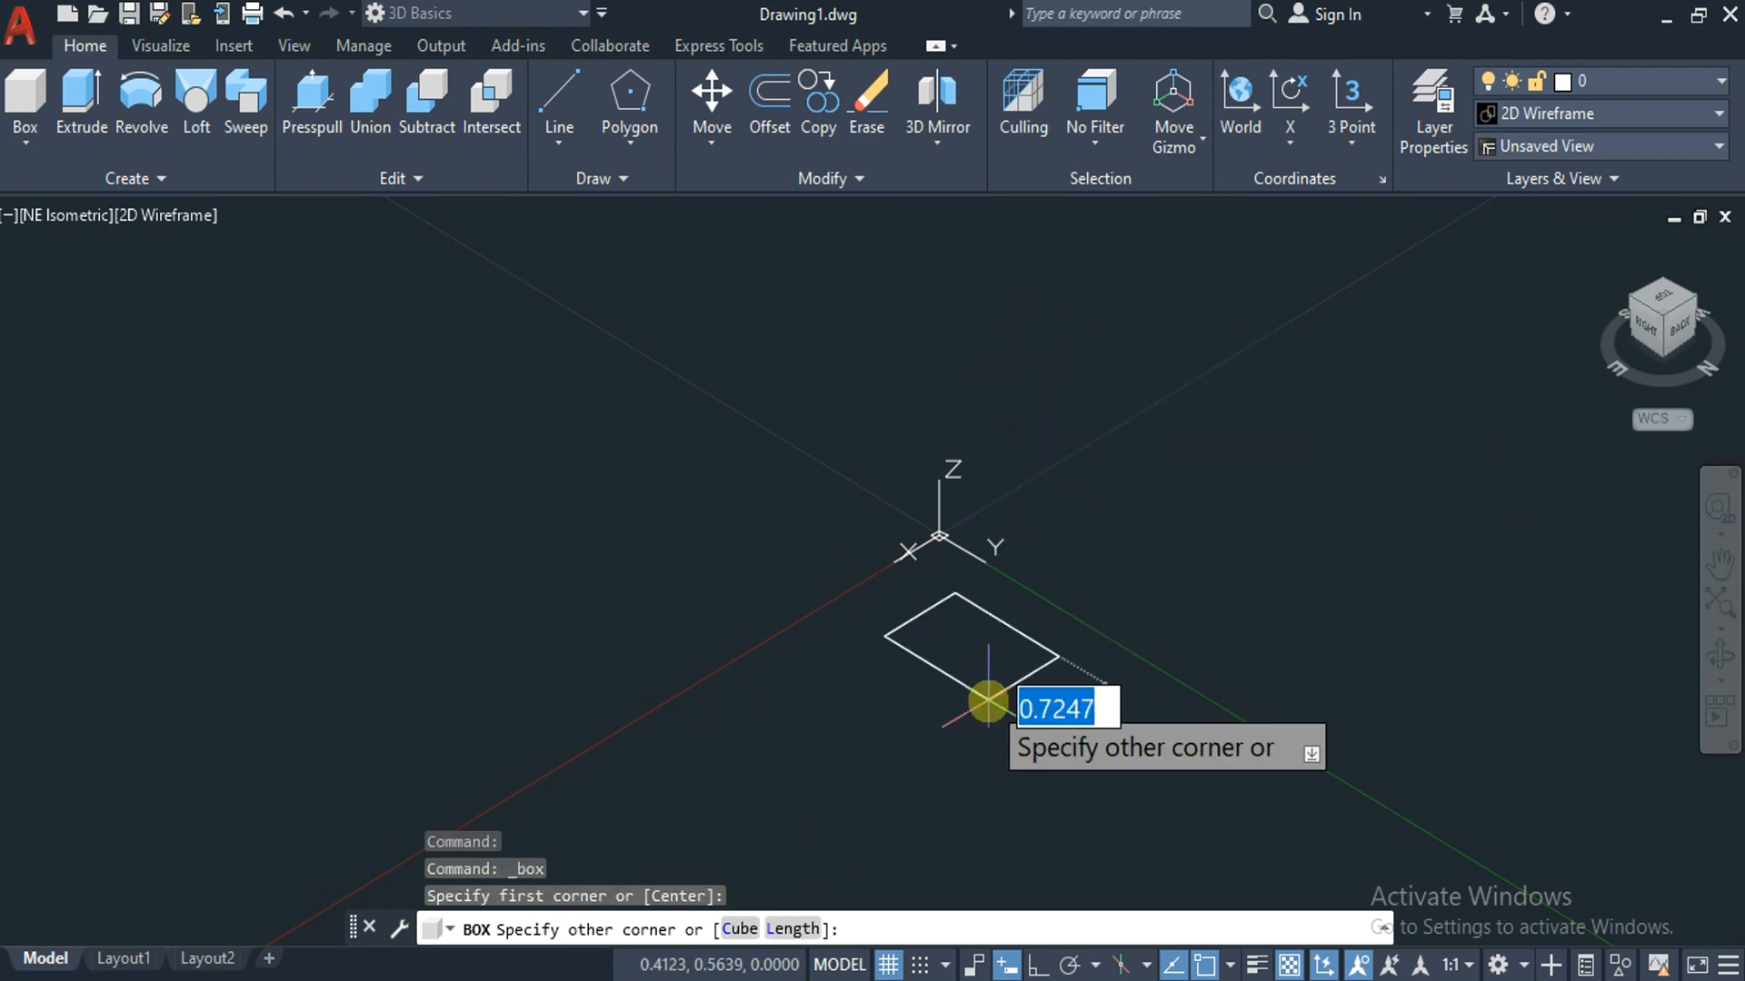
pyautogui.press('Down')
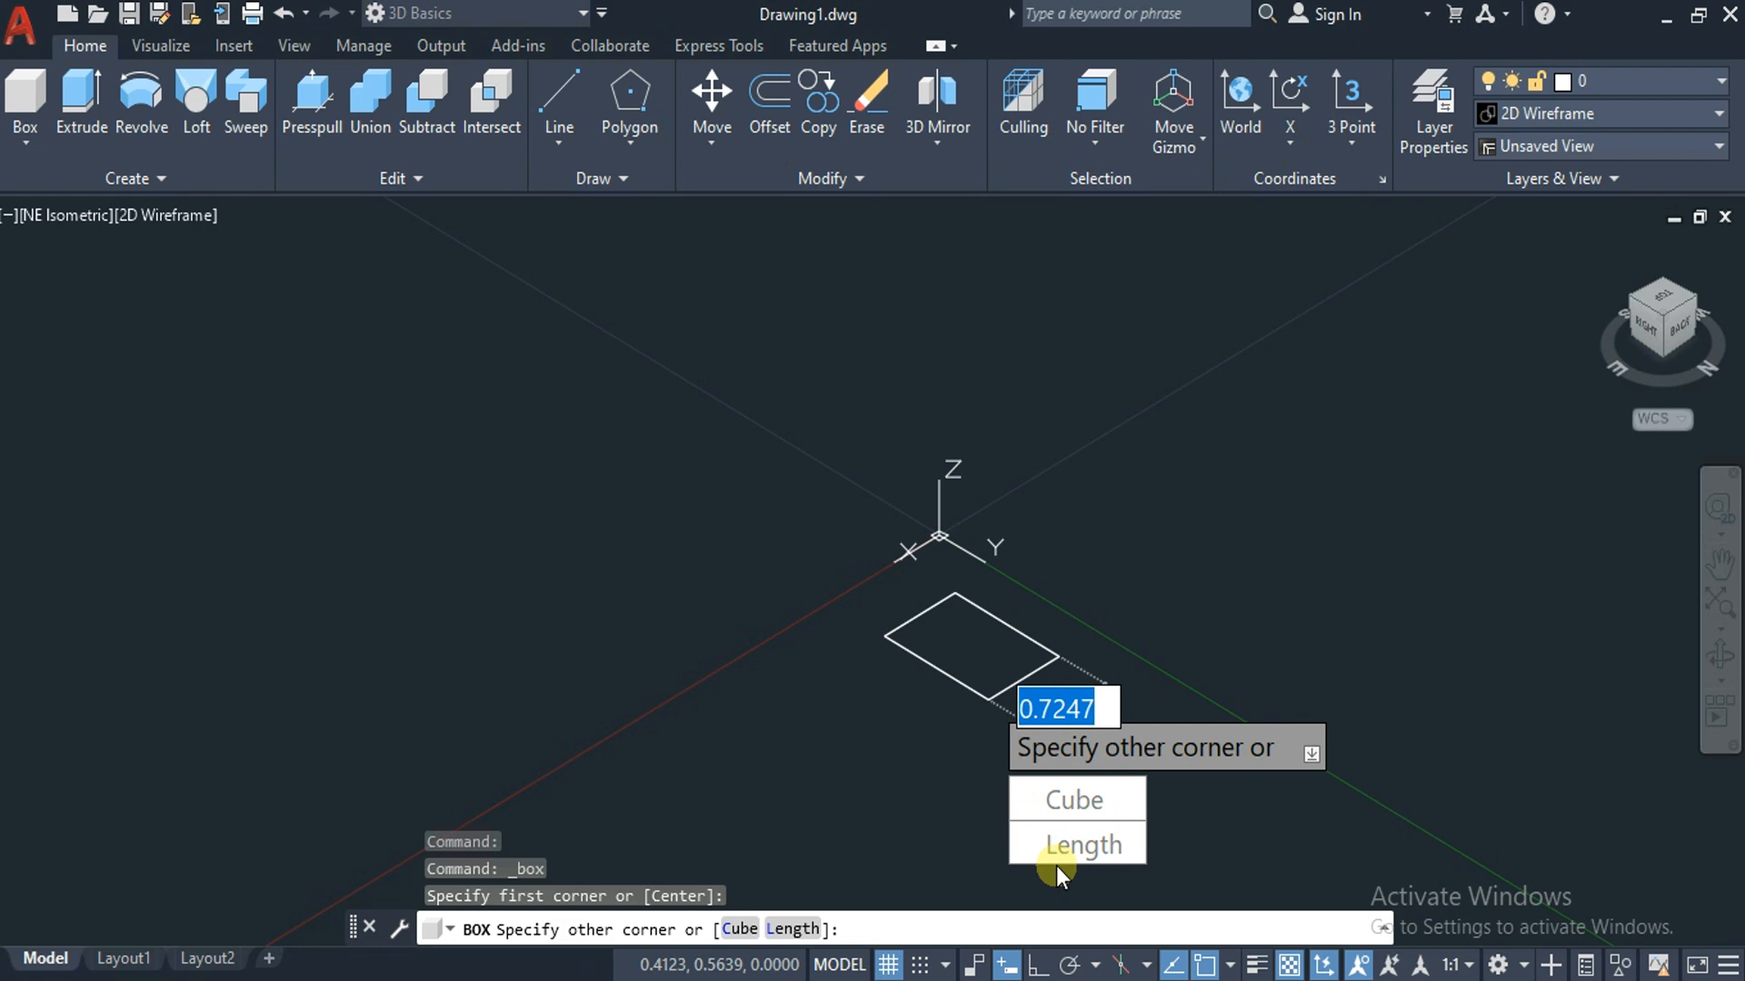
pyautogui.click(1056, 809)
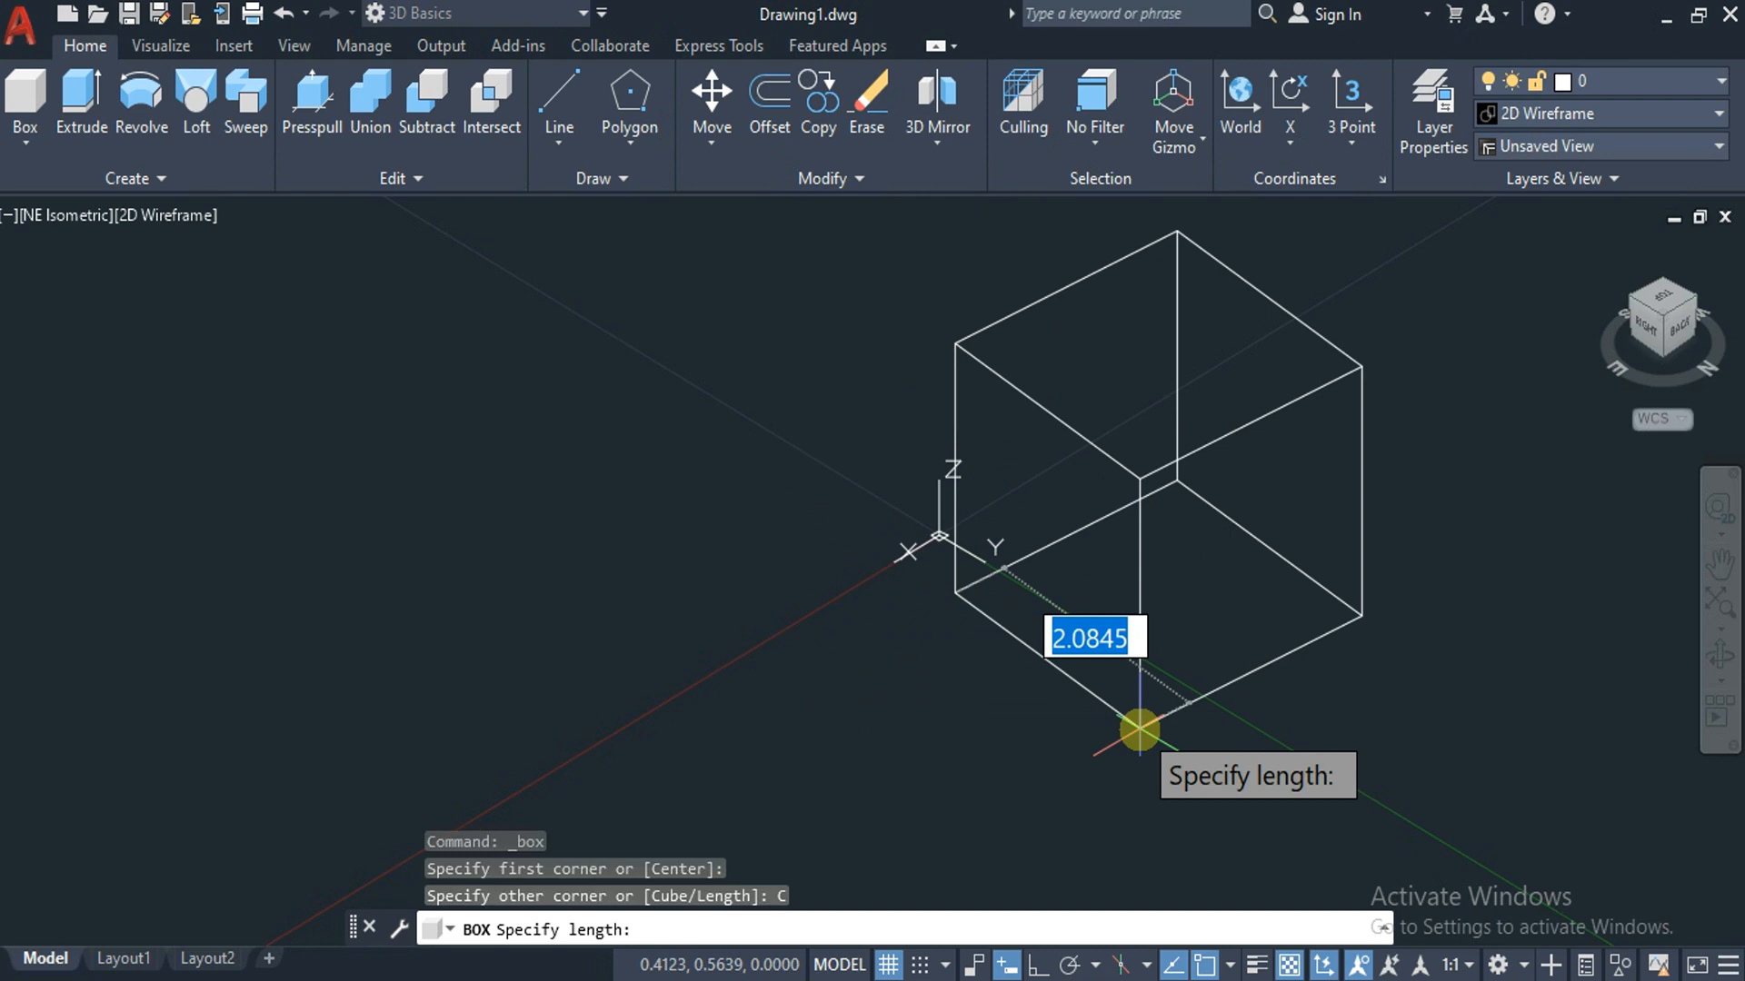
pyautogui.press('F8')
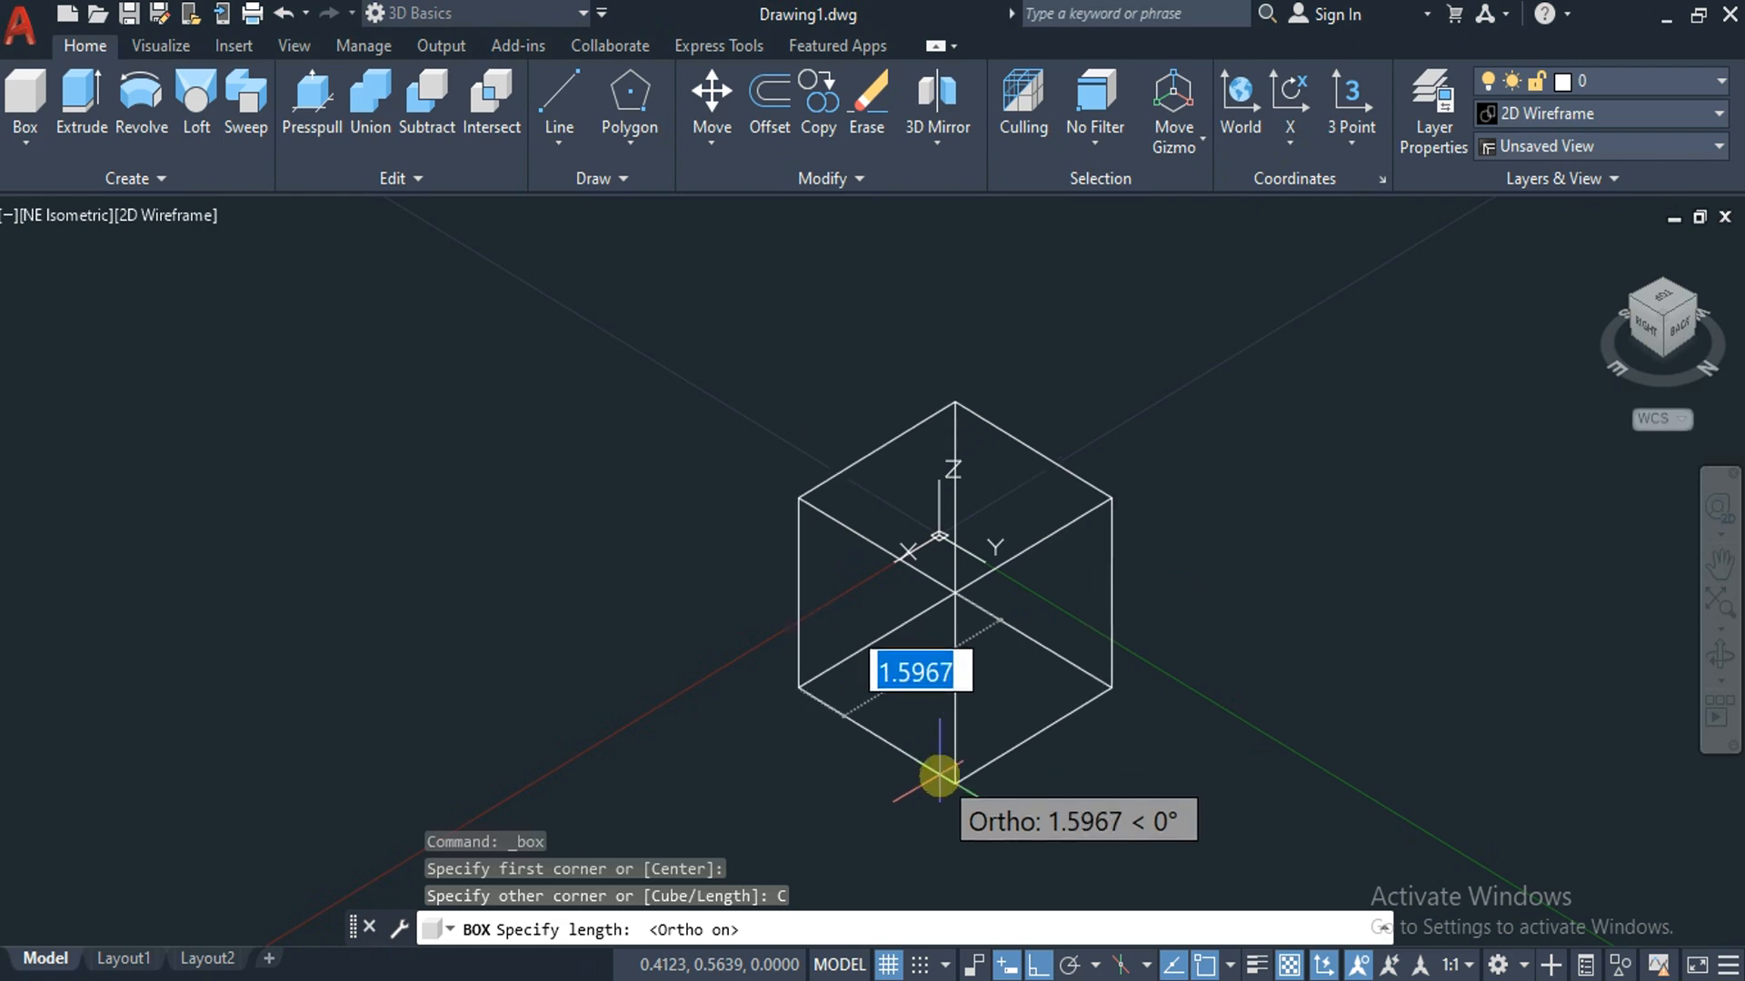
pyautogui.press('BackSpace')
pyautogui.write('10')
pyautogui.press('Return')
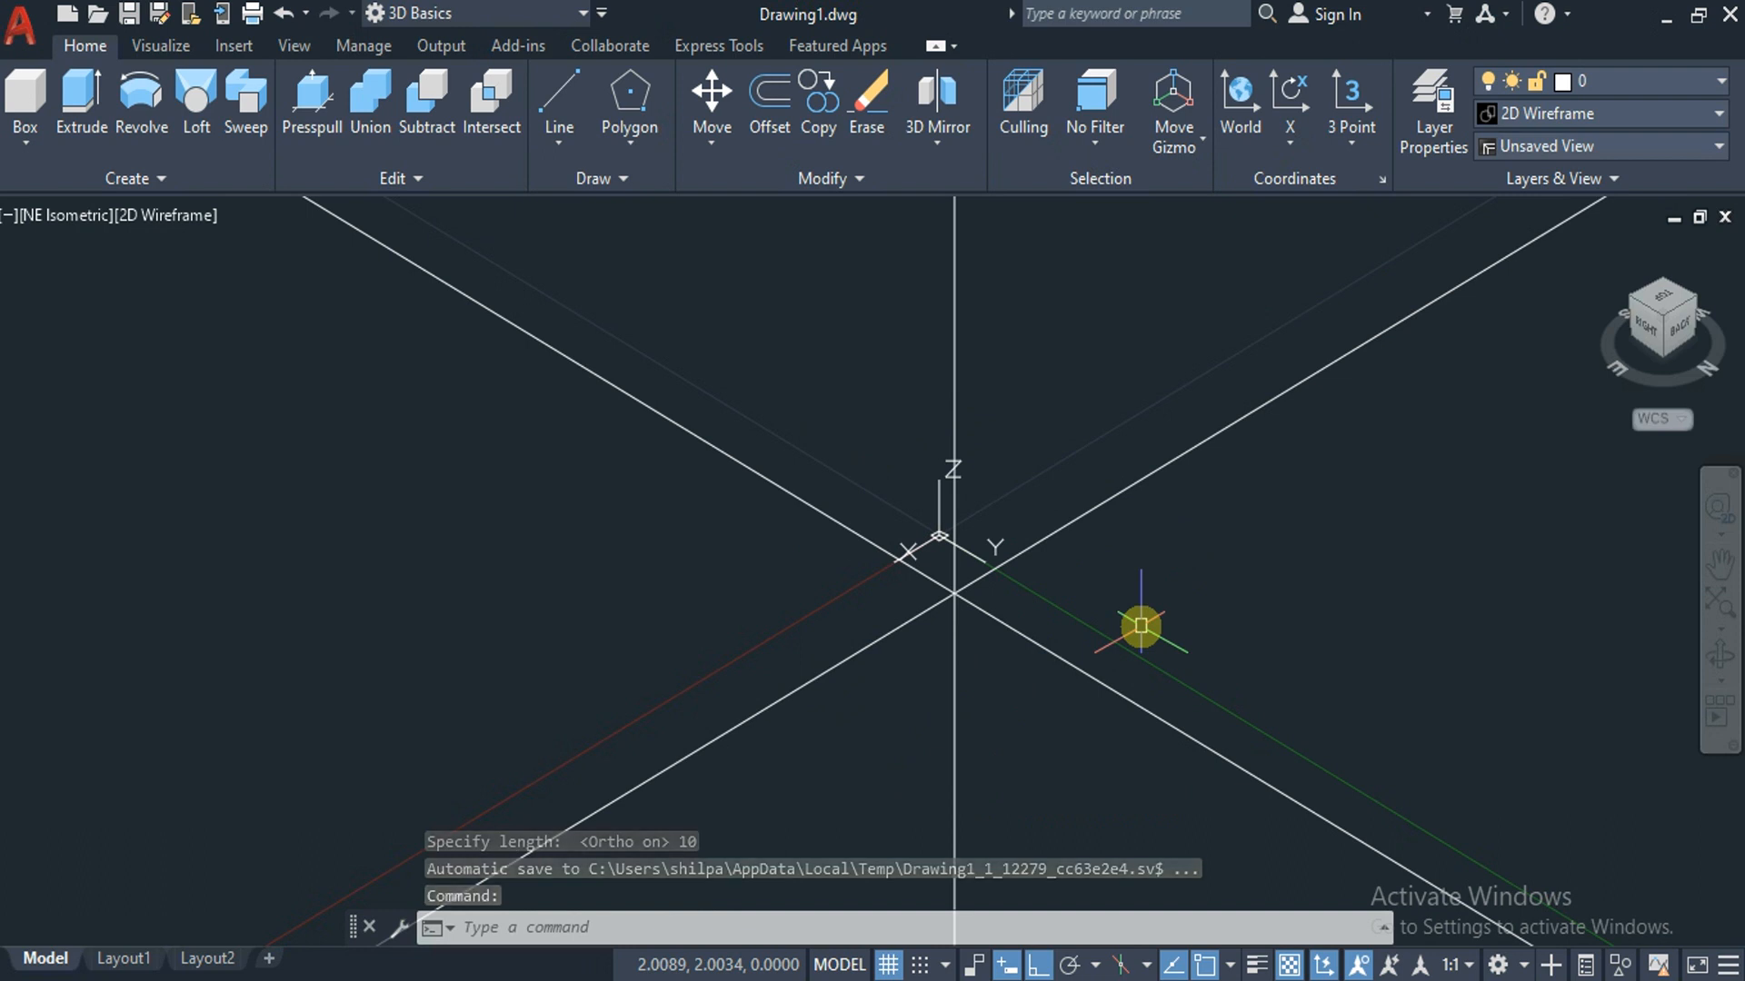
# Create a solid box beside the cube using the Length option, with length 12, width 8 and height 5.
pyautogui.click(1665, 319)
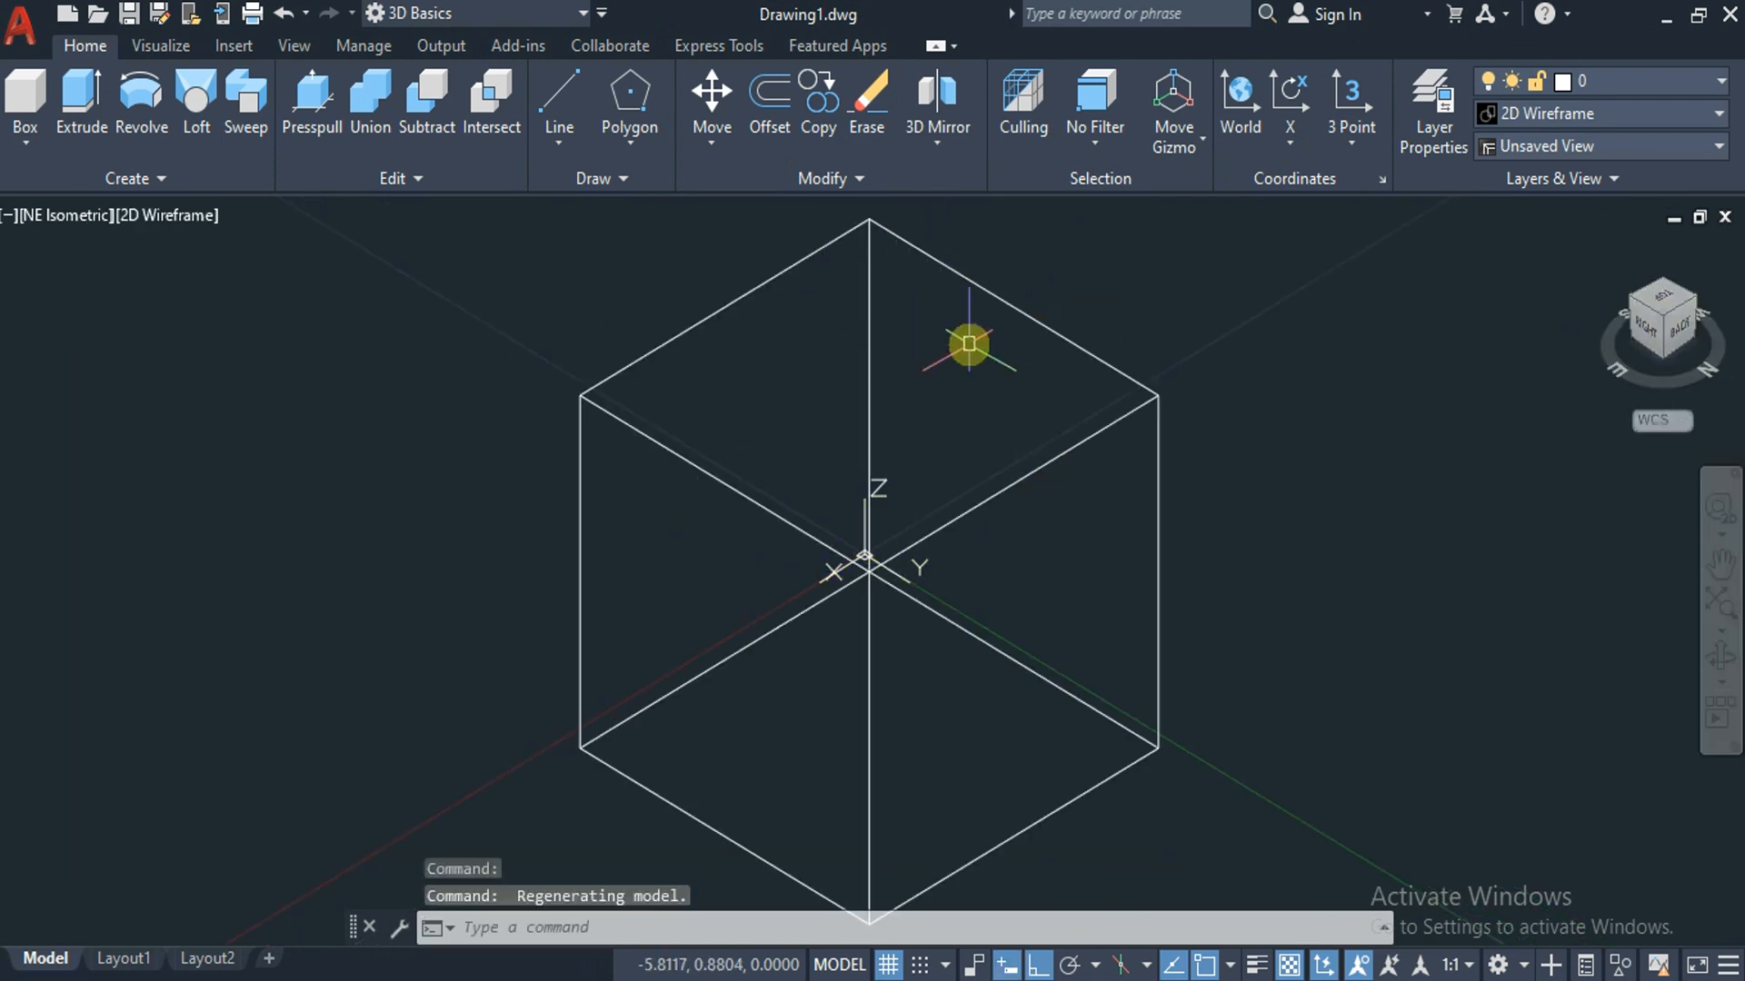
pyautogui.scroll(-3, 968, 343)
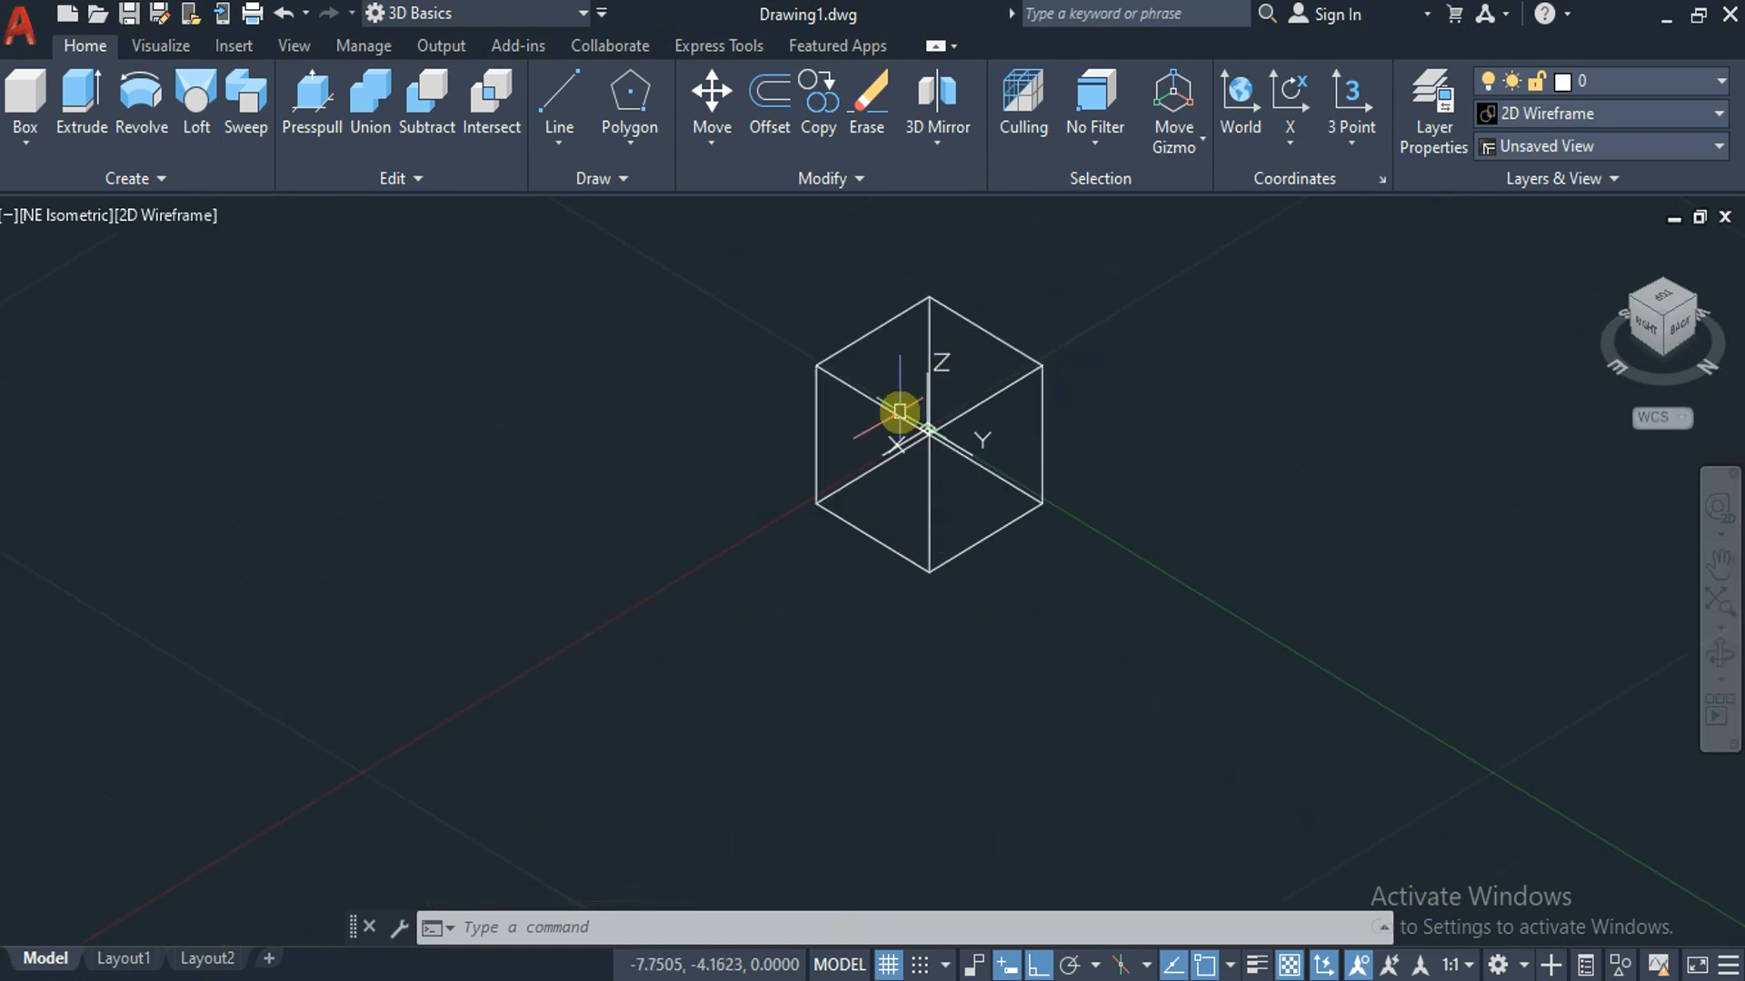
pyautogui.click(24, 95)
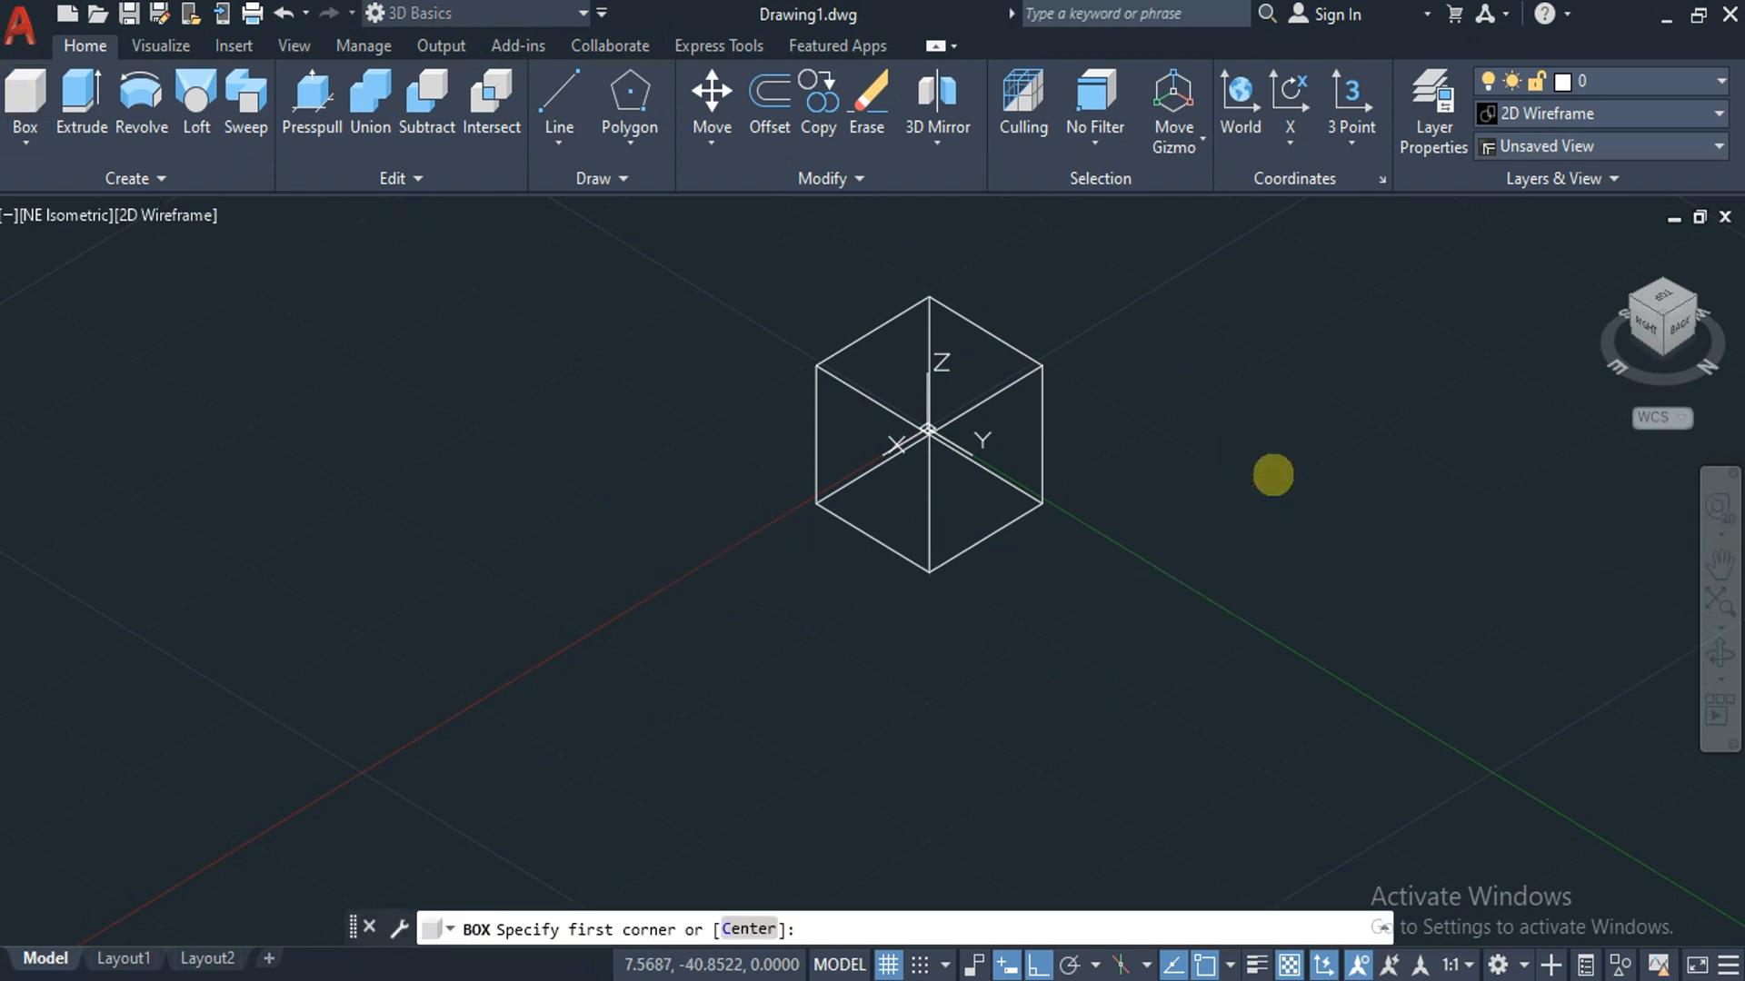
pyautogui.click(1272, 474)
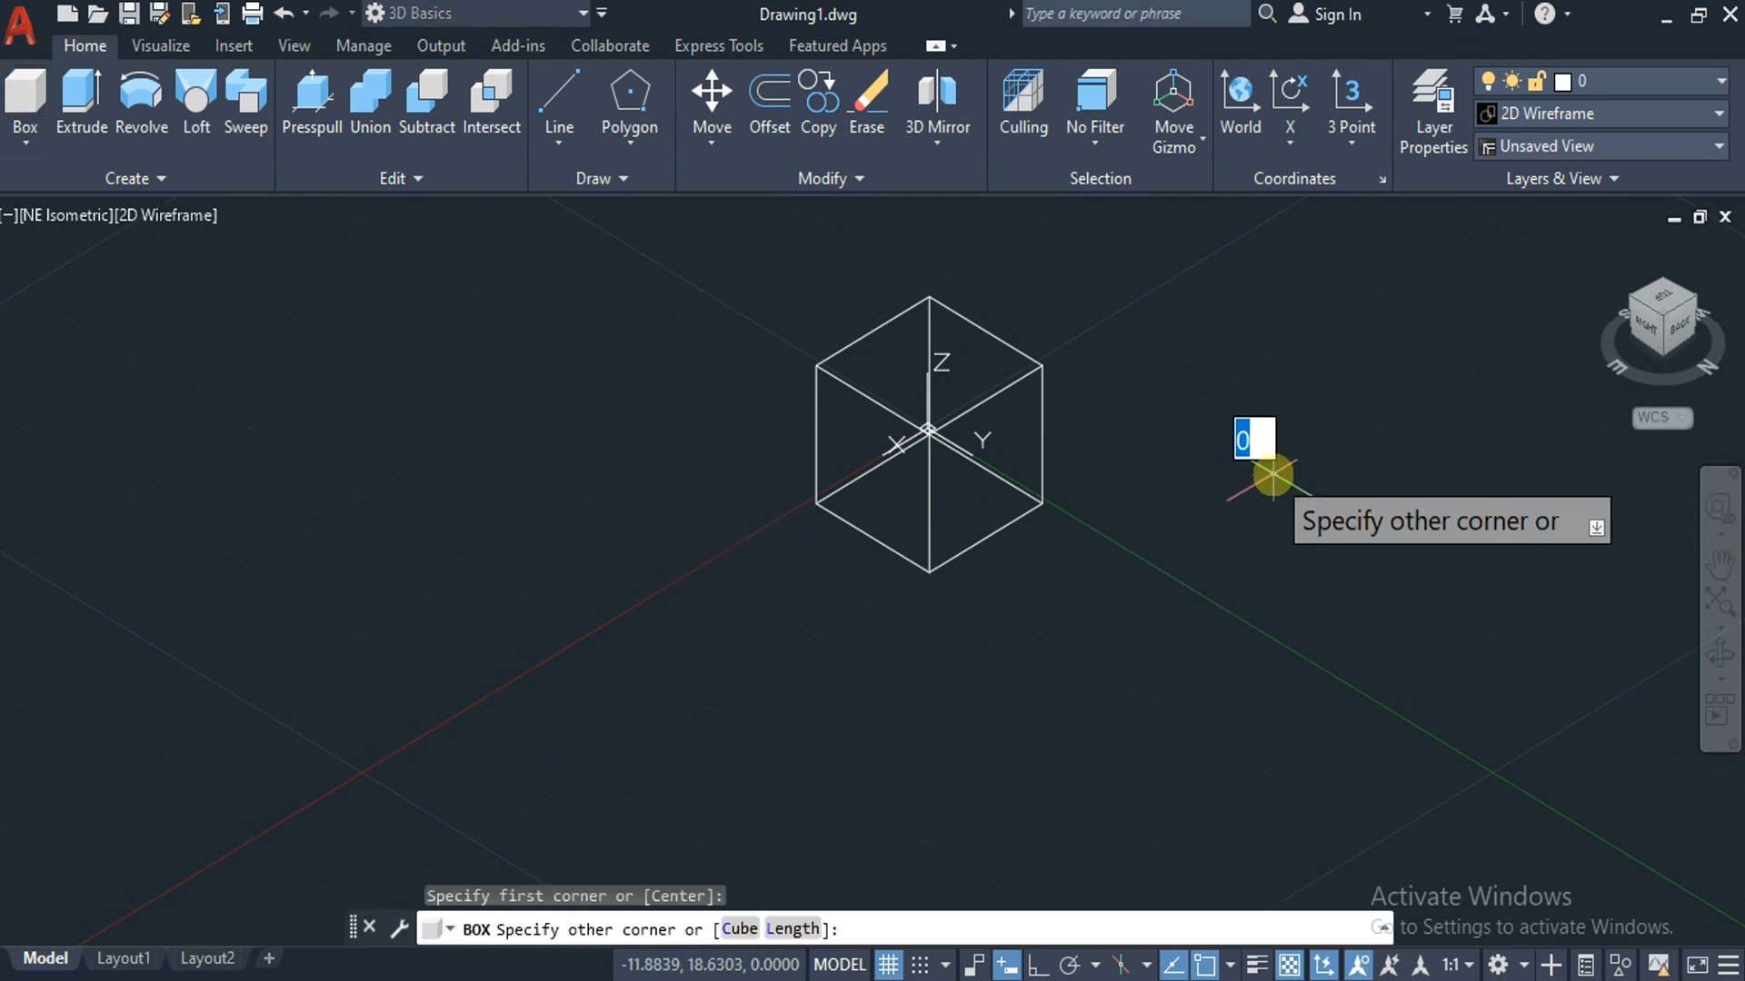
pyautogui.press('Down')
pyautogui.press('Down')
pyautogui.press('Return')
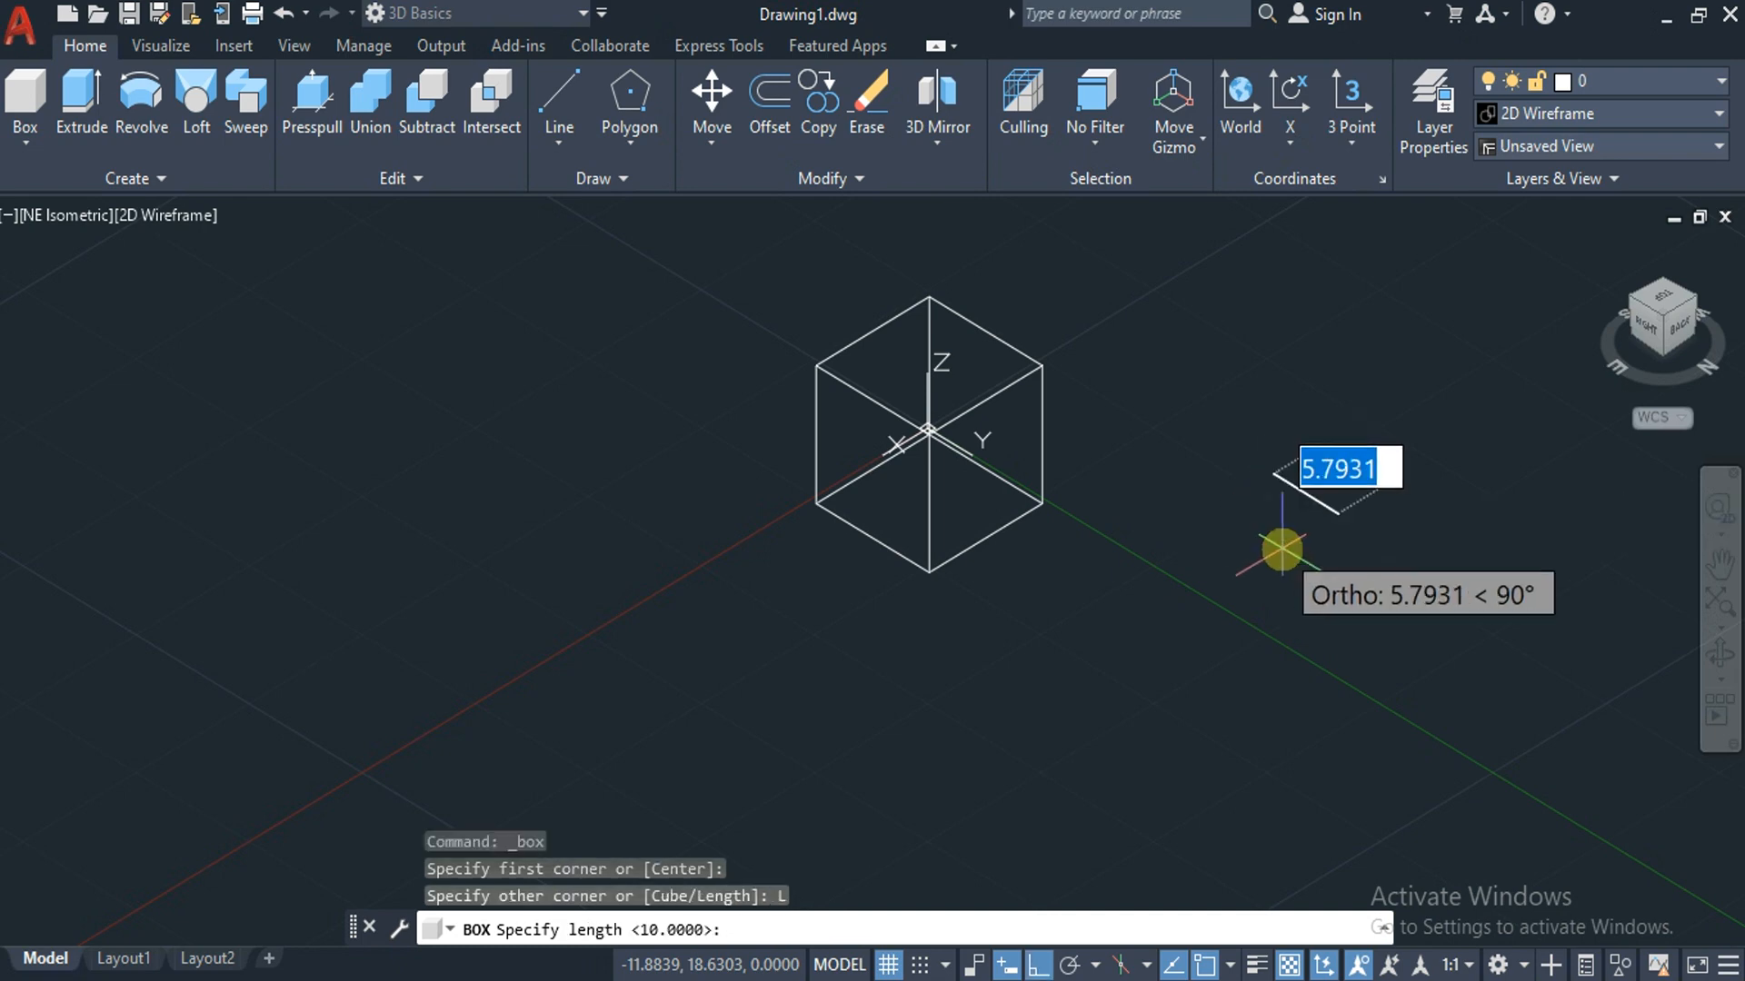
pyautogui.press('BackSpace')
pyautogui.write('12')
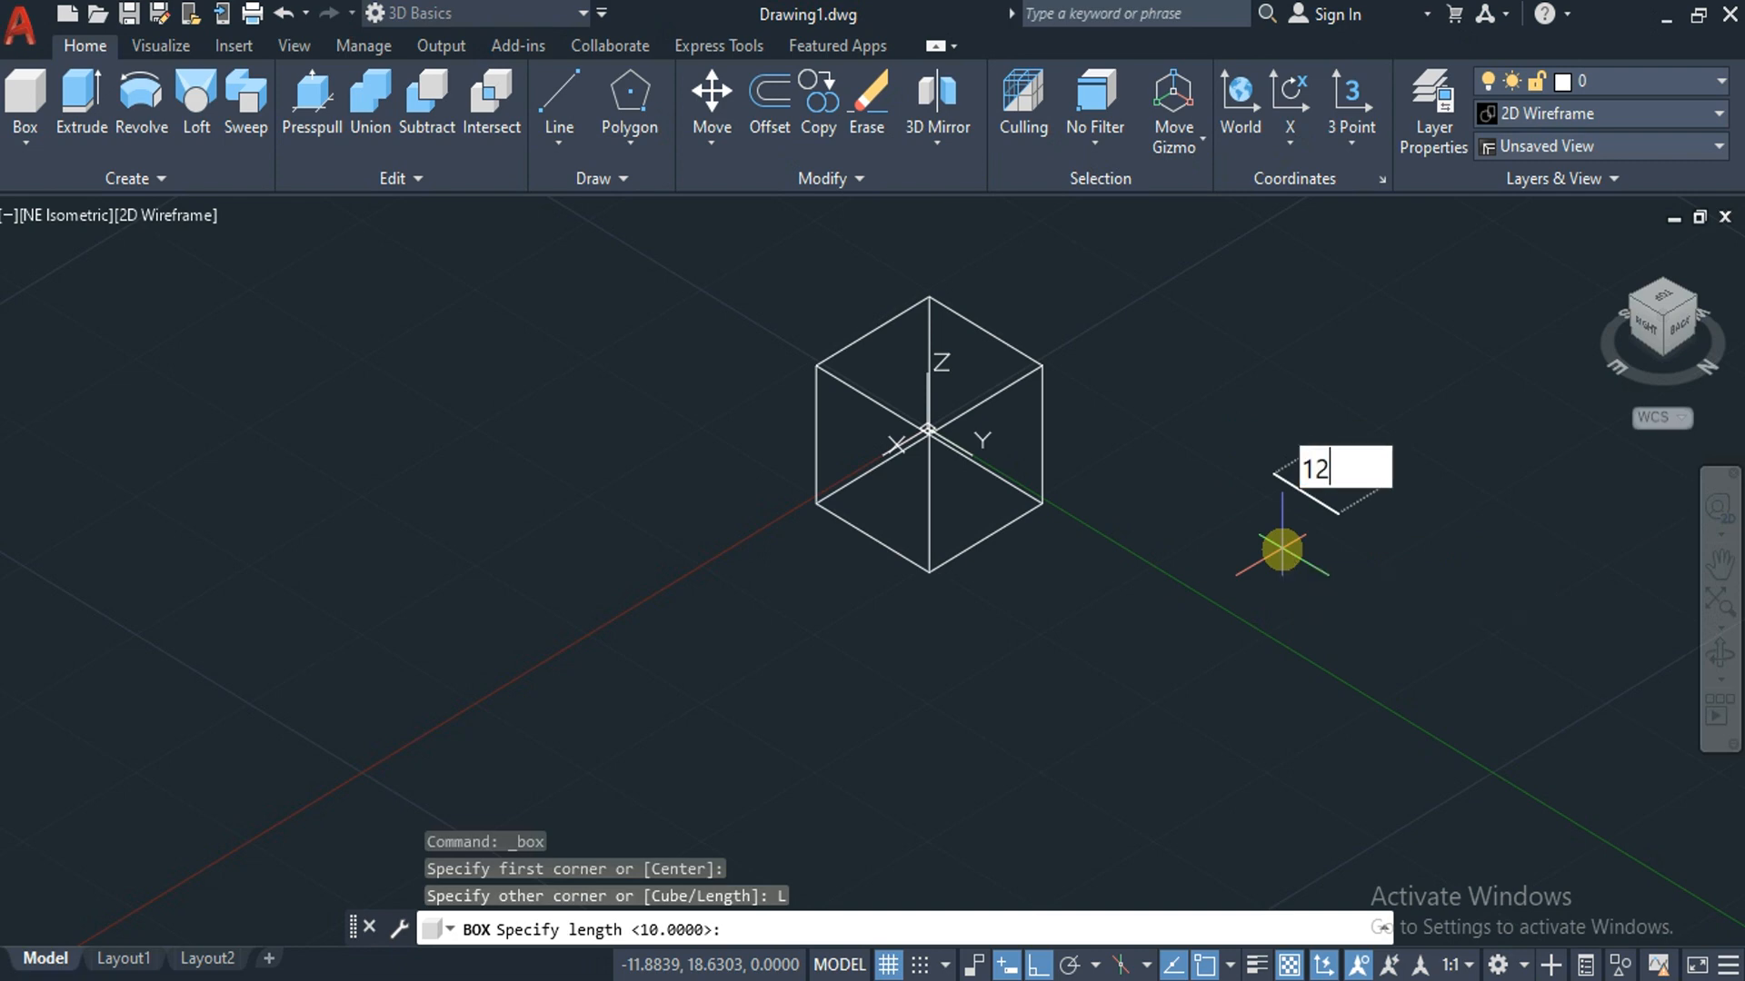
pyautogui.press('Return')
pyautogui.press('F8')
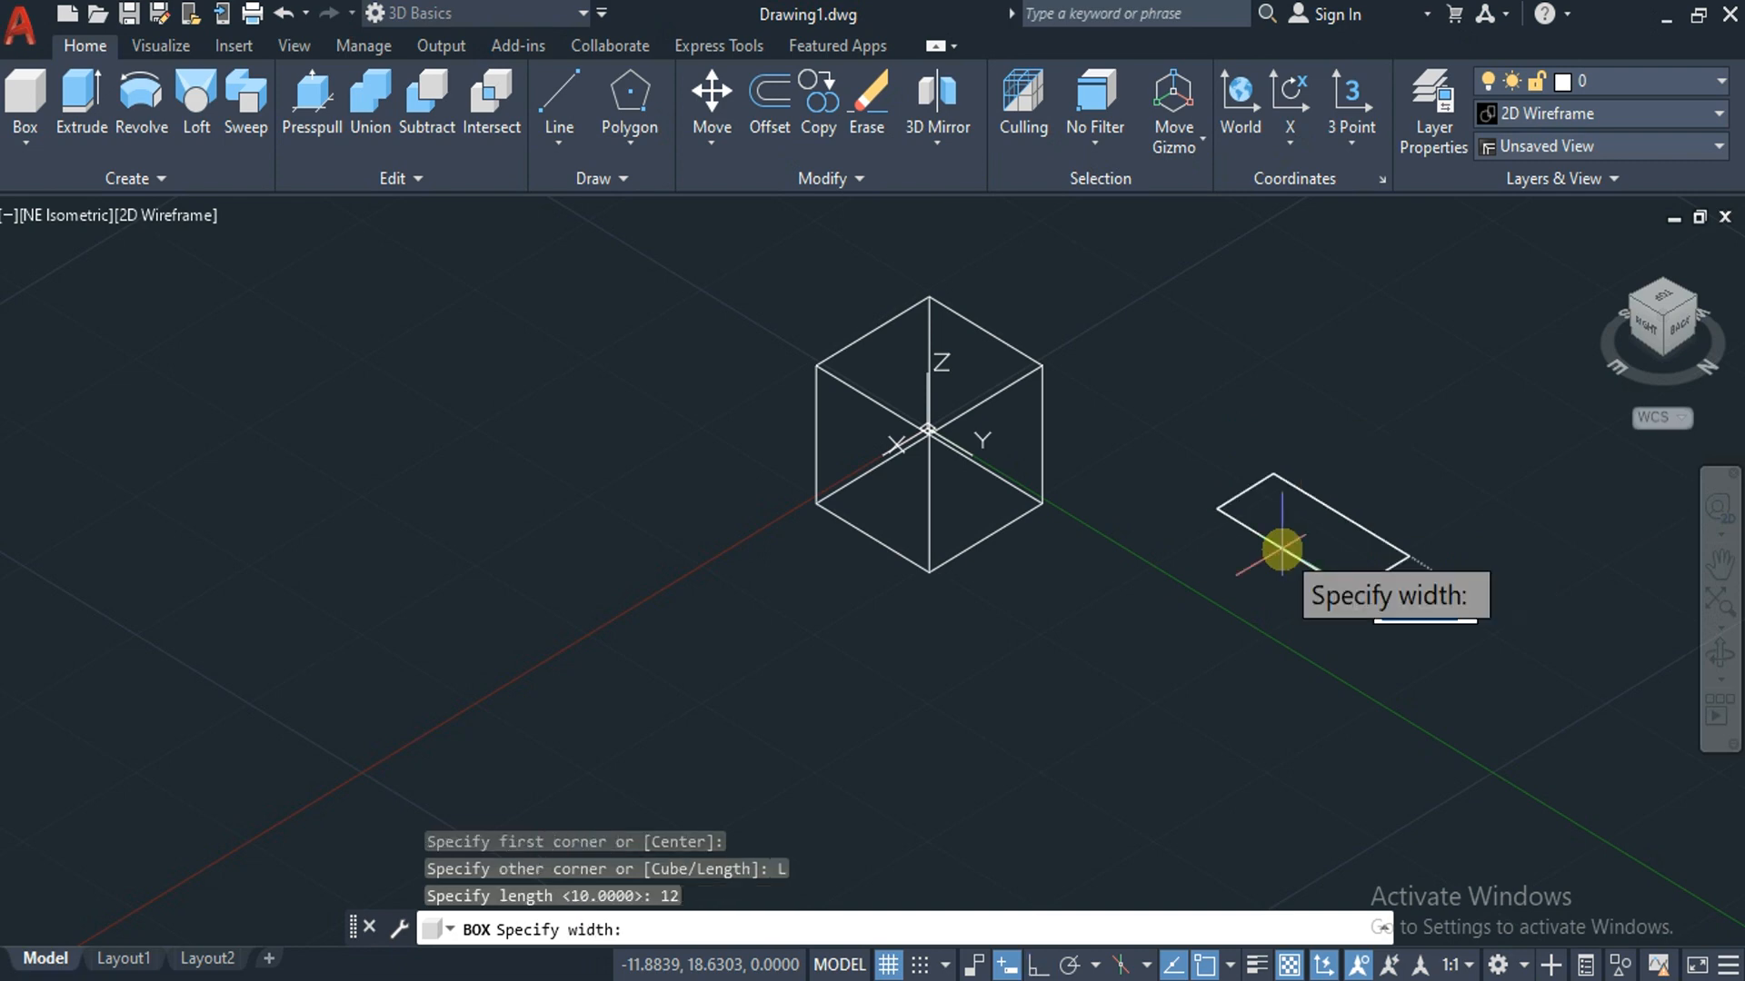
pyautogui.write('8')
pyautogui.press('Return')
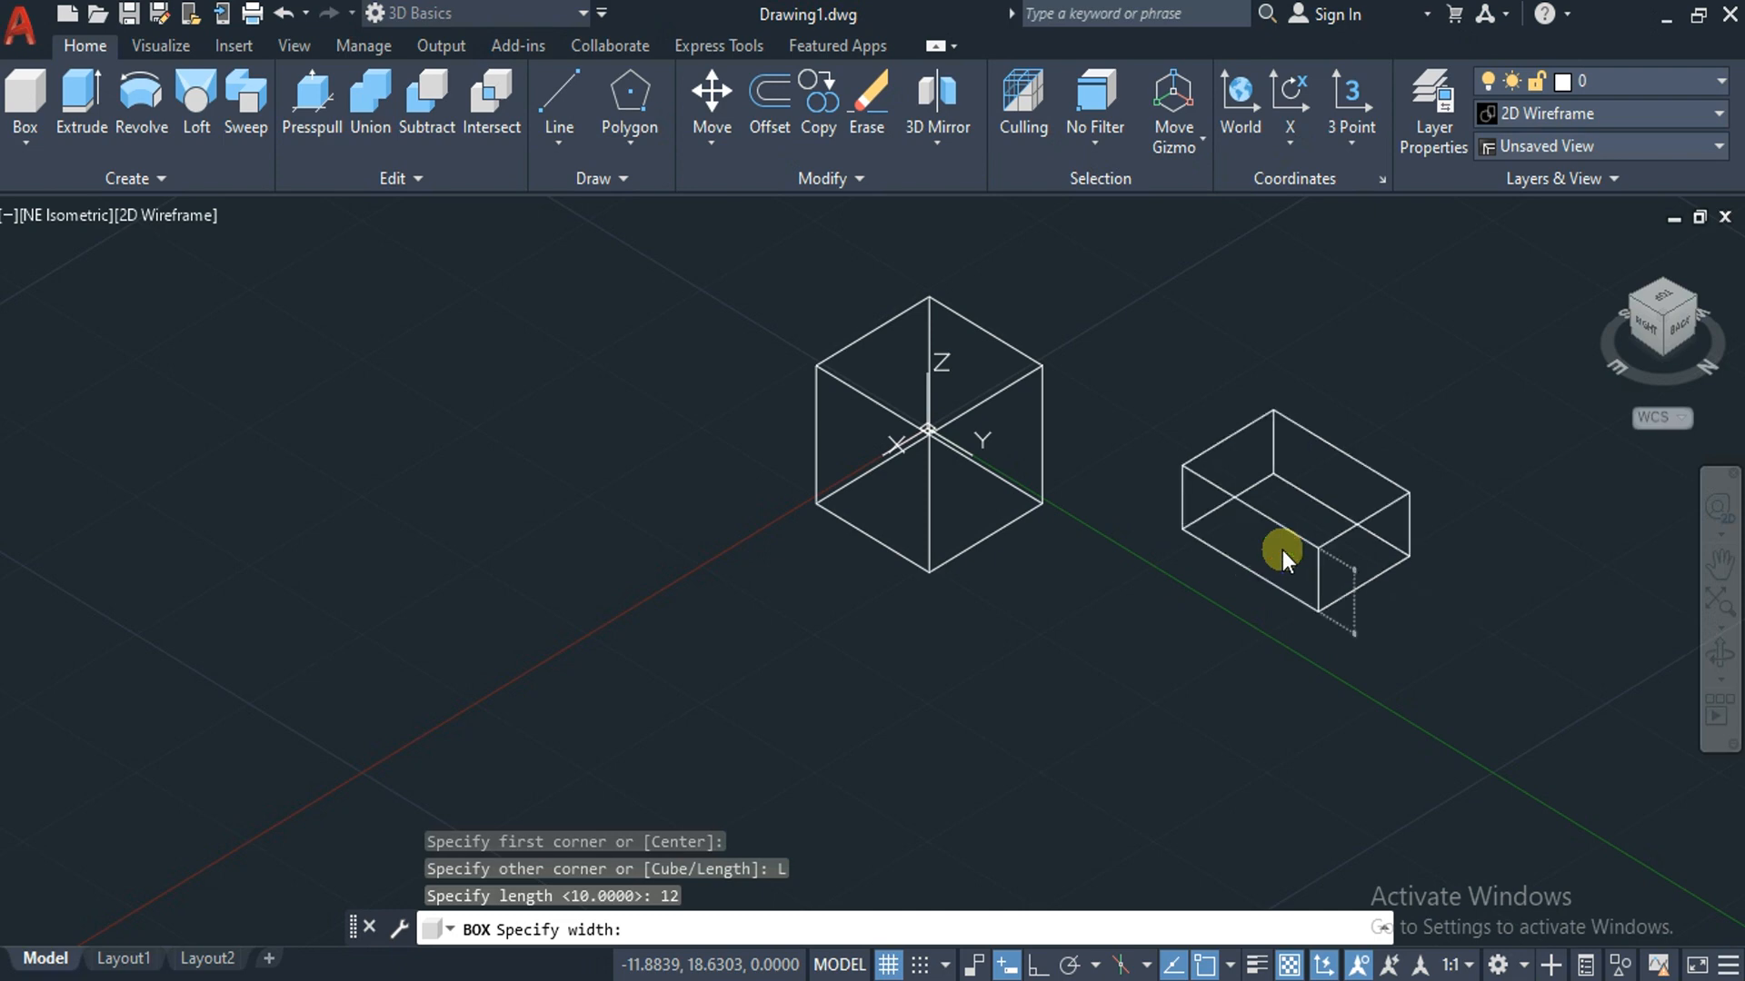
pyautogui.write('5')
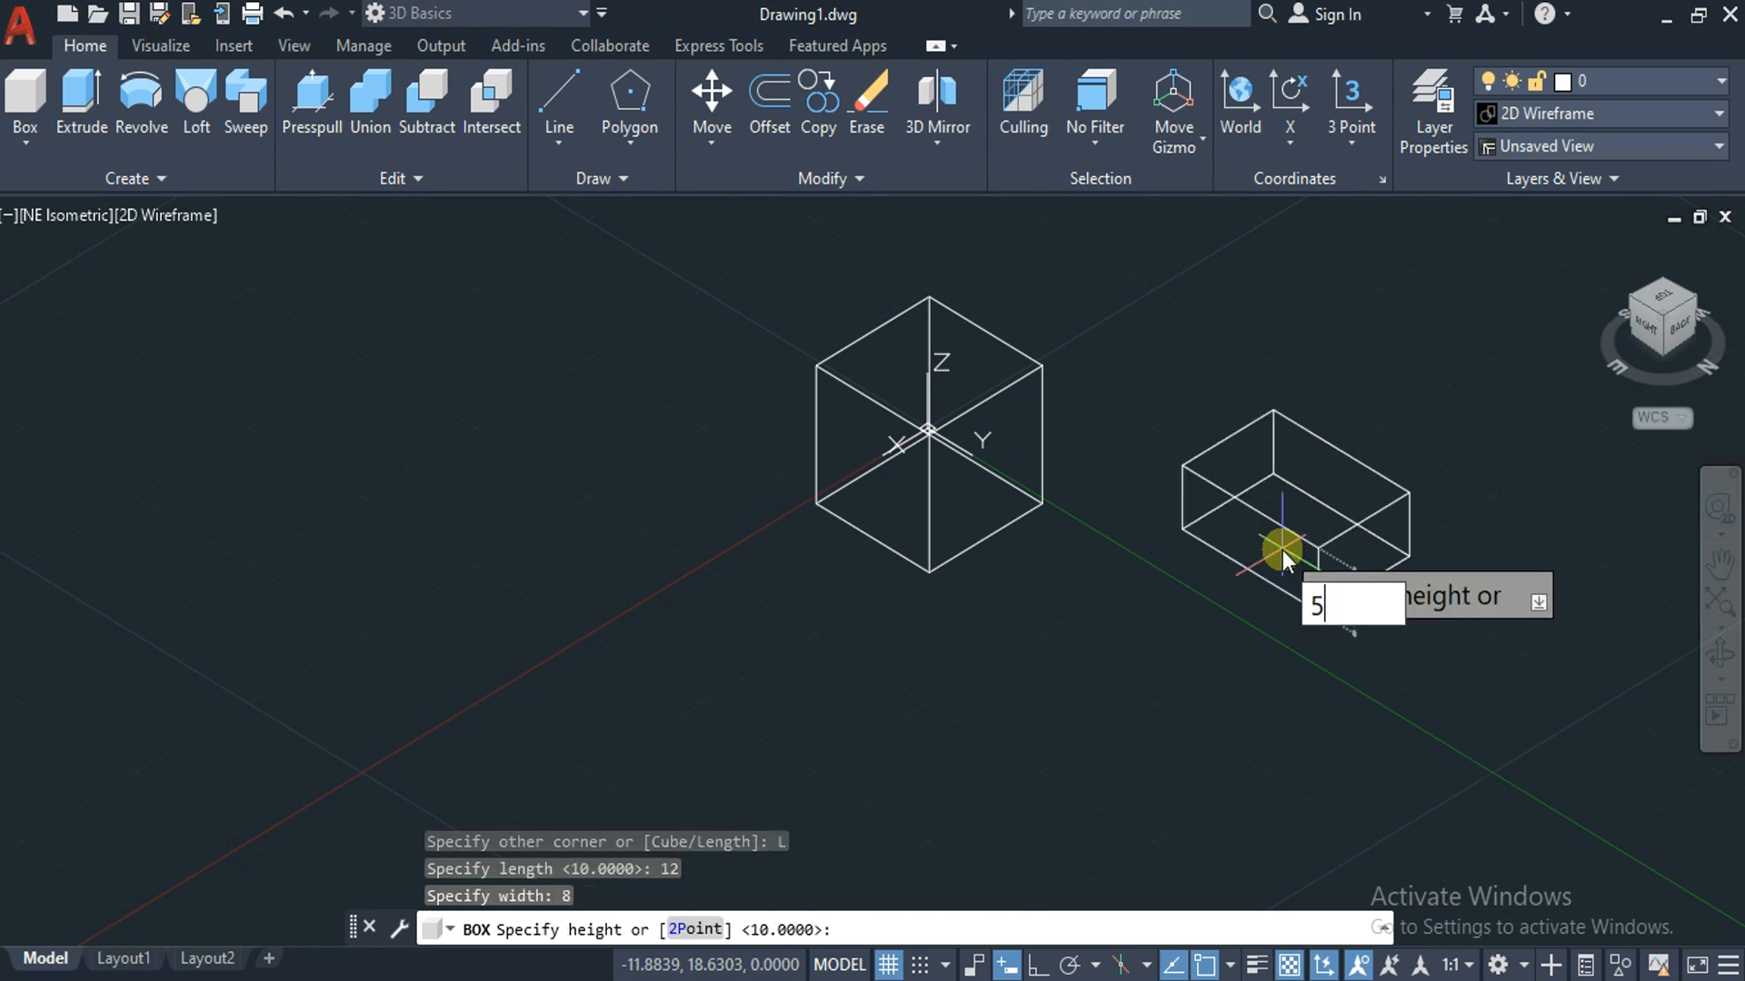
pyautogui.press('Return')
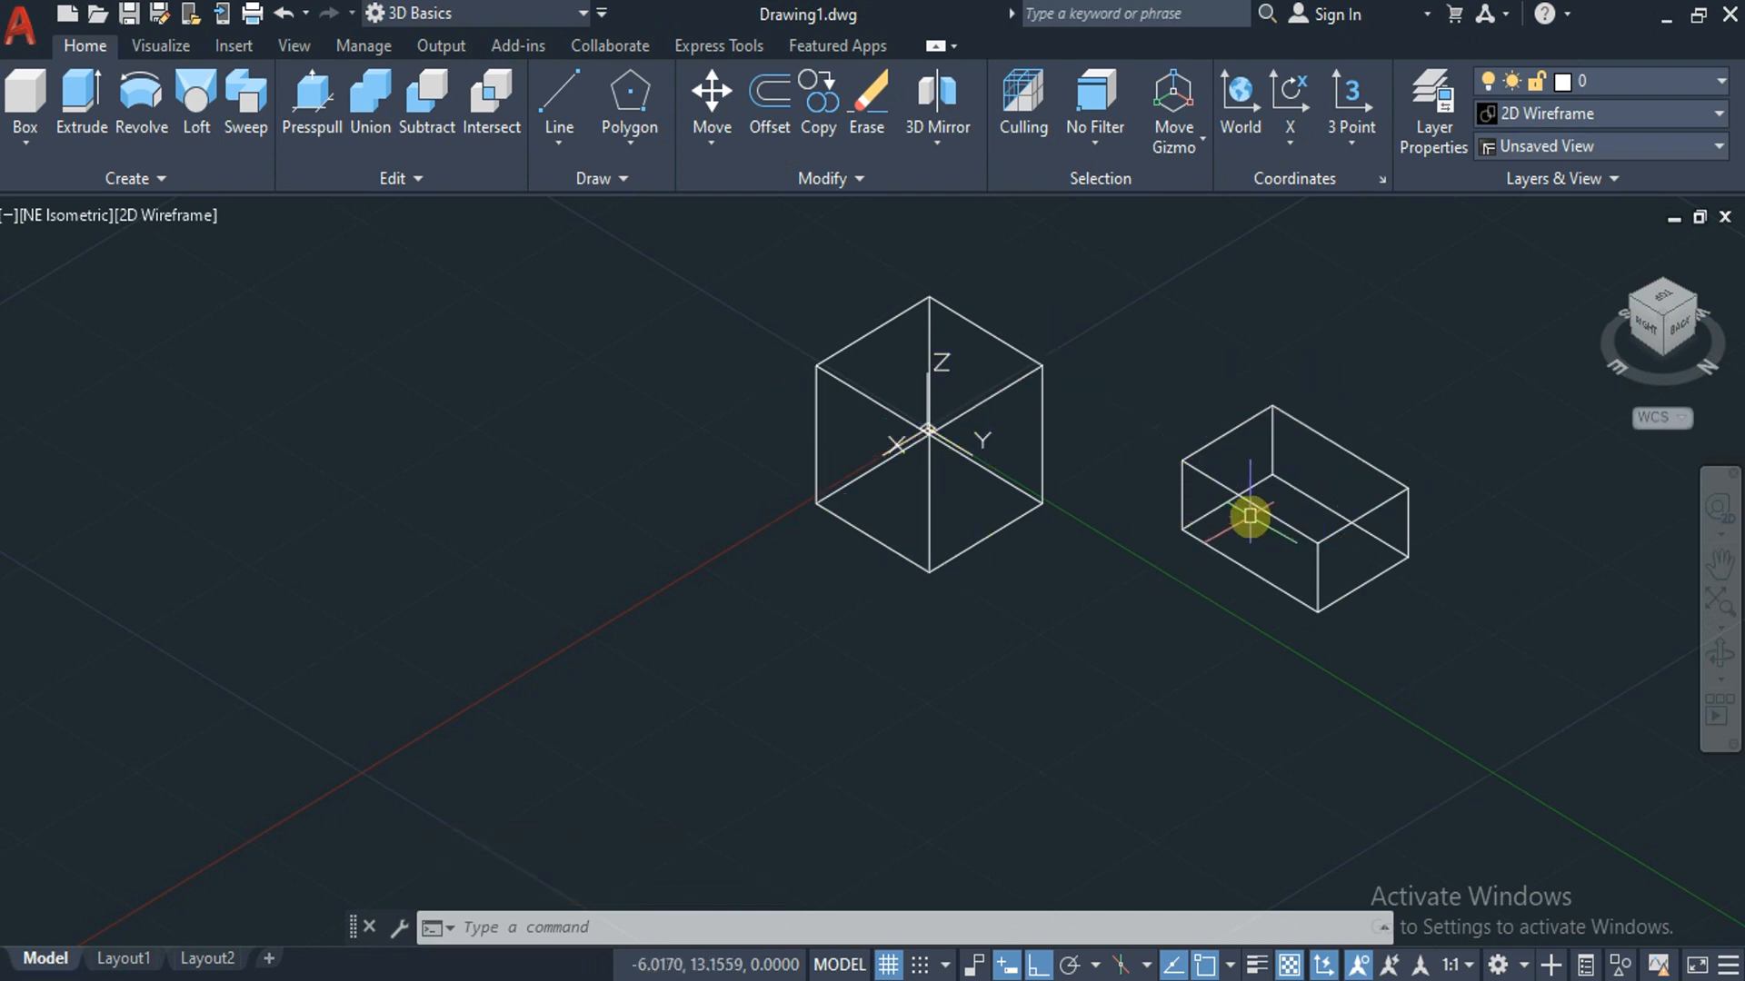
# Create a solid cylinder in the empty space on the other side of the cube, with base radius 4 and height 12.
pyautogui.click(29, 155)
pyautogui.click(62, 243)
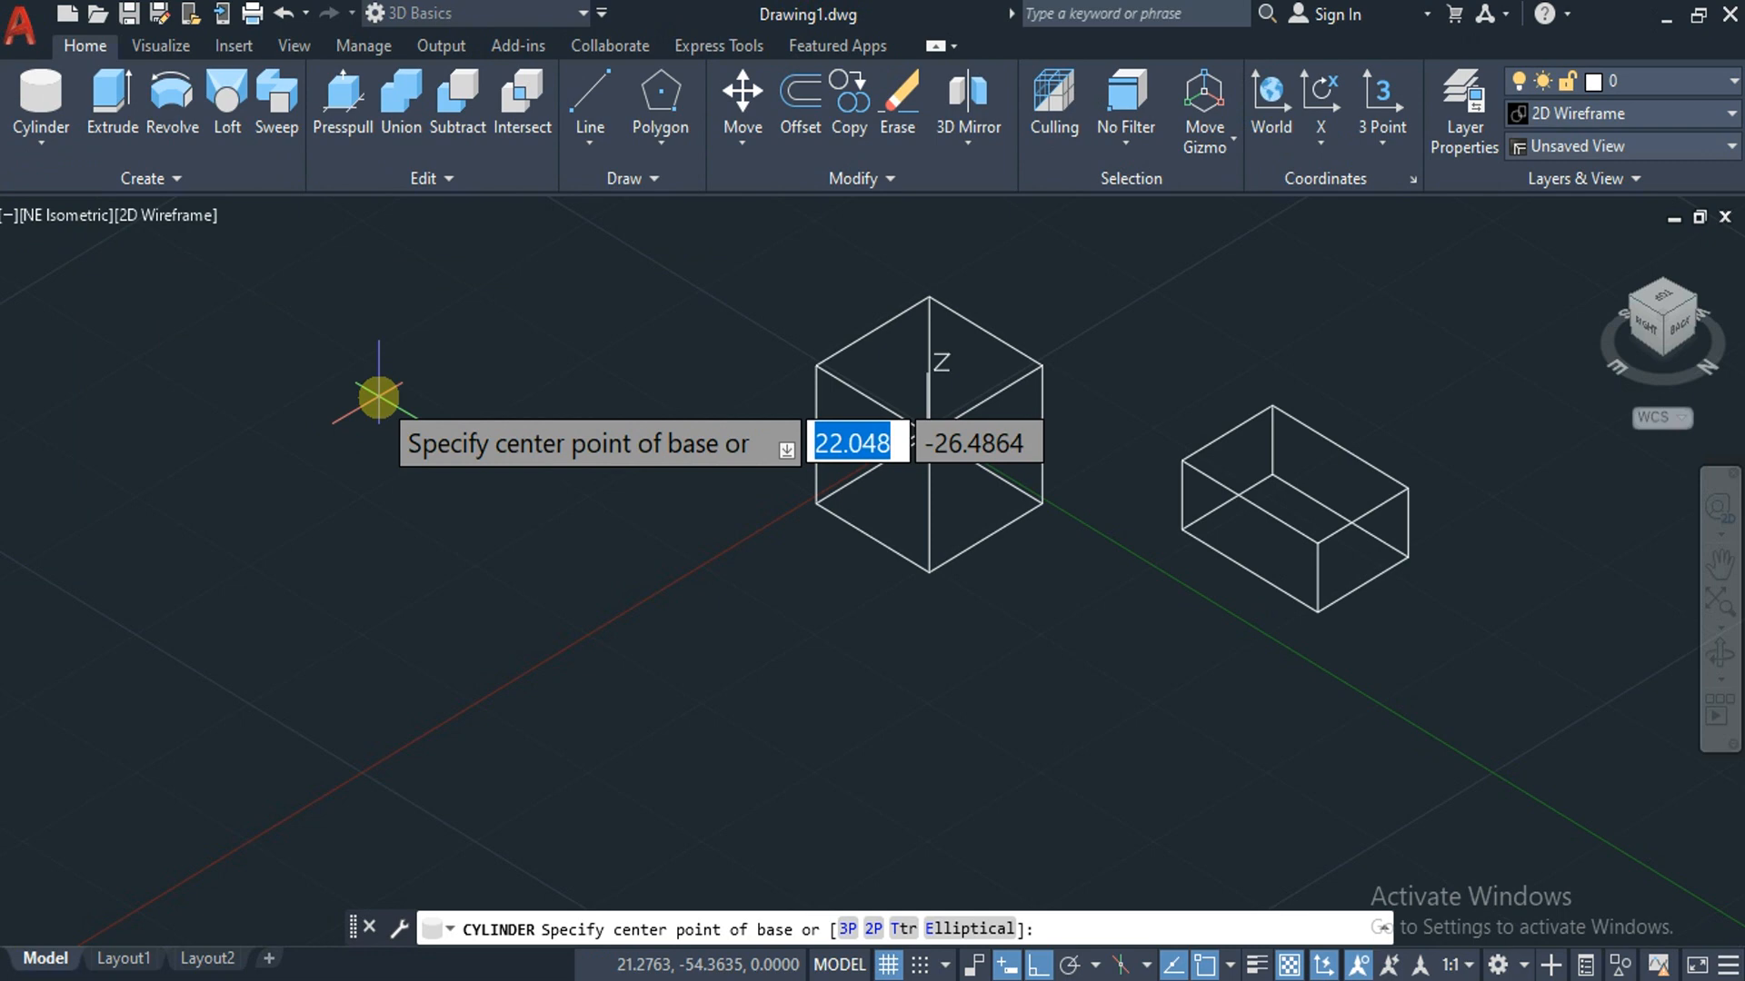
pyautogui.press('Down')
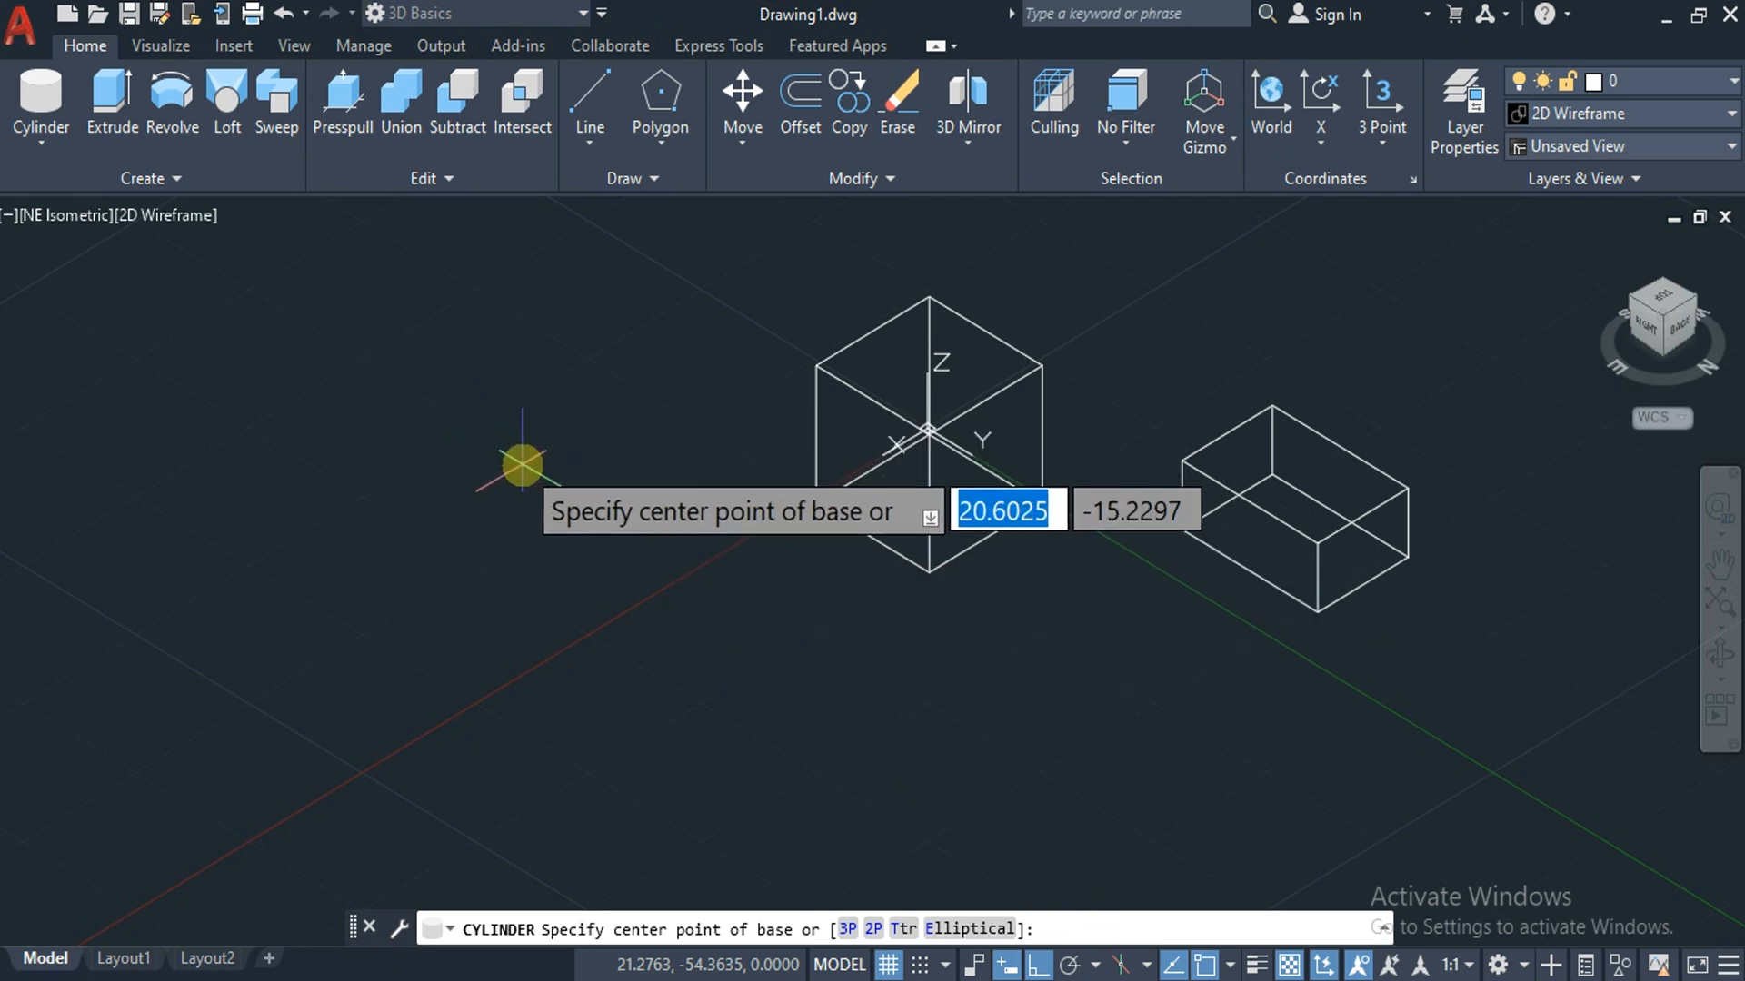
pyautogui.click(523, 466)
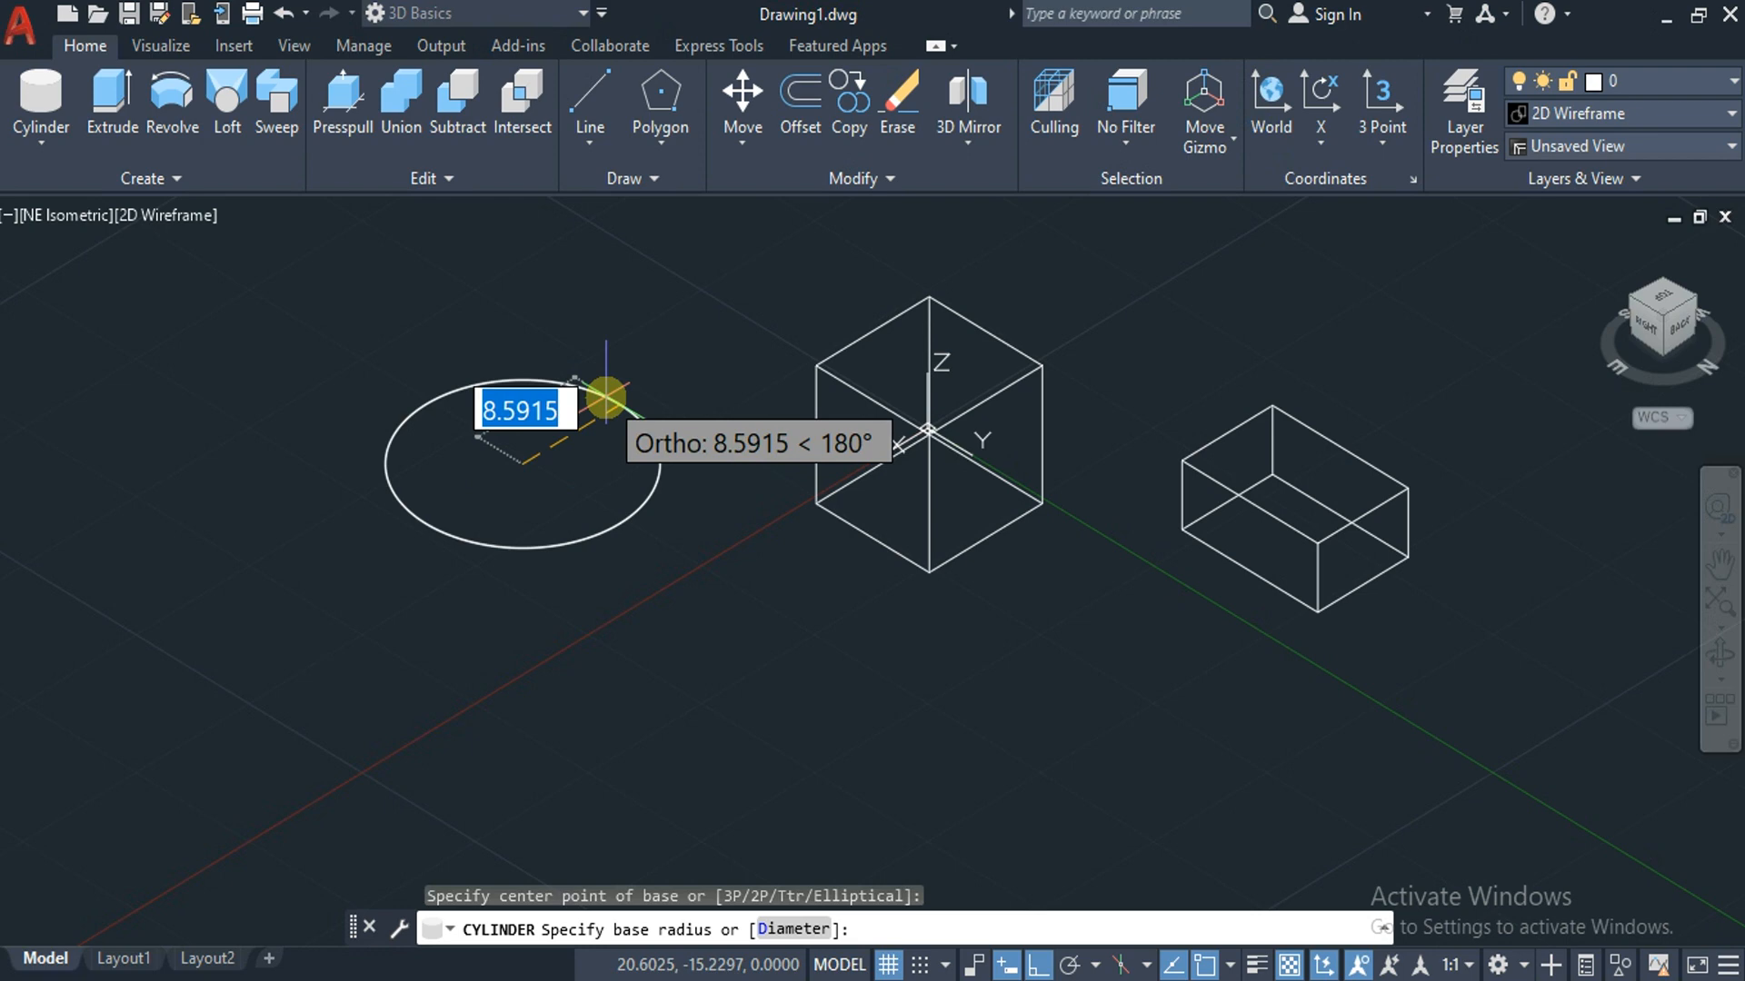
pyautogui.write('4')
pyautogui.press('Return')
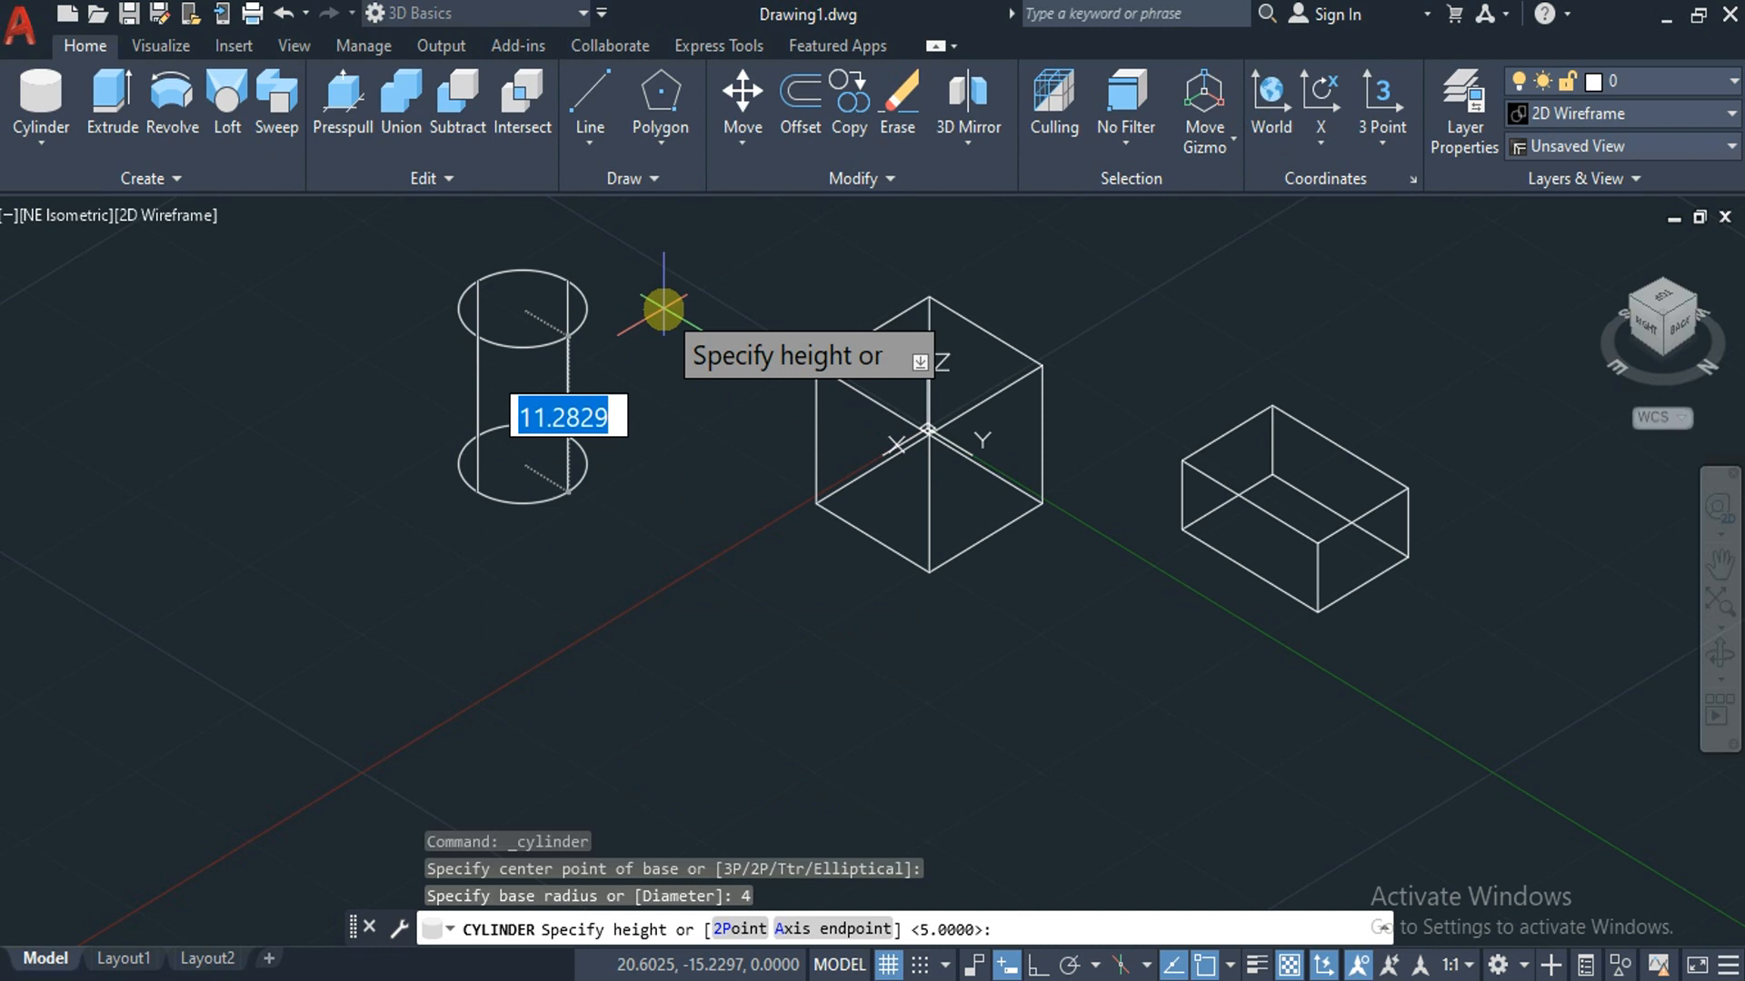
pyautogui.write('12')
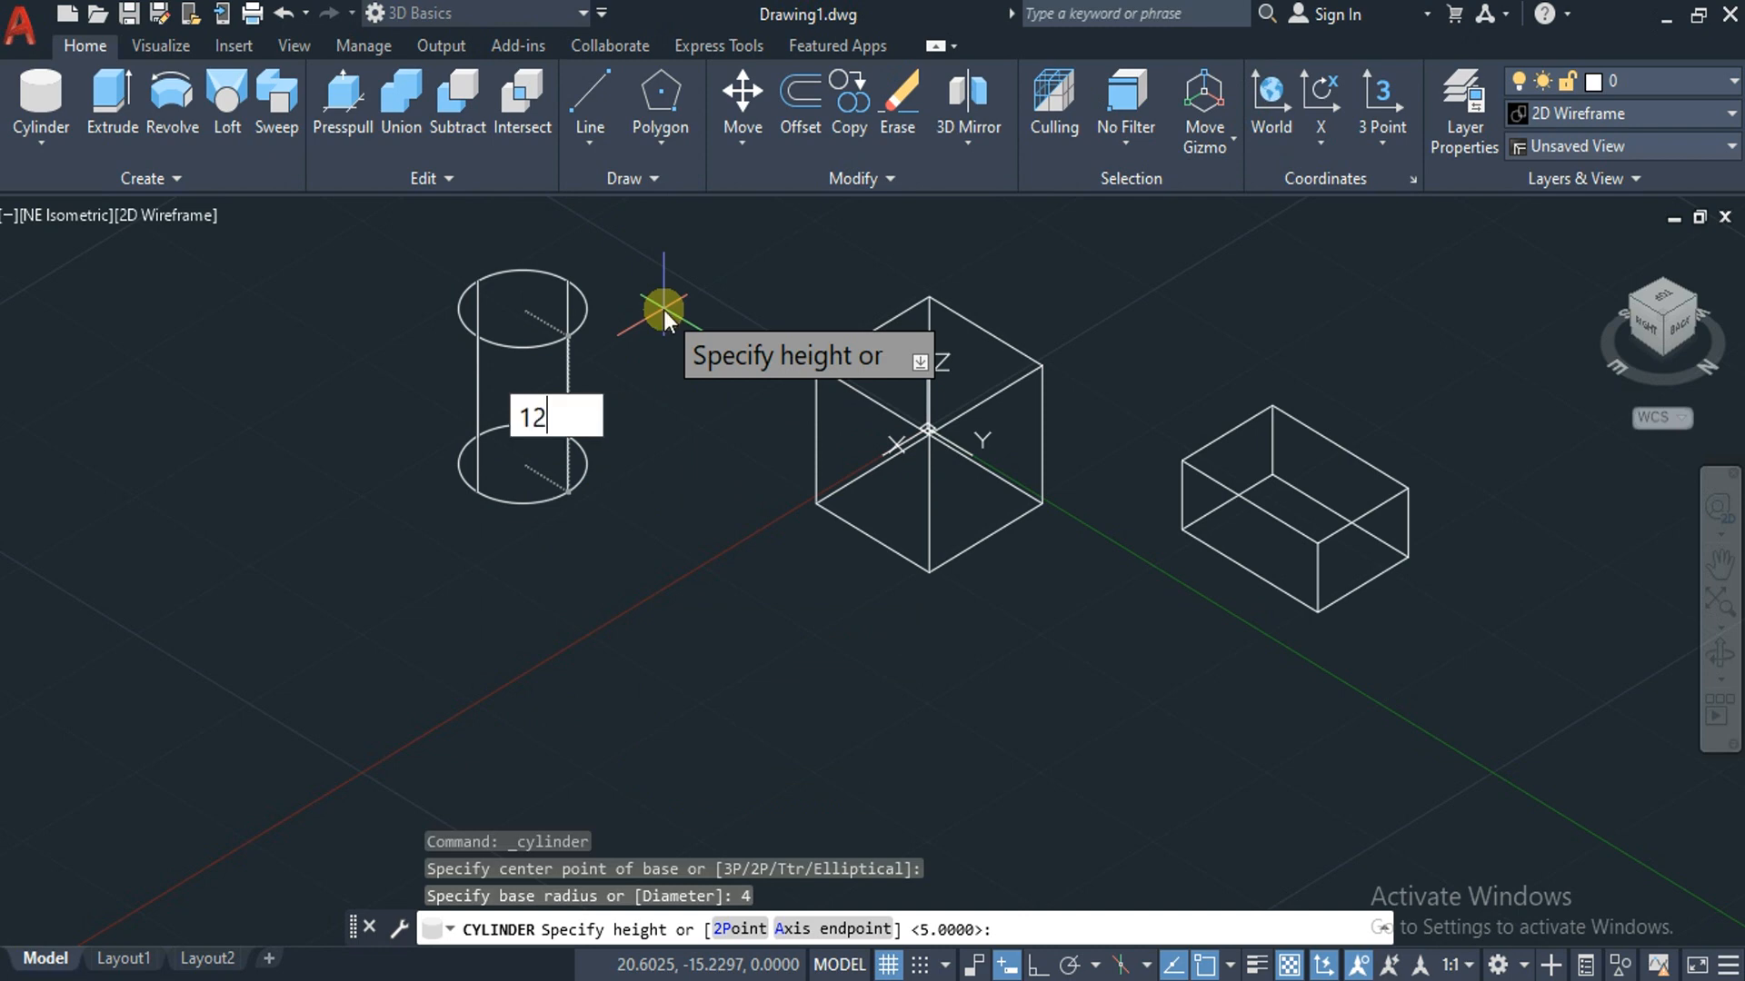
pyautogui.press('Return')
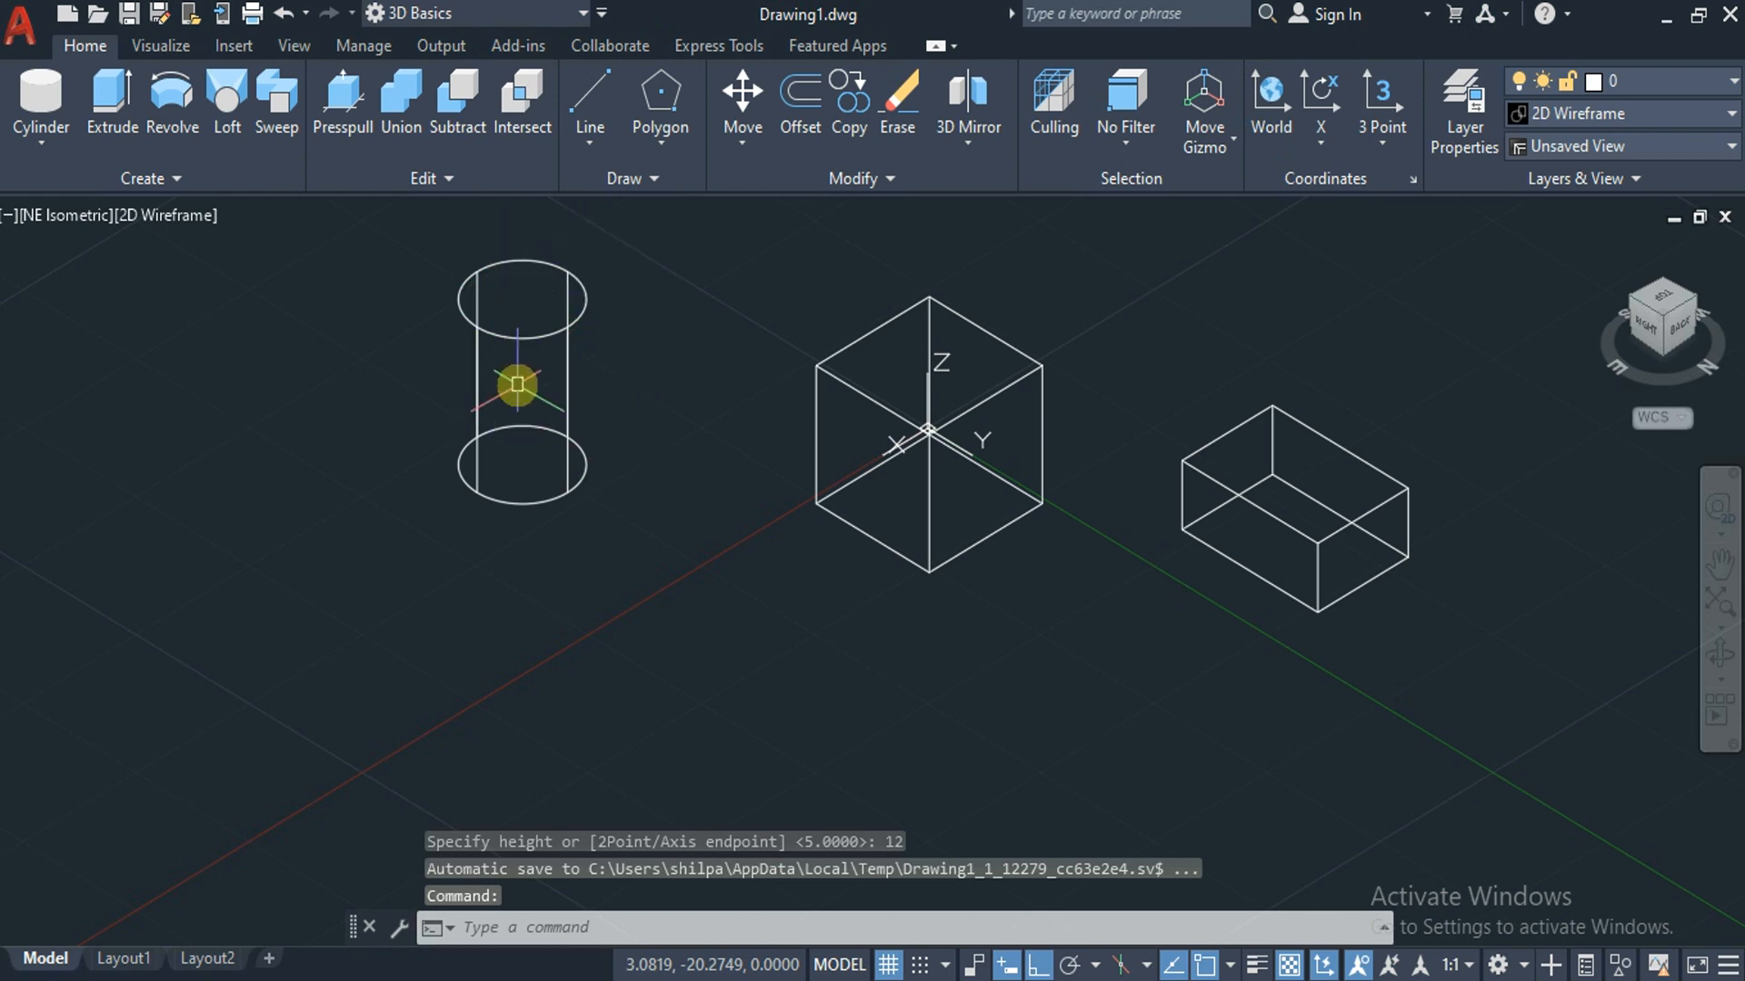
# Create a solid cone in the empty space near the upright cylinder, with base radius 4 and height 12.
pyautogui.click(49, 148)
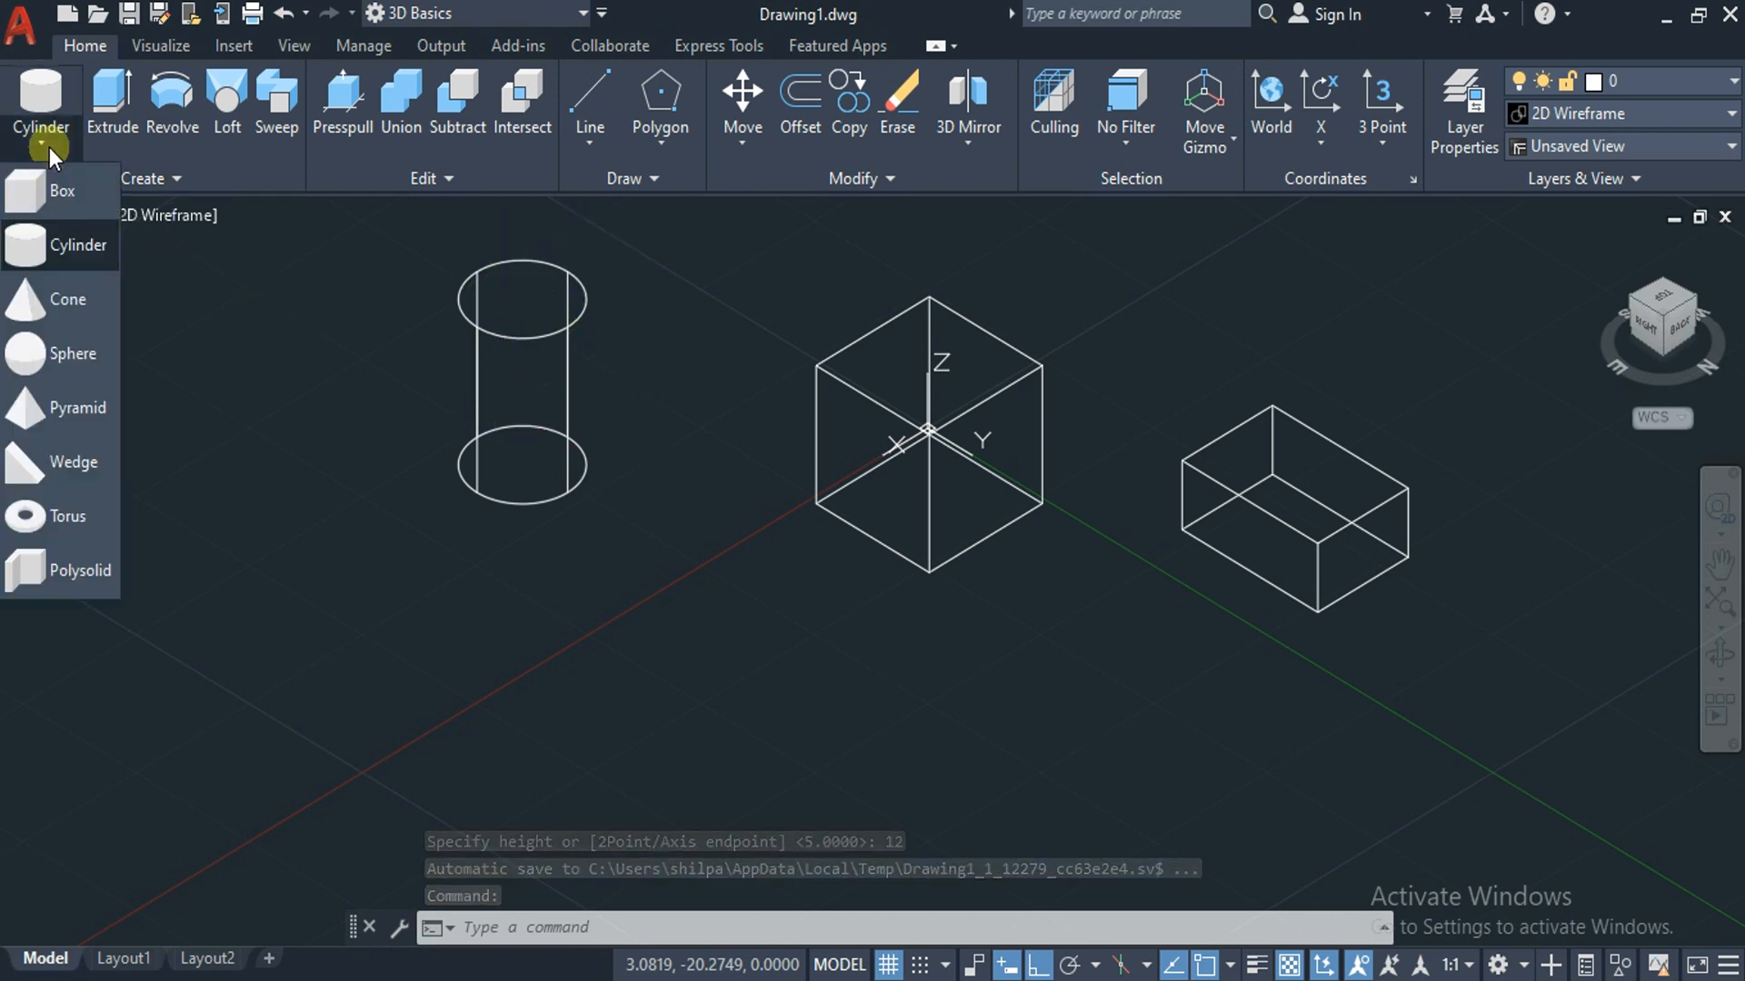
pyautogui.click(69, 300)
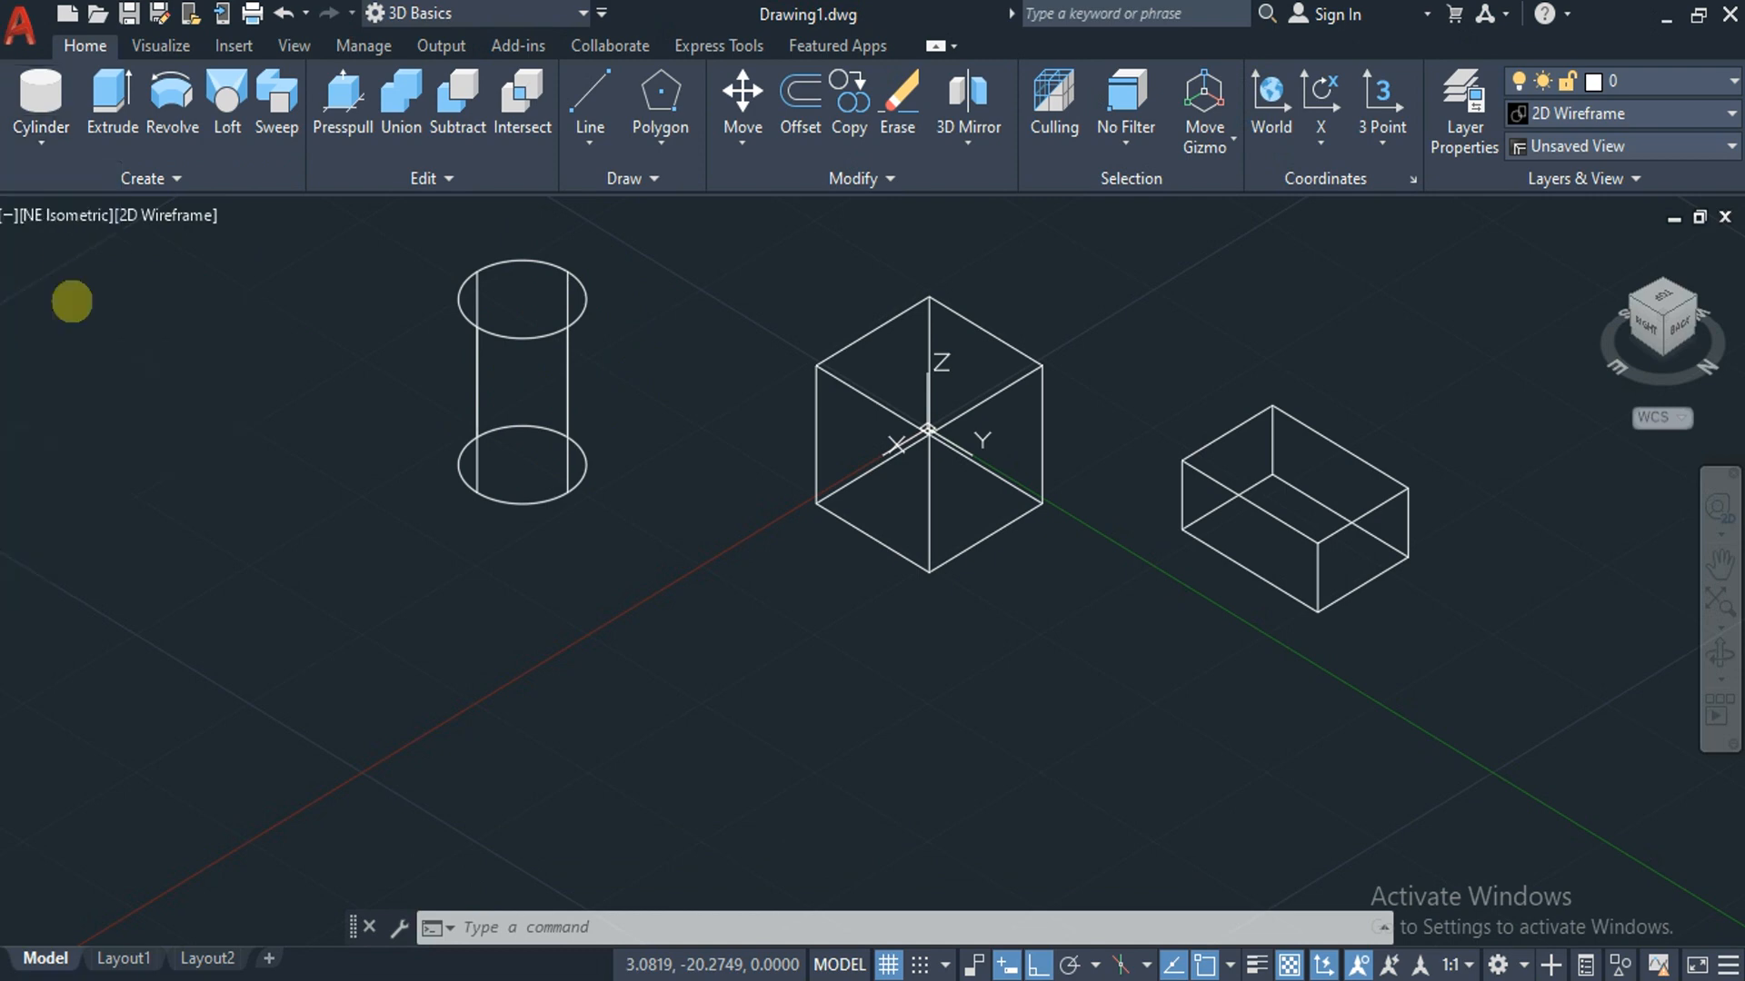
pyautogui.click(401, 623)
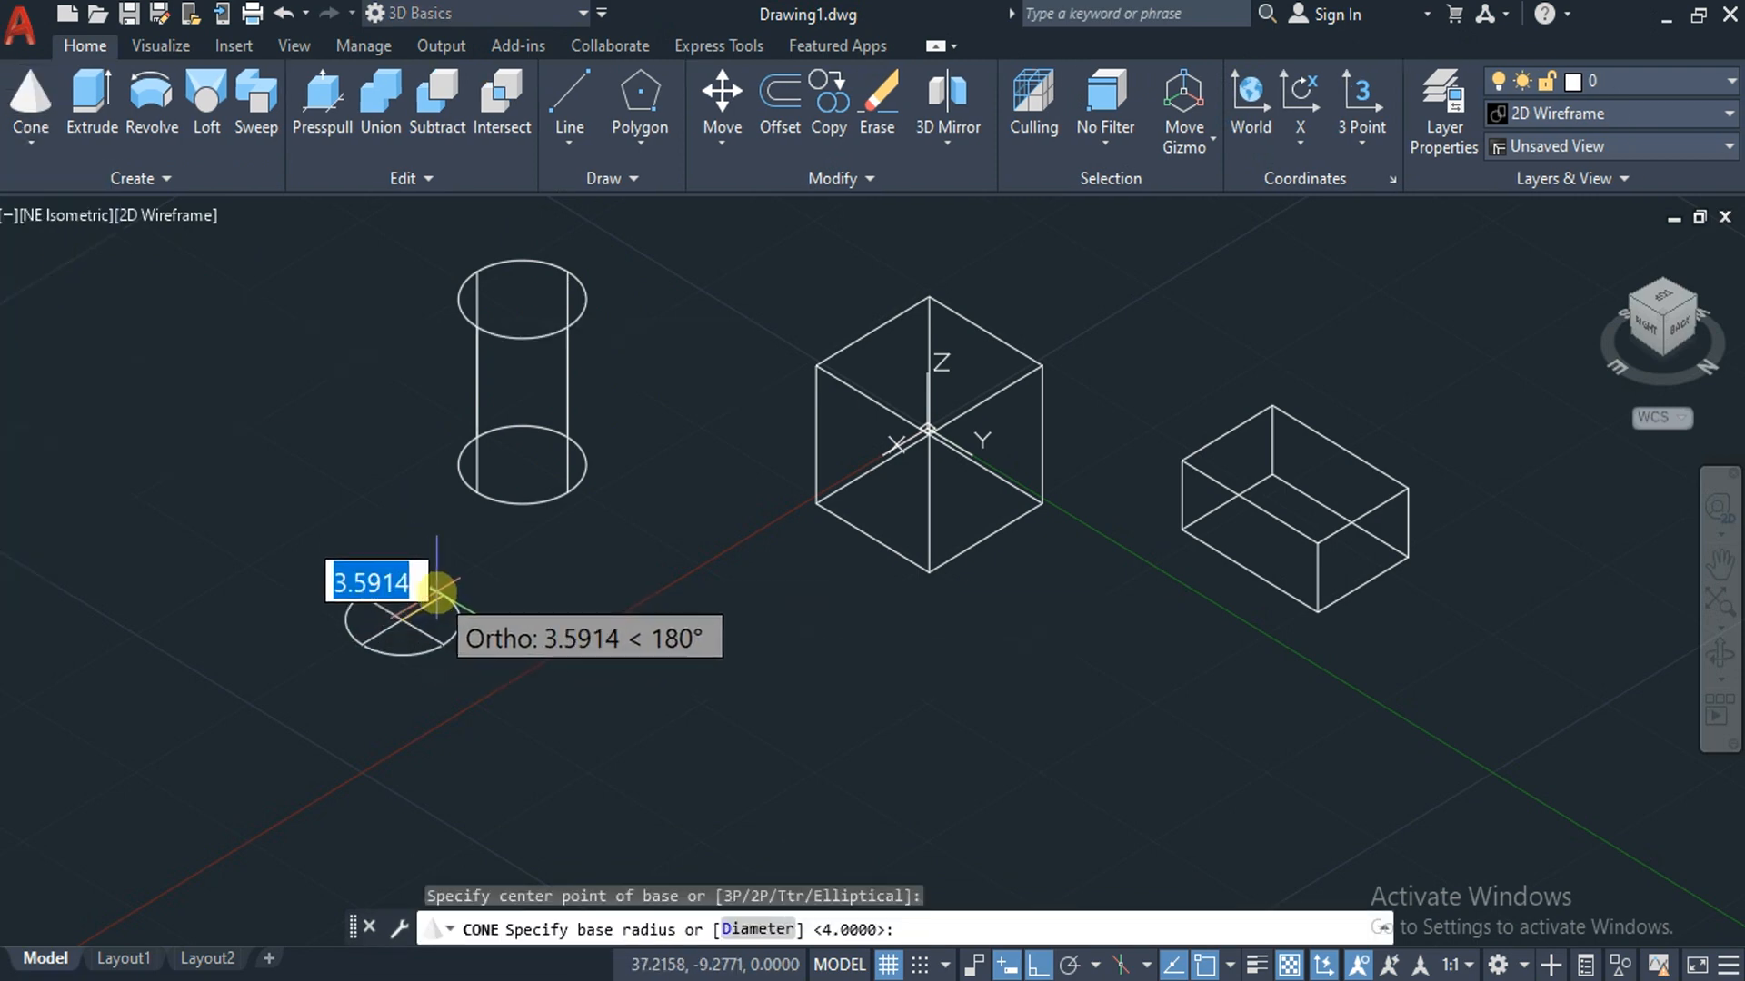
pyautogui.write('4')
pyautogui.press('Return')
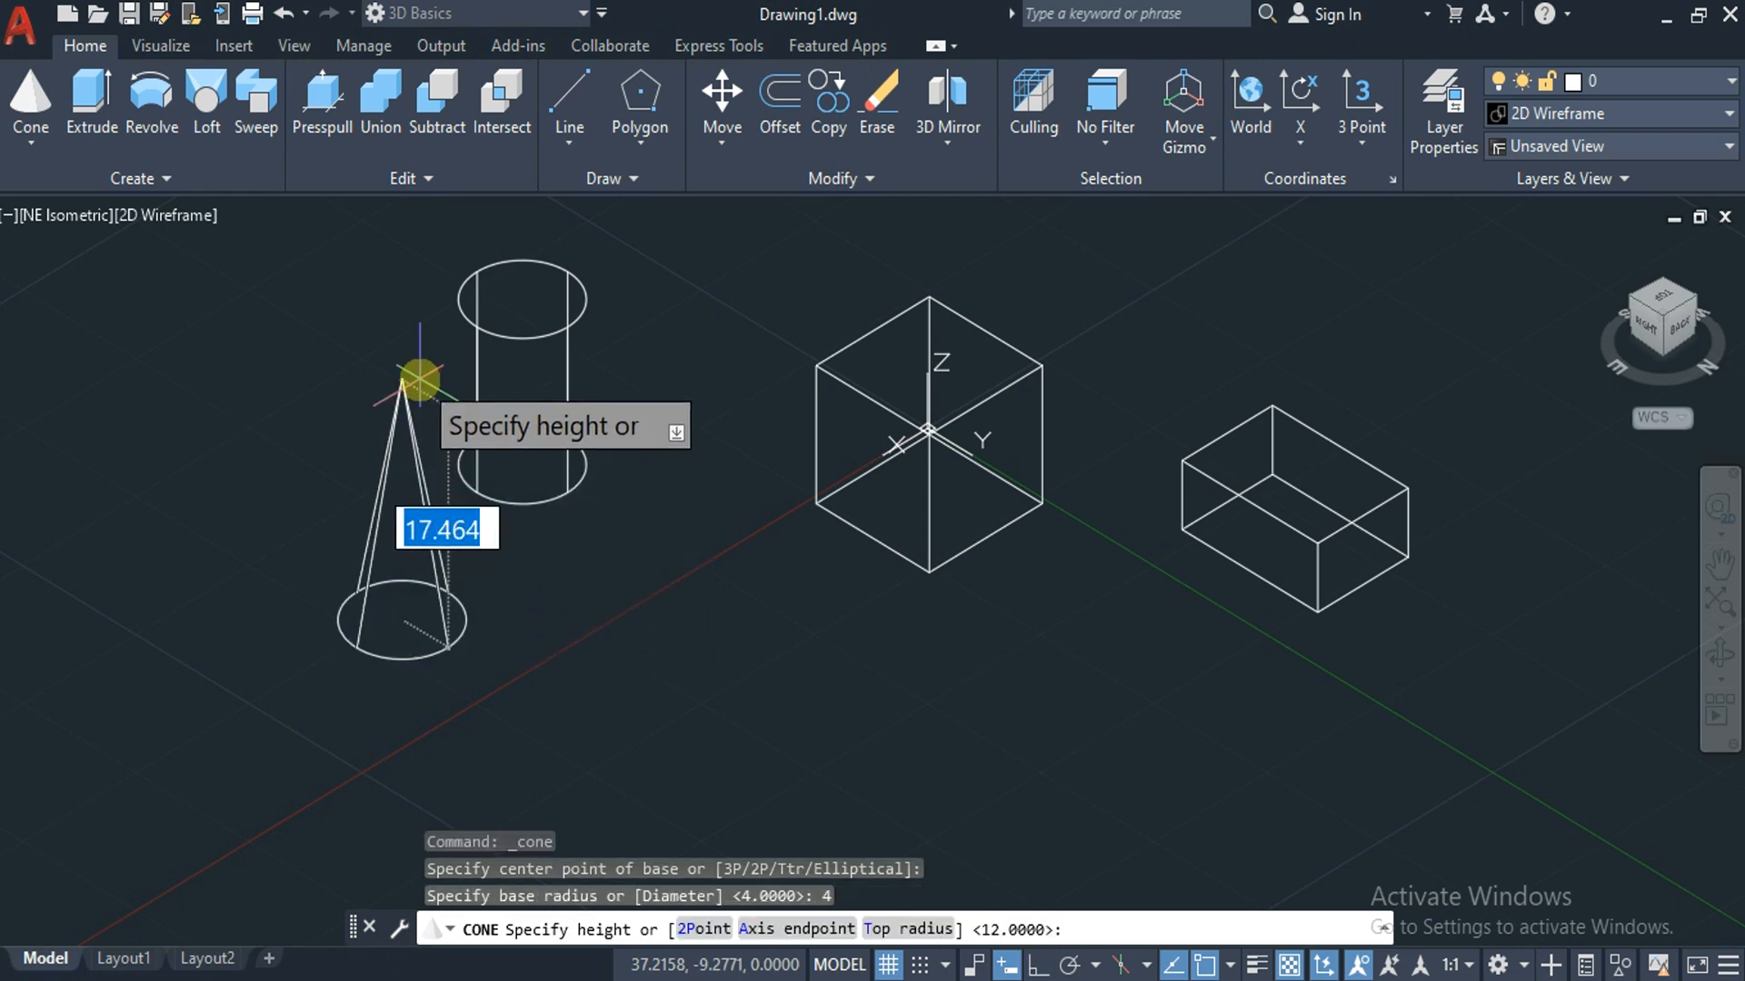
pyautogui.write('12')
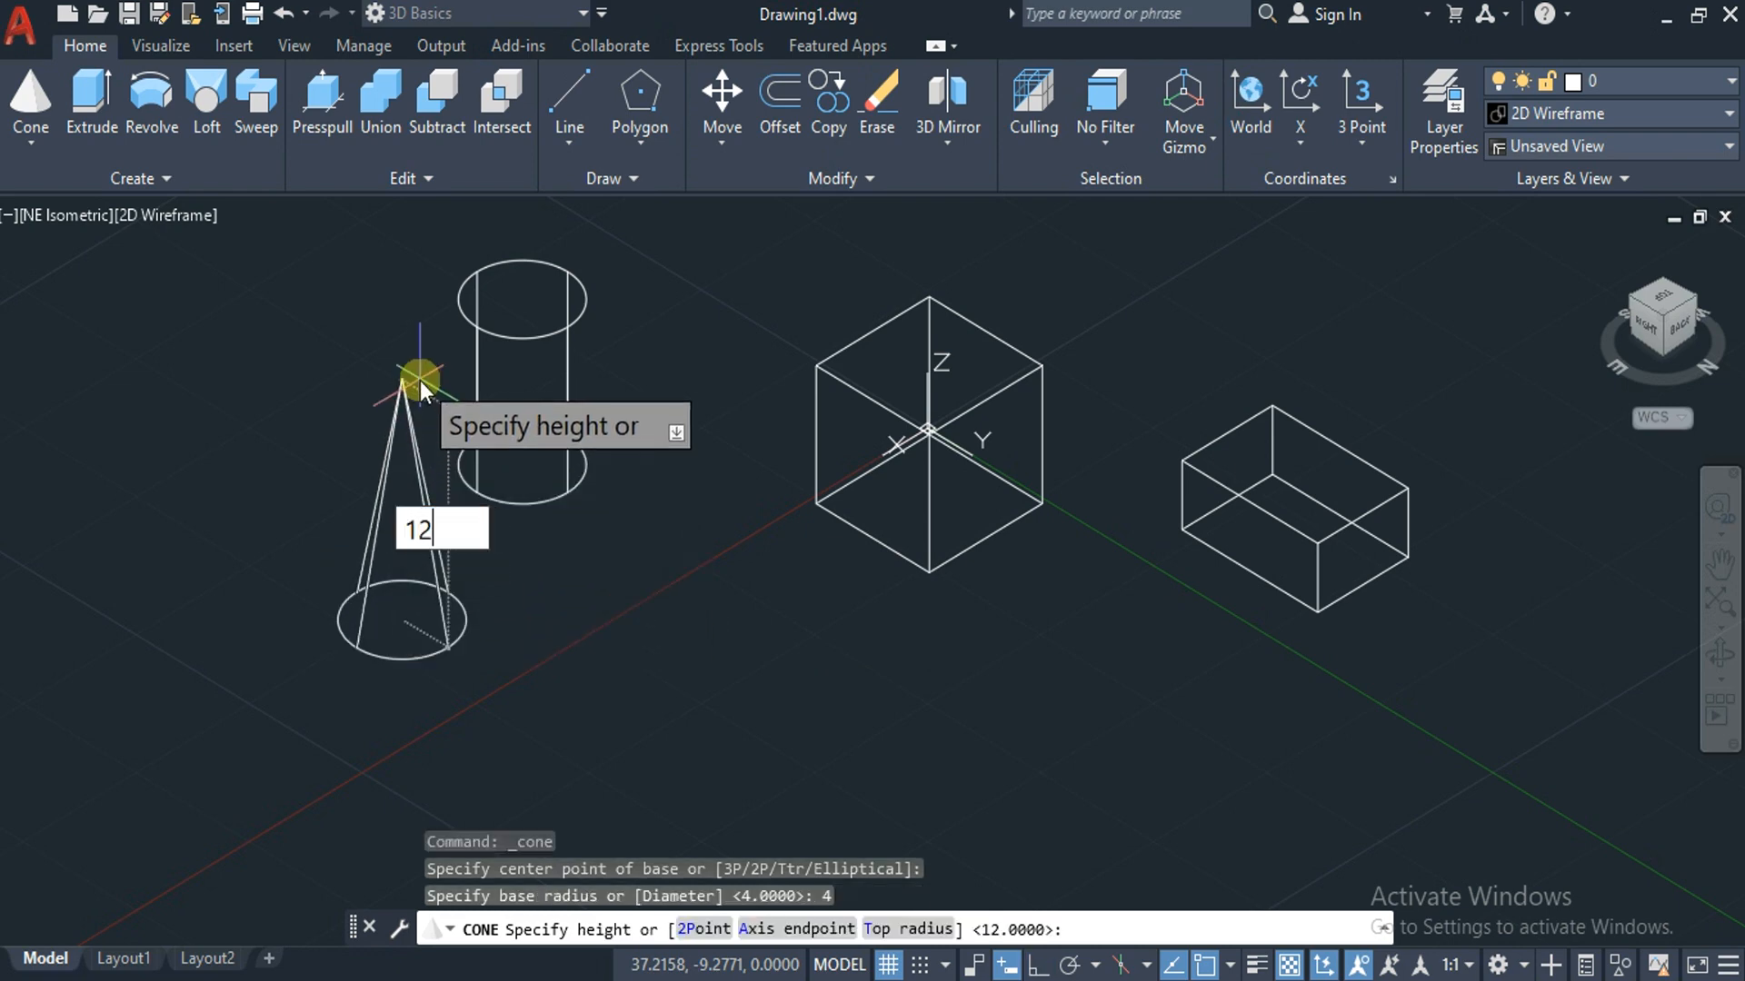
pyautogui.press('Return')
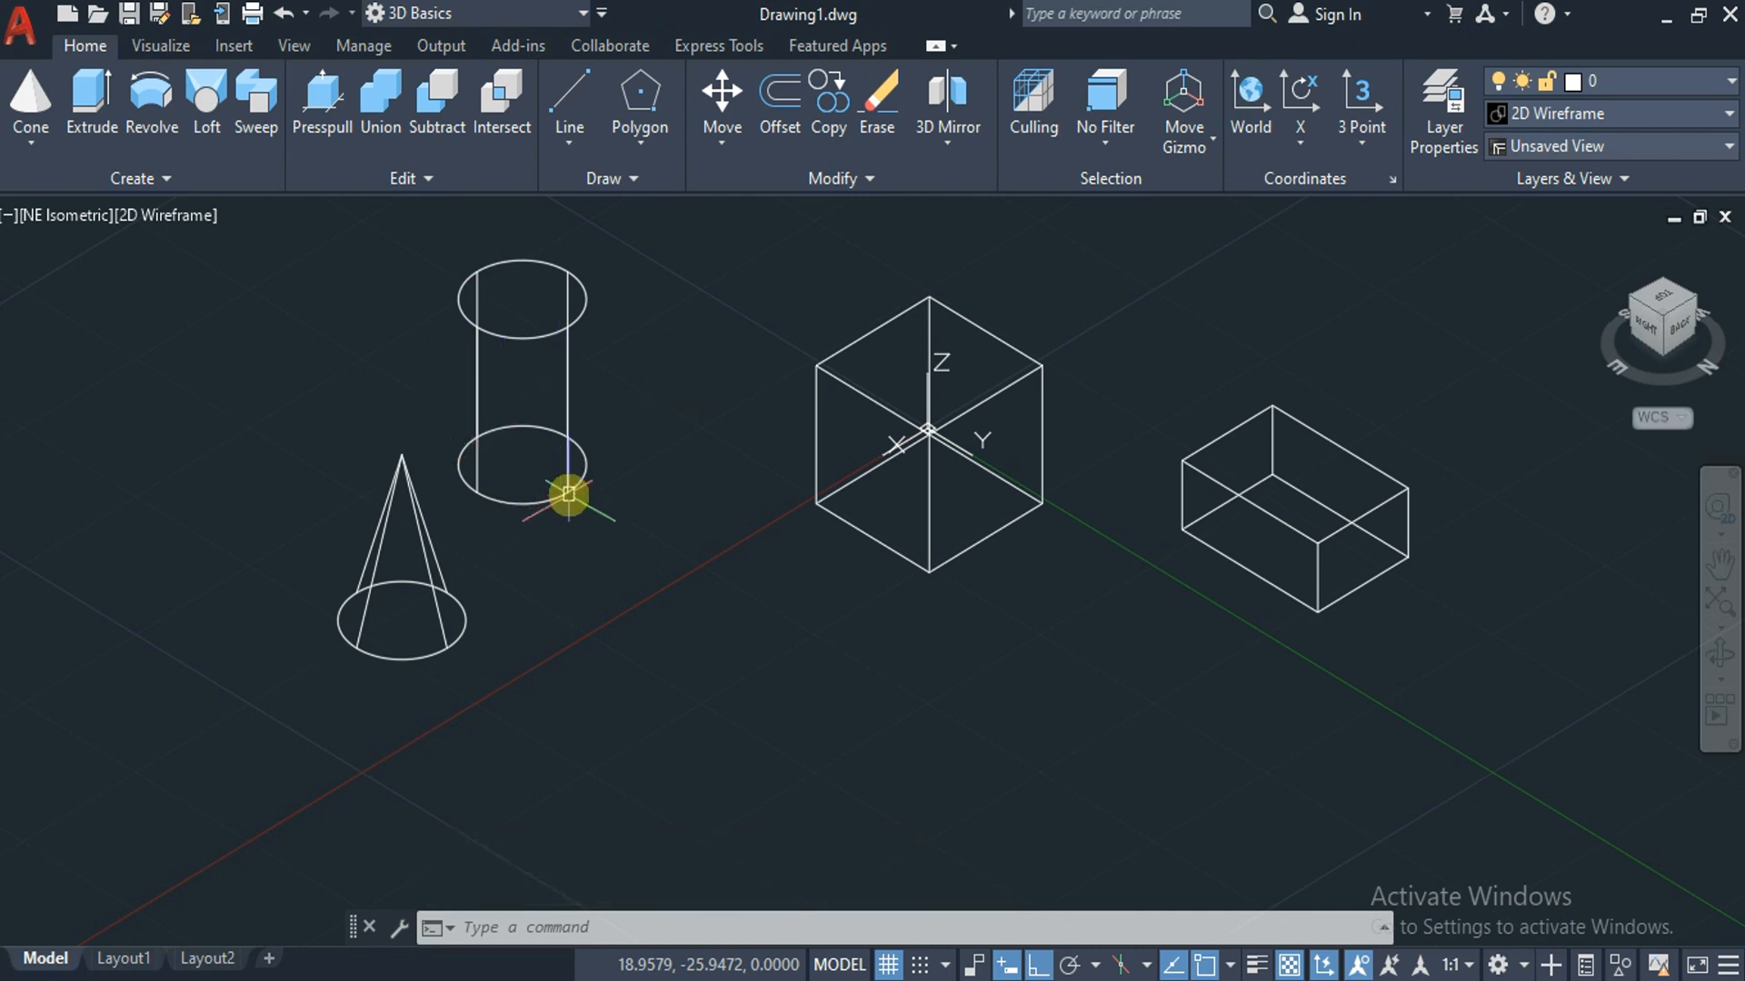
# Create a horizontal cylinder parallel to the X axis in front of the cube, with base radius 4 and the Axis endpoint option at distance 20.
pyautogui.click(30, 141)
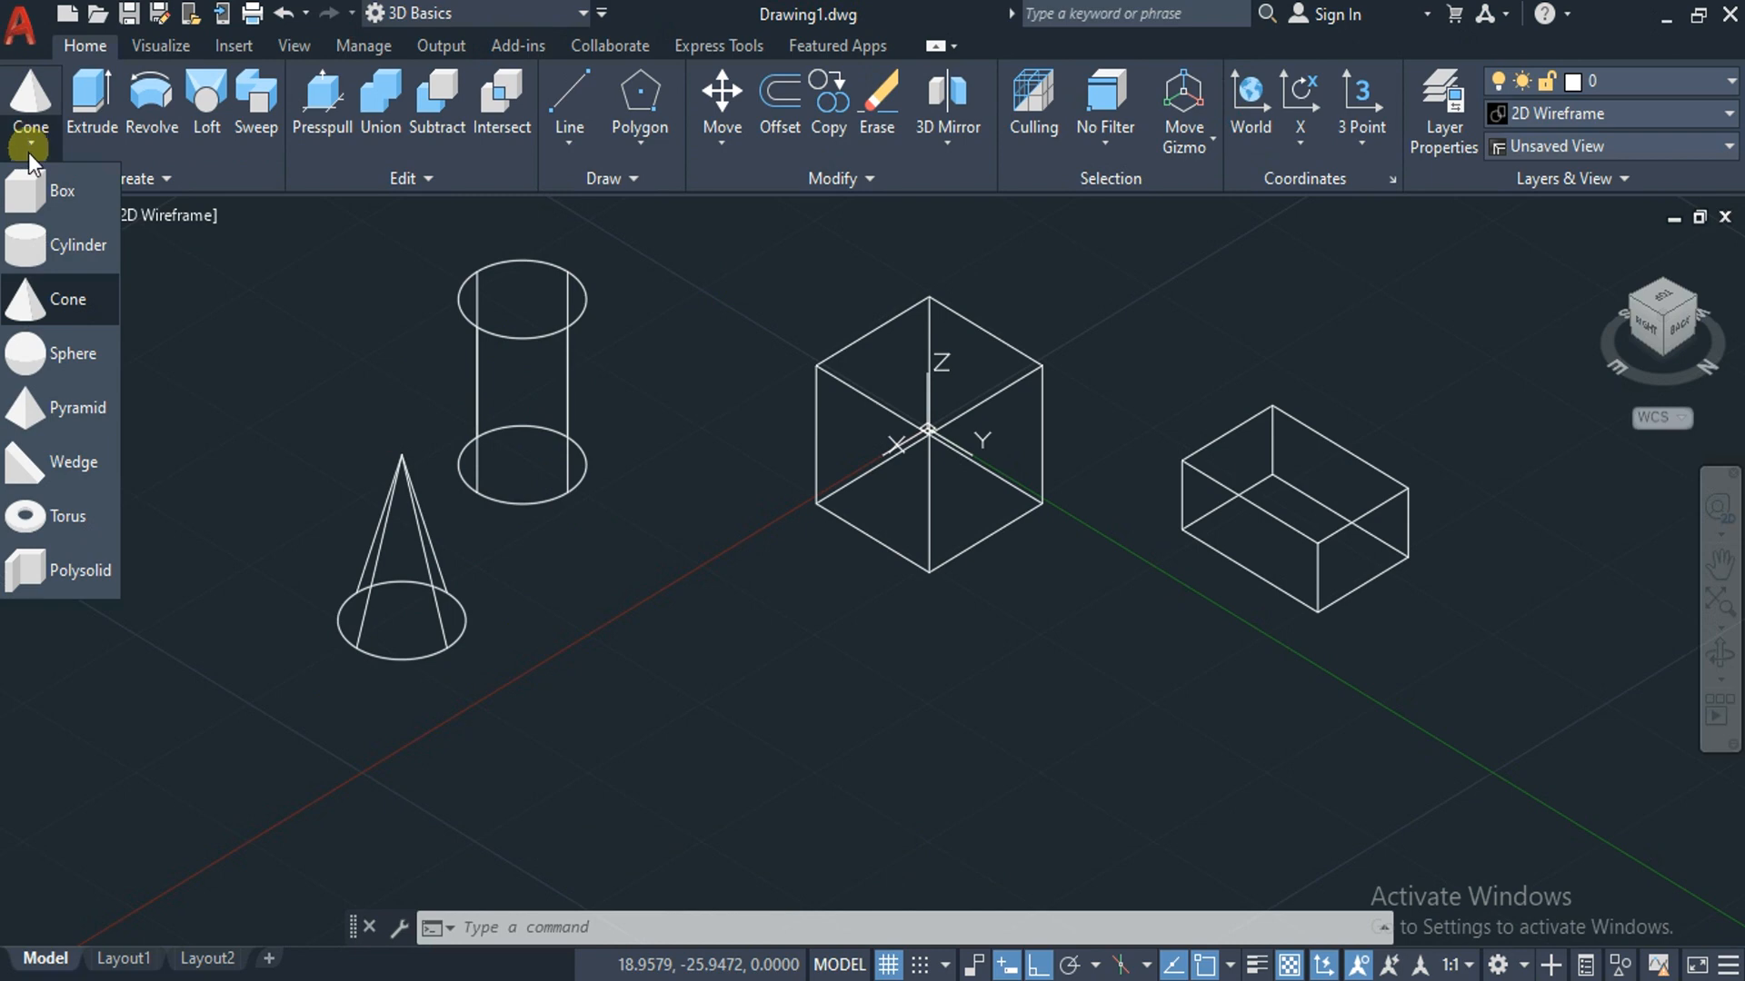
pyautogui.click(40, 247)
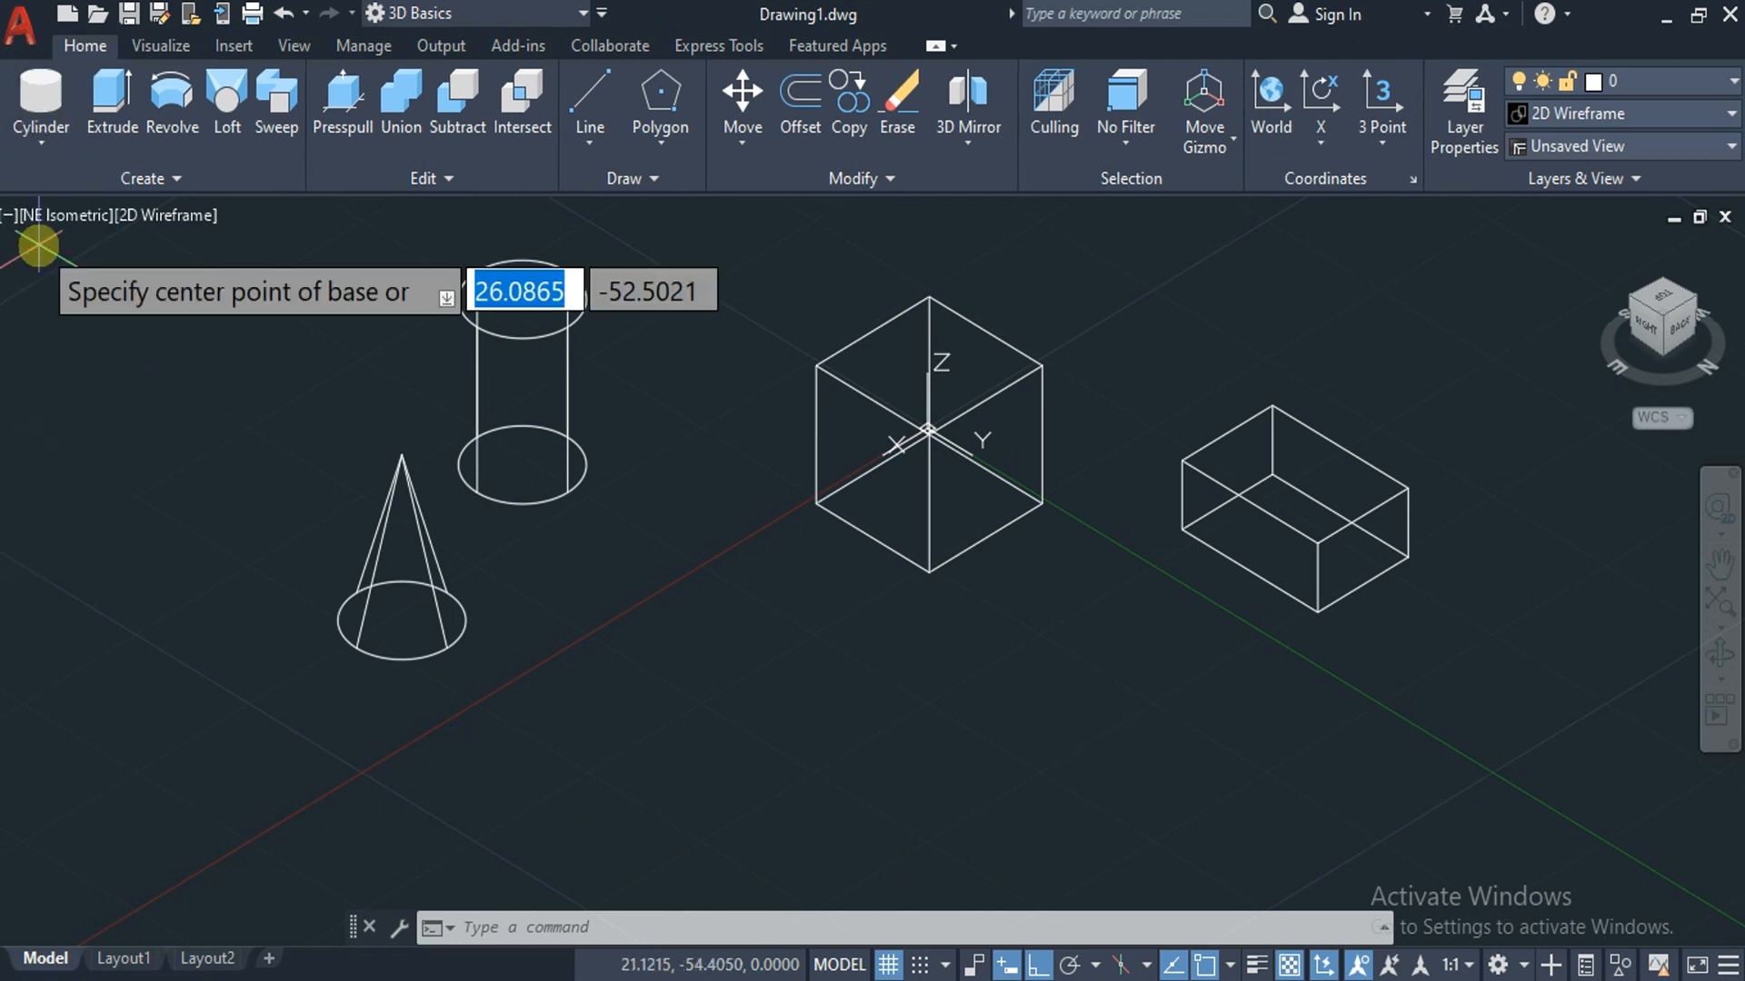
pyautogui.click(627, 743)
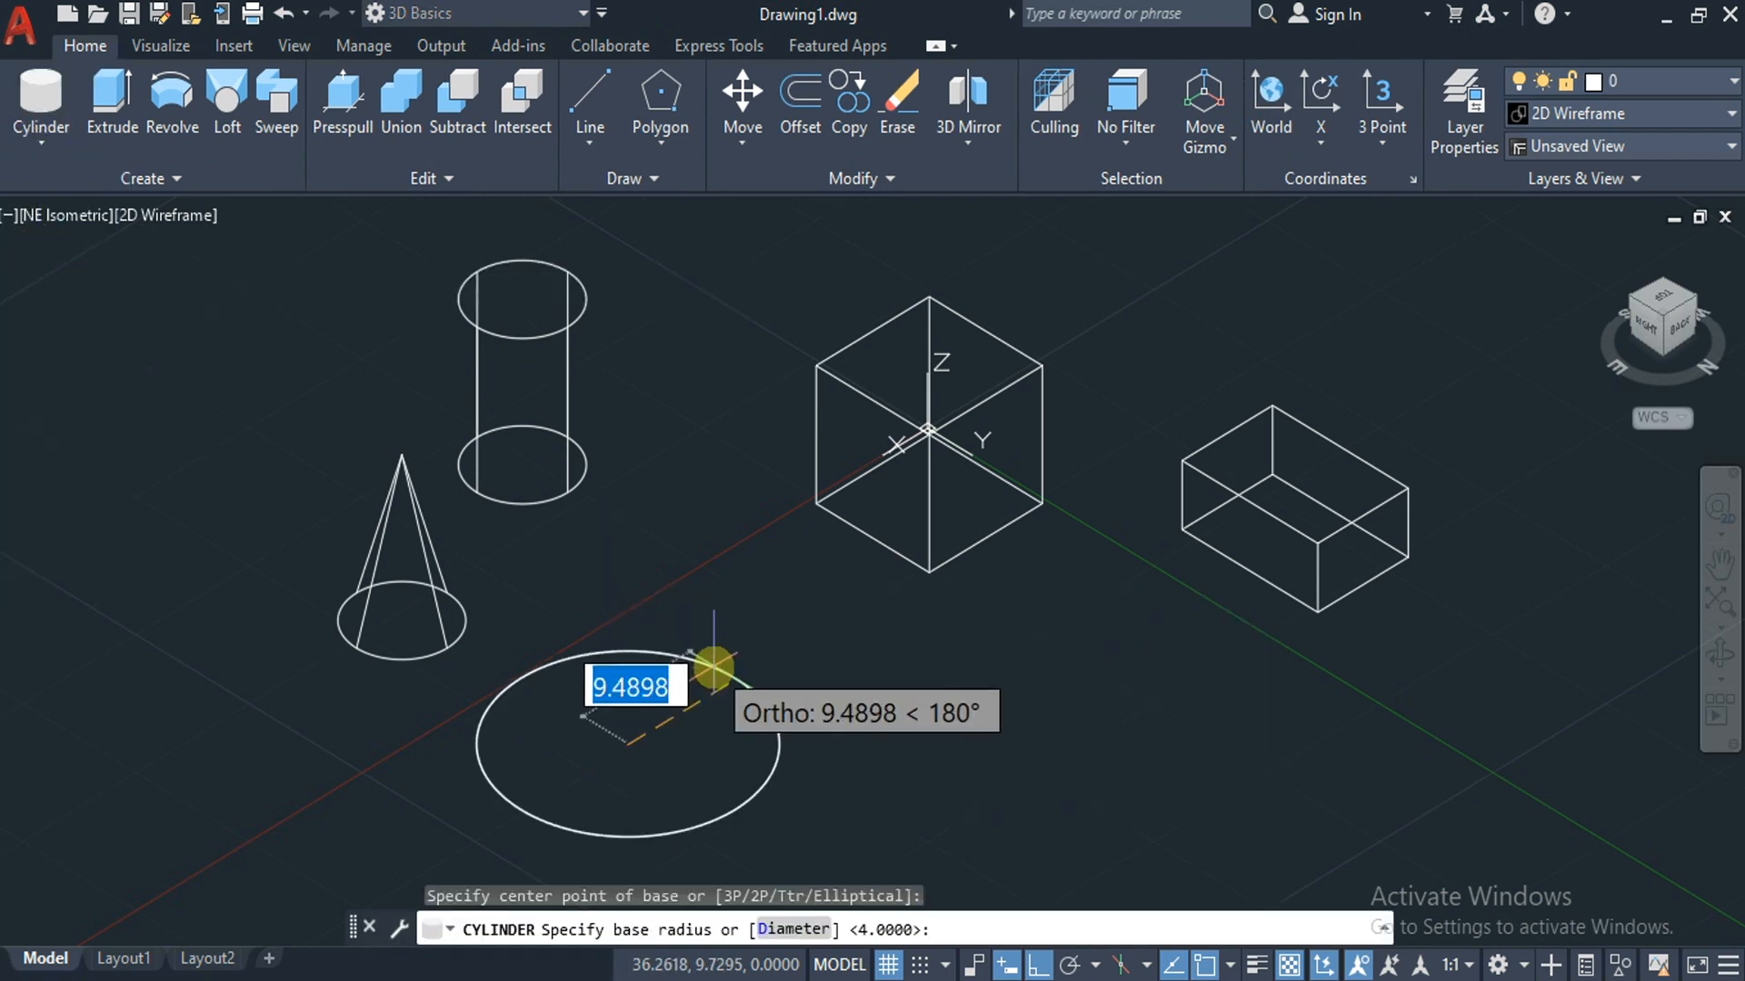
pyautogui.write('4')
pyautogui.press('Return')
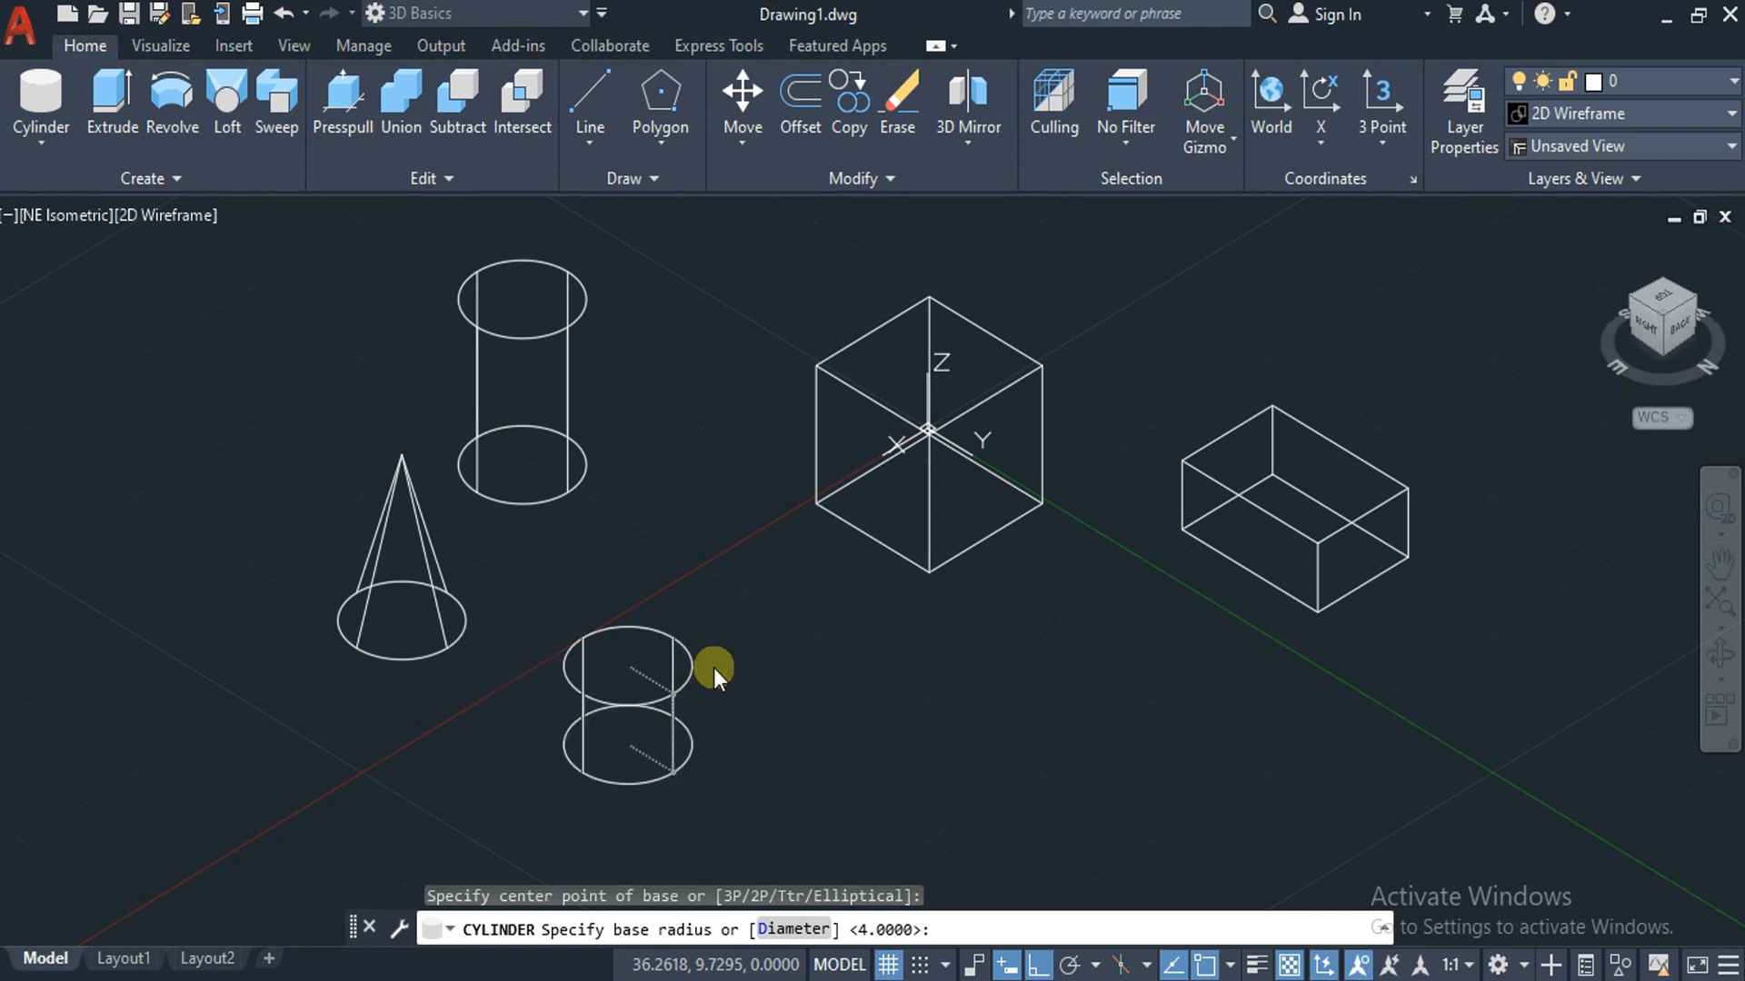
pyautogui.press('Down')
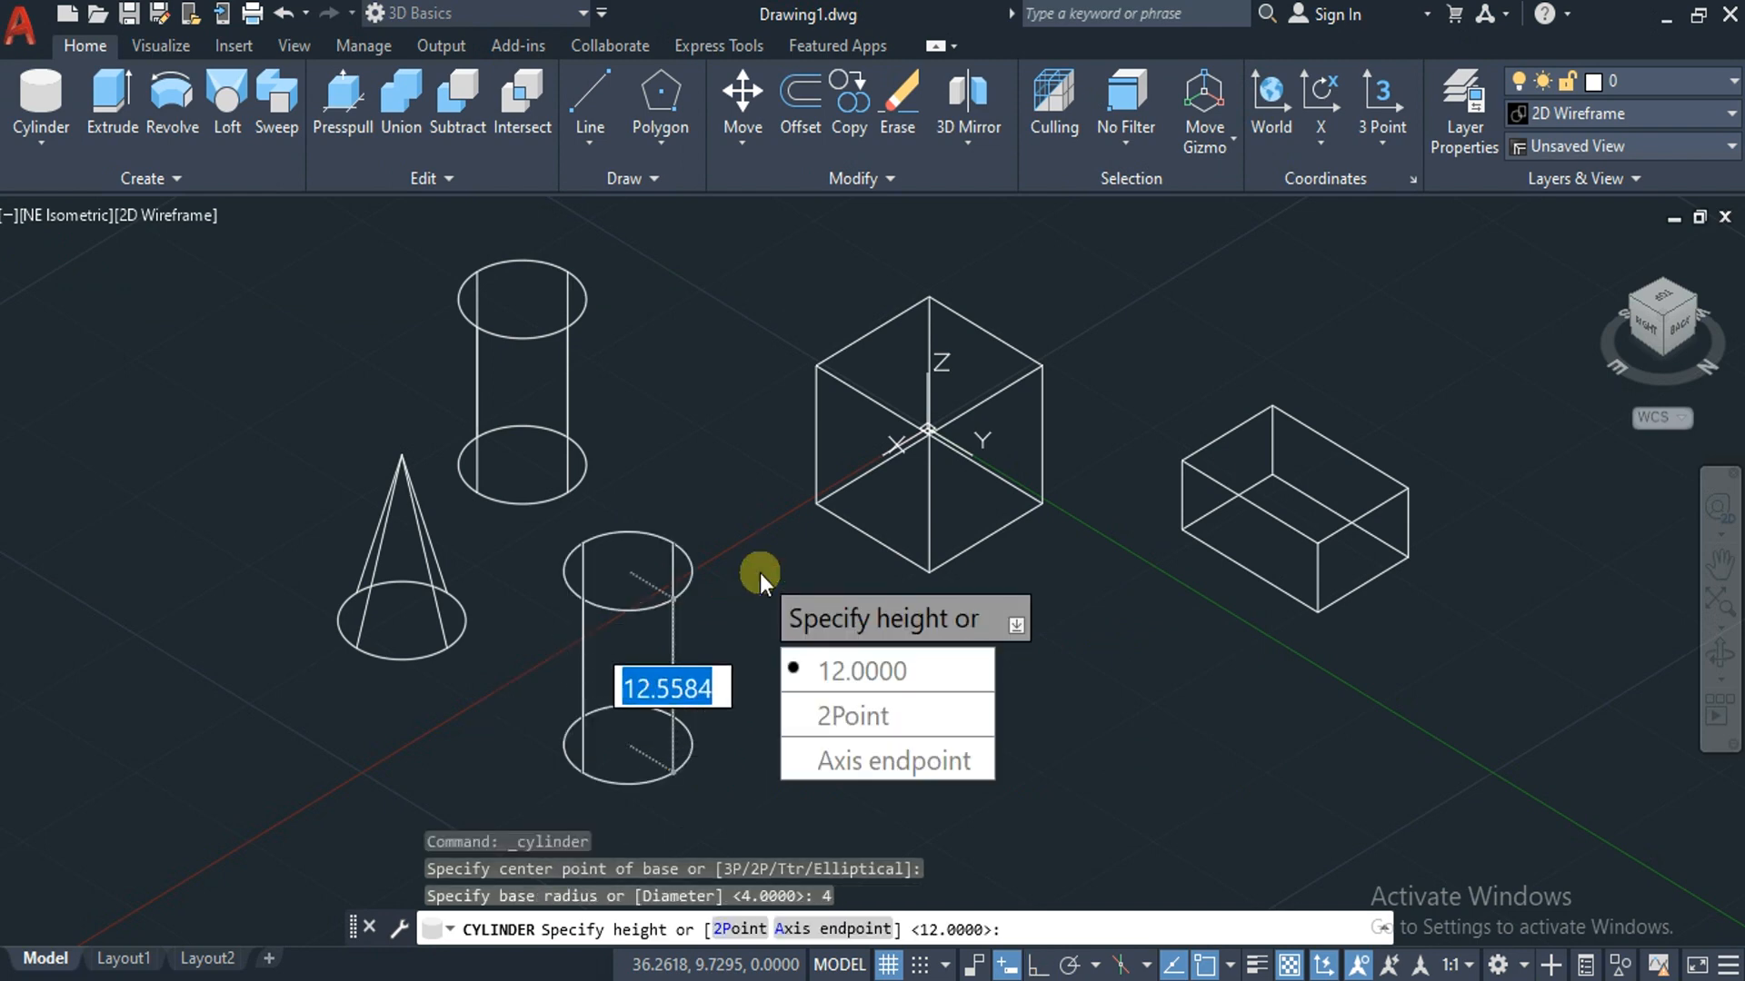
pyautogui.click(836, 761)
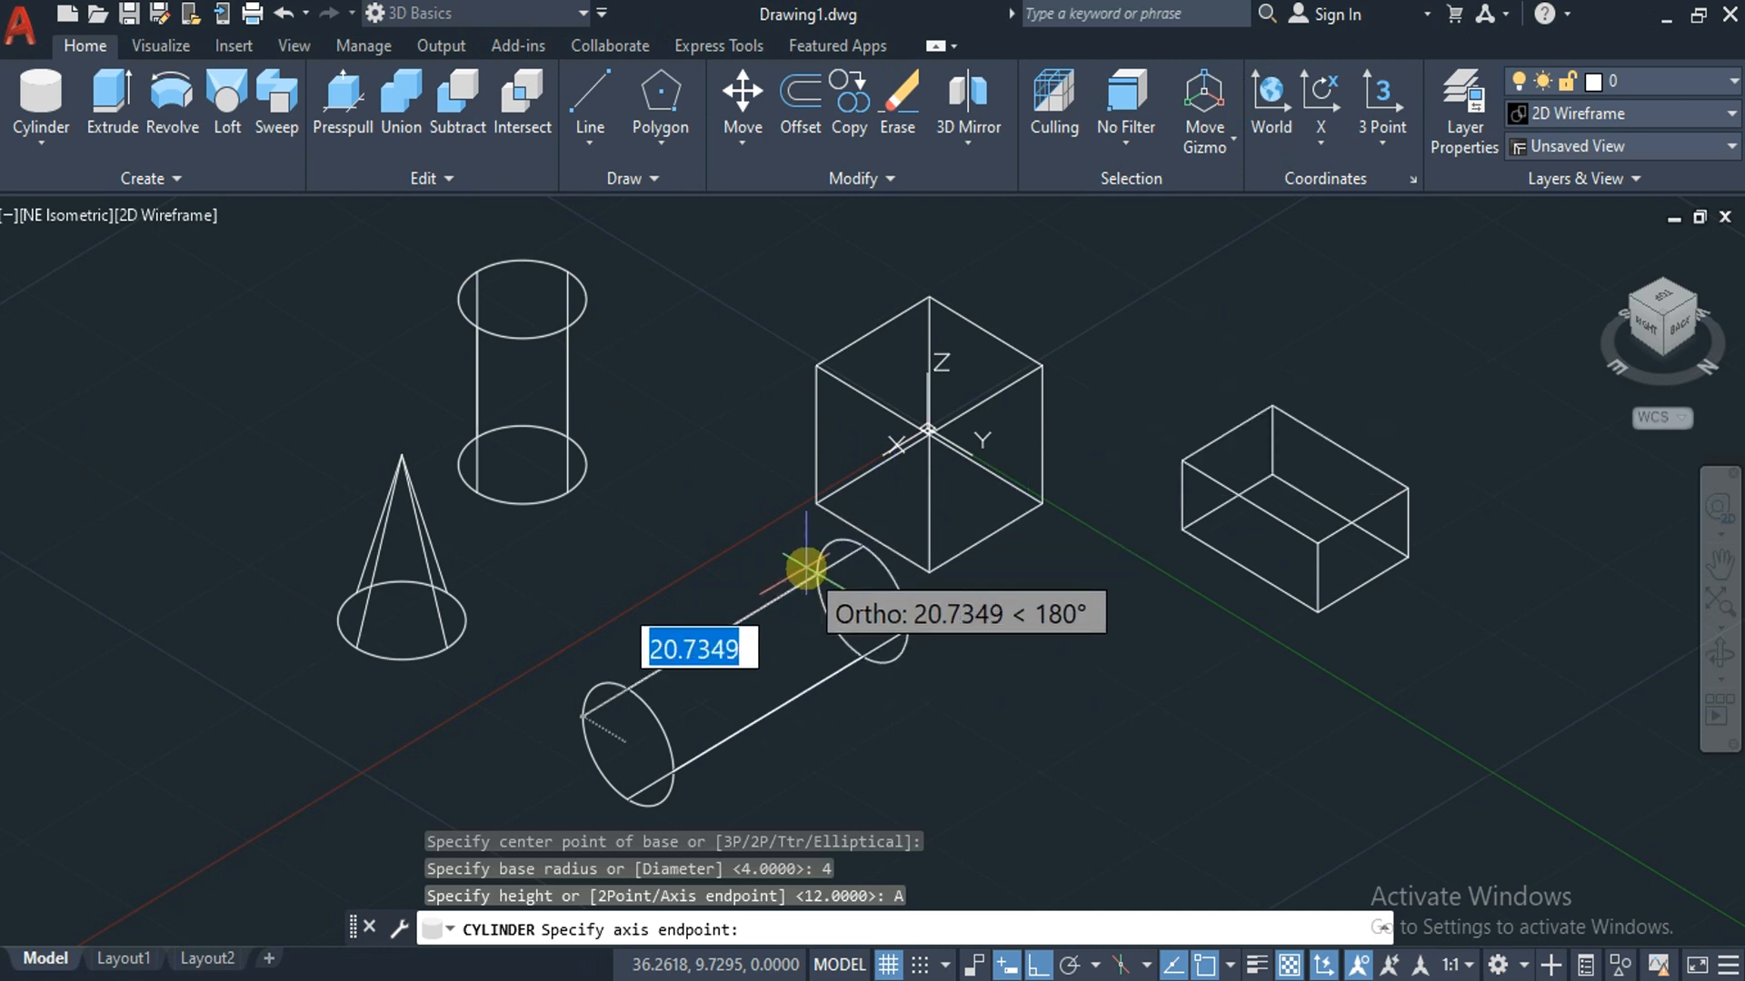
pyautogui.write('20')
pyautogui.press('Return')
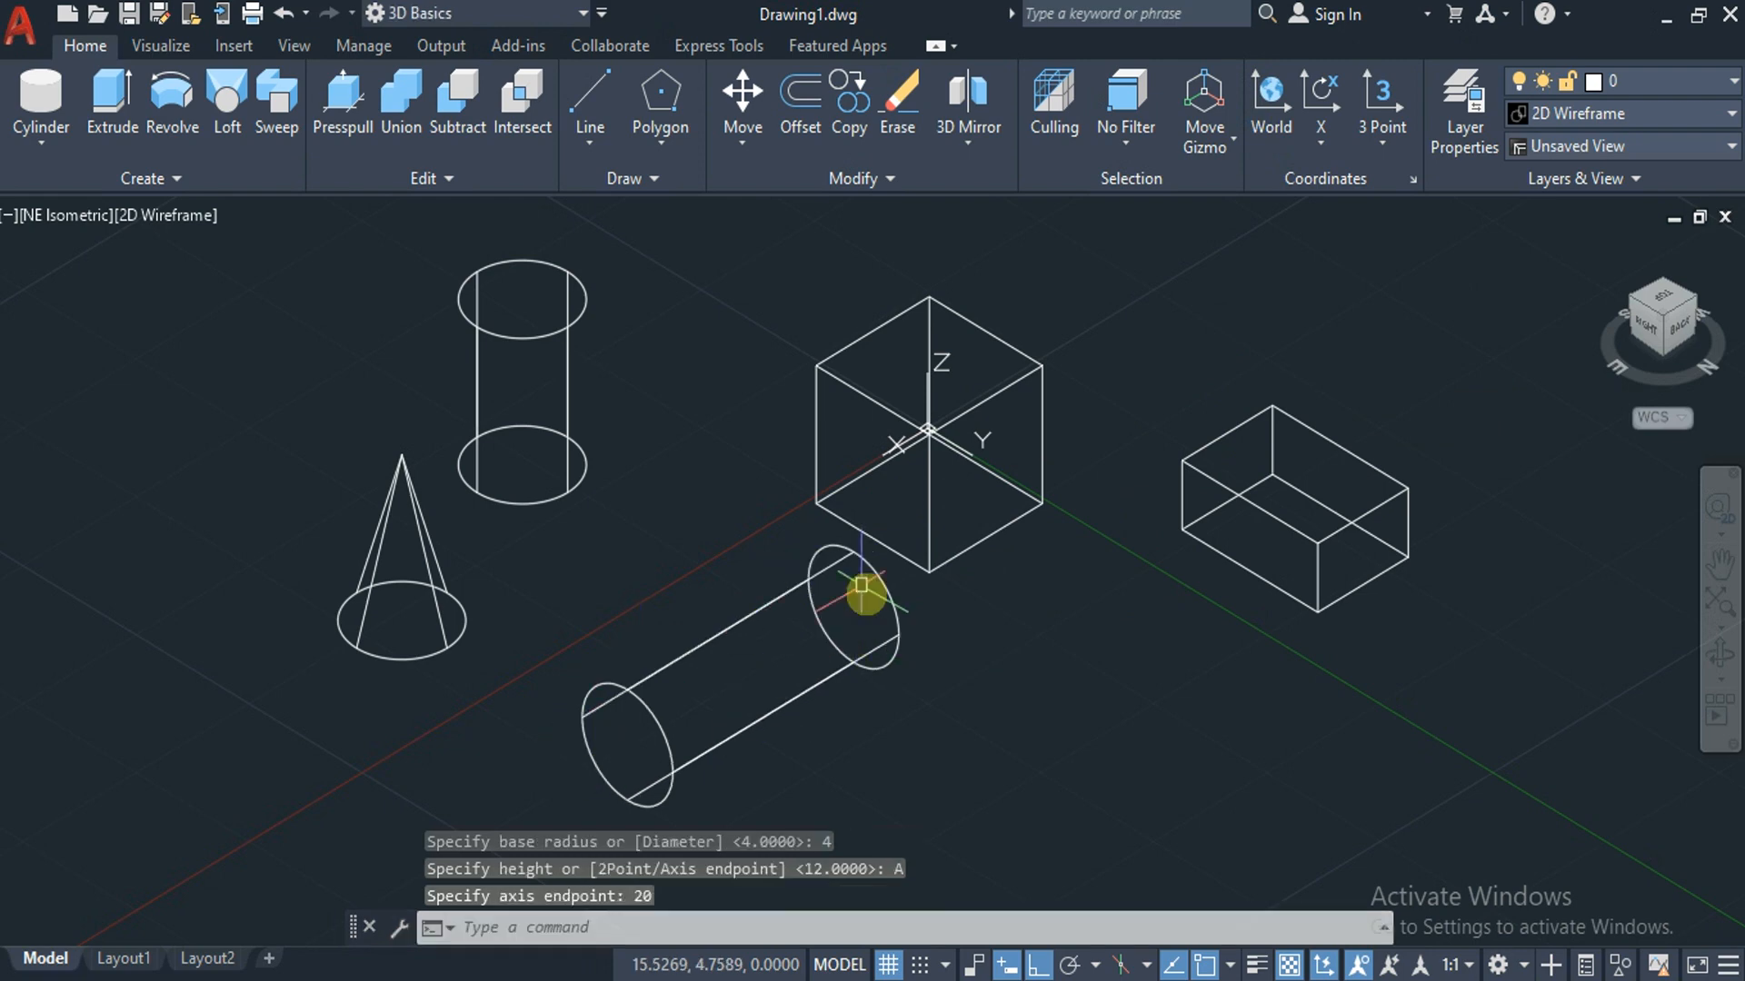
# Create a solid sphere of radius 5 between the upright cylinder and the cube.
pyautogui.click(25, 140)
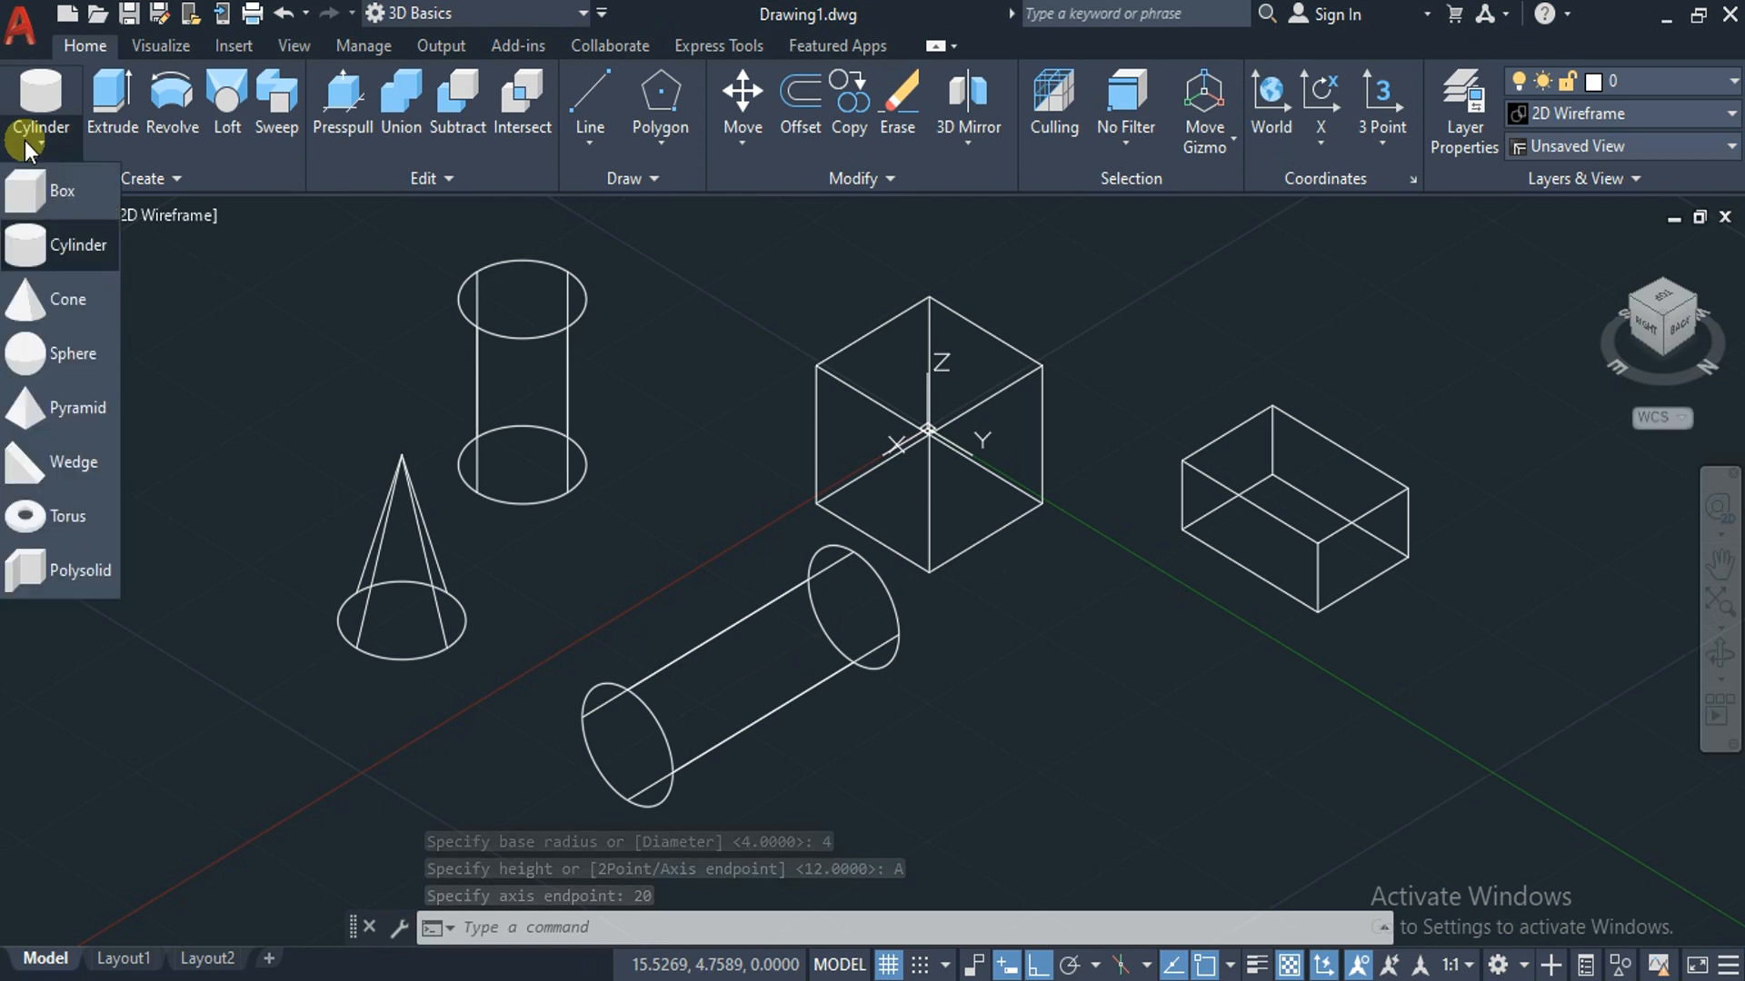
pyautogui.click(75, 351)
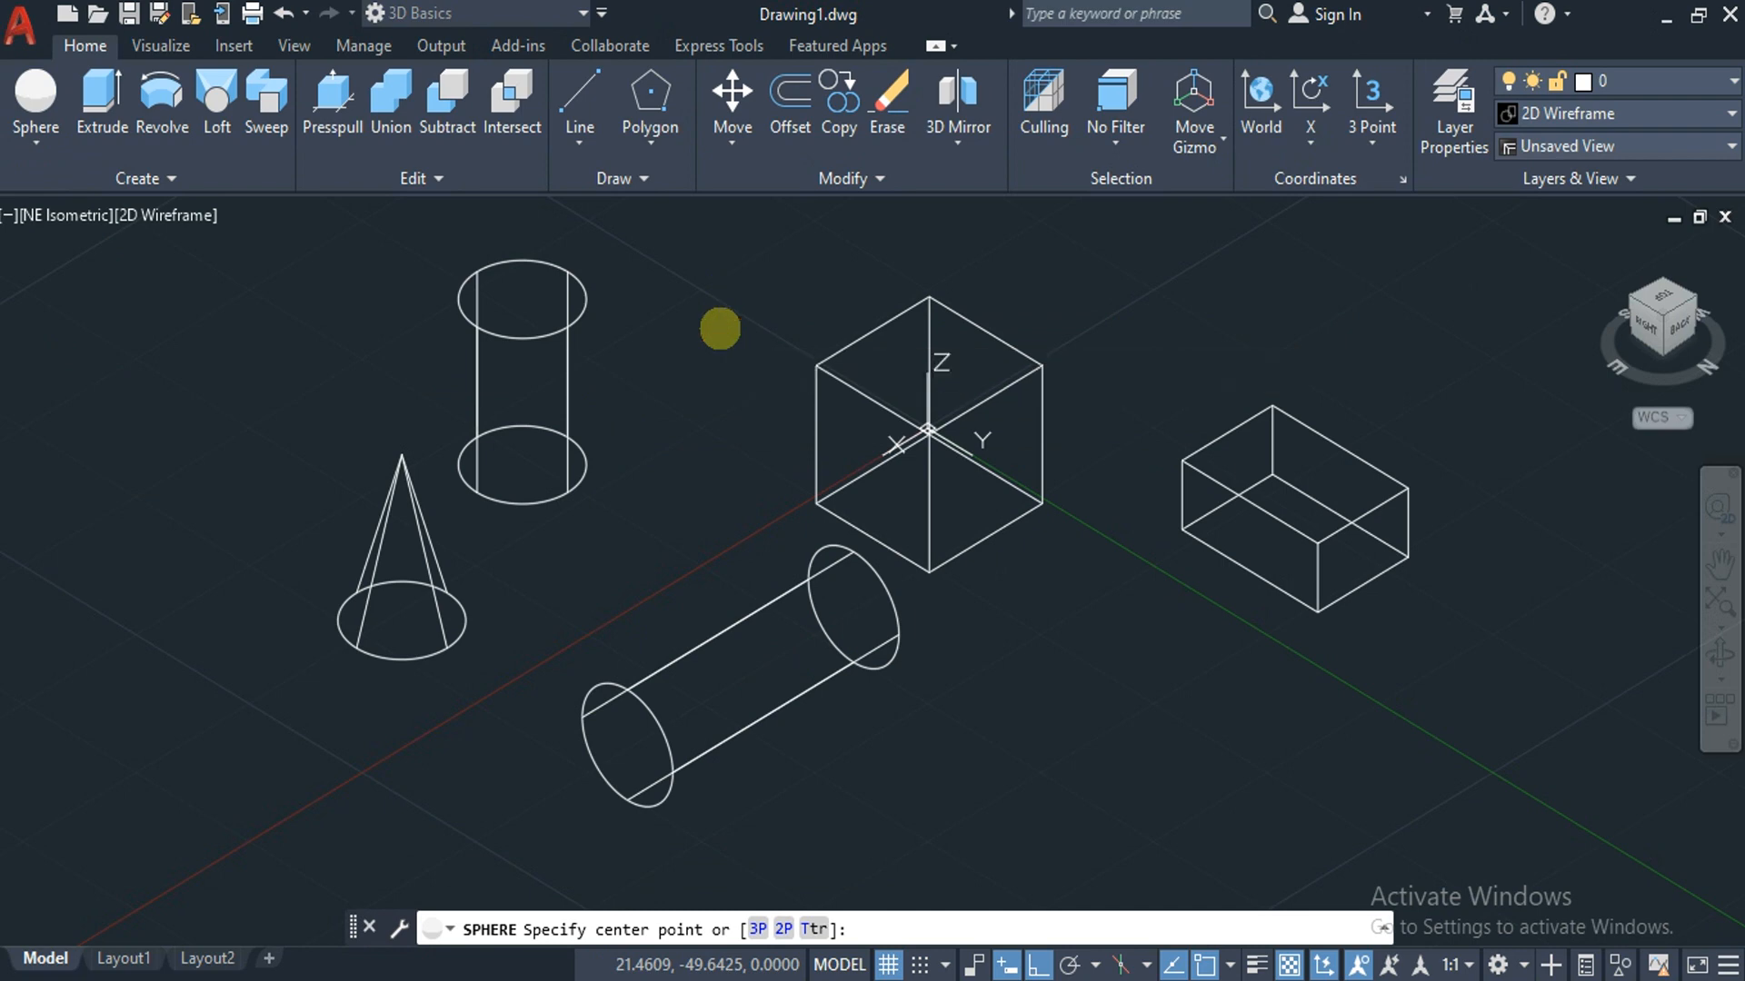
pyautogui.click(721, 327)
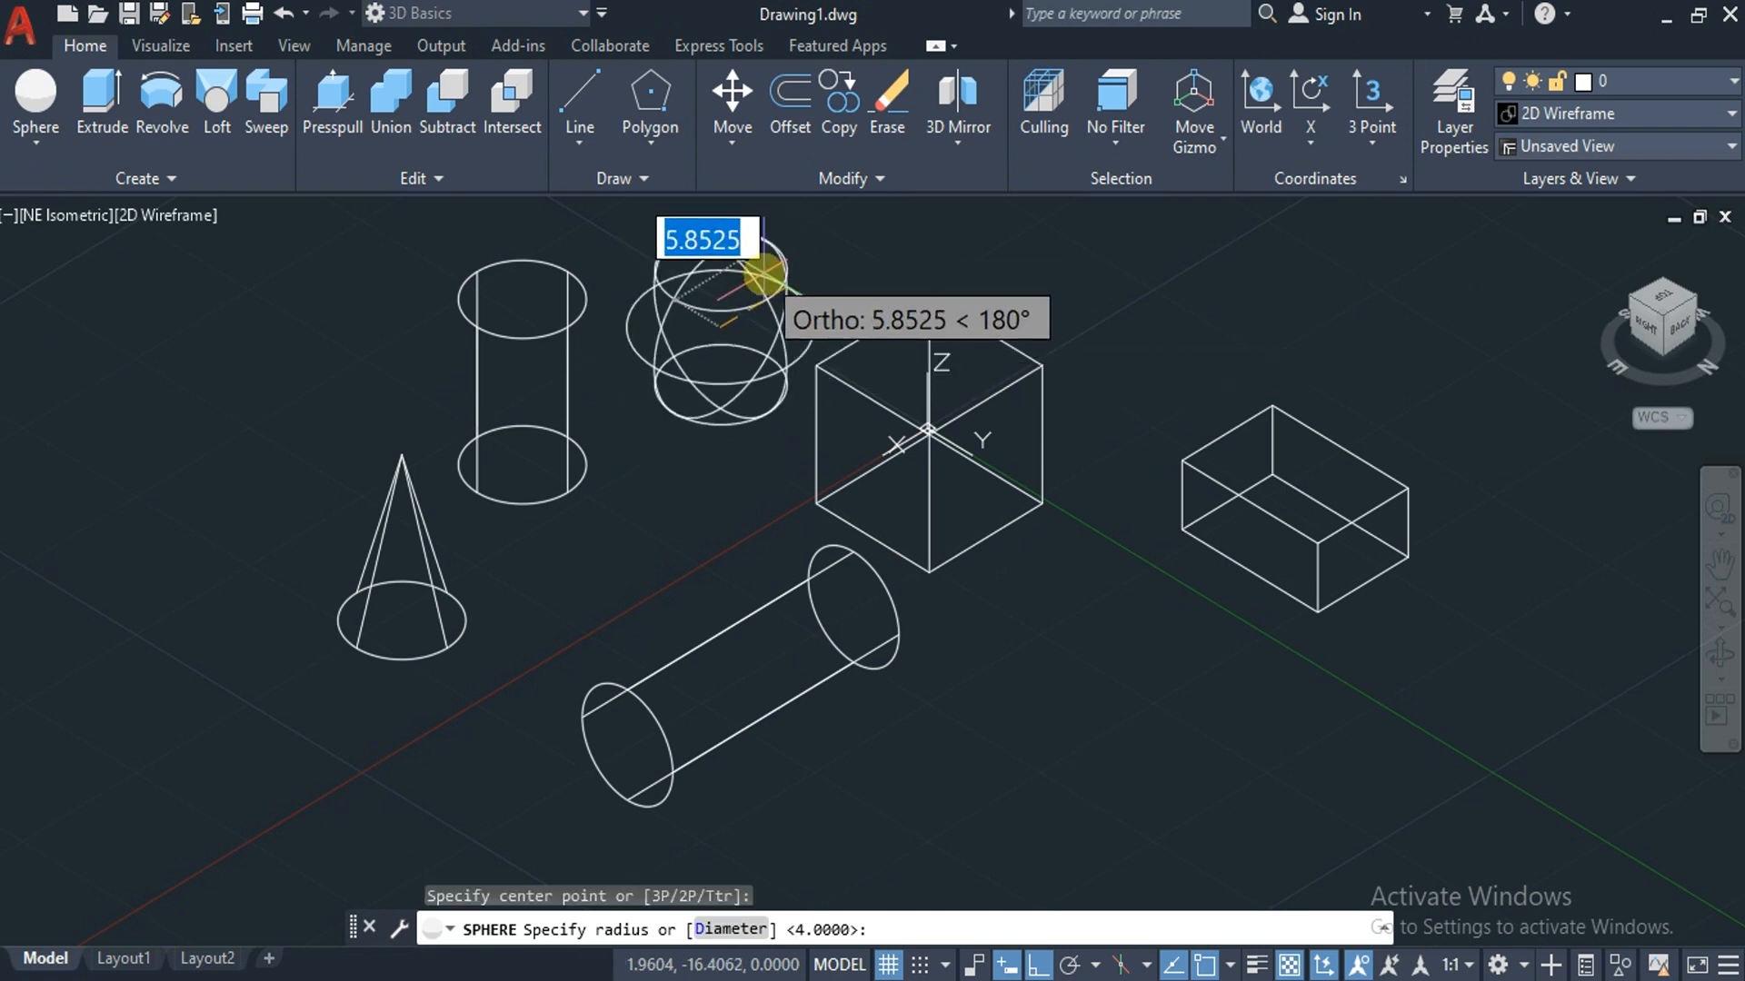
pyautogui.write('5')
pyautogui.press('Return')
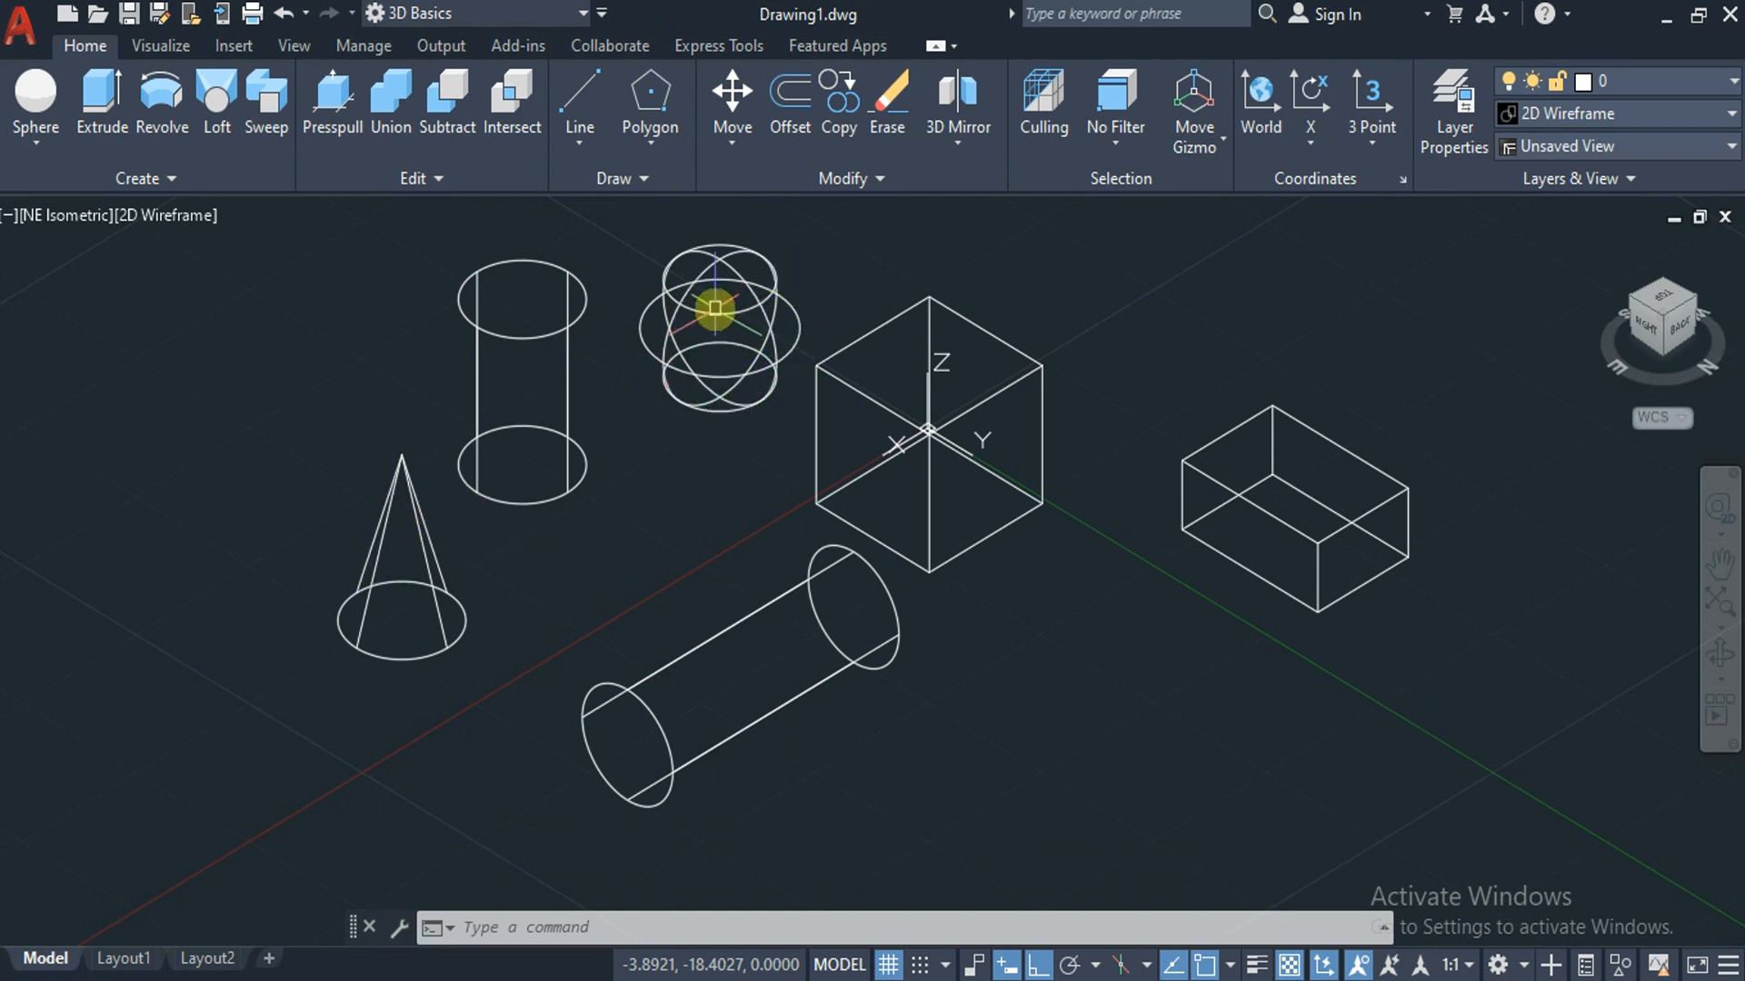
pyautogui.click(542, 318)
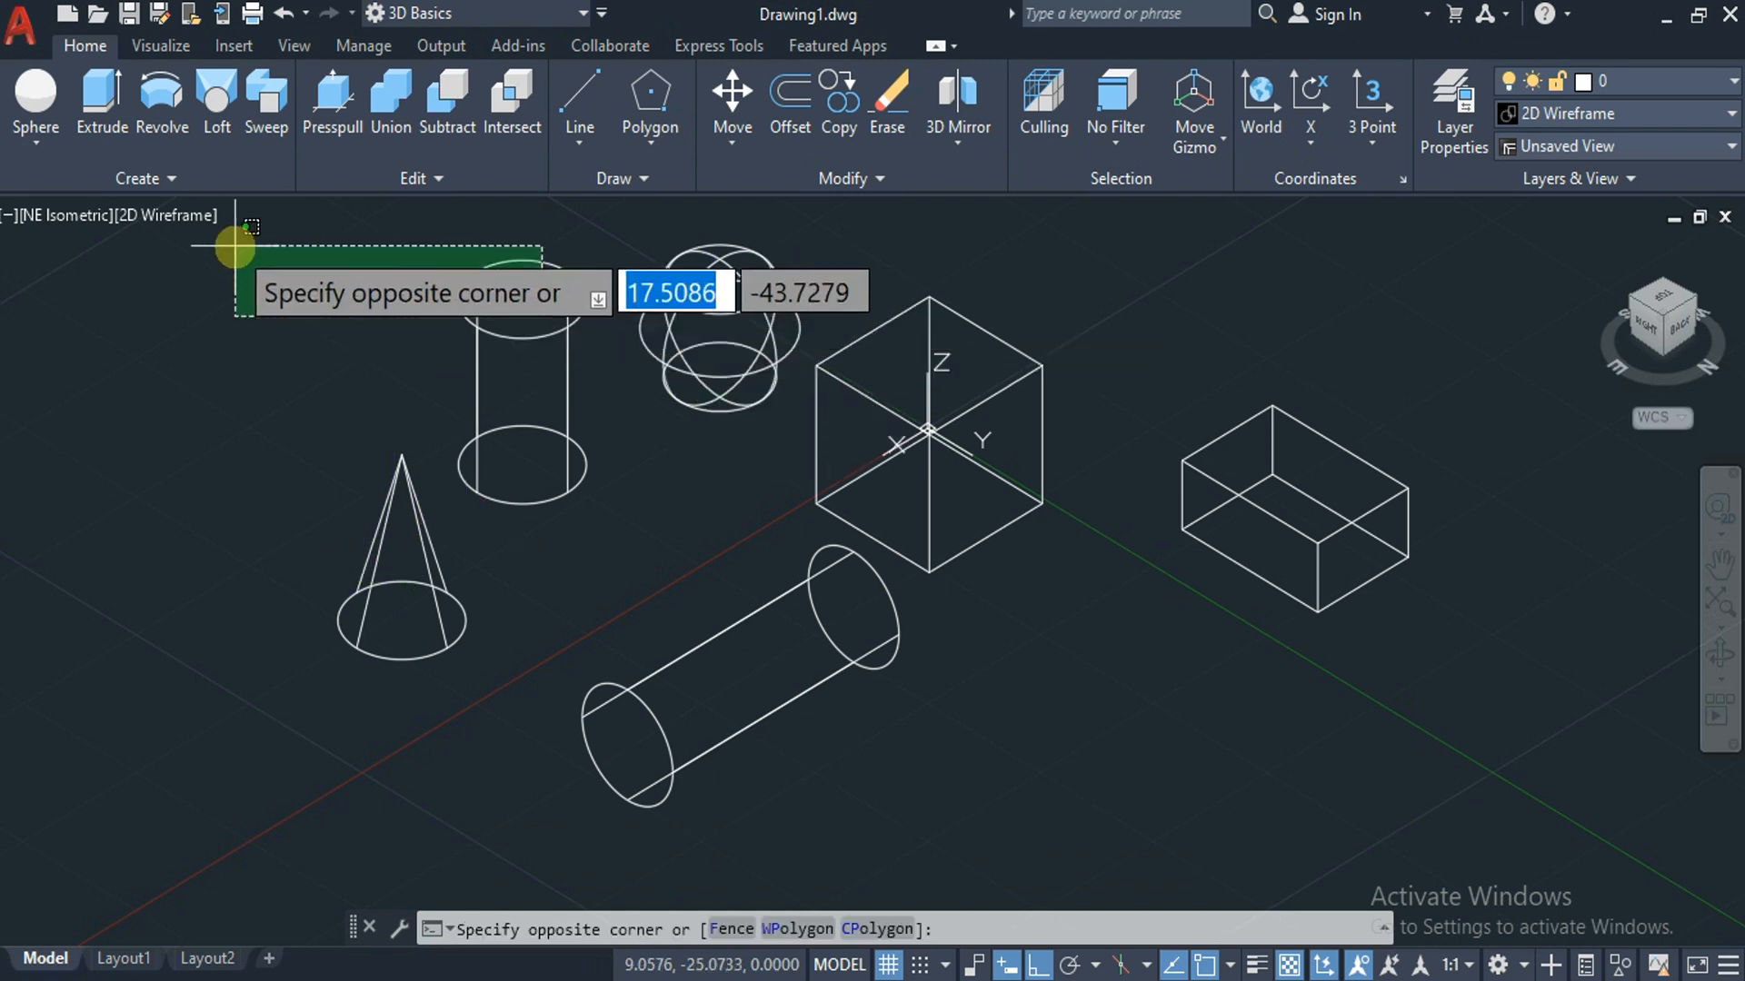
pyautogui.click(510, 292)
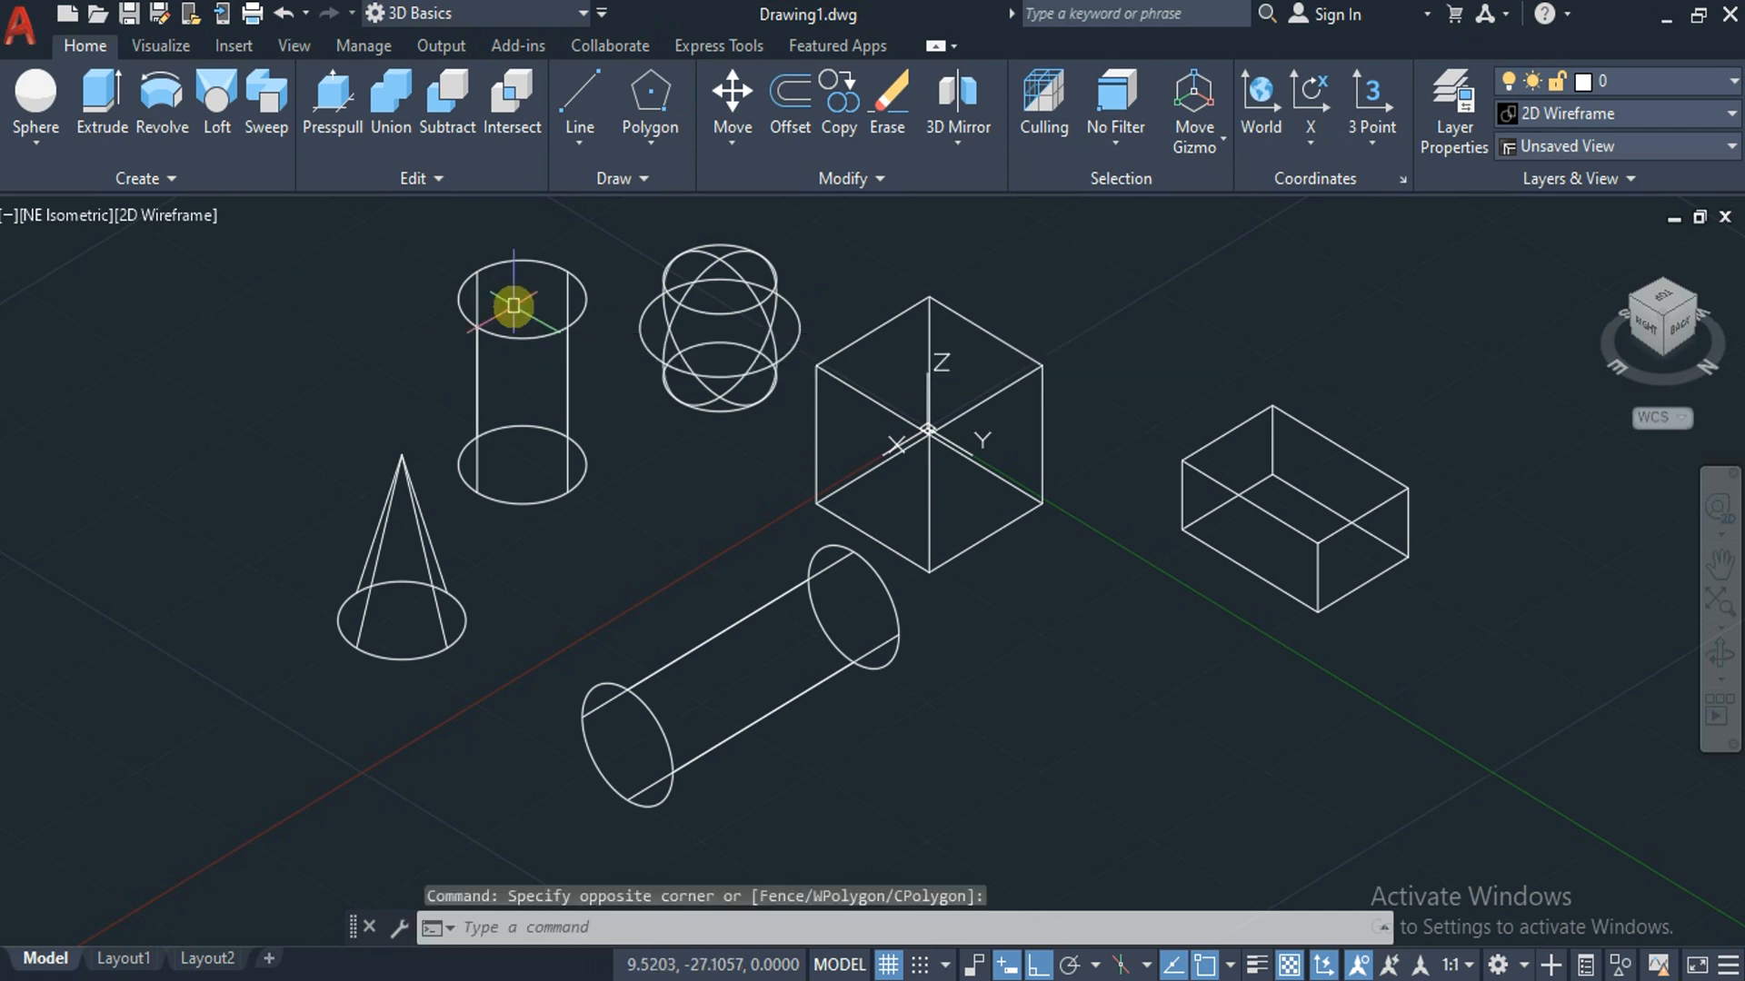
# Create a six-sided pyramid between the horizontal cylinder and the box using the Sides option, with base radius 5 and height 12.
pyautogui.click(29, 144)
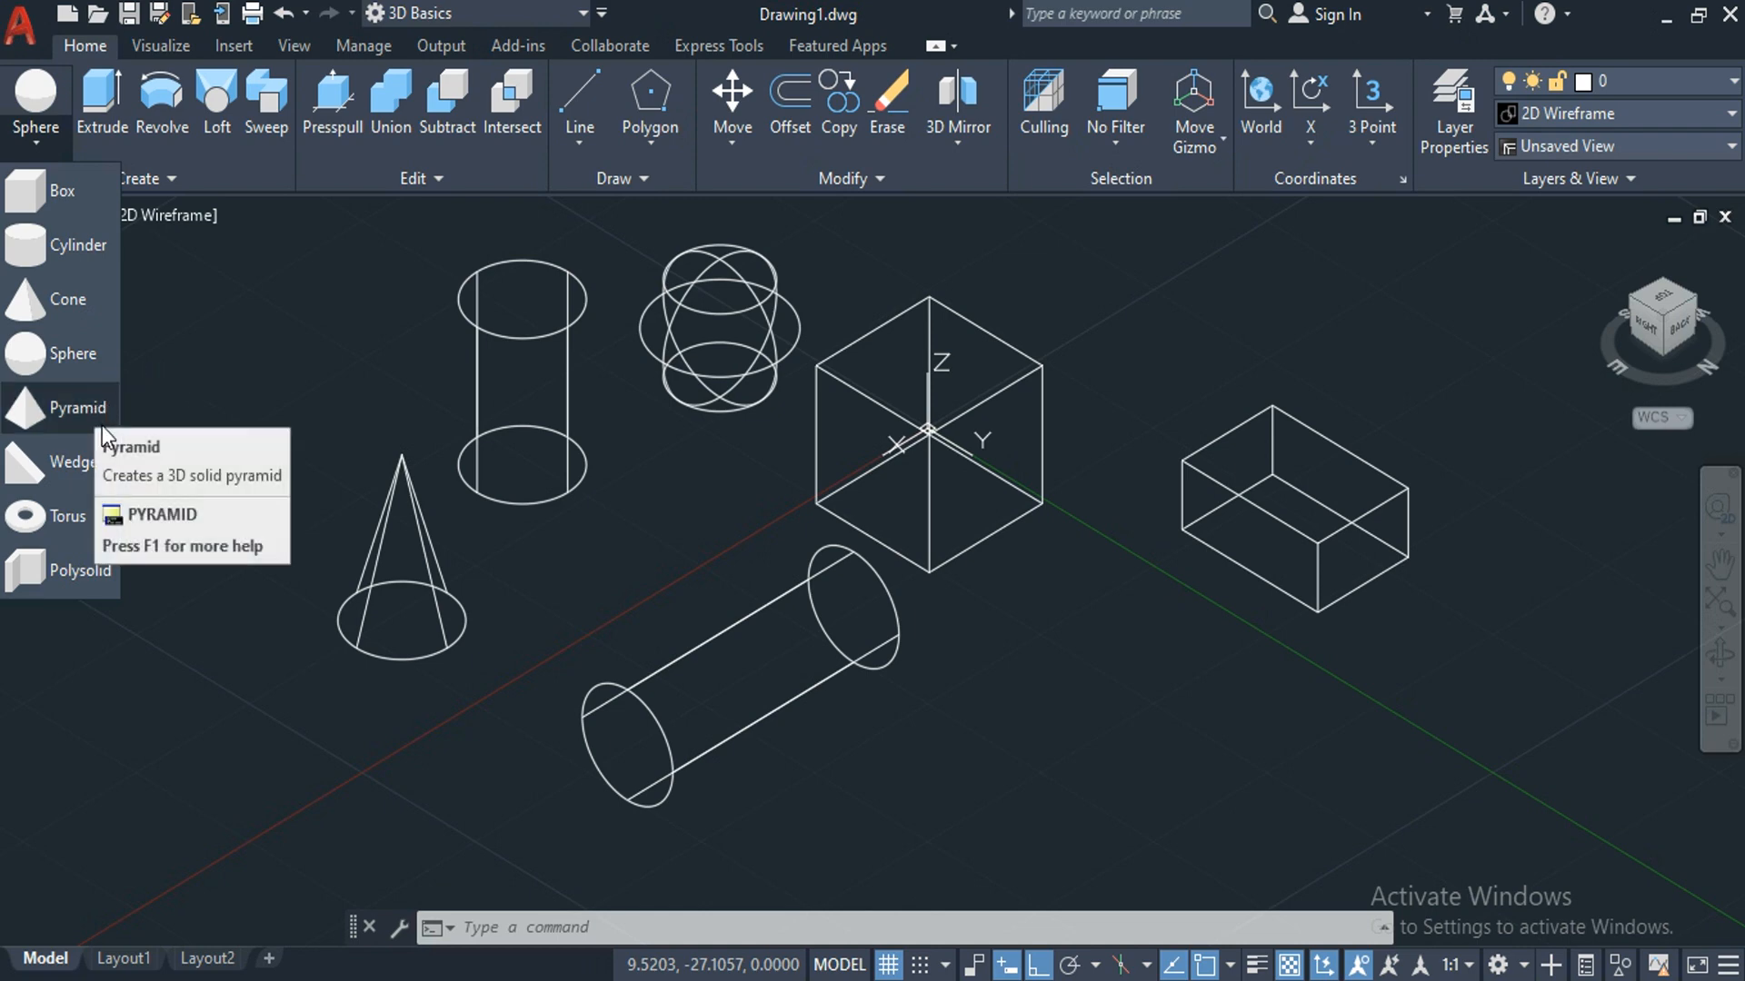
pyautogui.click(53, 421)
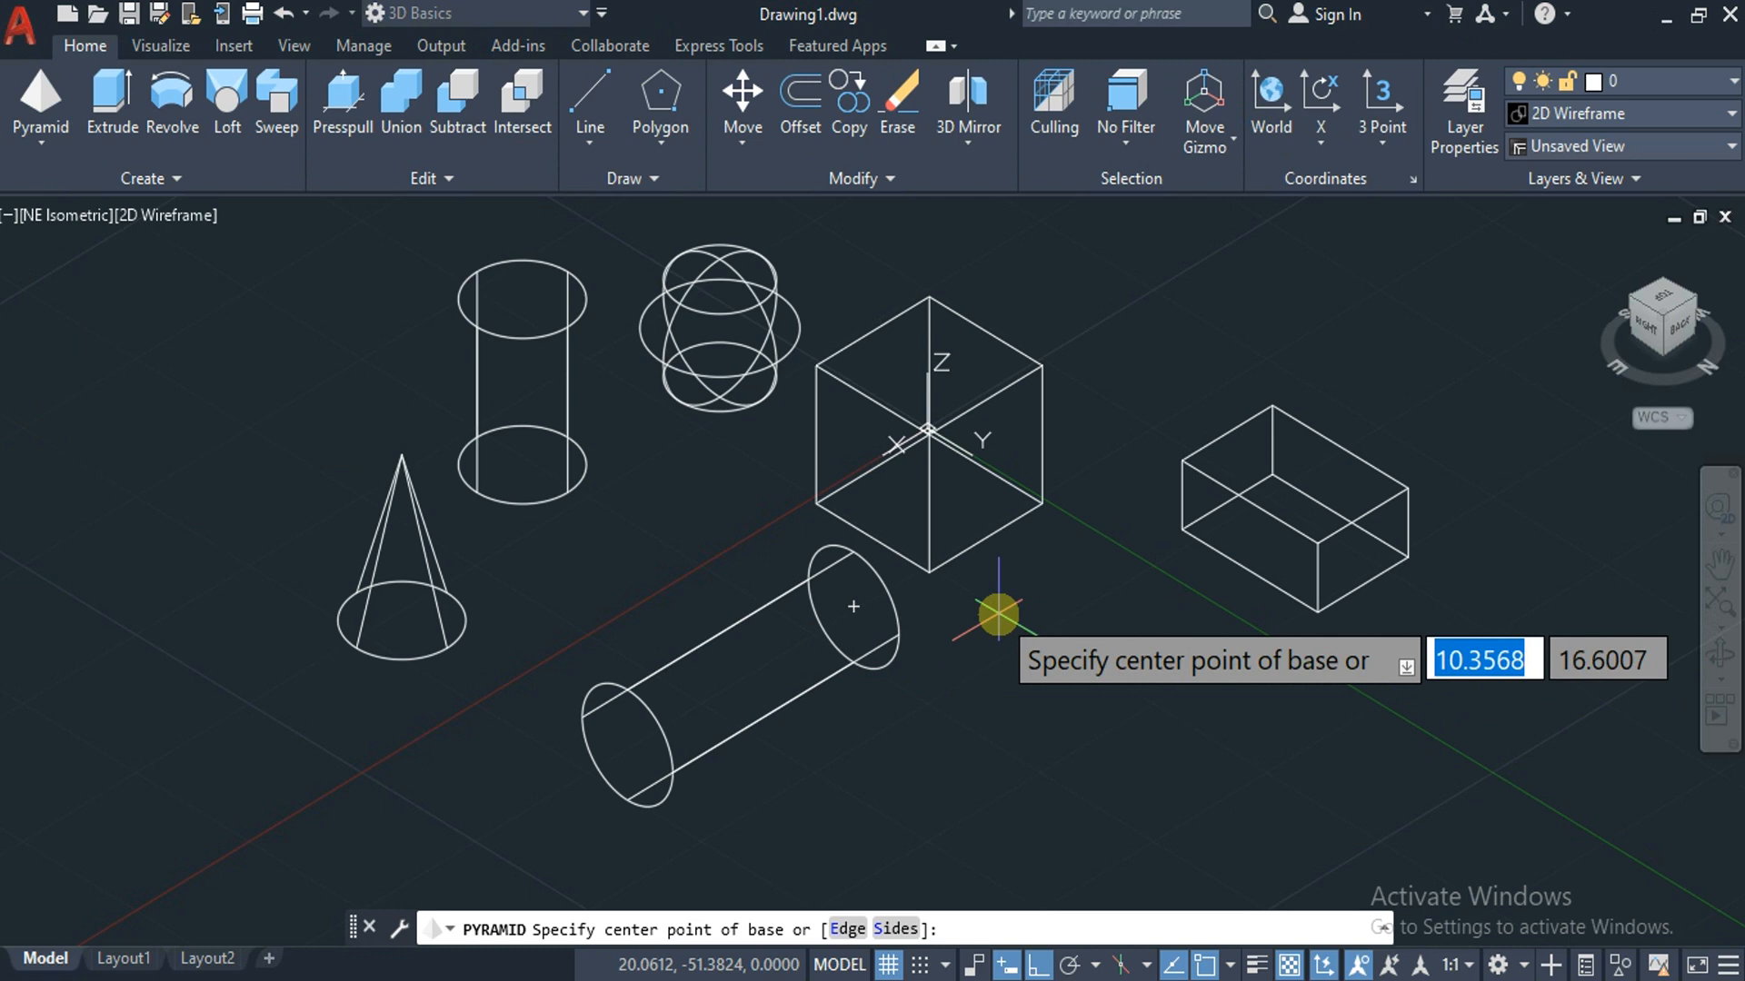
pyautogui.press('Down')
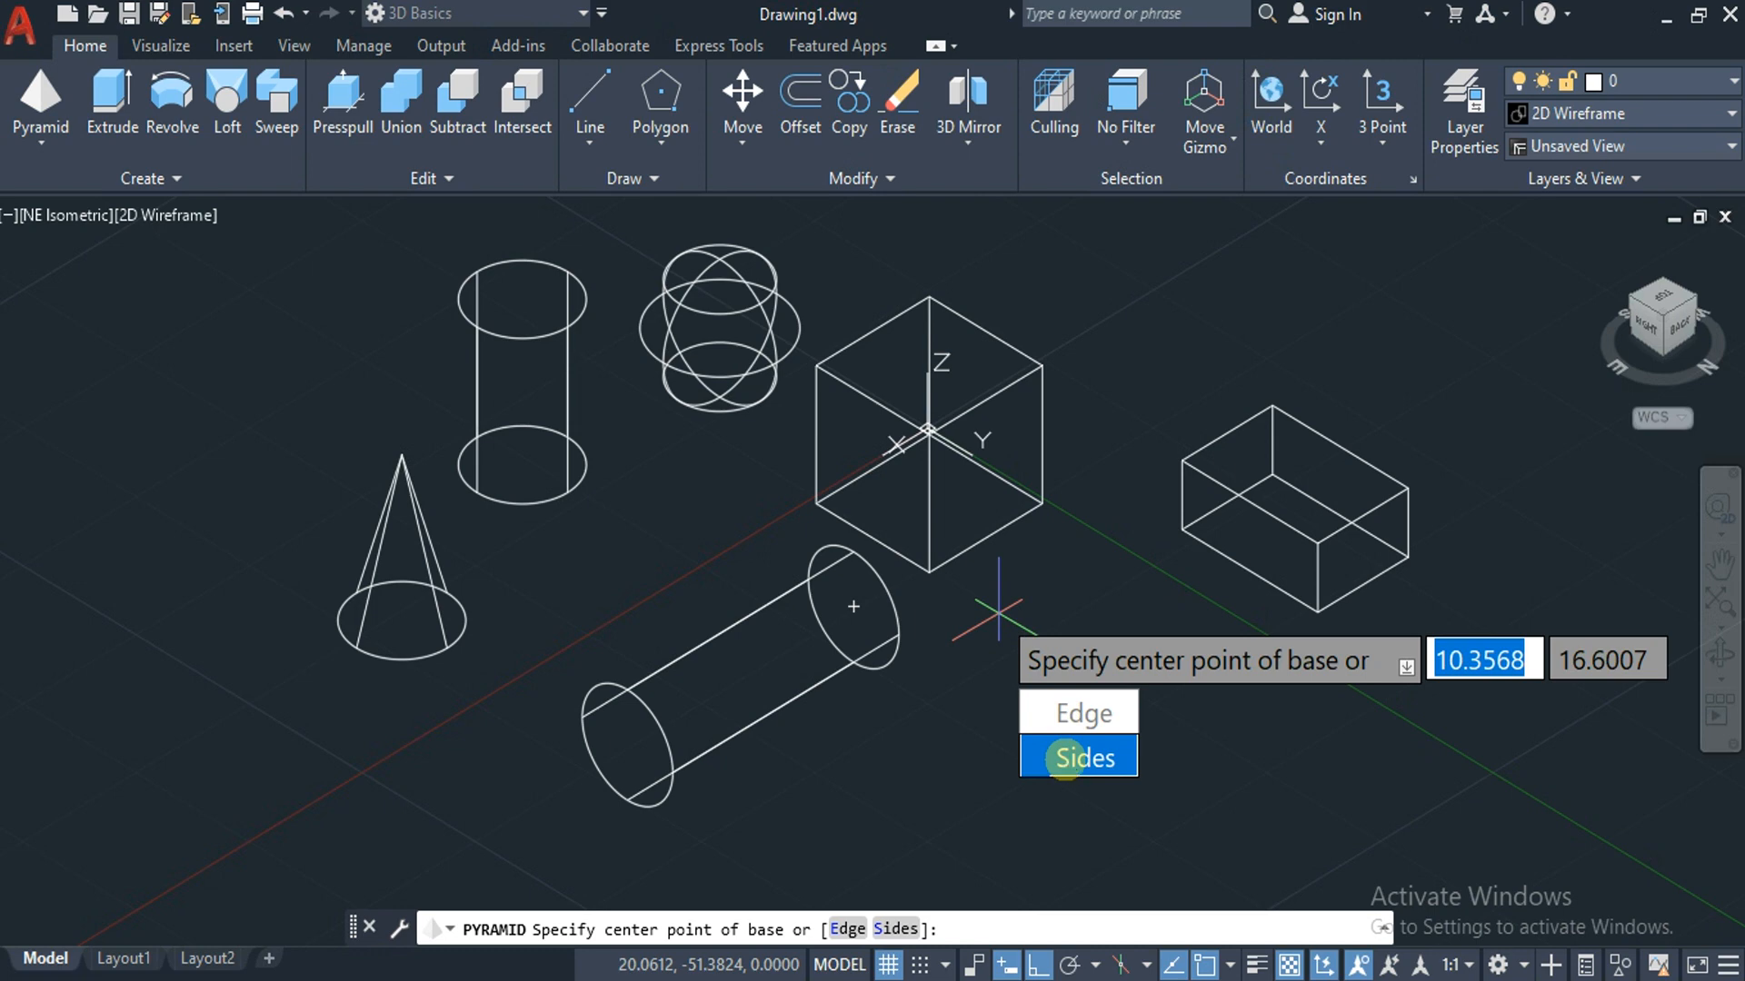
pyautogui.click(1065, 760)
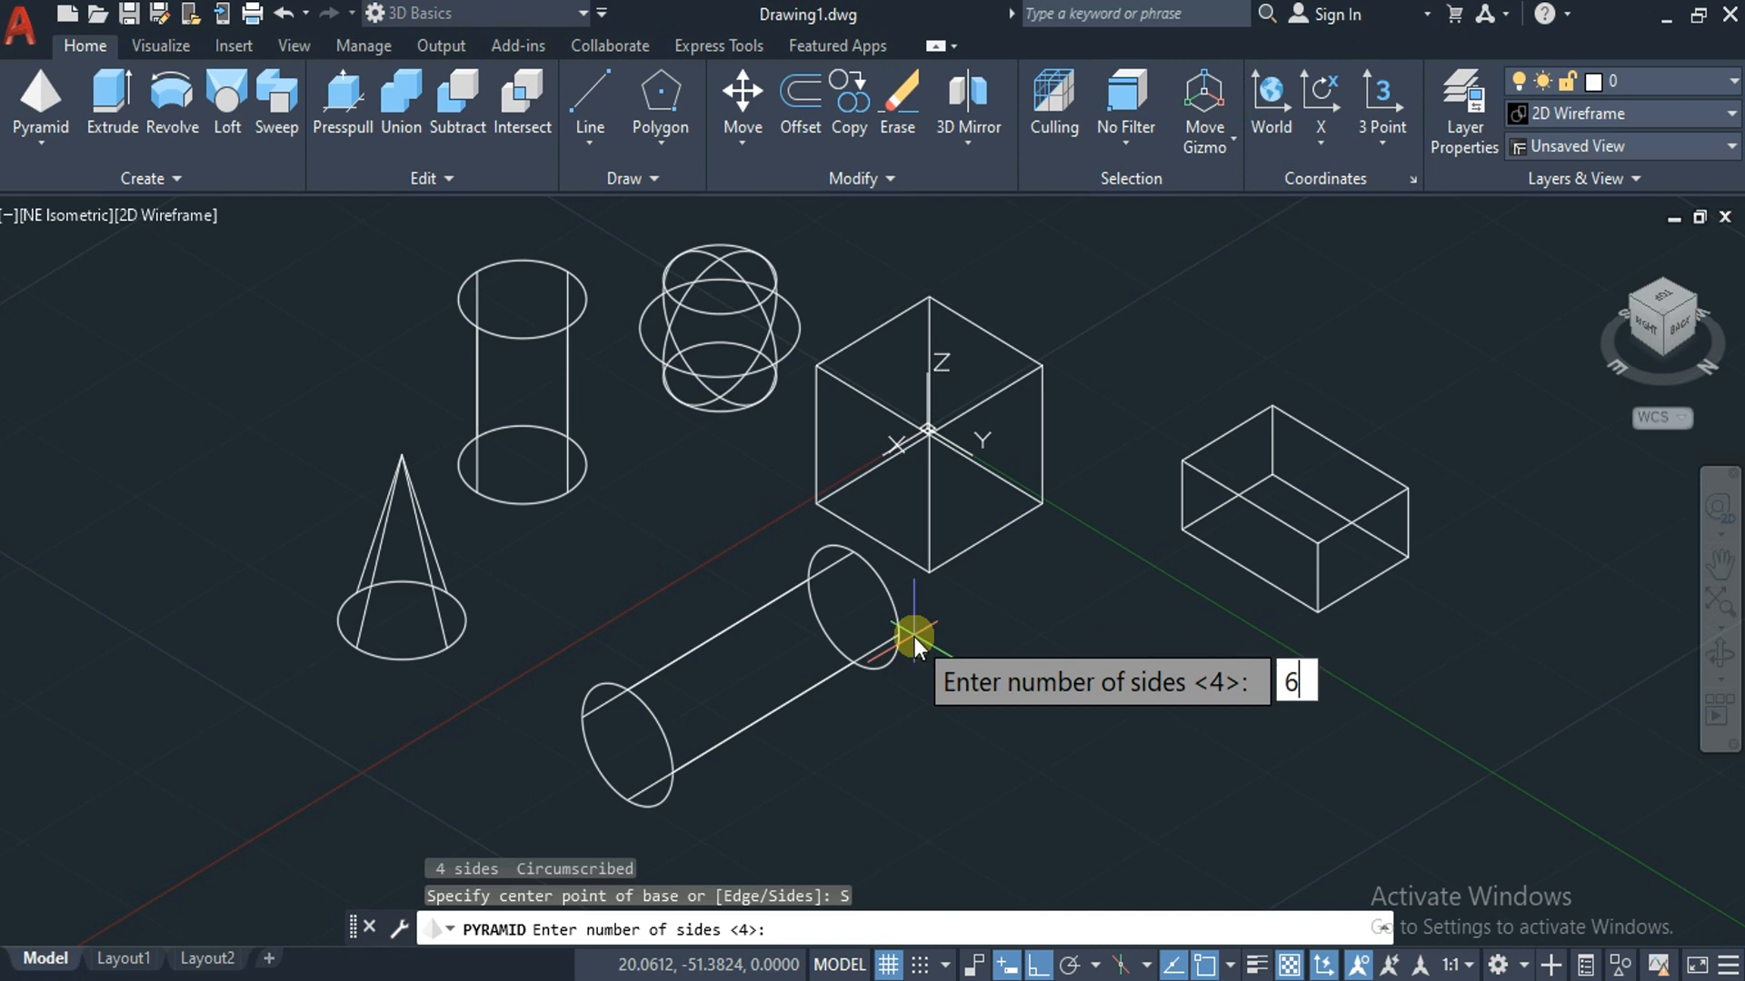
pyautogui.write('6')
pyautogui.press('Return')
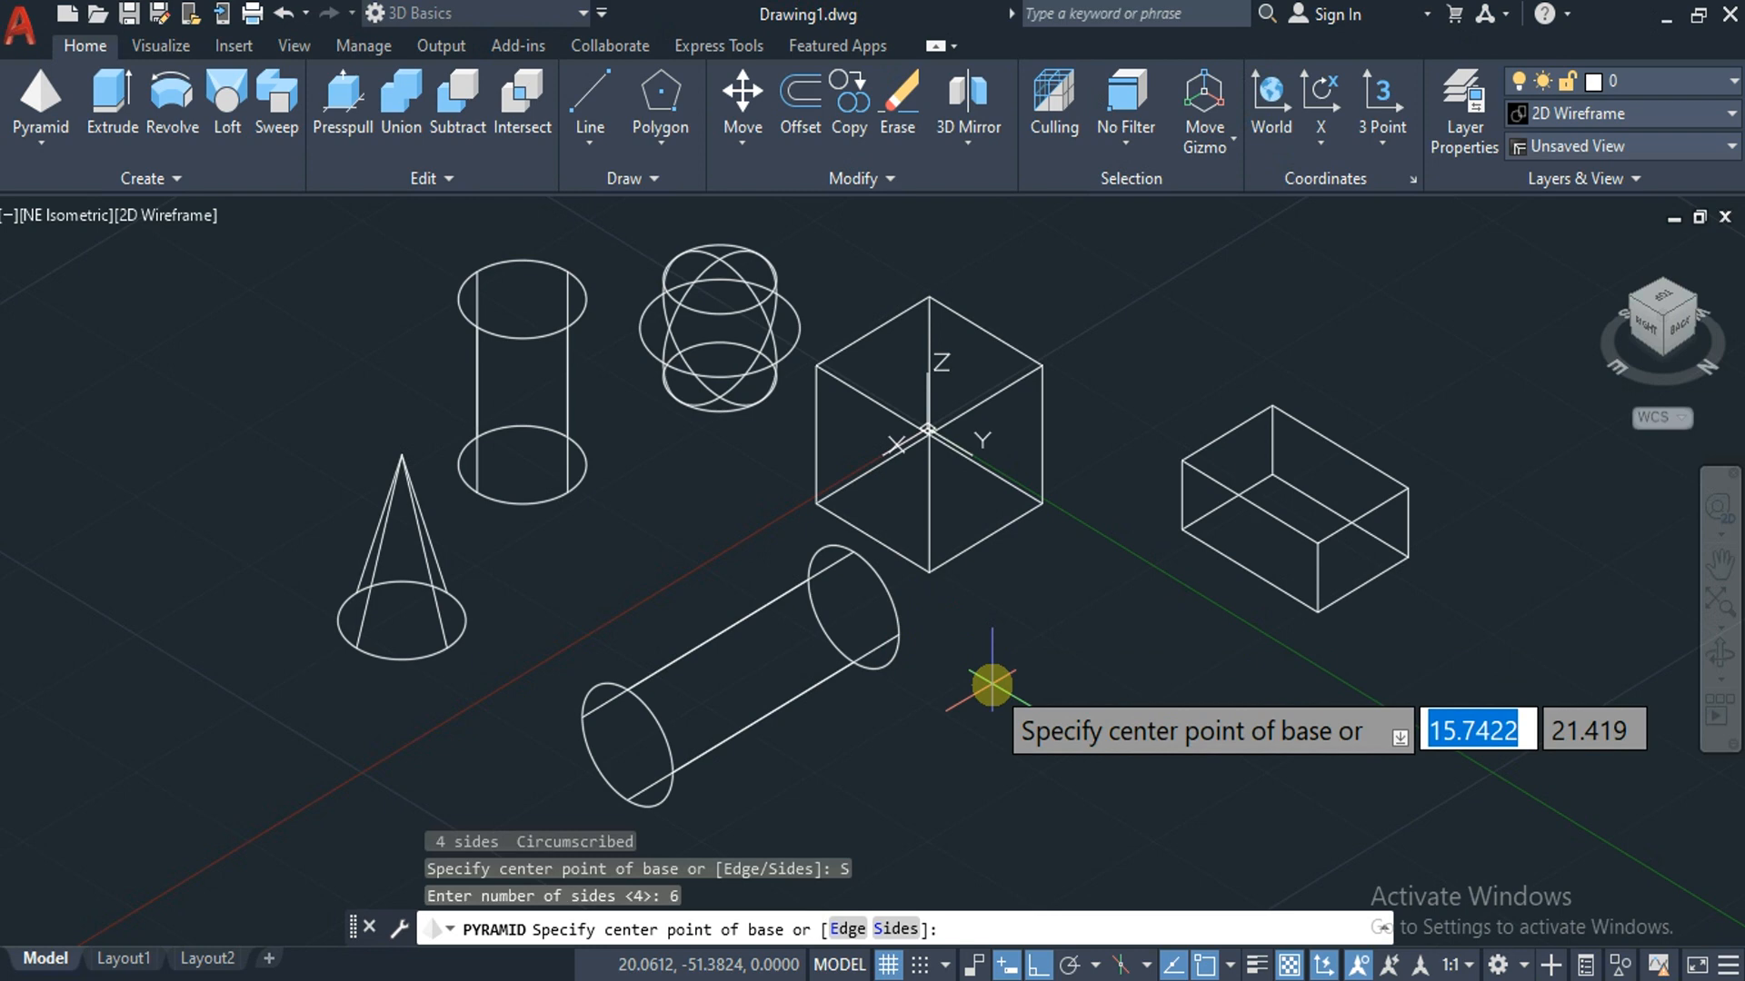
pyautogui.click(1045, 735)
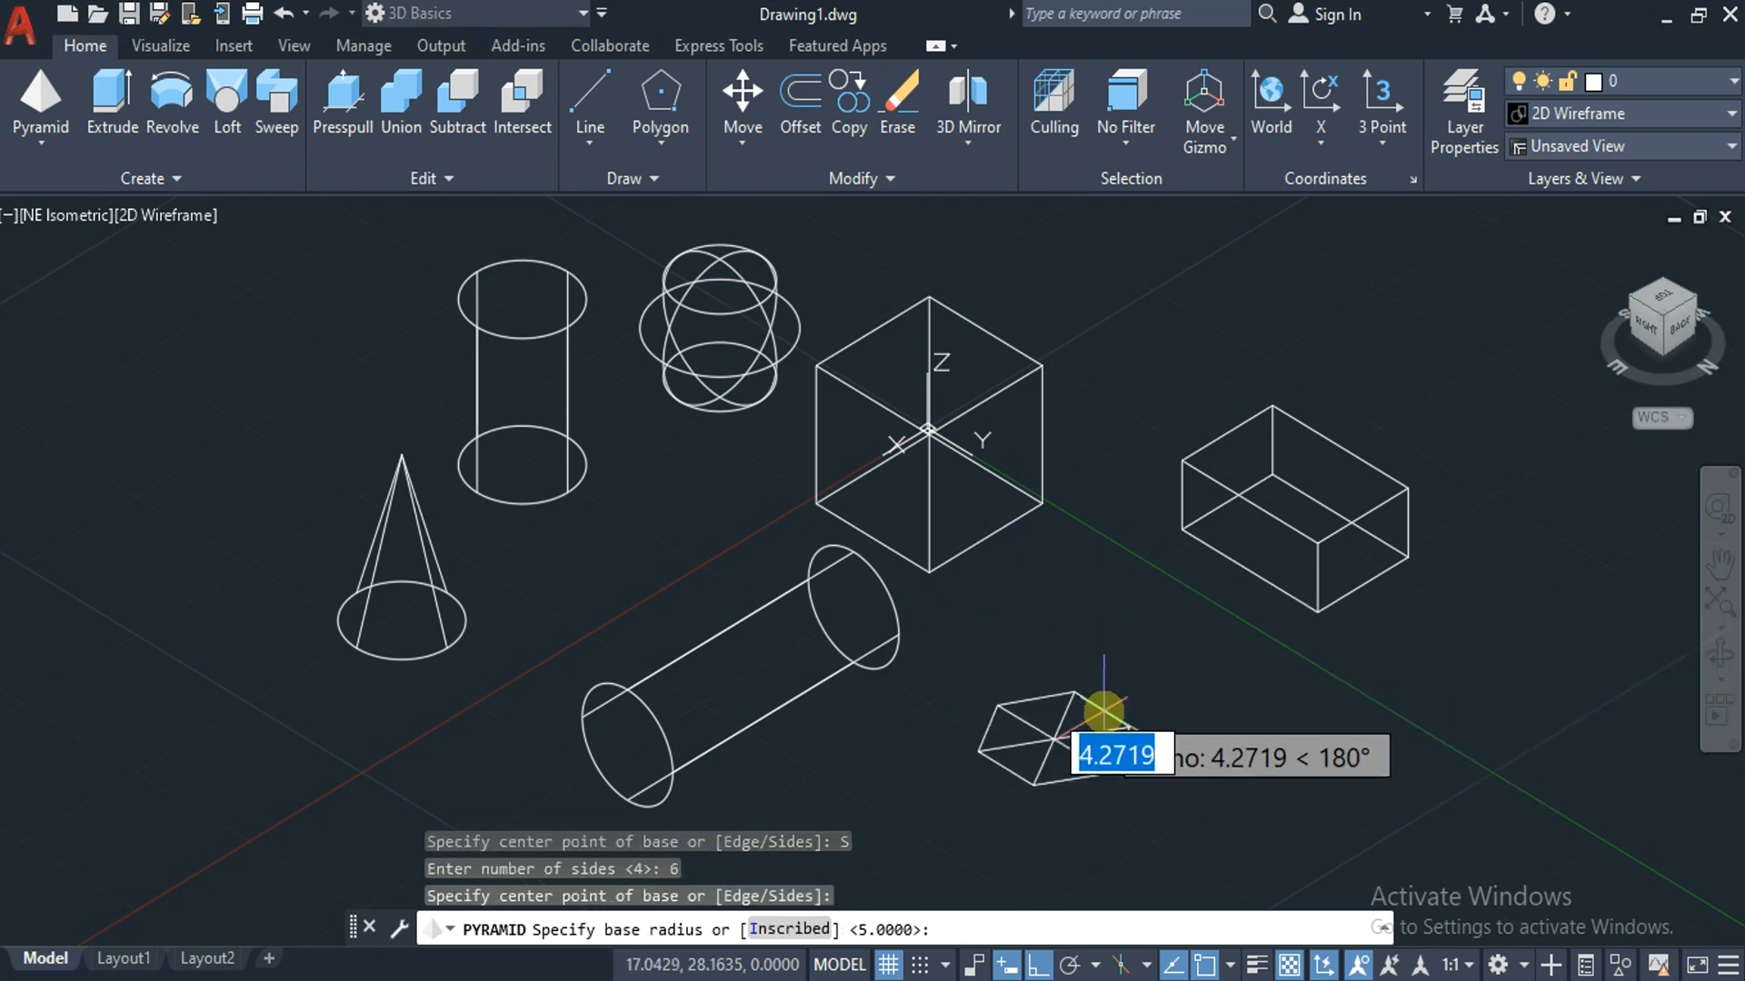
pyautogui.write('5')
pyautogui.press('Return')
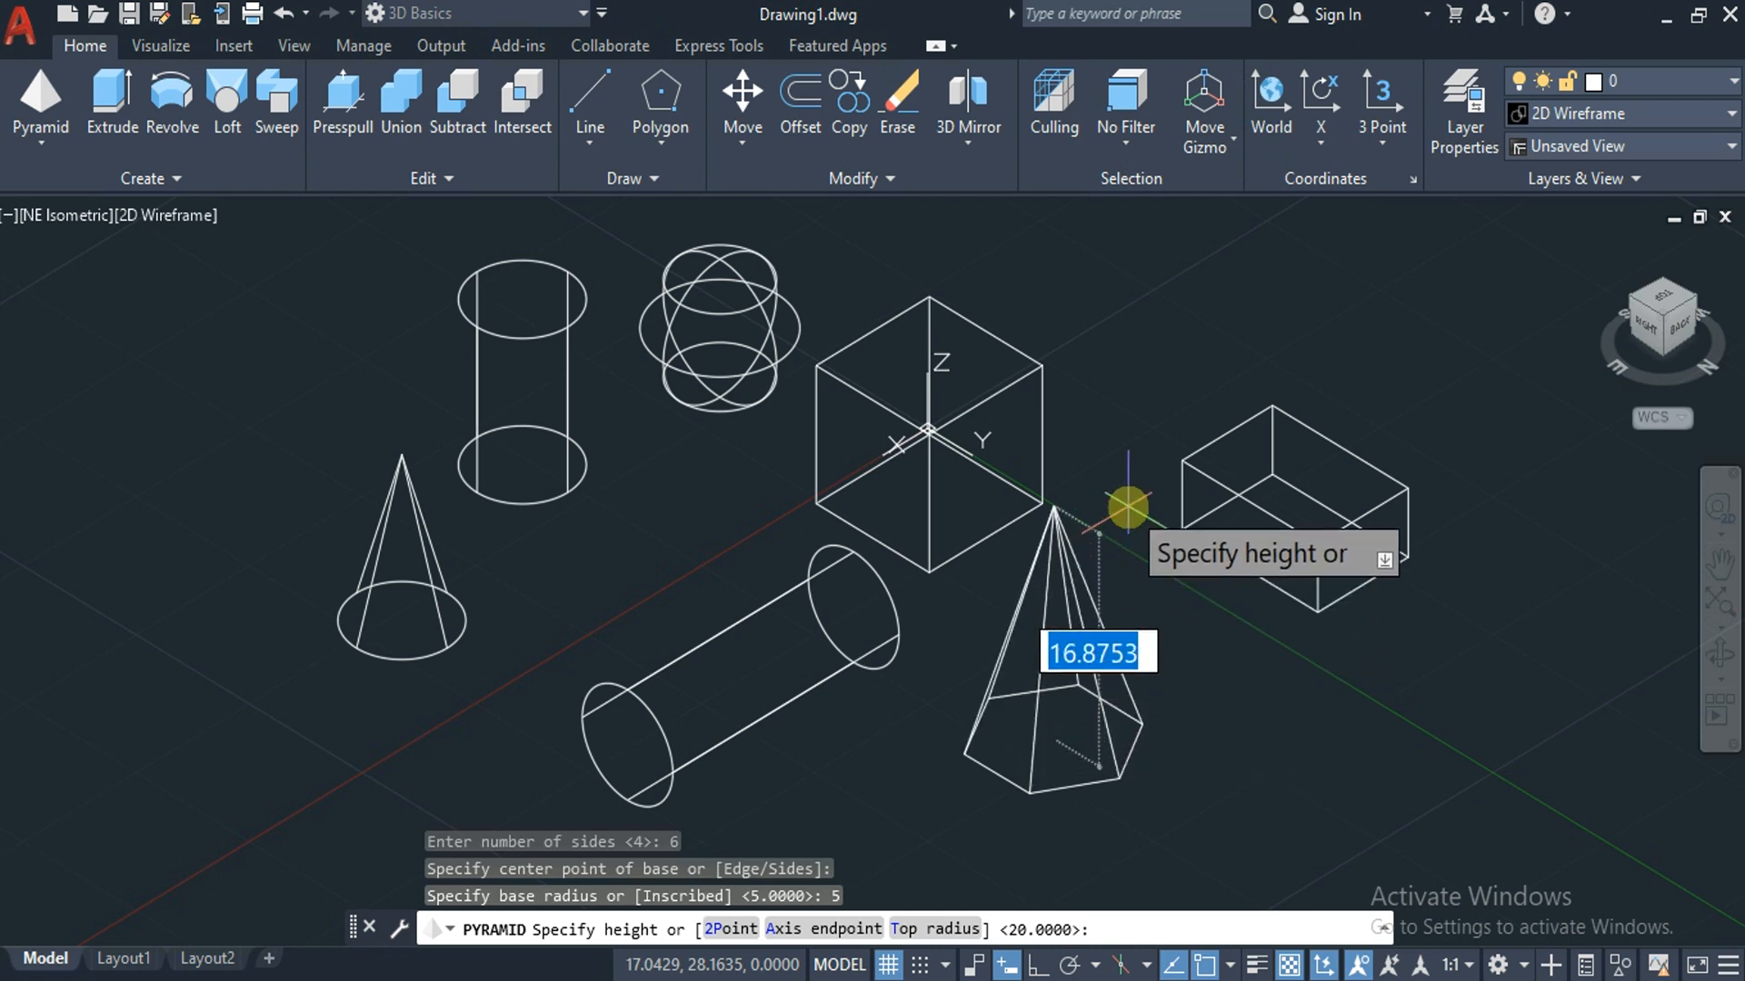
pyautogui.write('12')
pyautogui.press('Return')
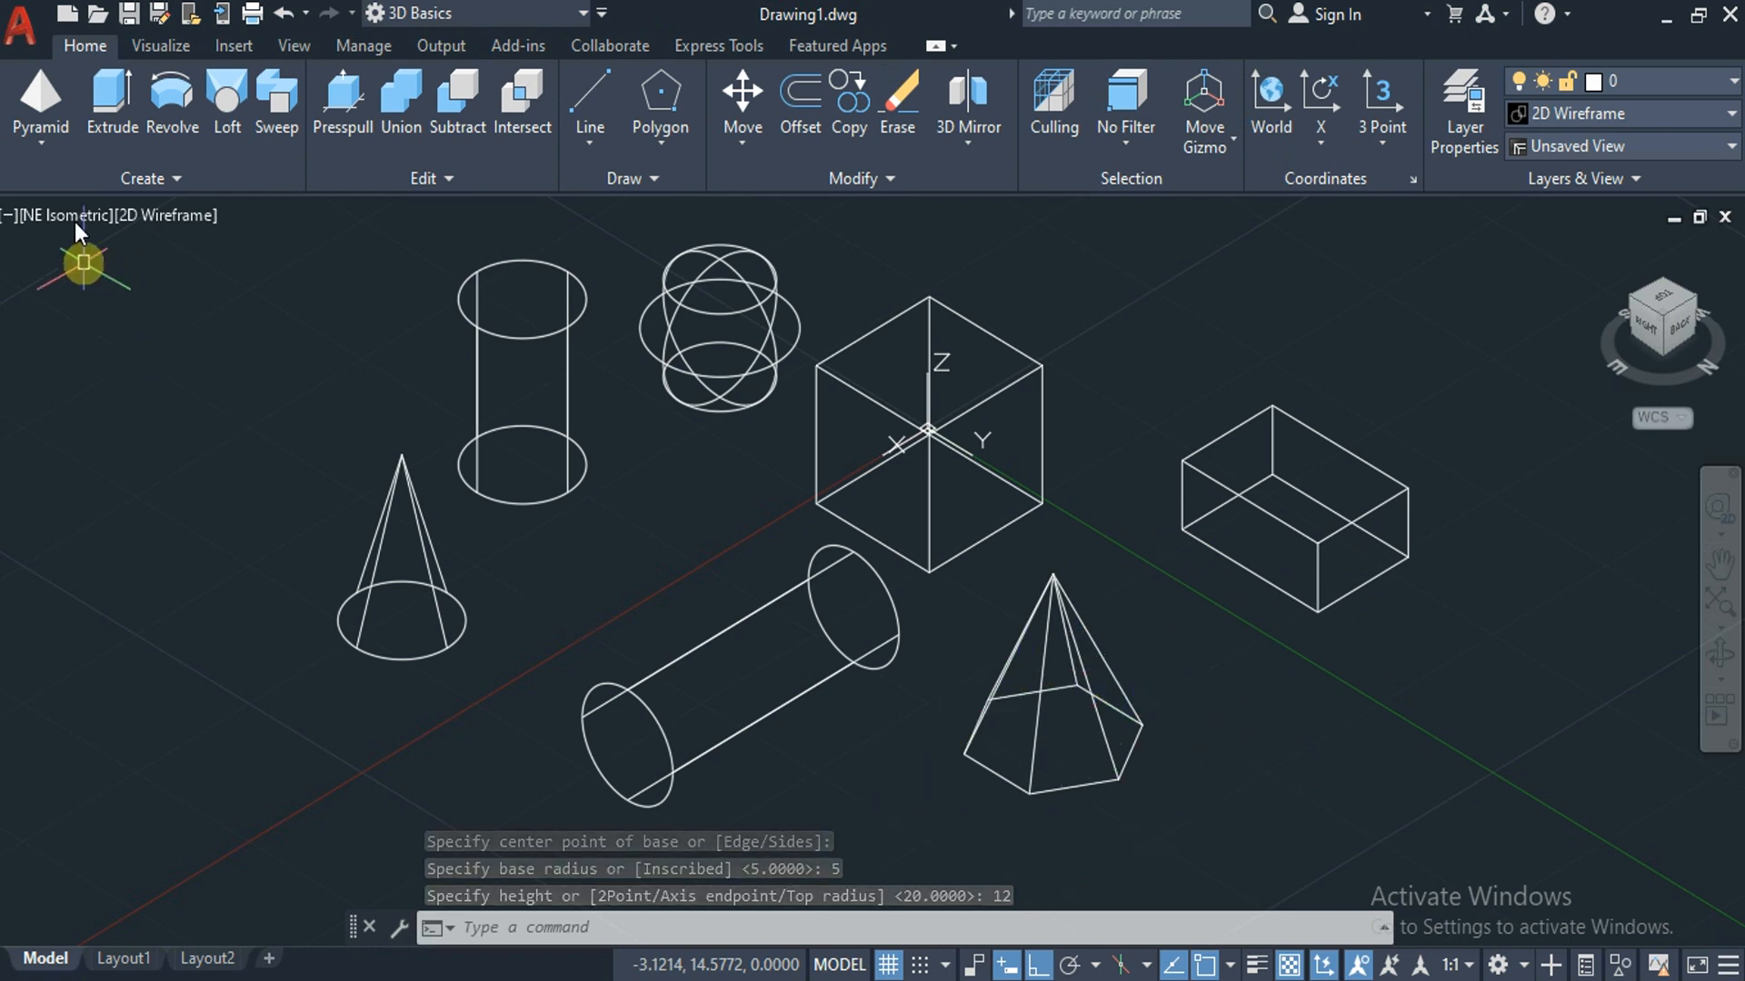
# Create a six-sided pyramid between the existing pyramid and the box using the Edge option, with edge length 5 along X and height 12.
pyautogui.click(56, 161)
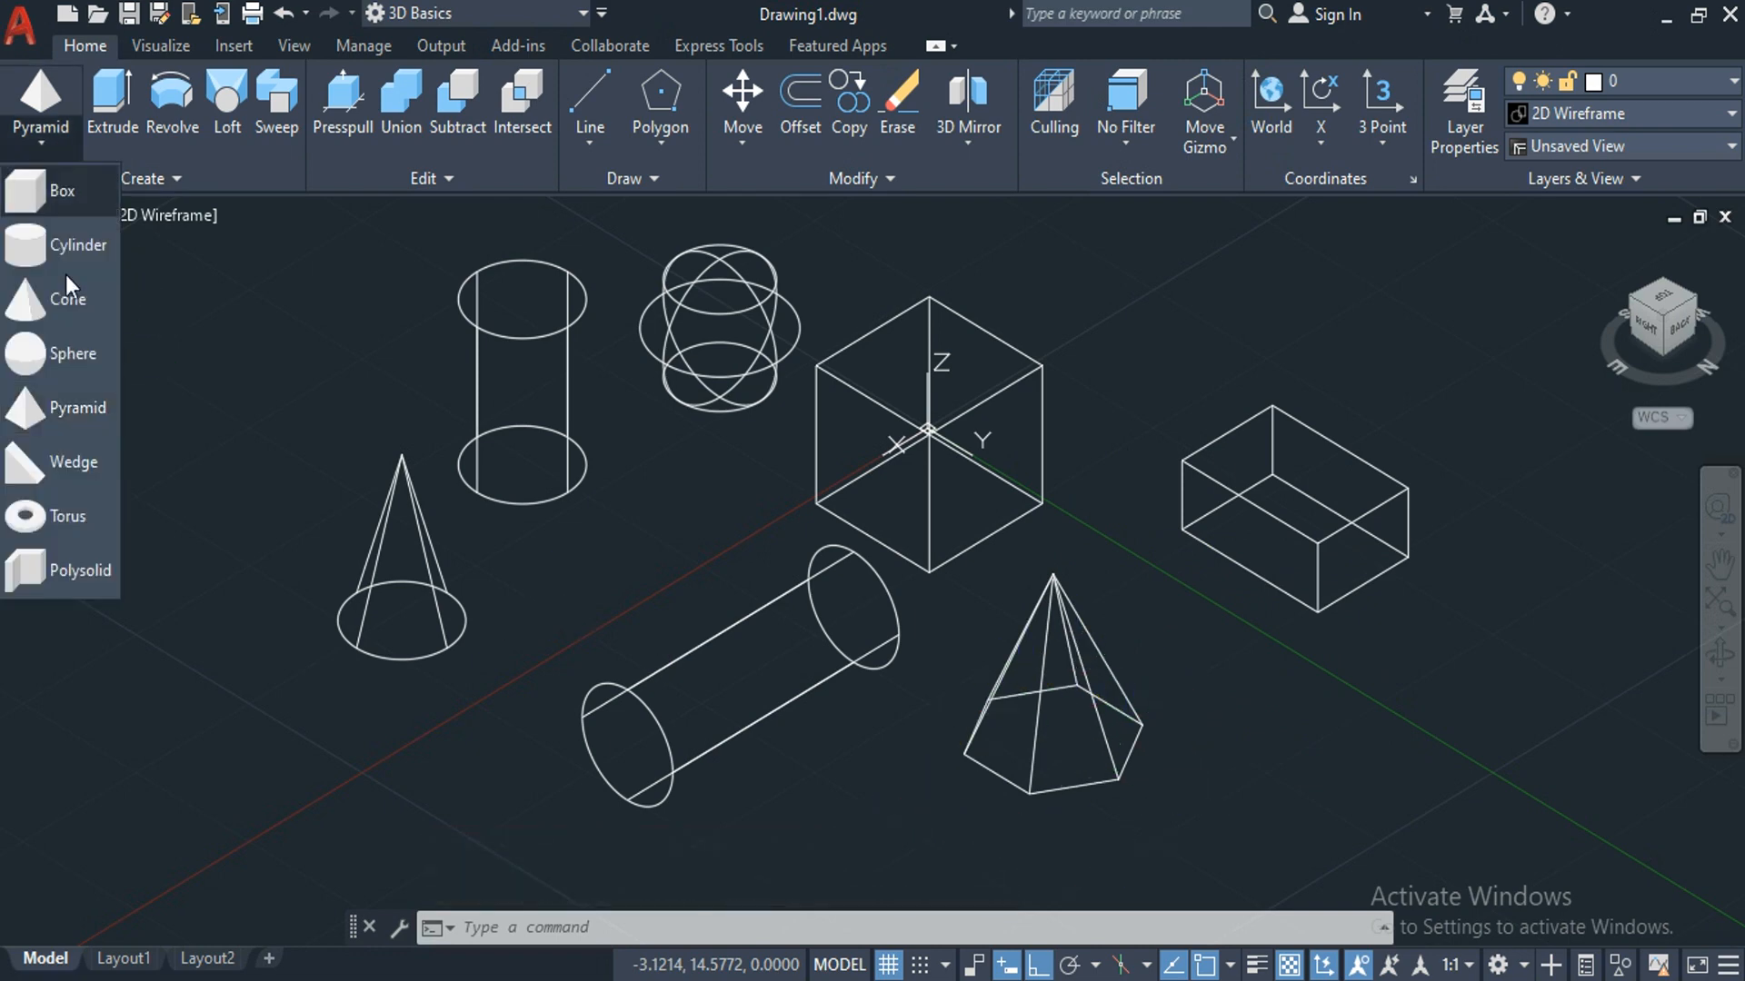
pyautogui.click(64, 414)
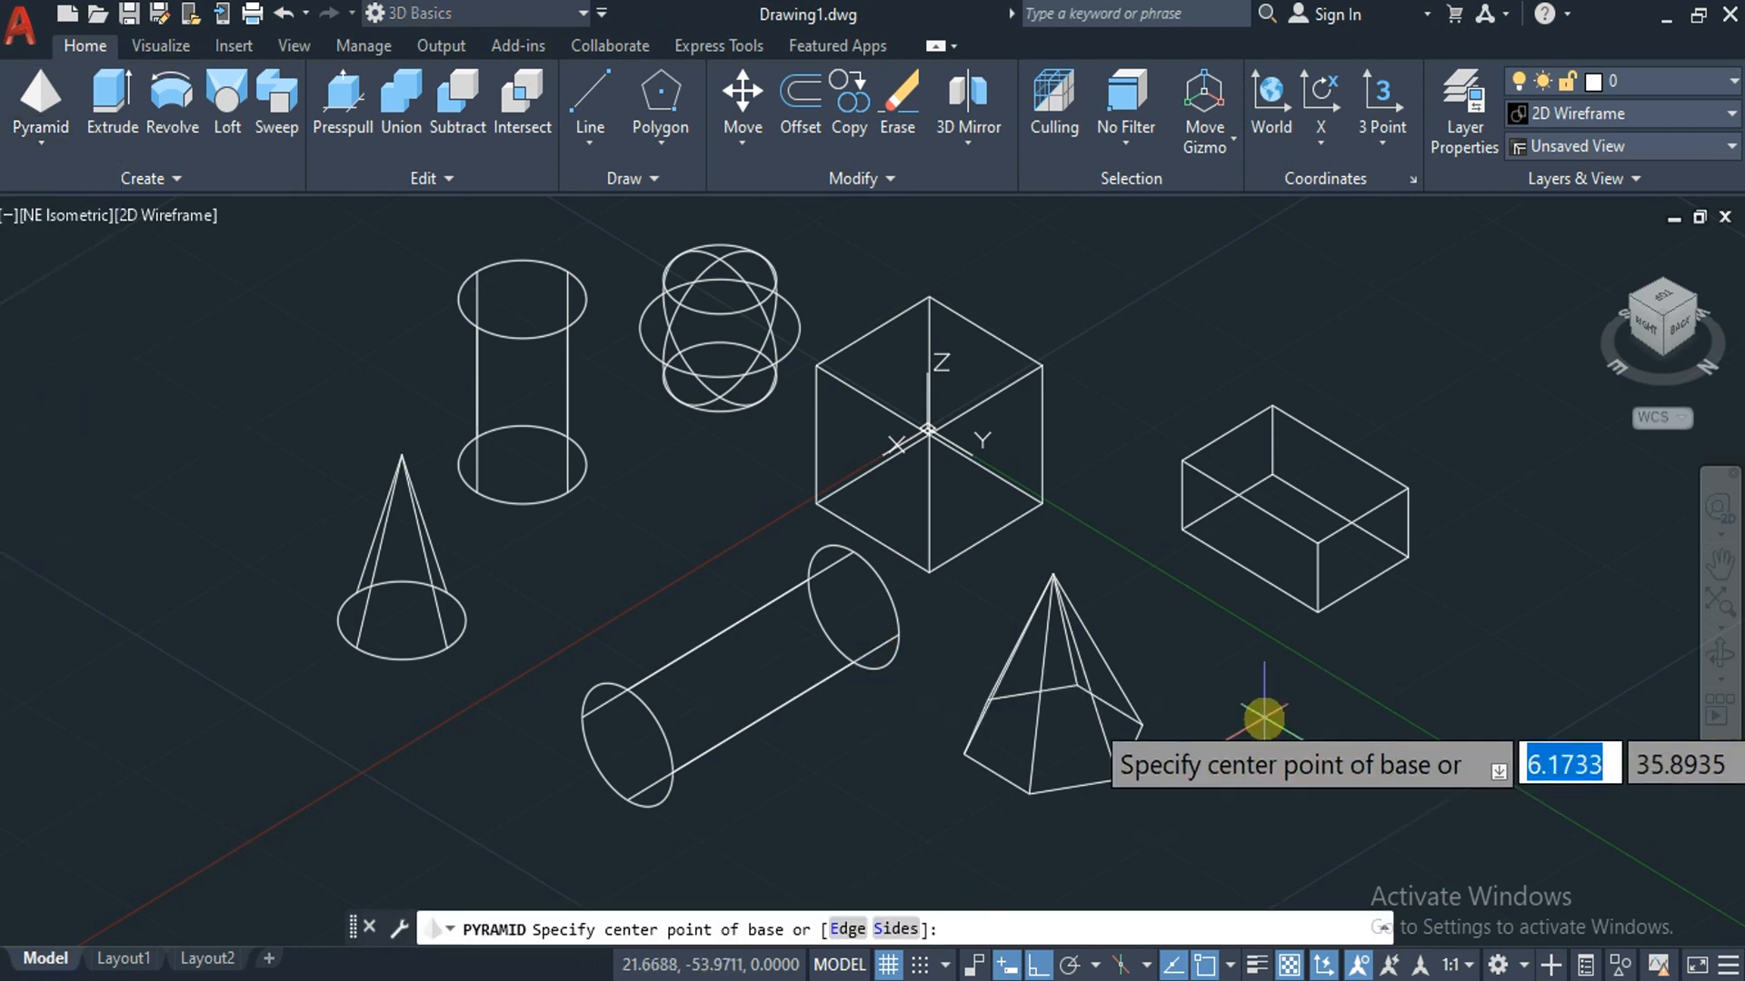
pyautogui.press('Down')
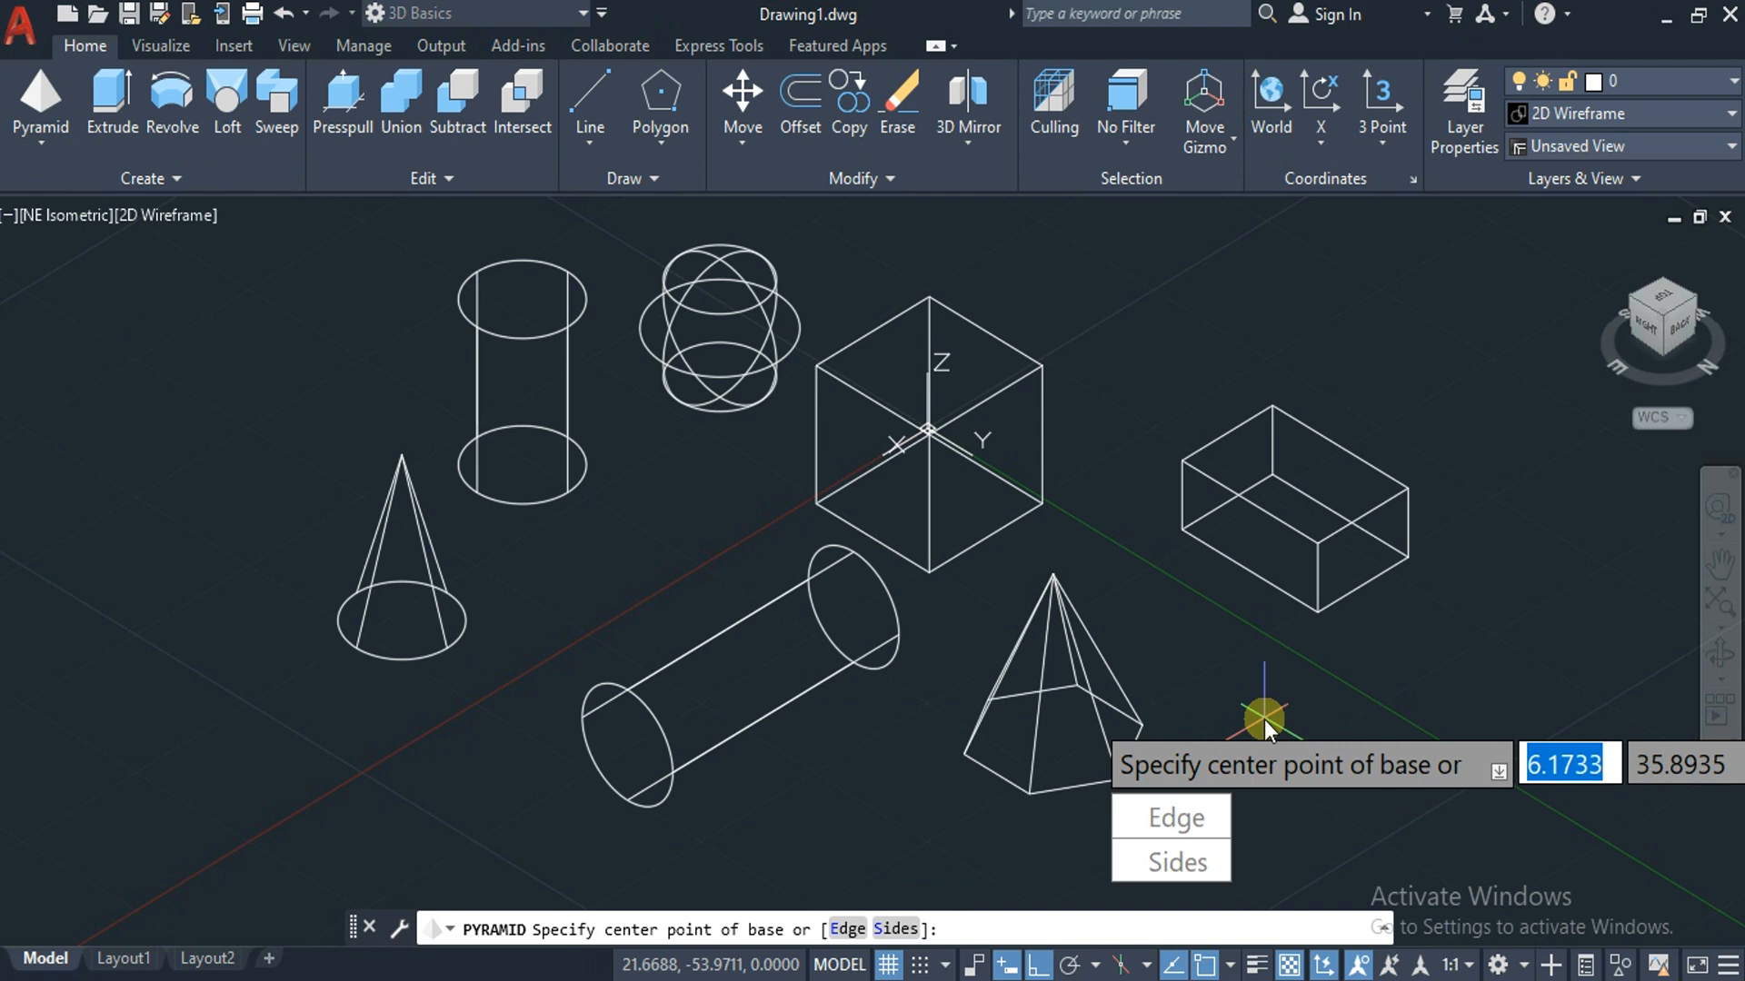
pyautogui.click(1174, 918)
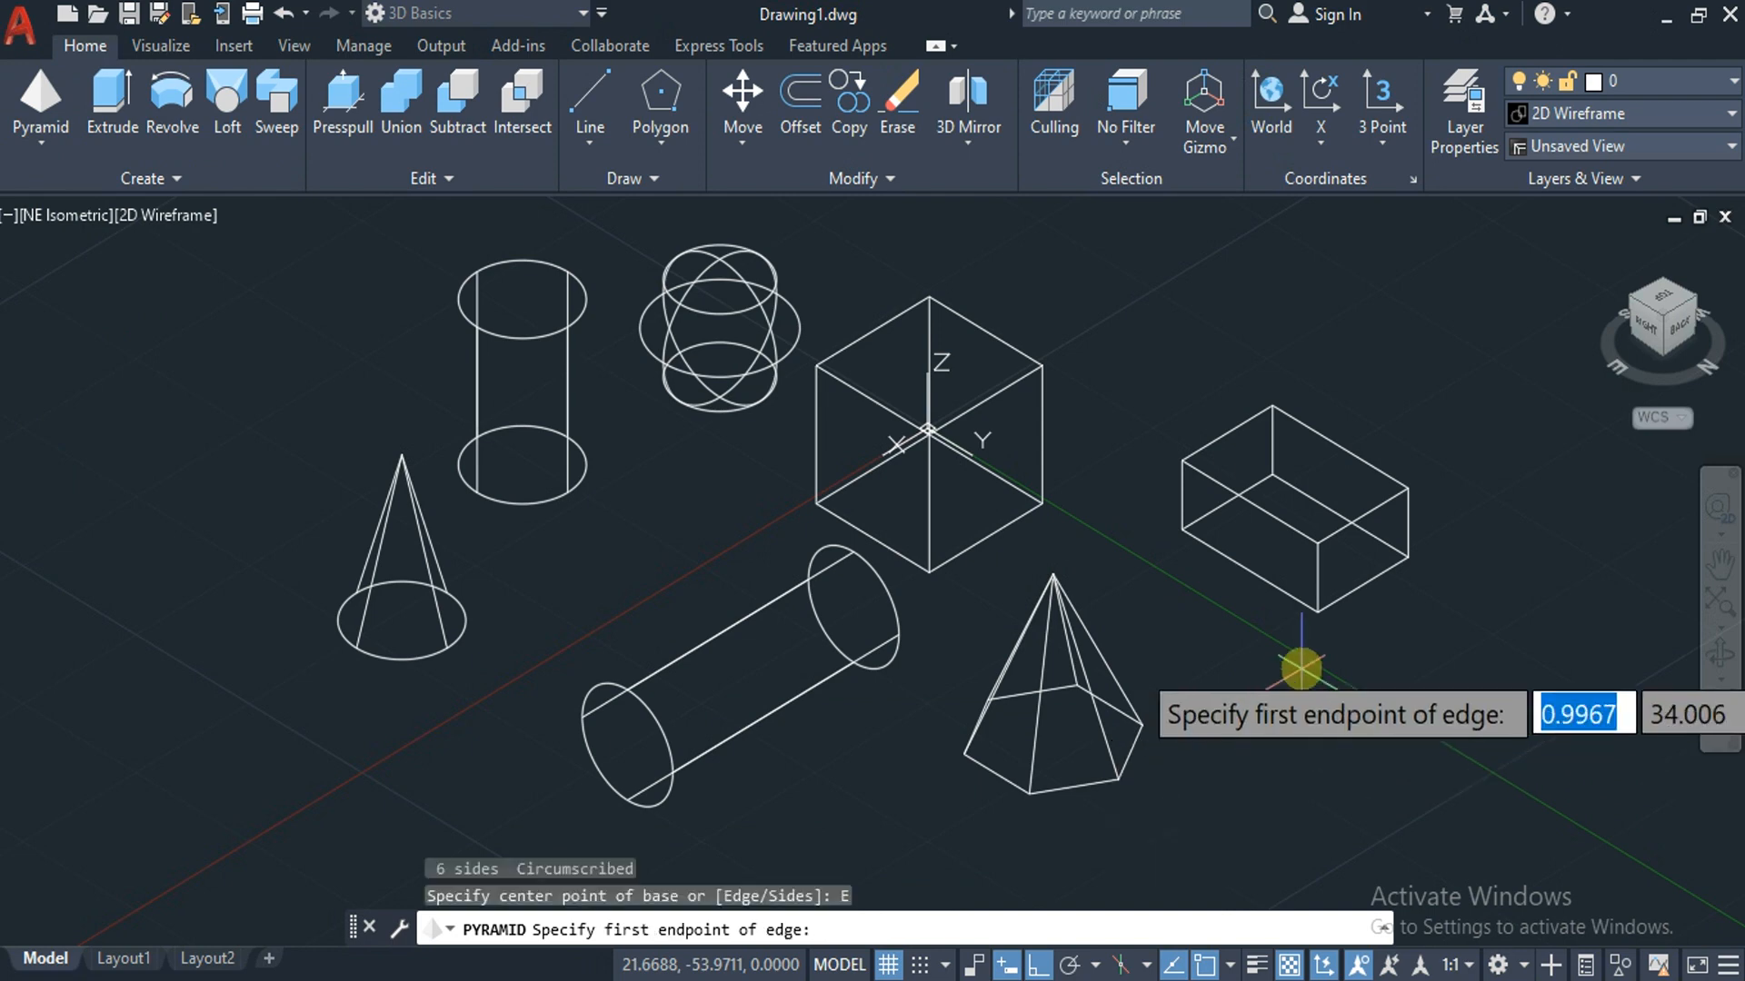
pyautogui.click(1232, 722)
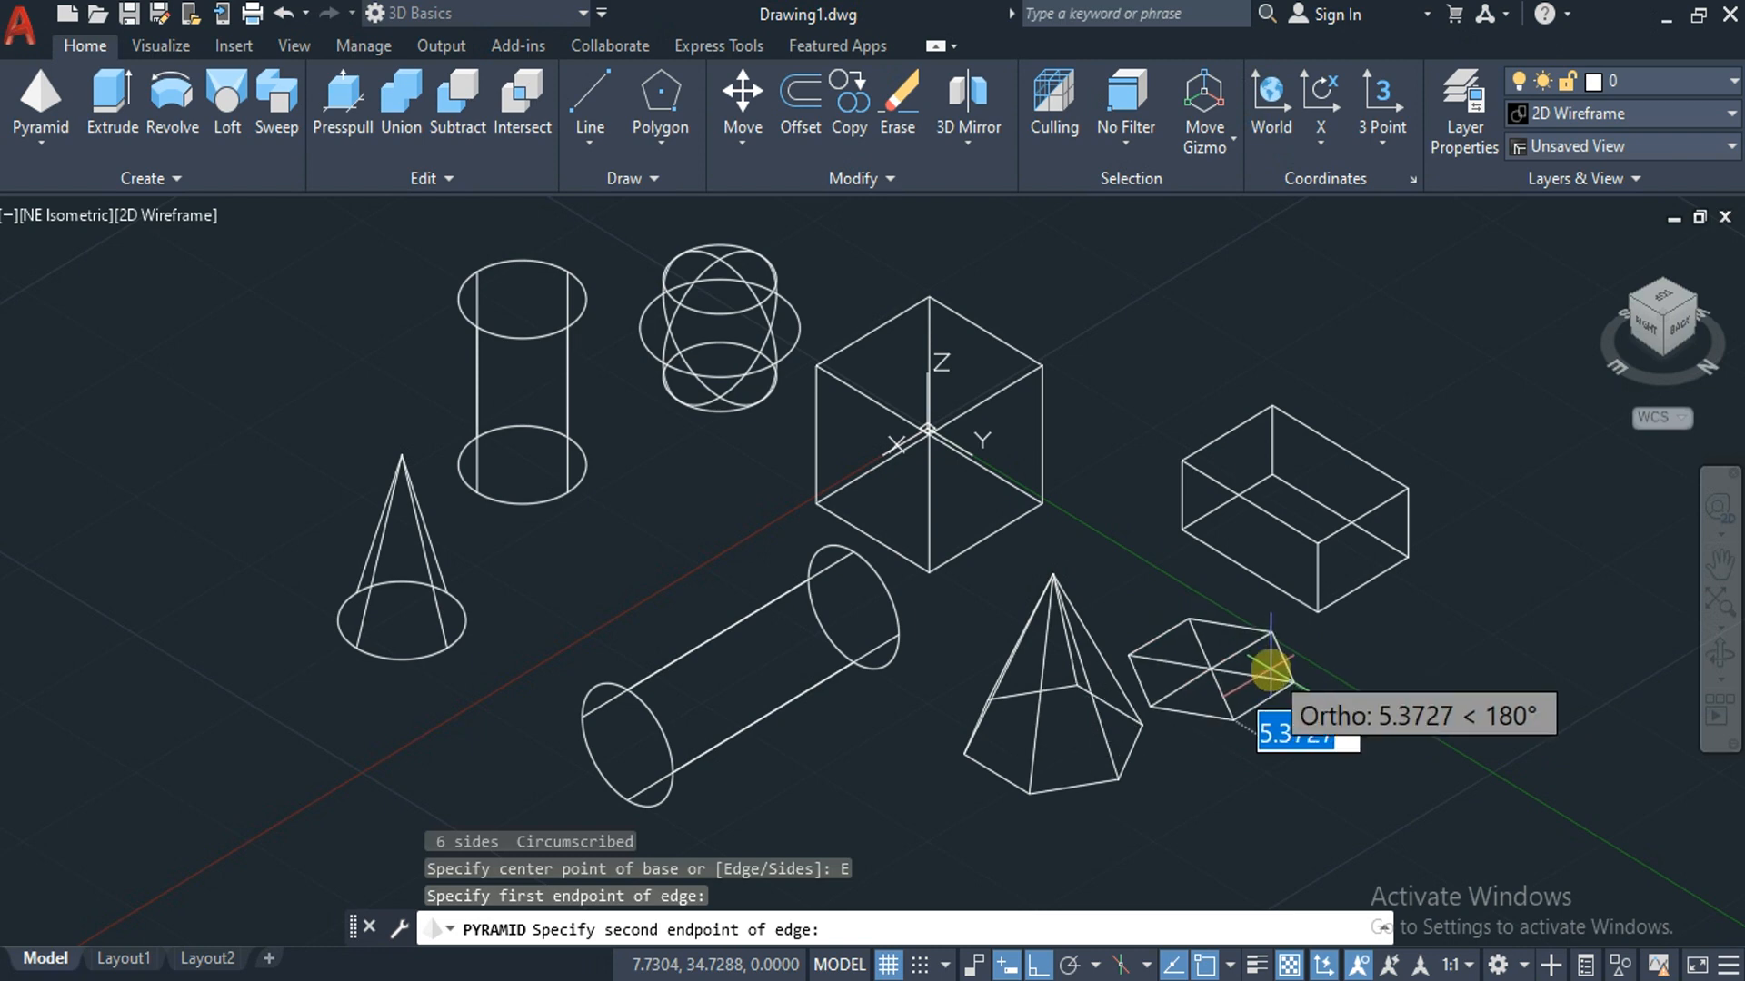
pyautogui.write('5')
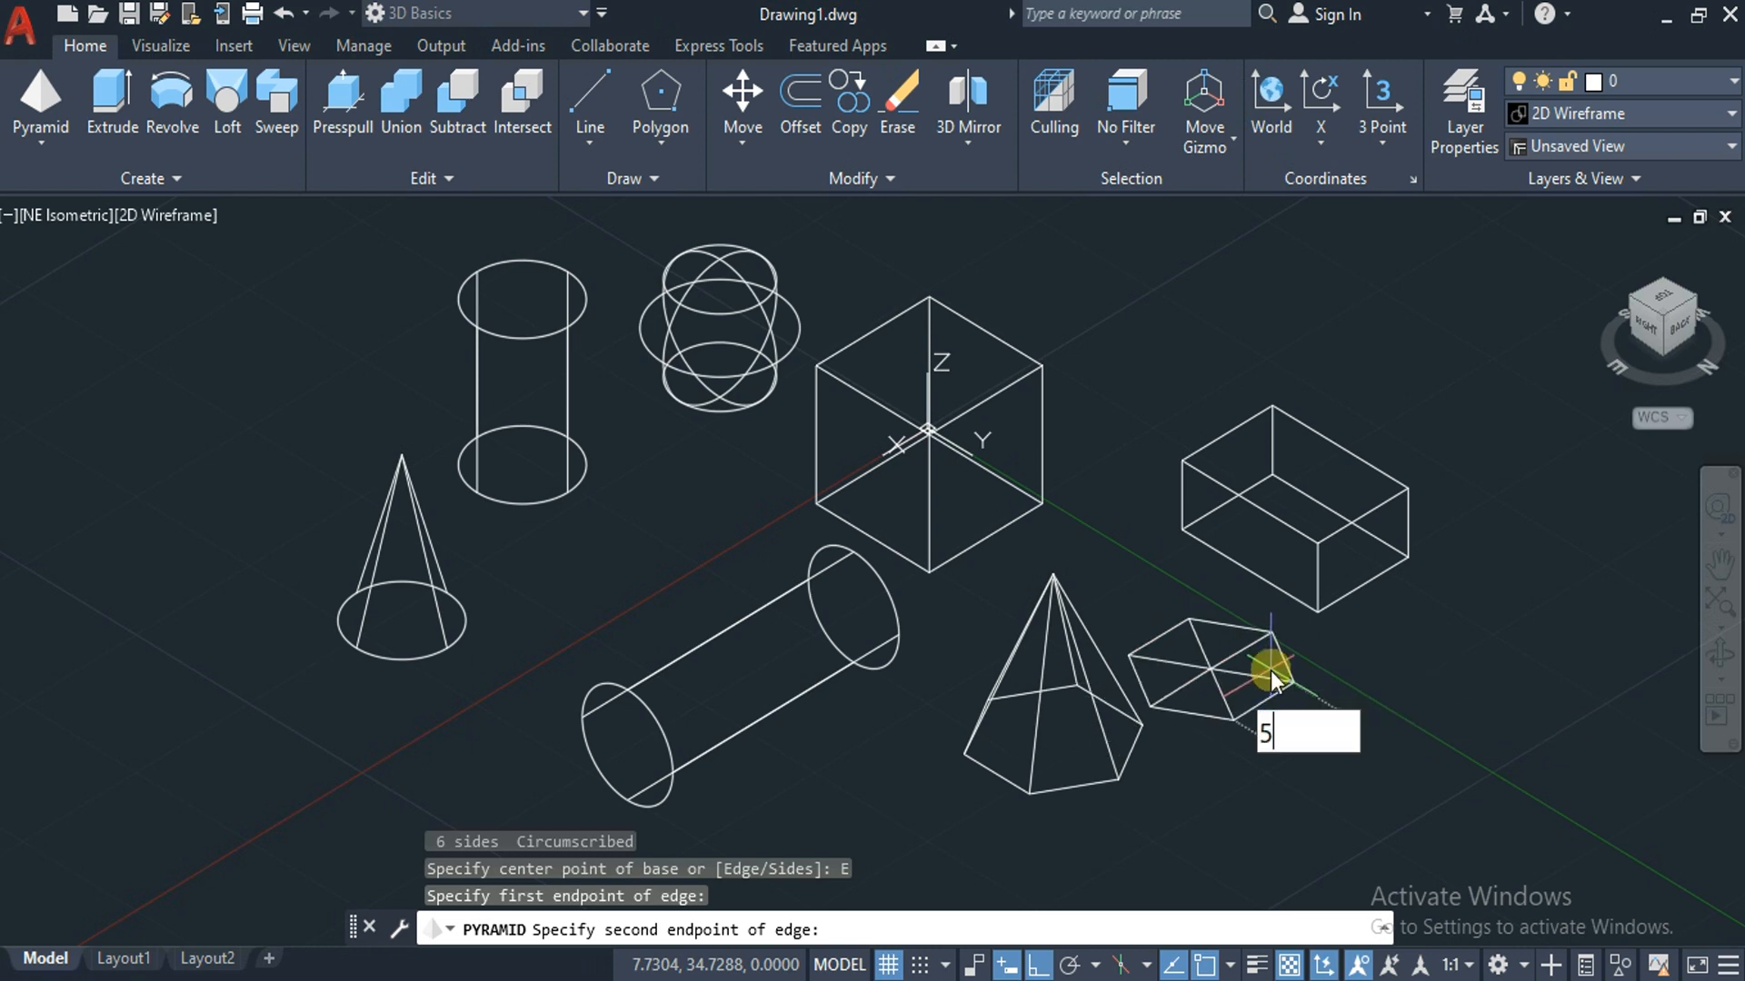
pyautogui.press('Return')
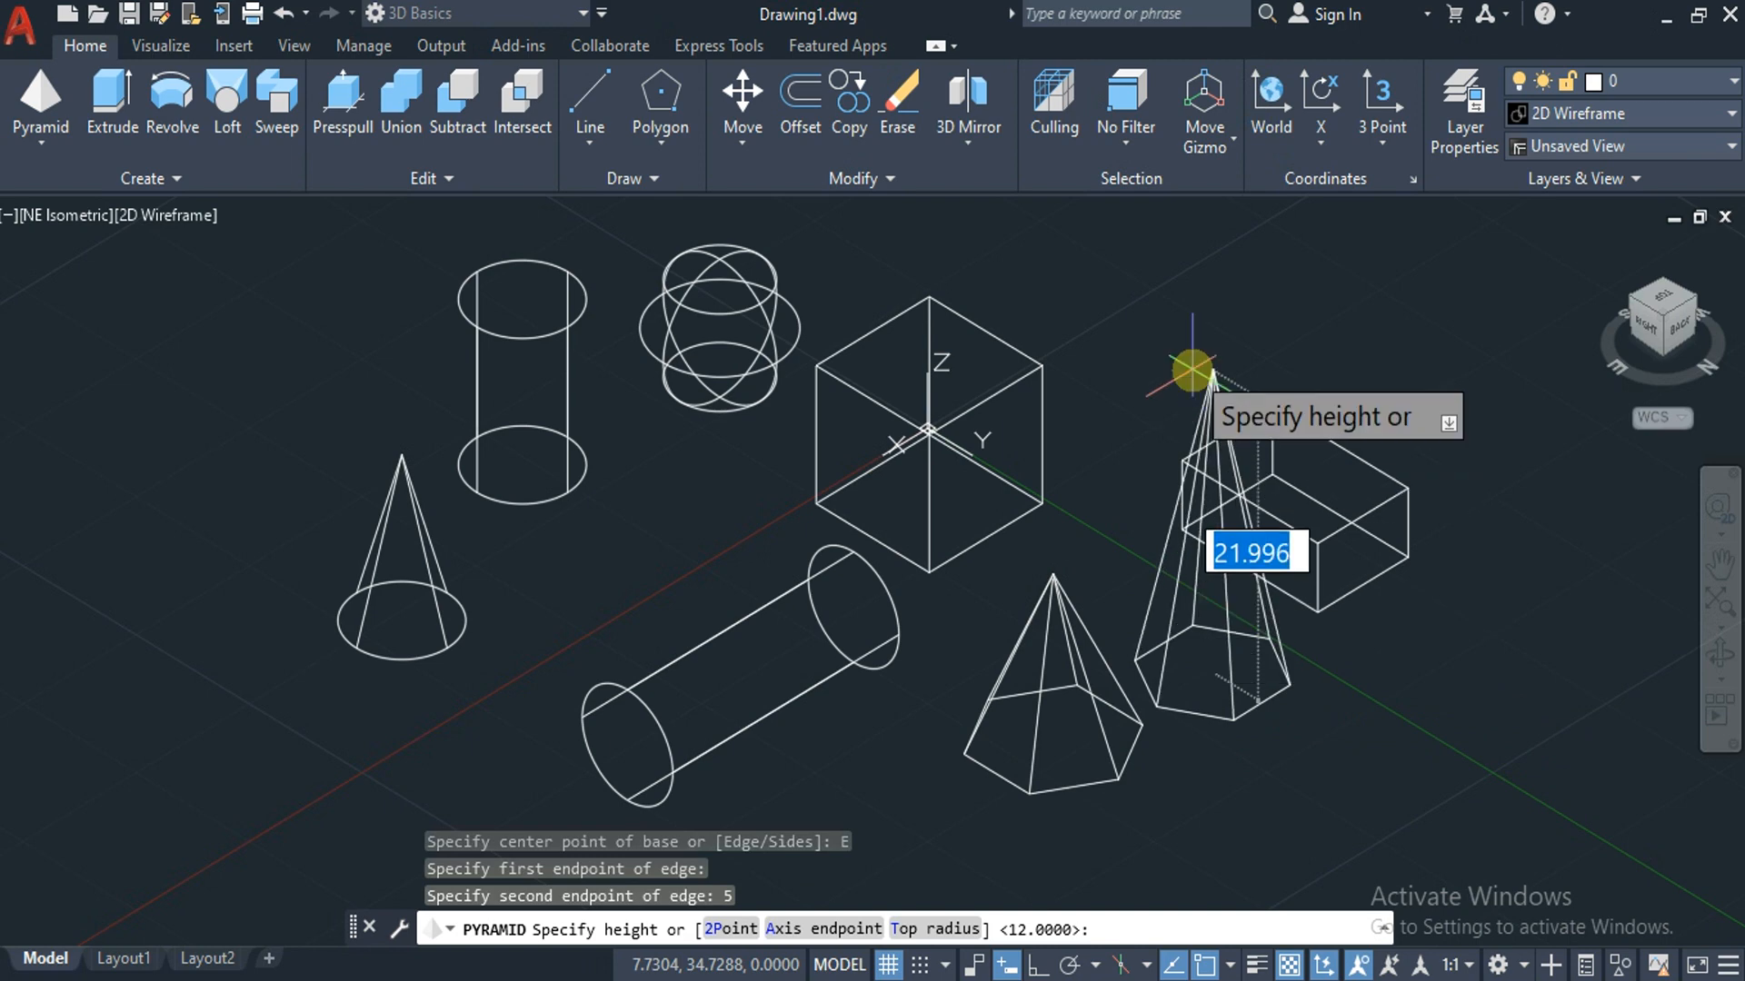
pyautogui.write('1')
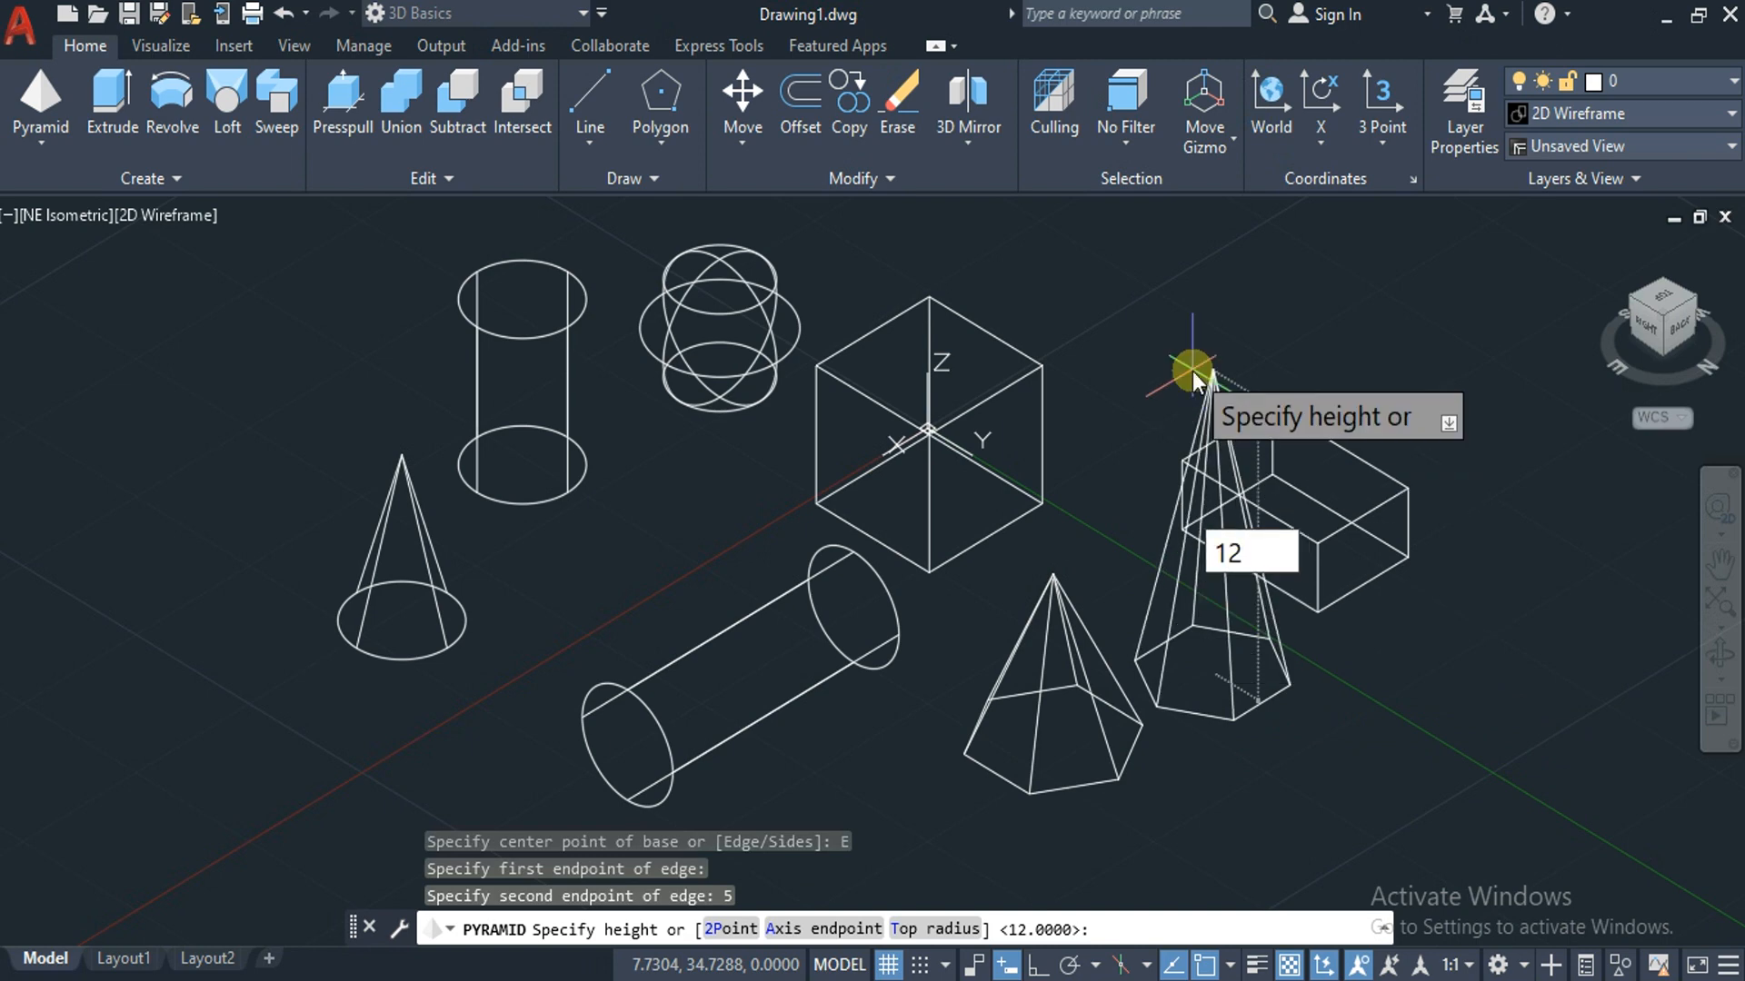
pyautogui.write('2')
pyautogui.press('Return')
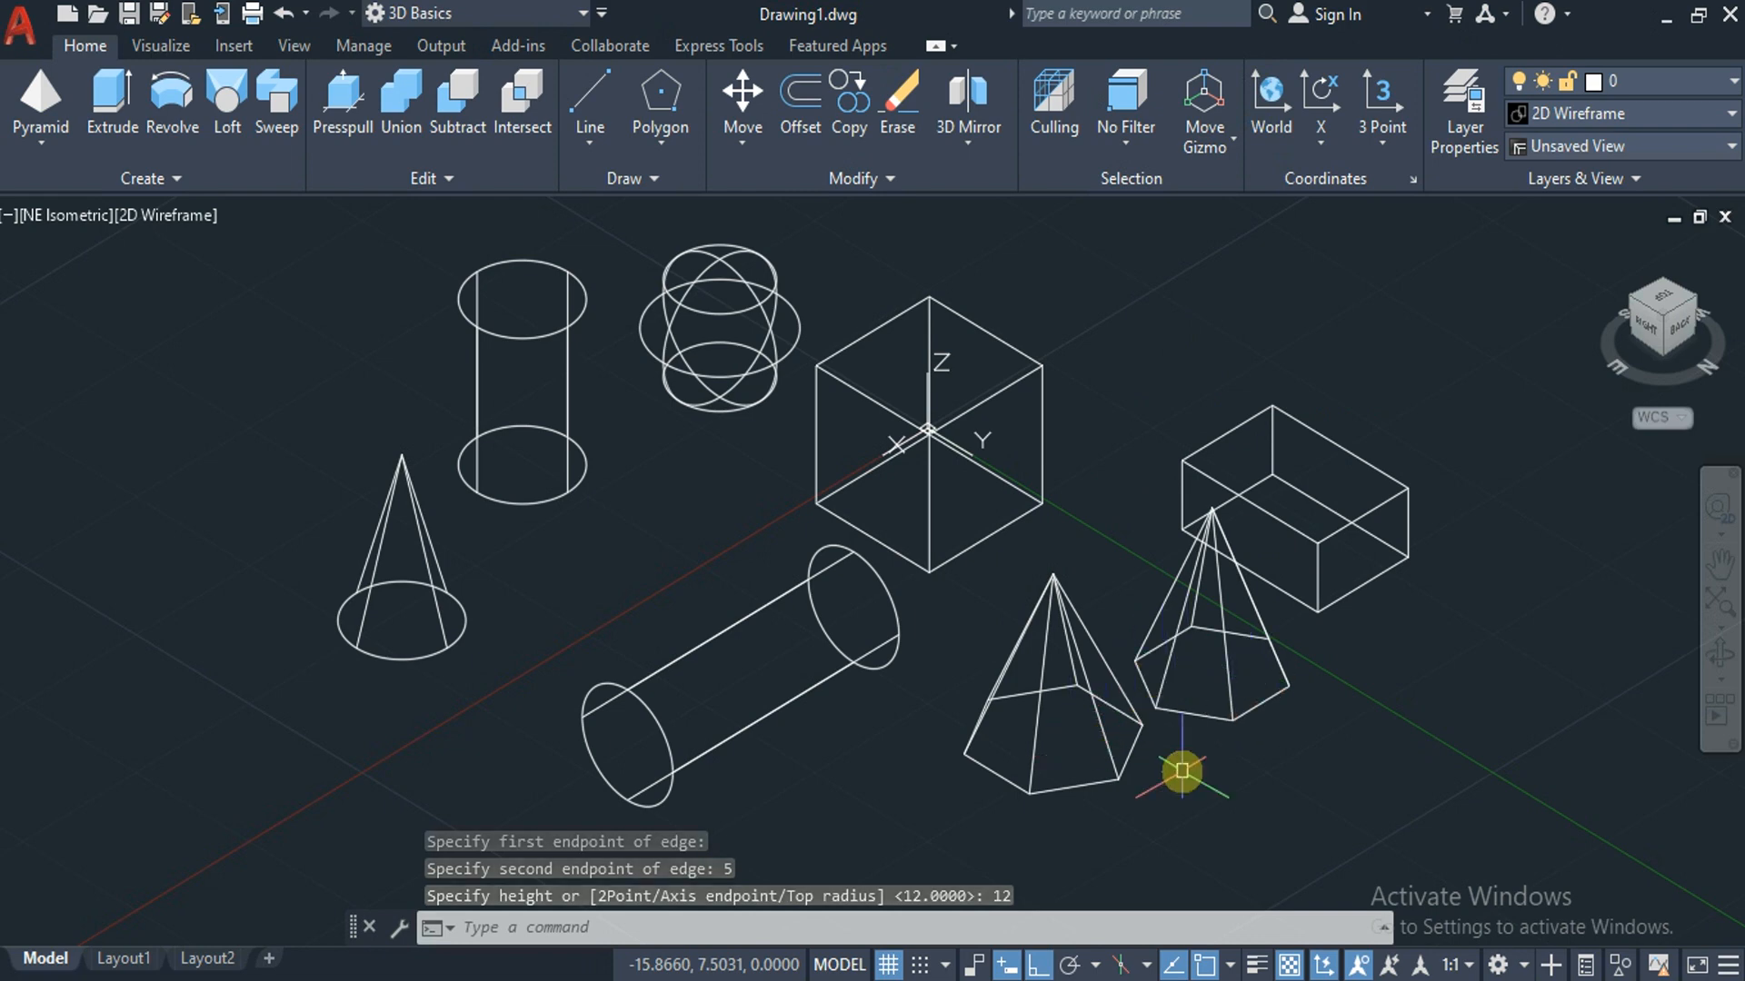
# Add an aligned dimension to the front base edge of the first pyramid, beside the horizontal cylinder.
pyautogui.write('di')
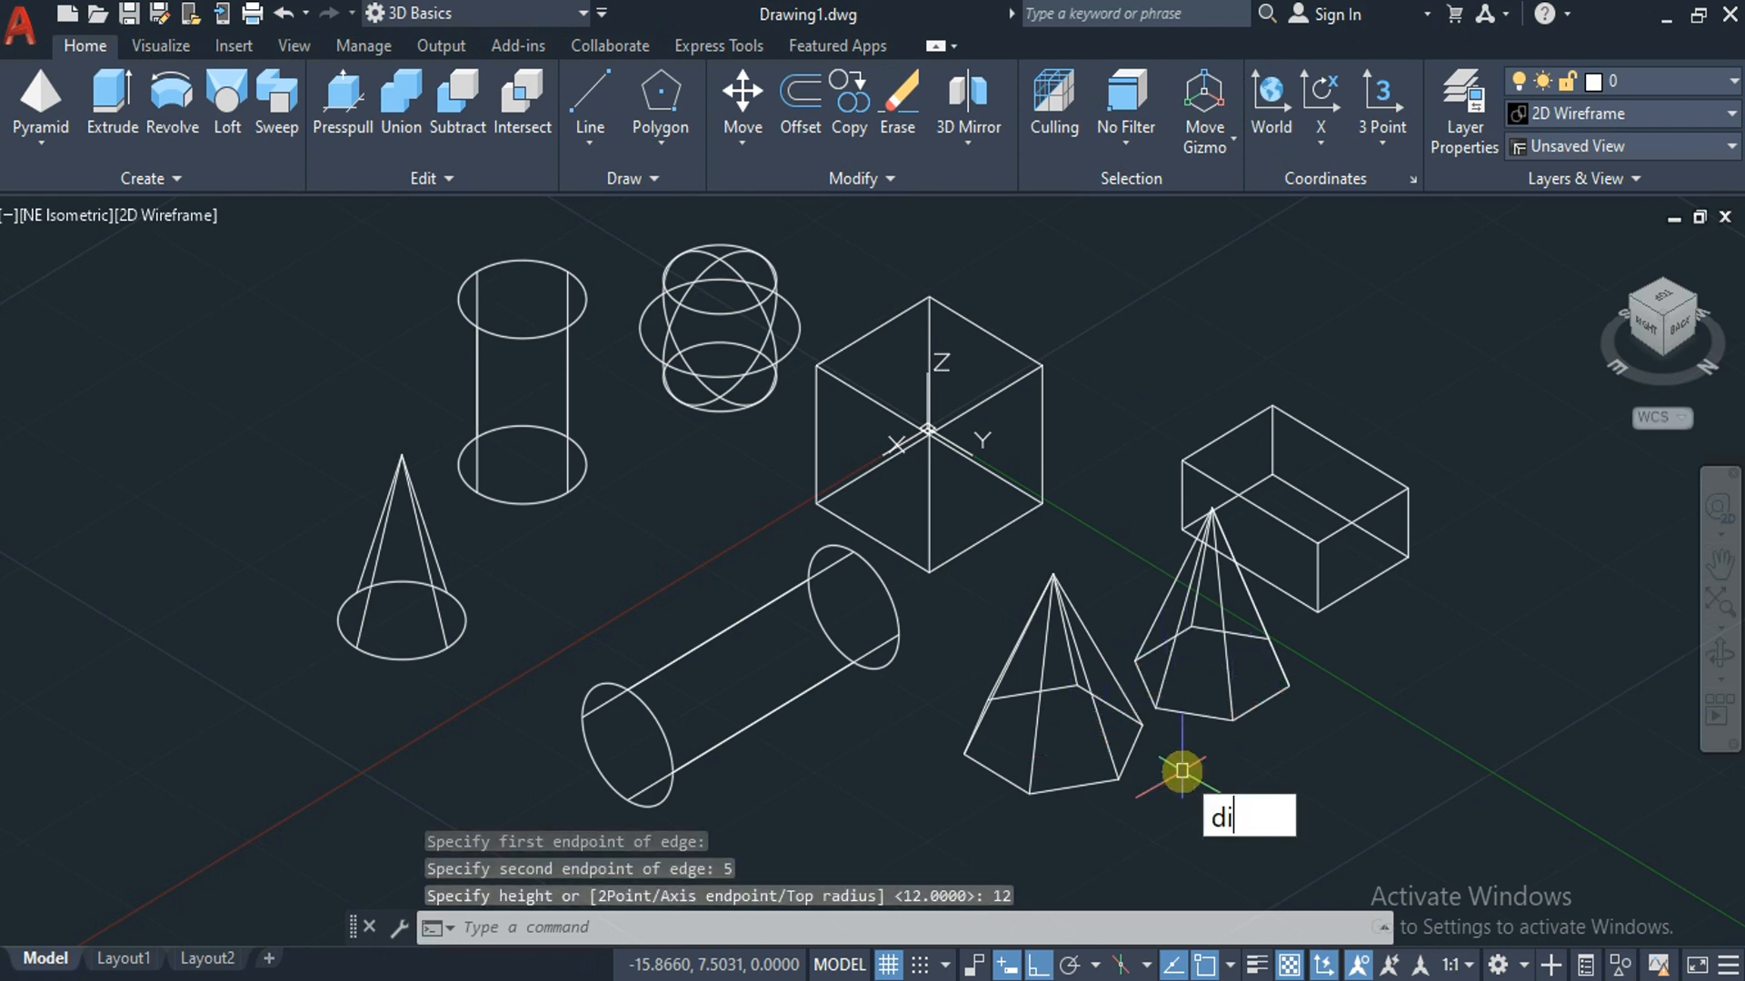
pyautogui.write('mali')
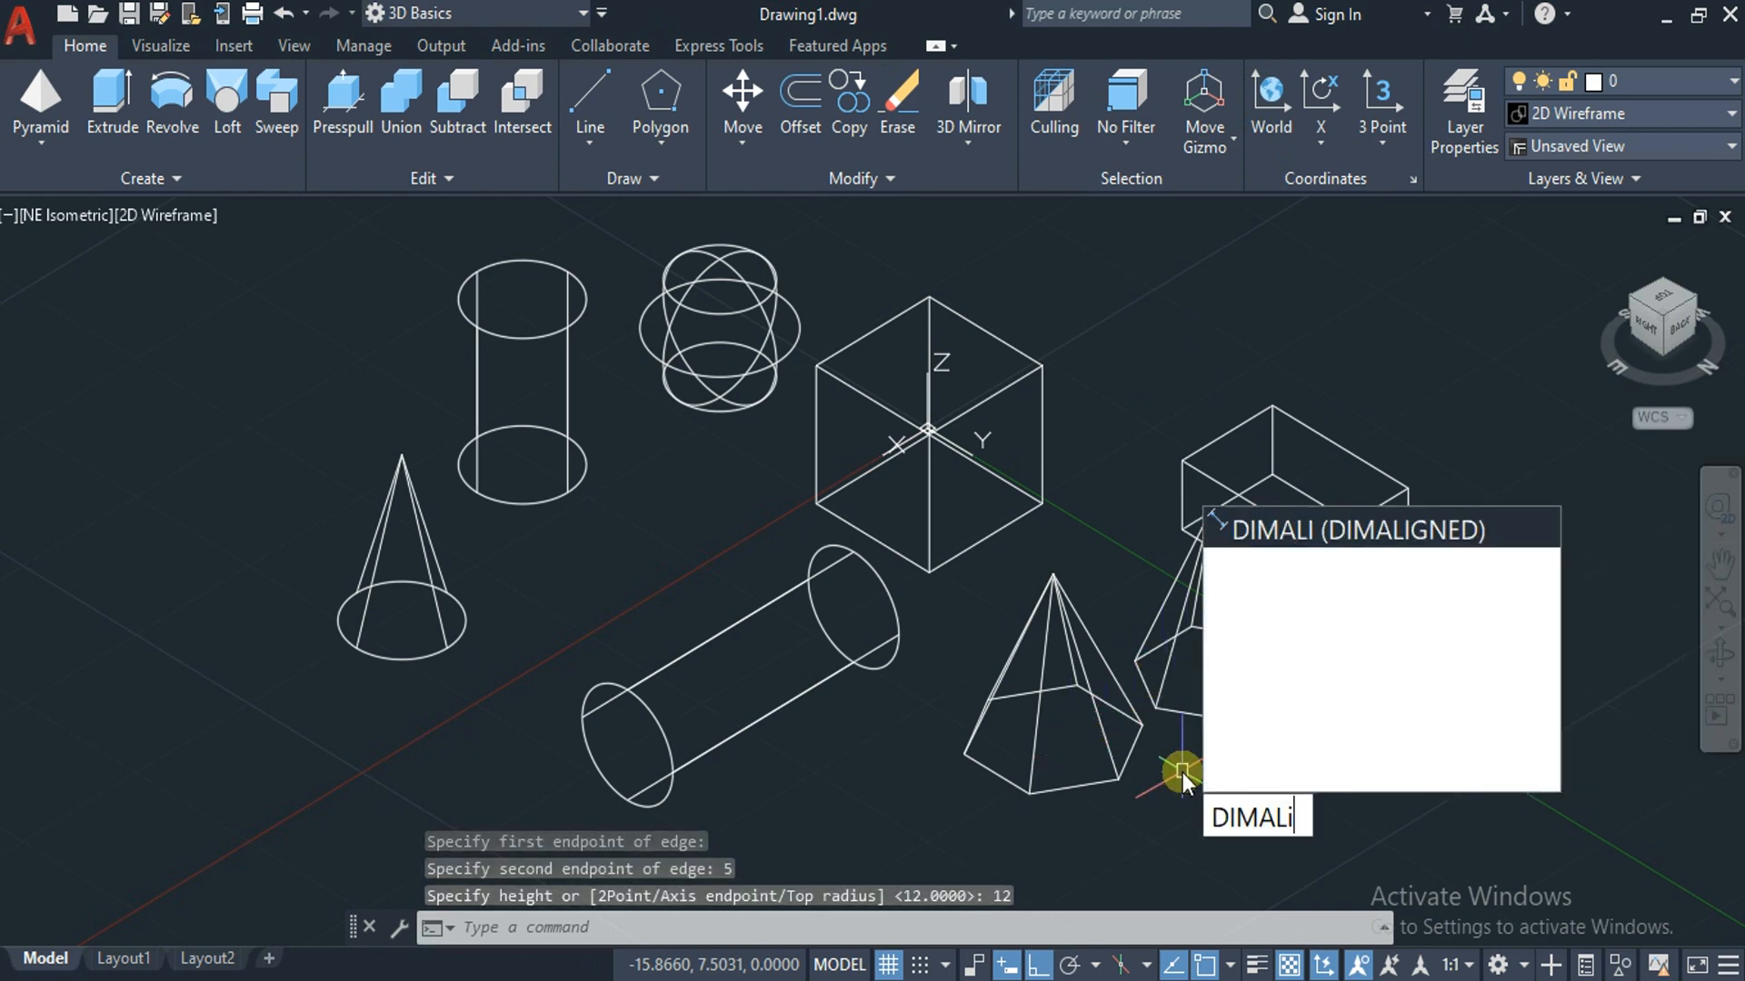
pyautogui.press('Return')
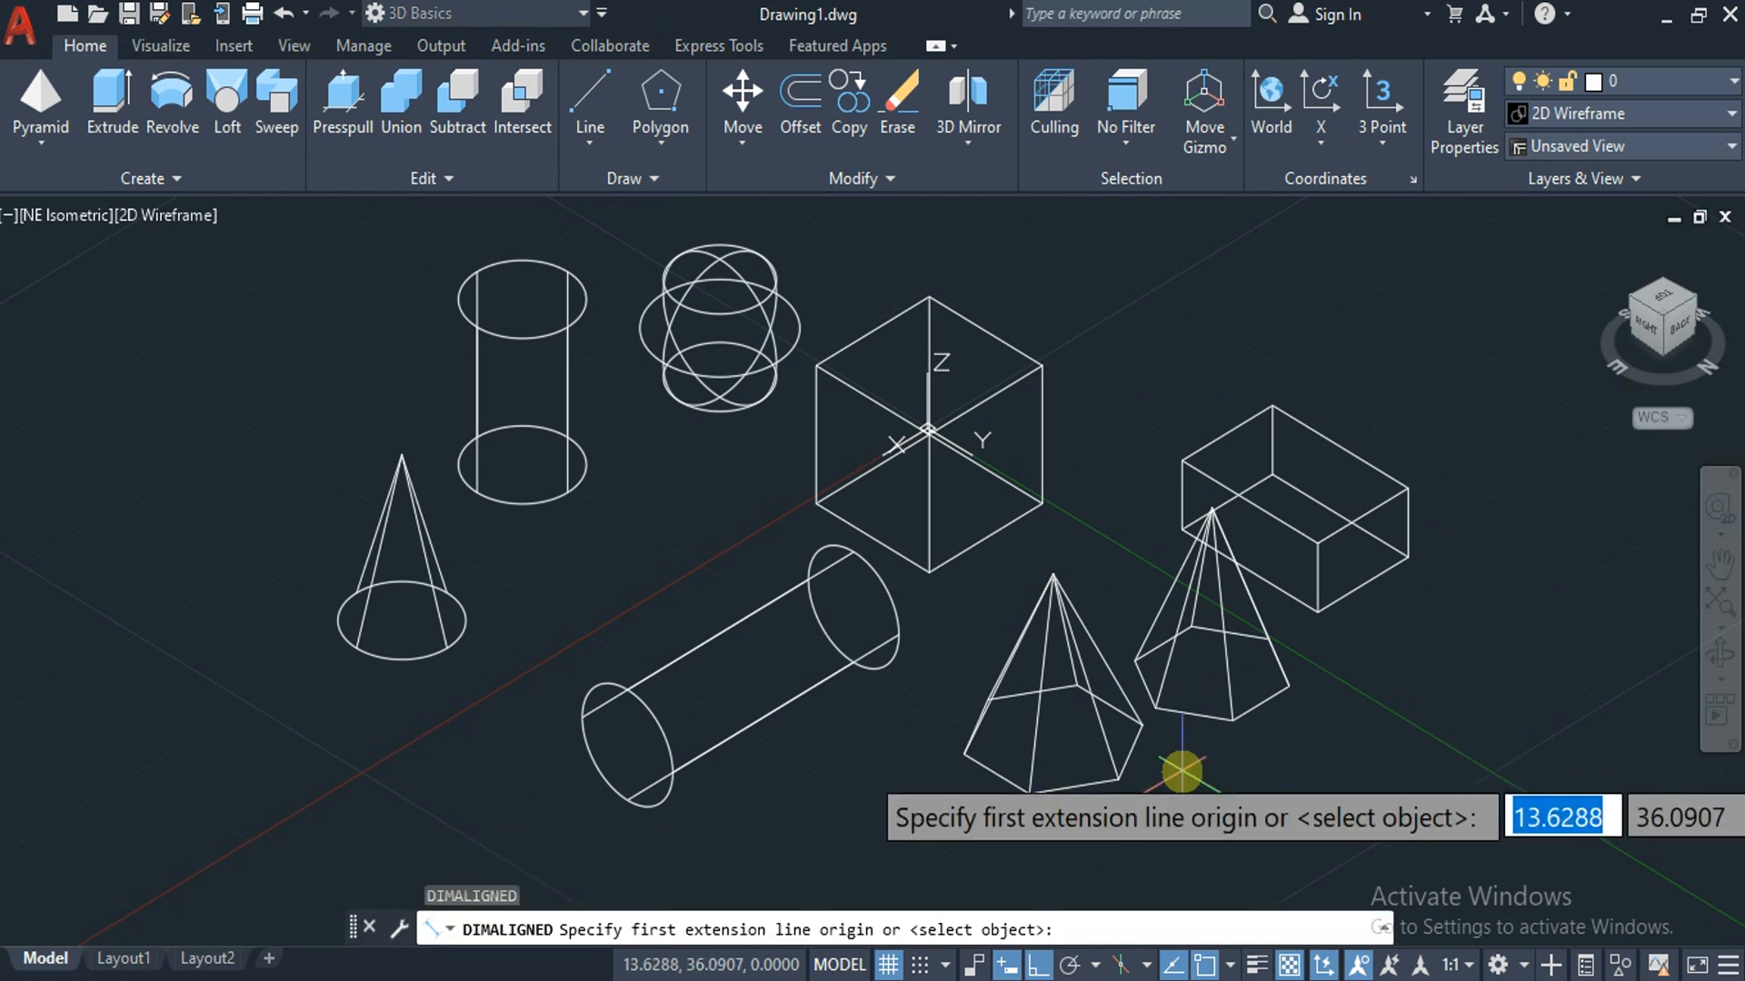
pyautogui.click(1032, 790)
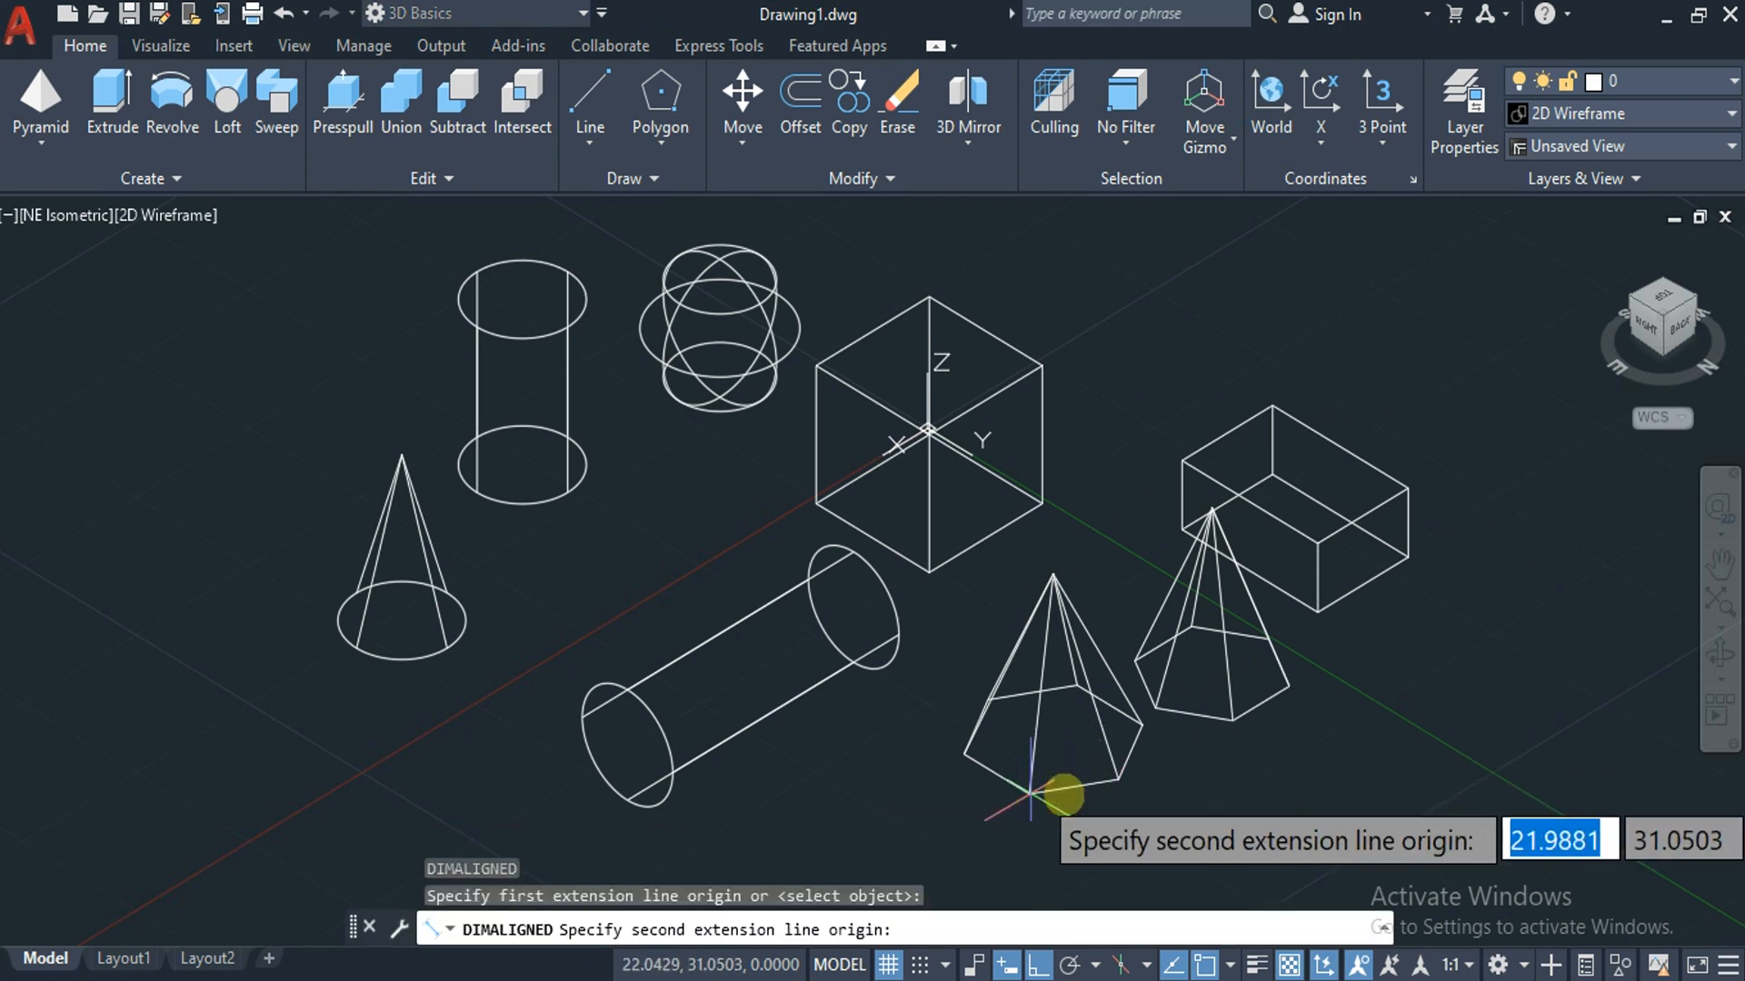
pyautogui.click(1119, 780)
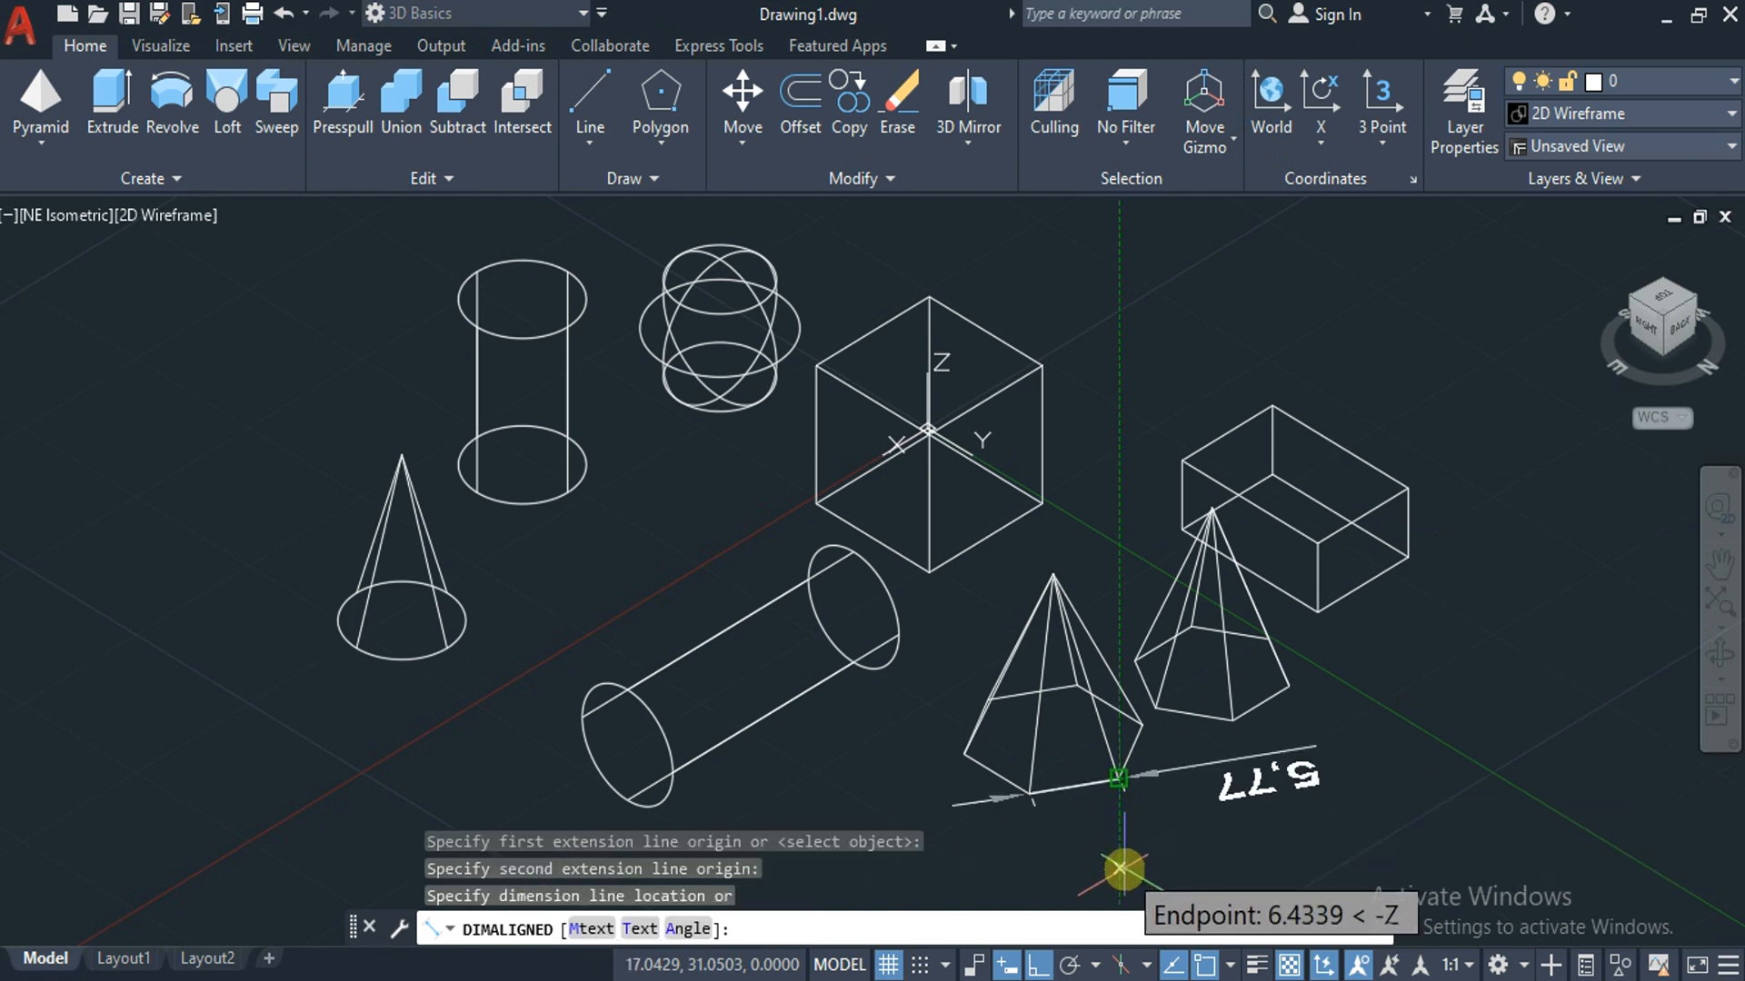
pyautogui.click(1309, 857)
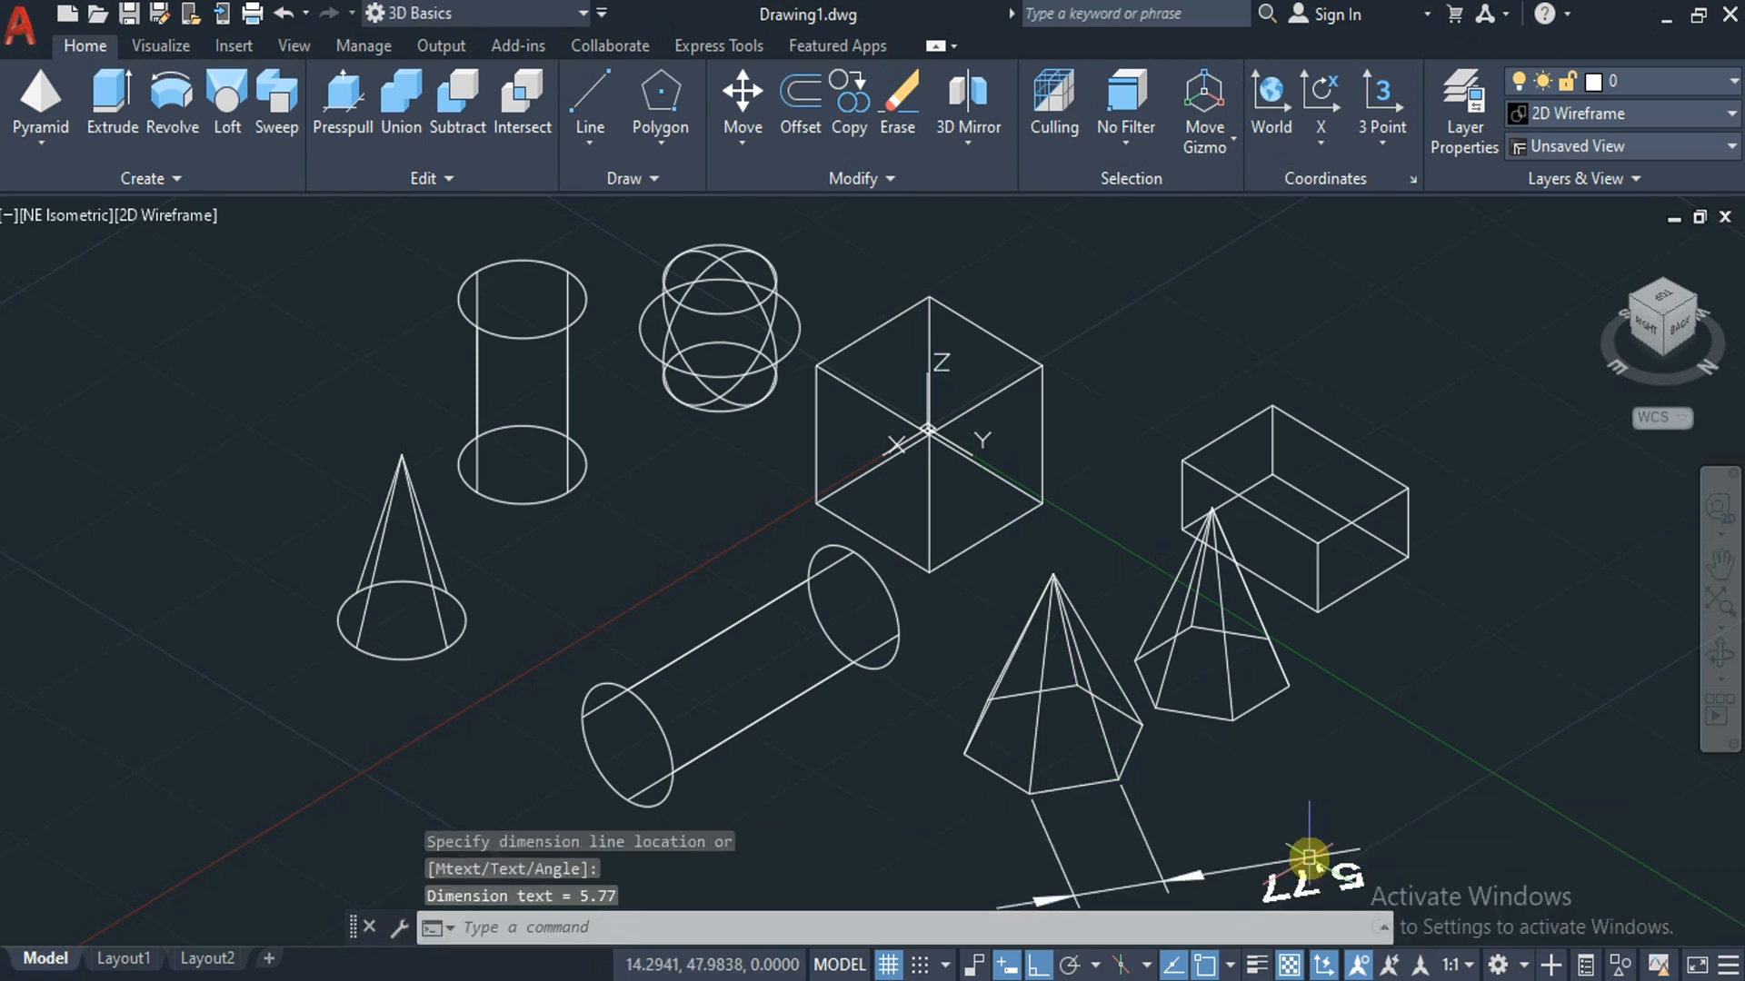
# Add an aligned dimension to the front base edge of the second pyramid, the one nearest the box.
pyautogui.press('Return')
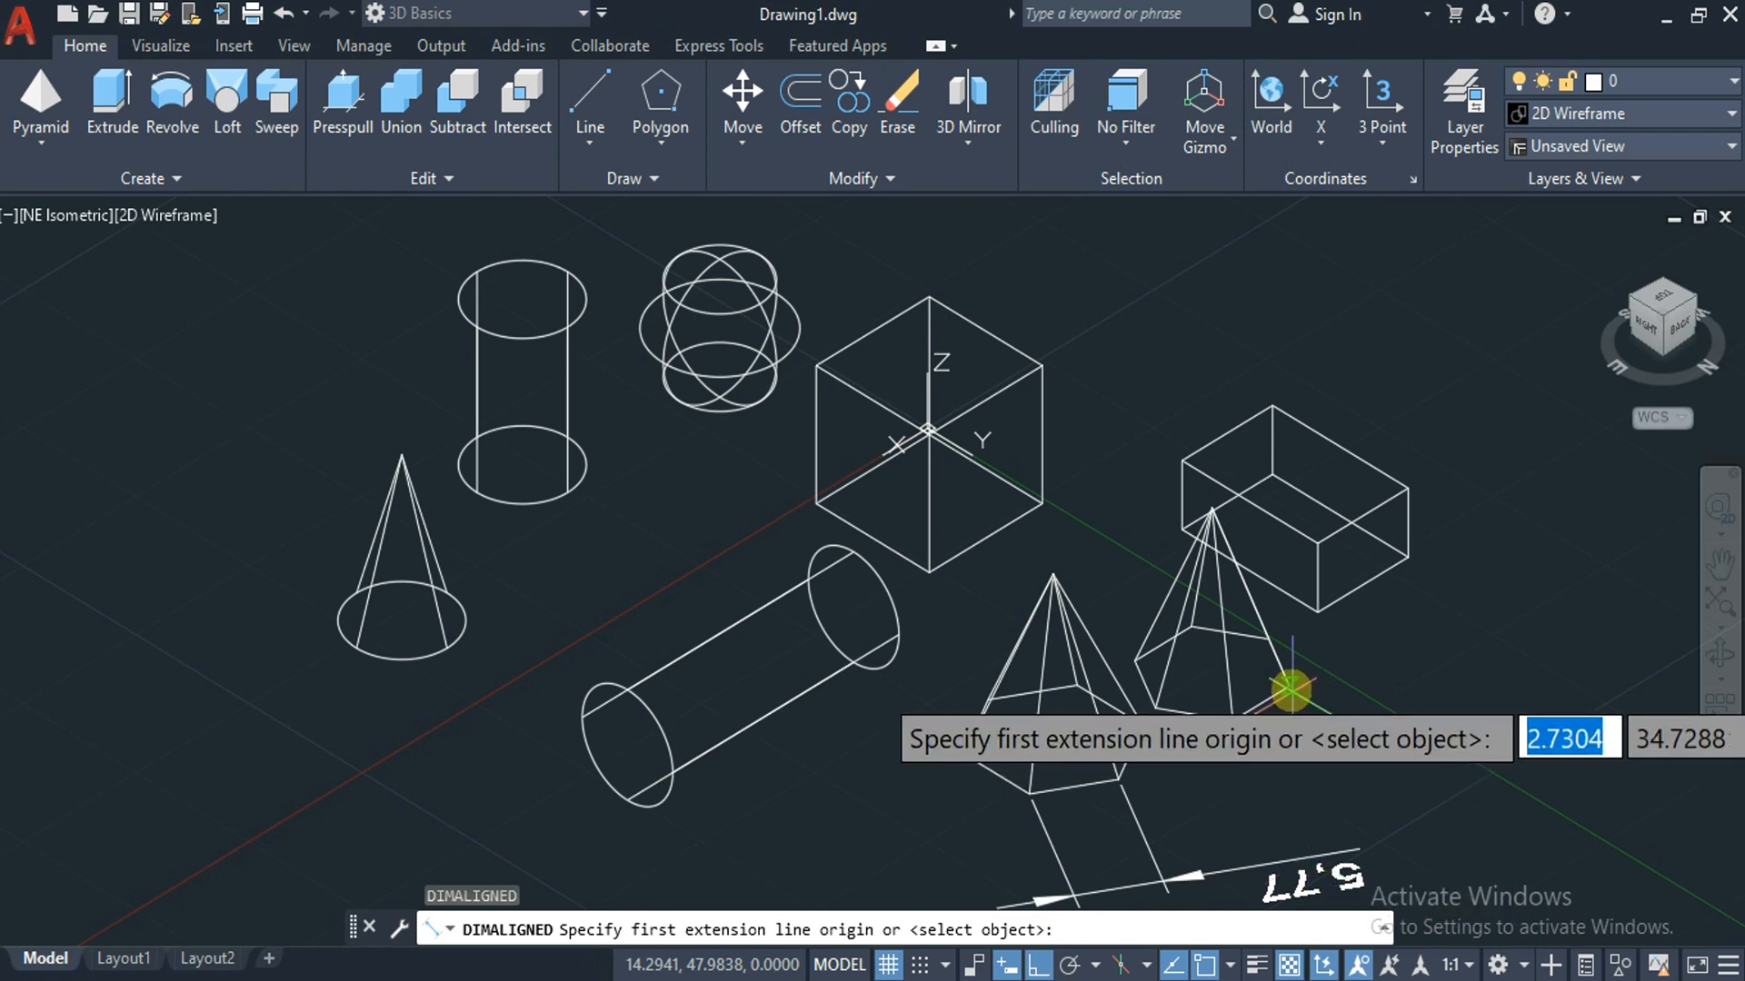
pyautogui.click(1292, 691)
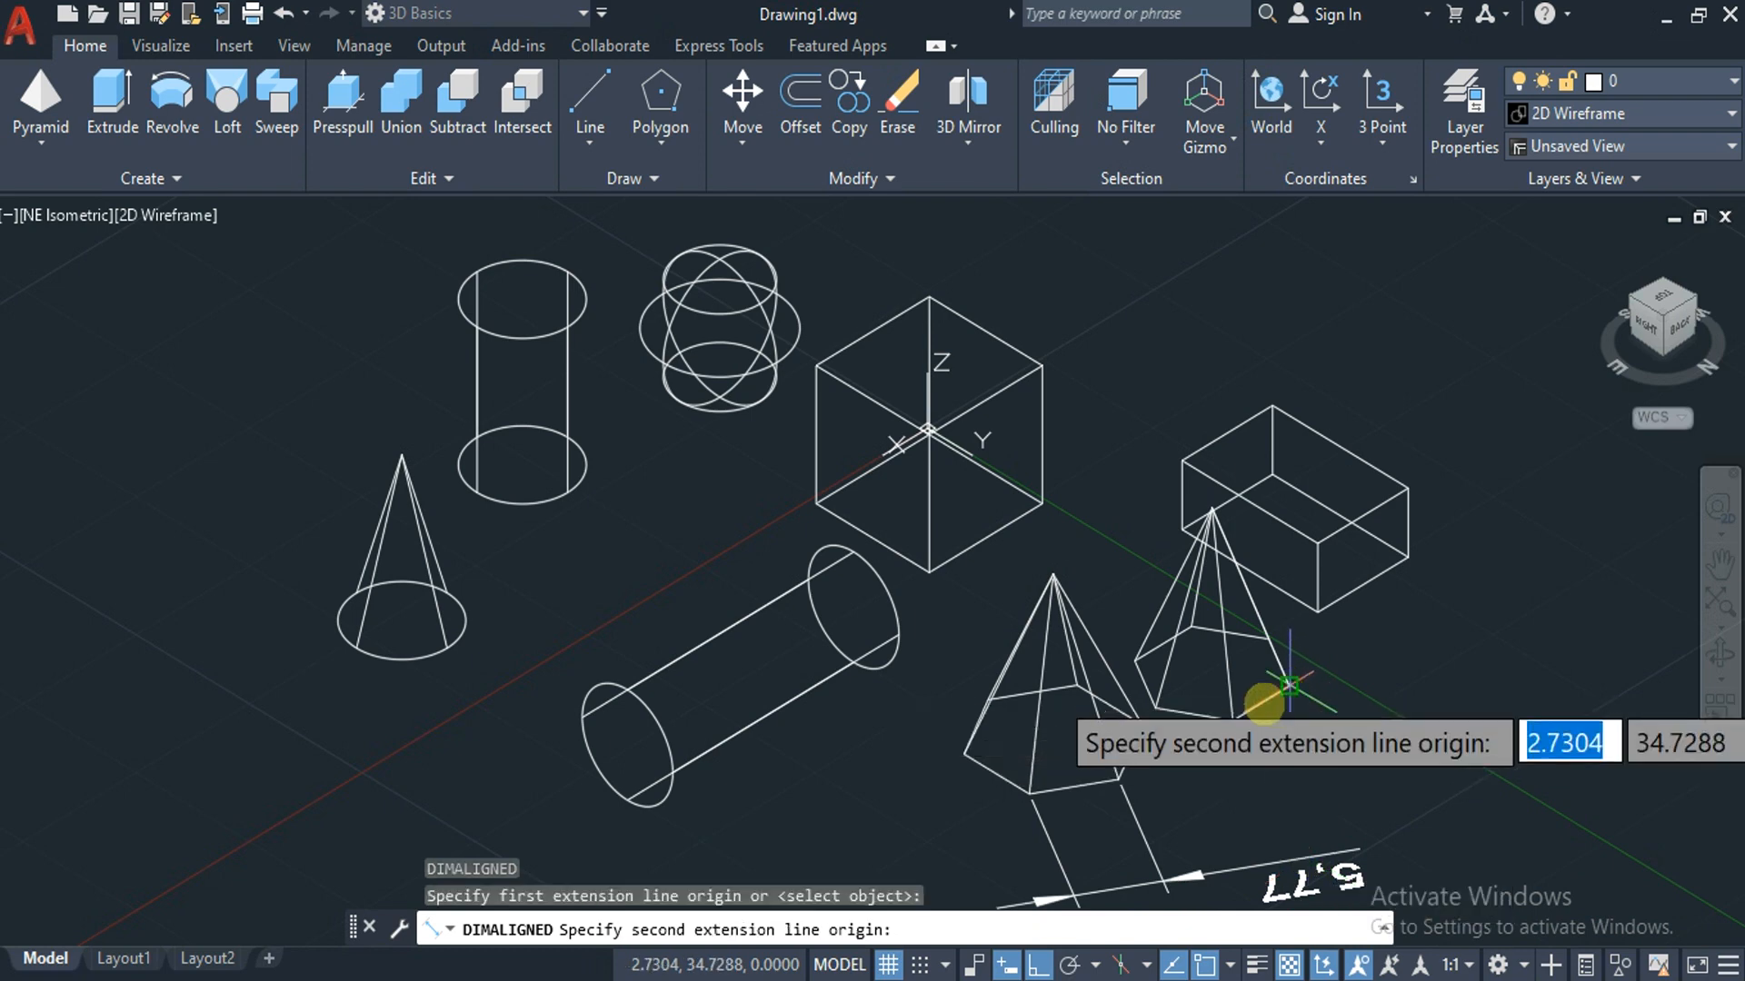
pyautogui.click(1232, 722)
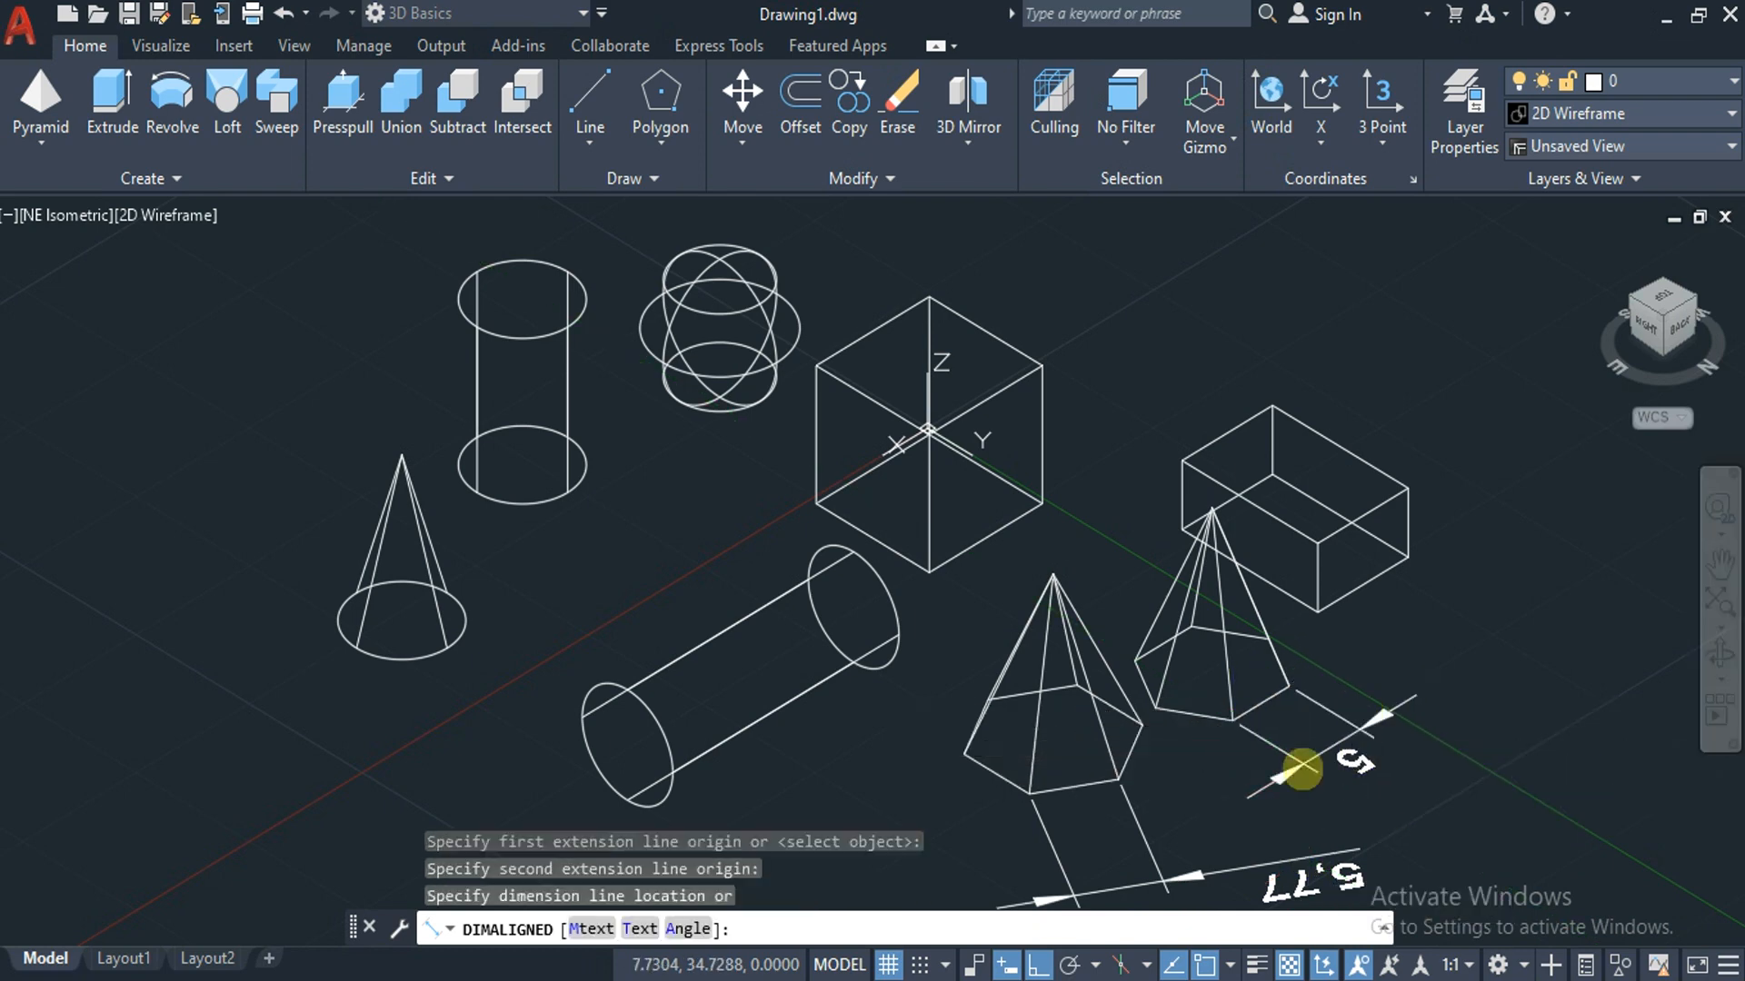
pyautogui.click(1299, 769)
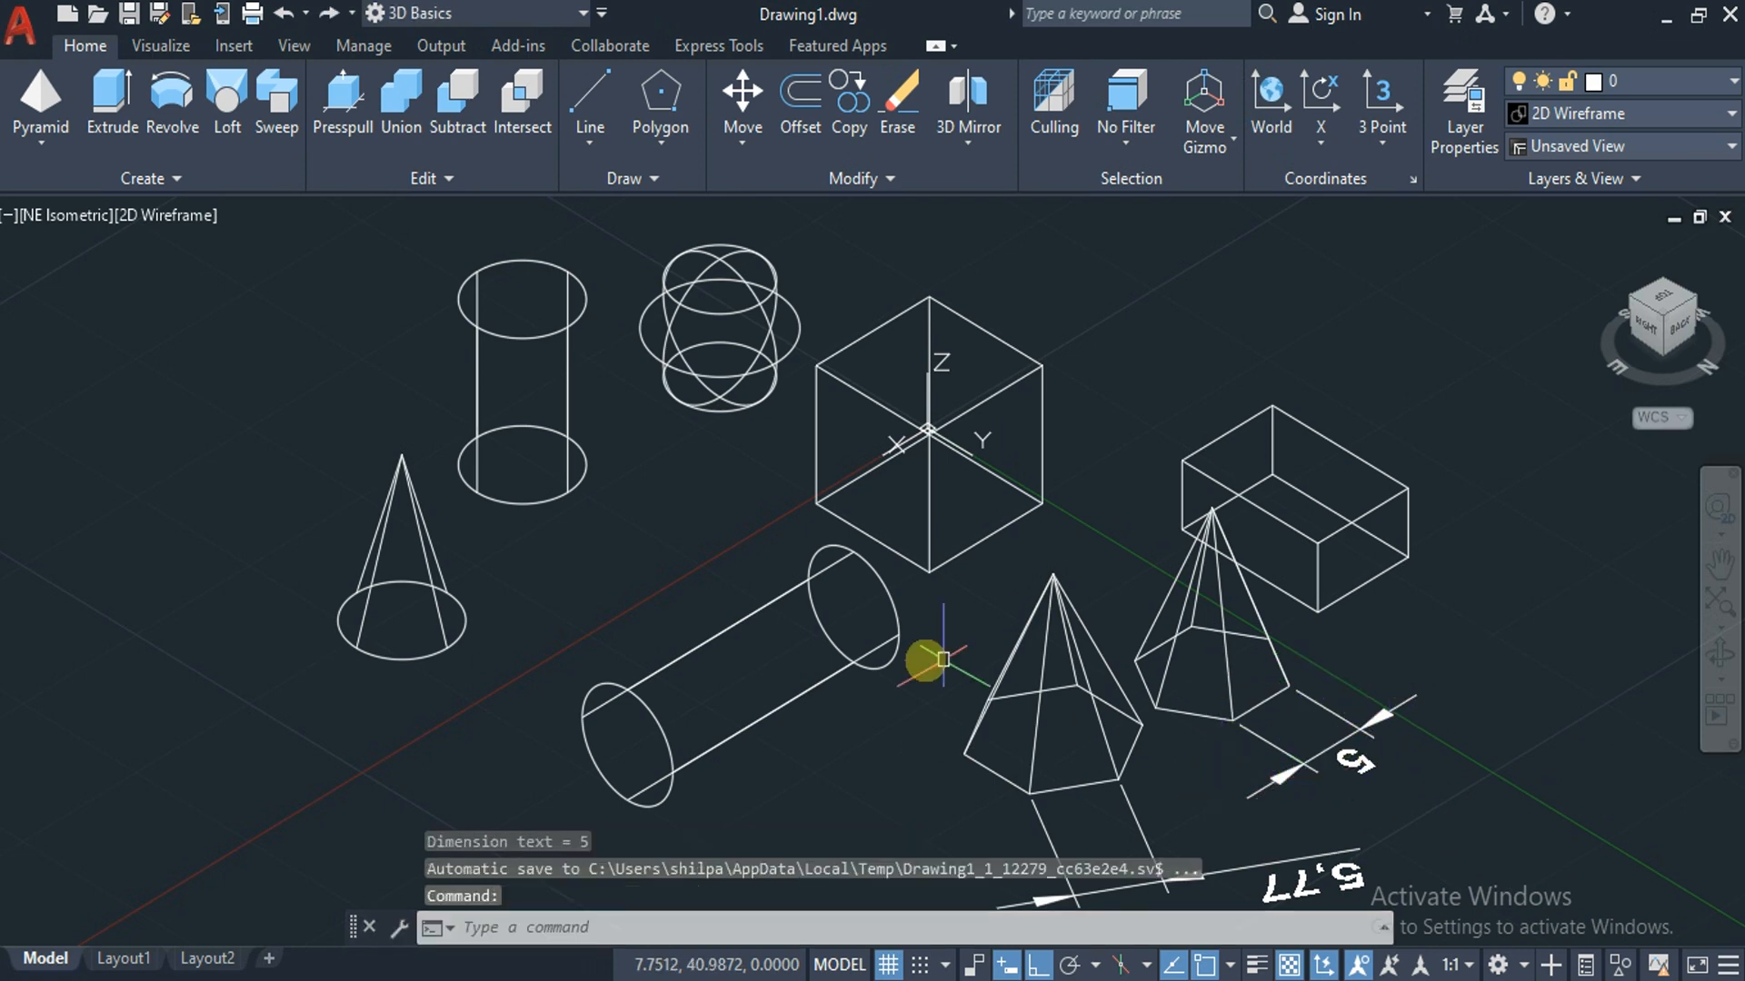
# Create a horizontal pyramid behind the box with base radius 3, using the Axis endpoint option at distance 10 along the negative X direction.
pyautogui.click(38, 108)
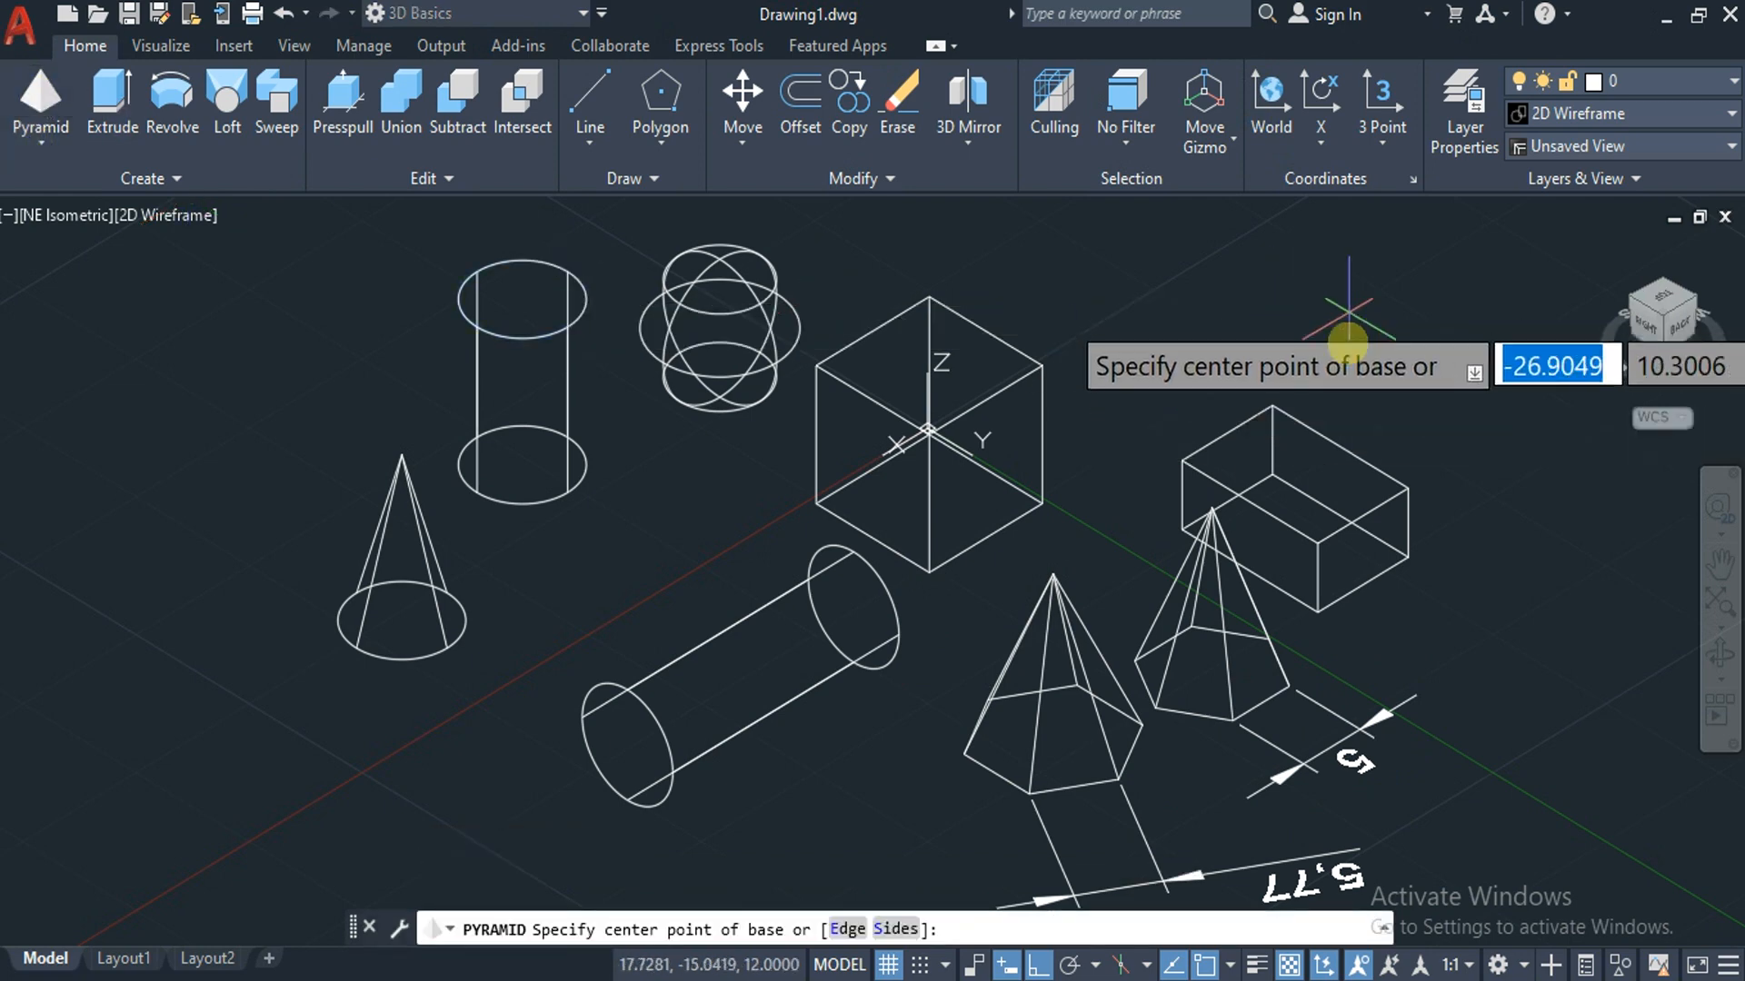
pyautogui.click(1343, 348)
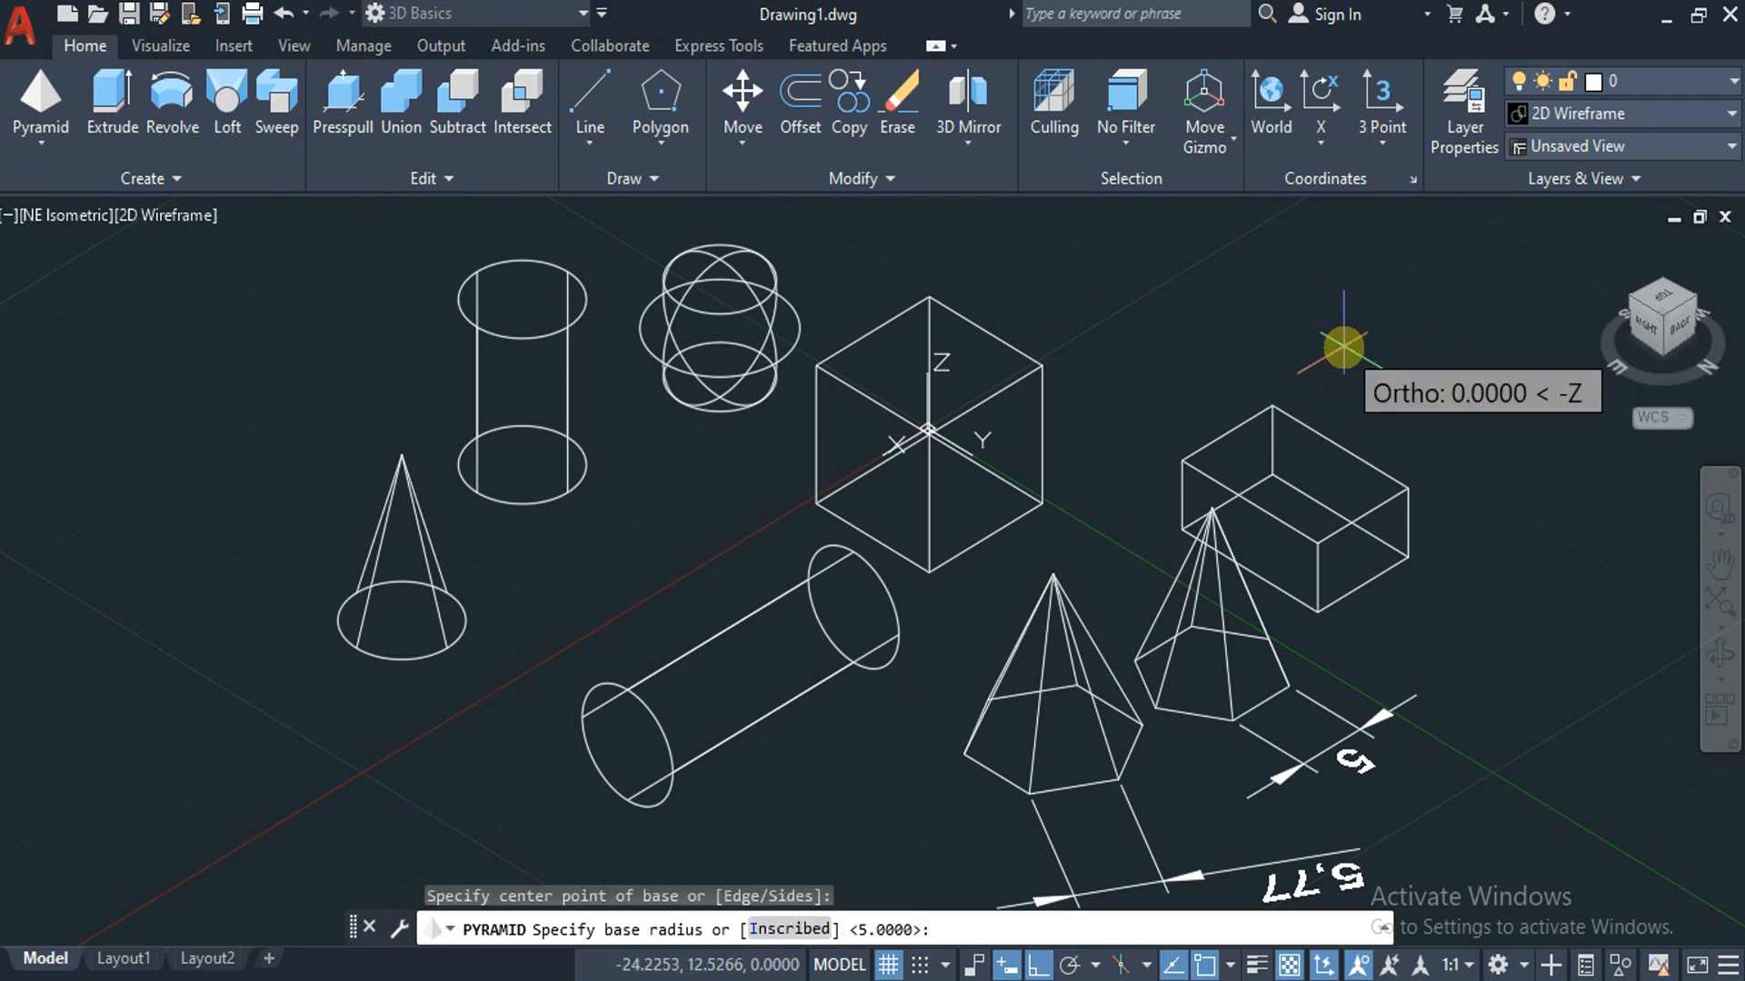
pyautogui.write('3')
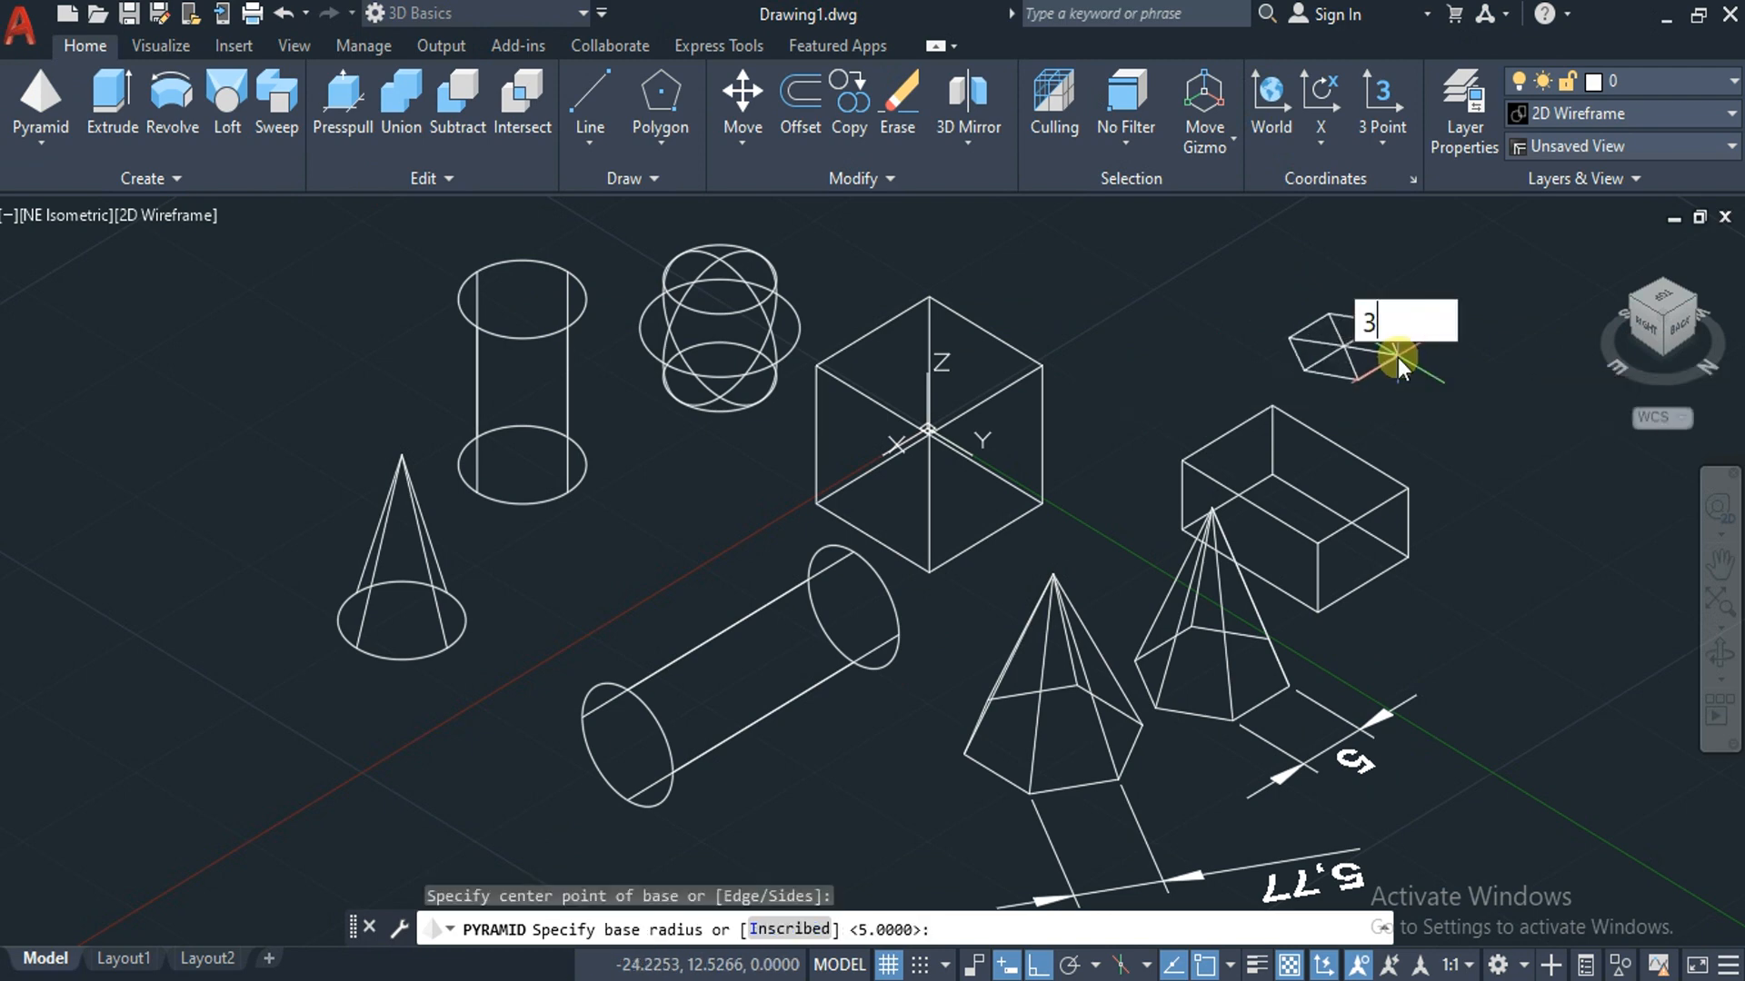
pyautogui.press('Return')
pyautogui.press('Down')
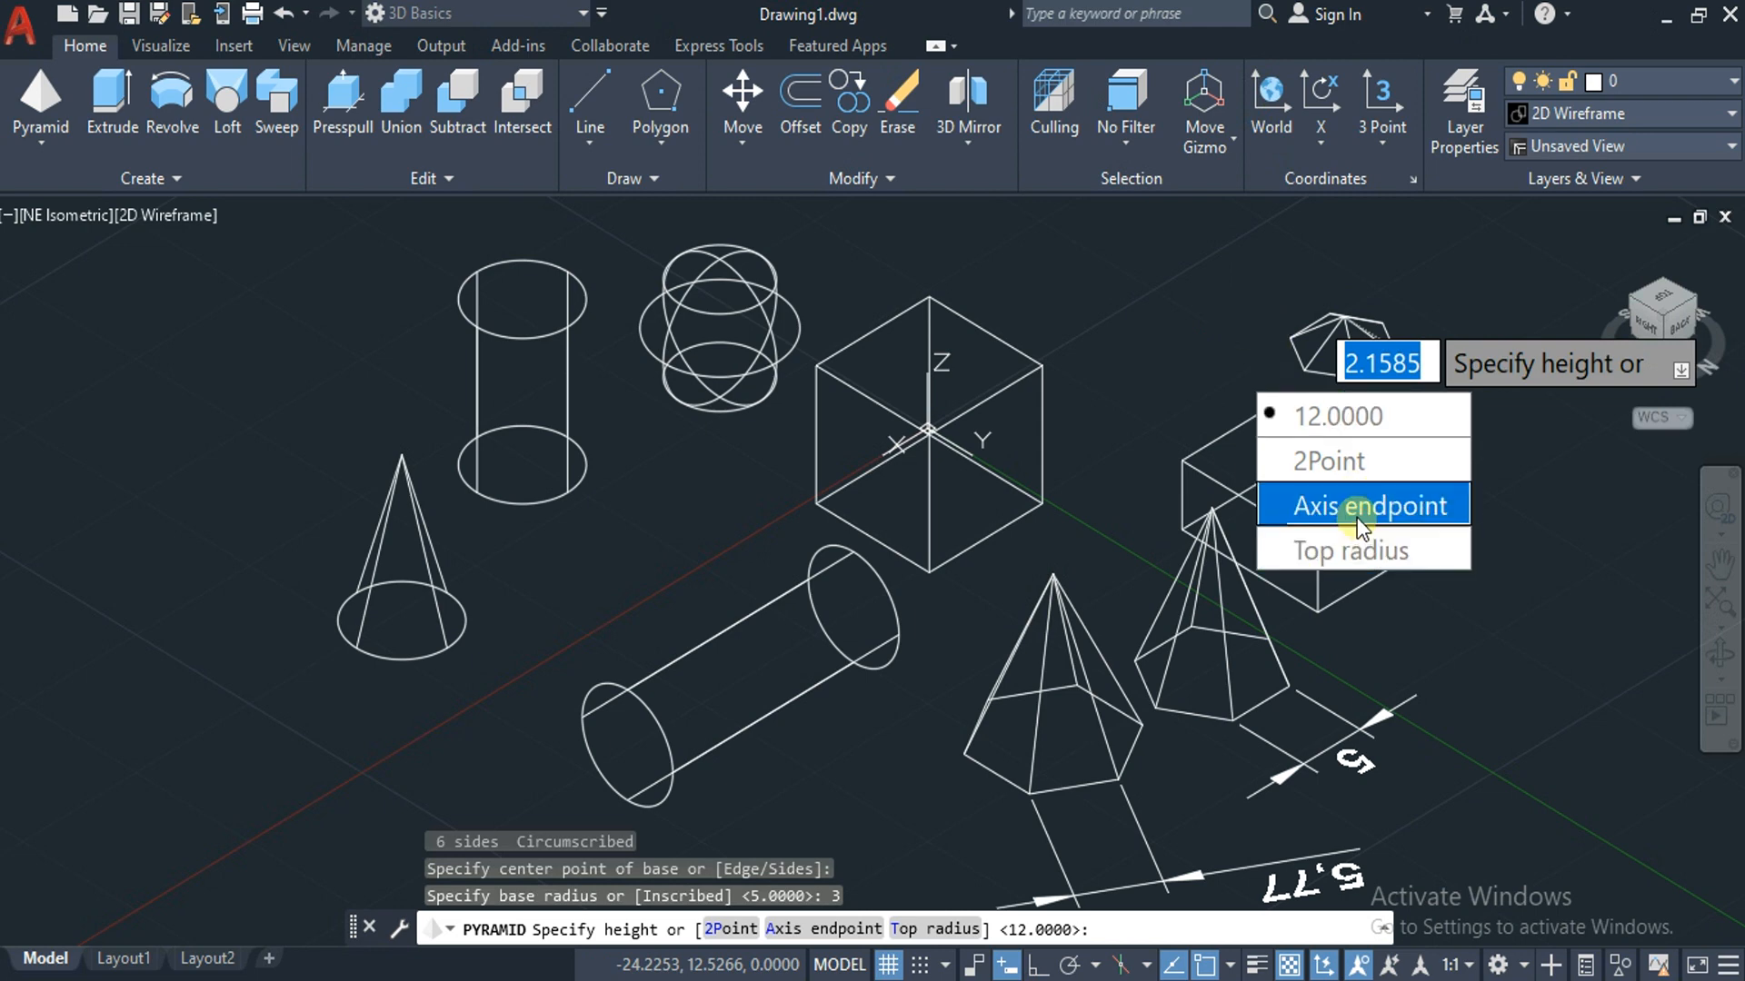
pyautogui.click(1356, 509)
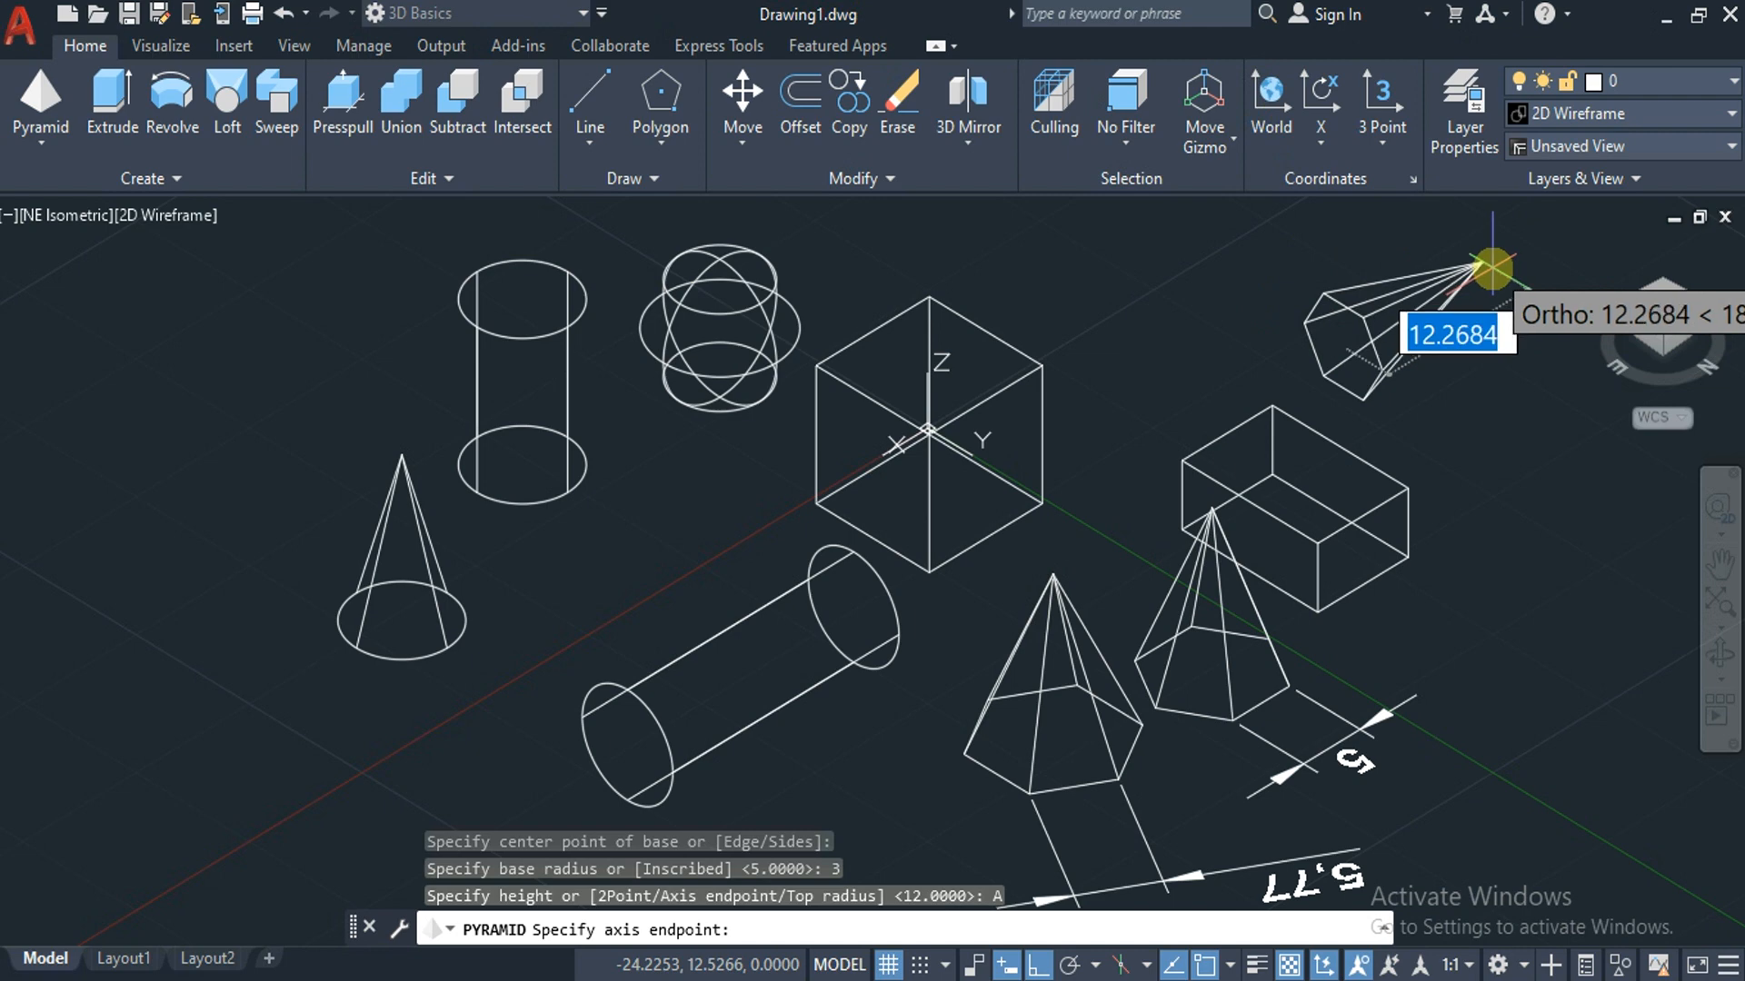
pyautogui.write('10')
pyautogui.press('Return')
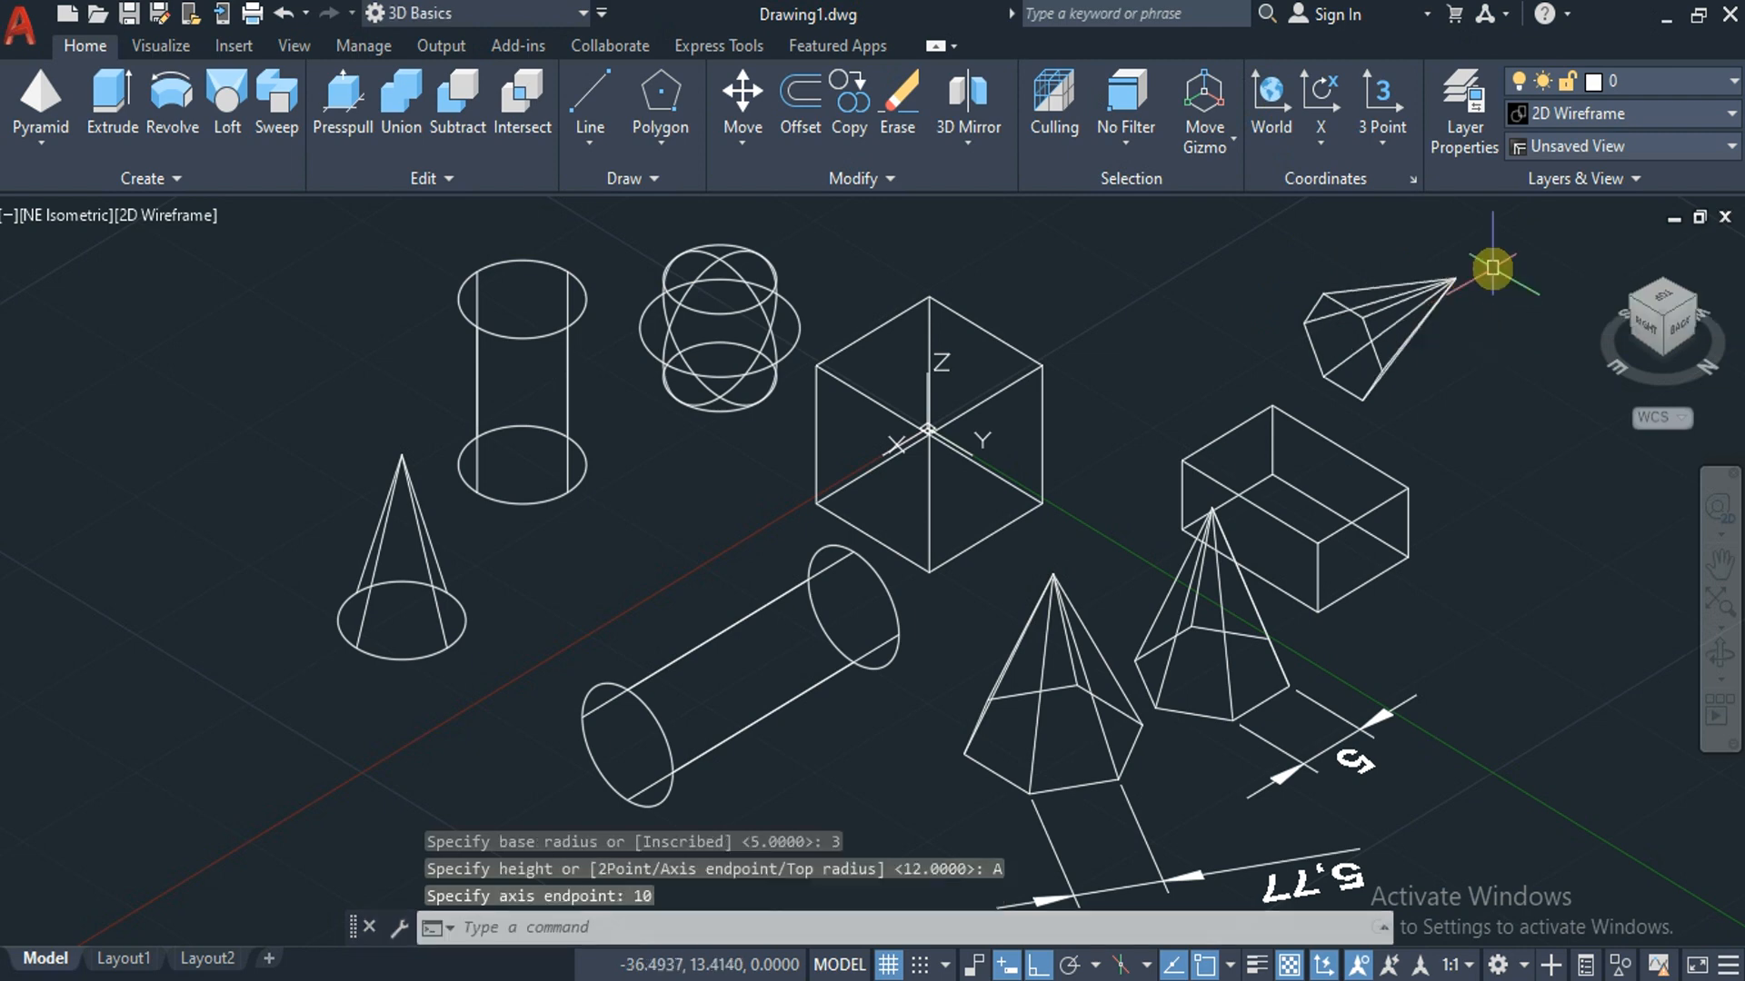
# Create a truncated six-sided pyramid beside the box with base radius 12, using the Top radius option at 5, and height 30.
pyautogui.click(1664, 332)
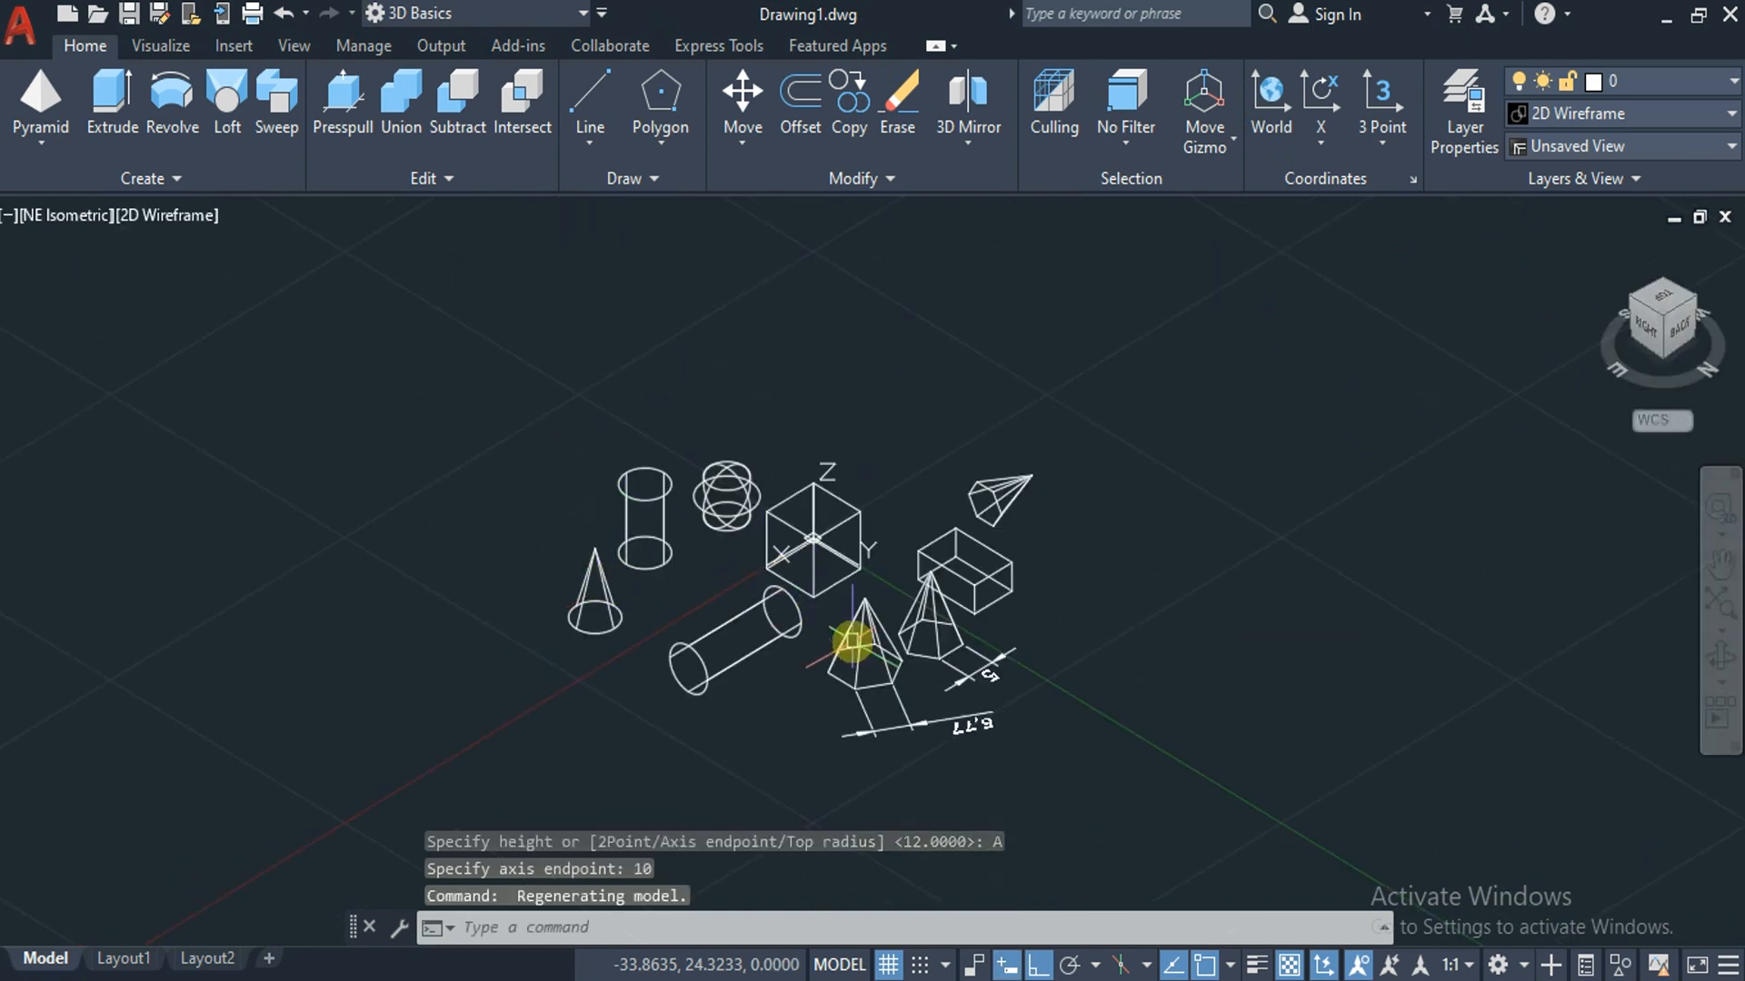
pyautogui.moveTo(854, 645)
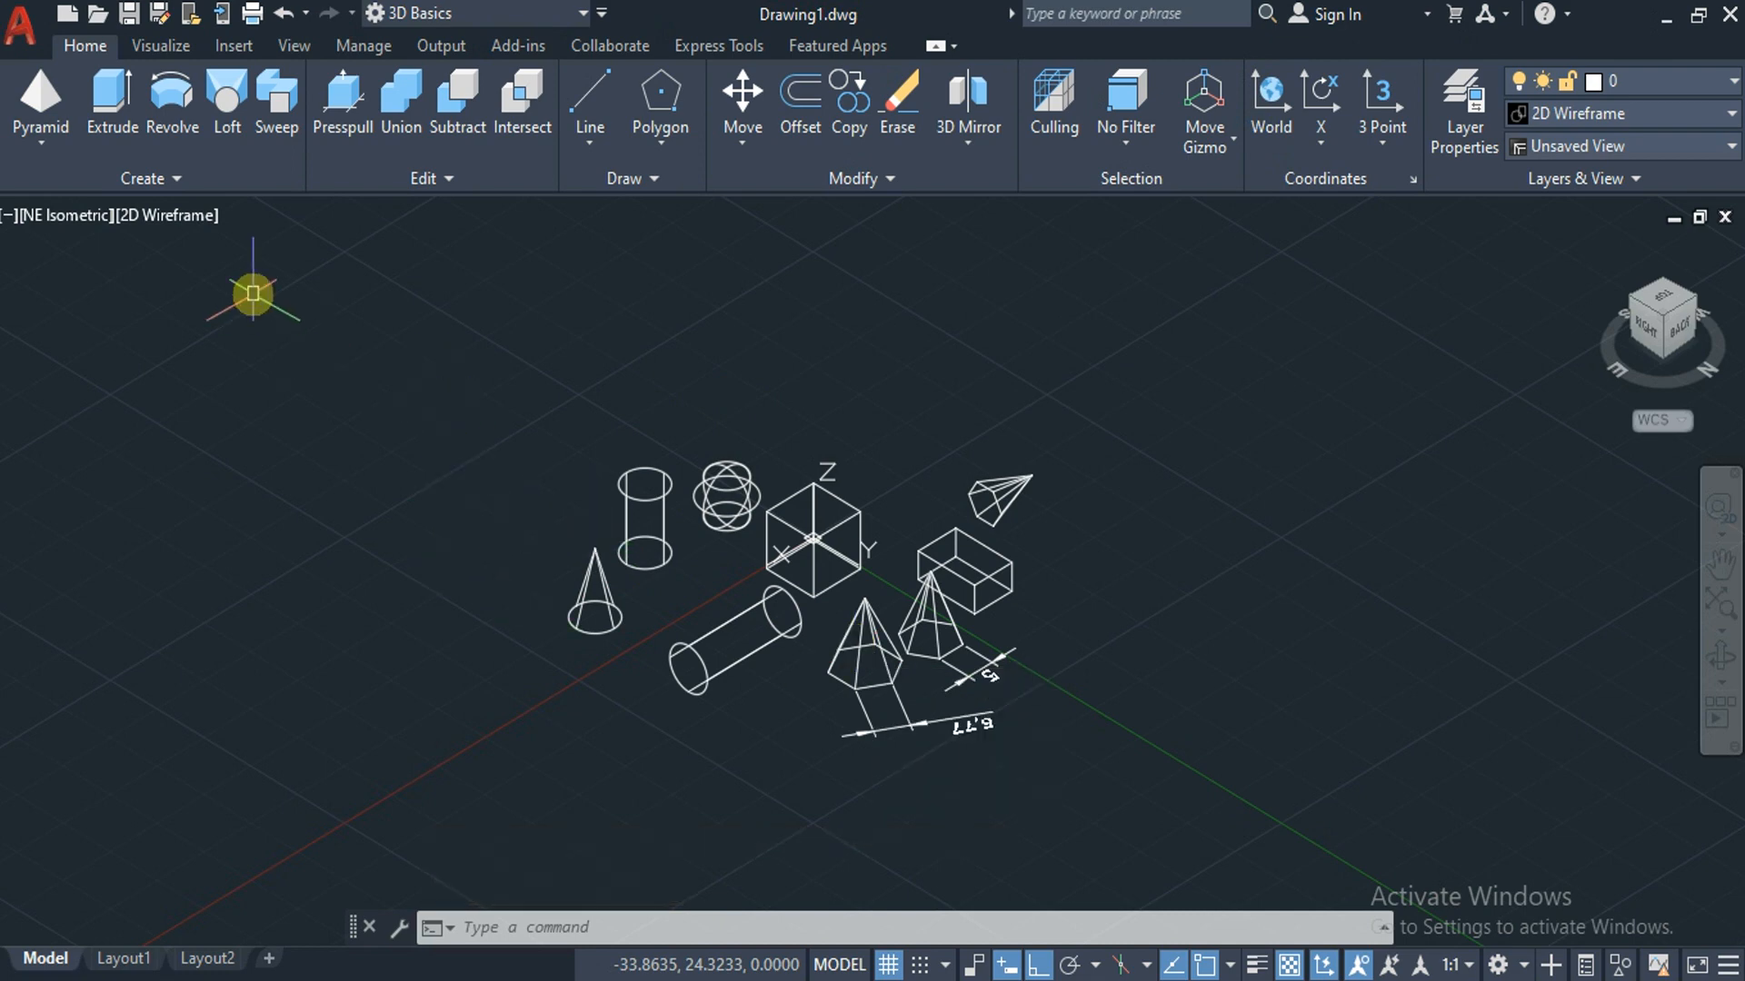
pyautogui.click(64, 156)
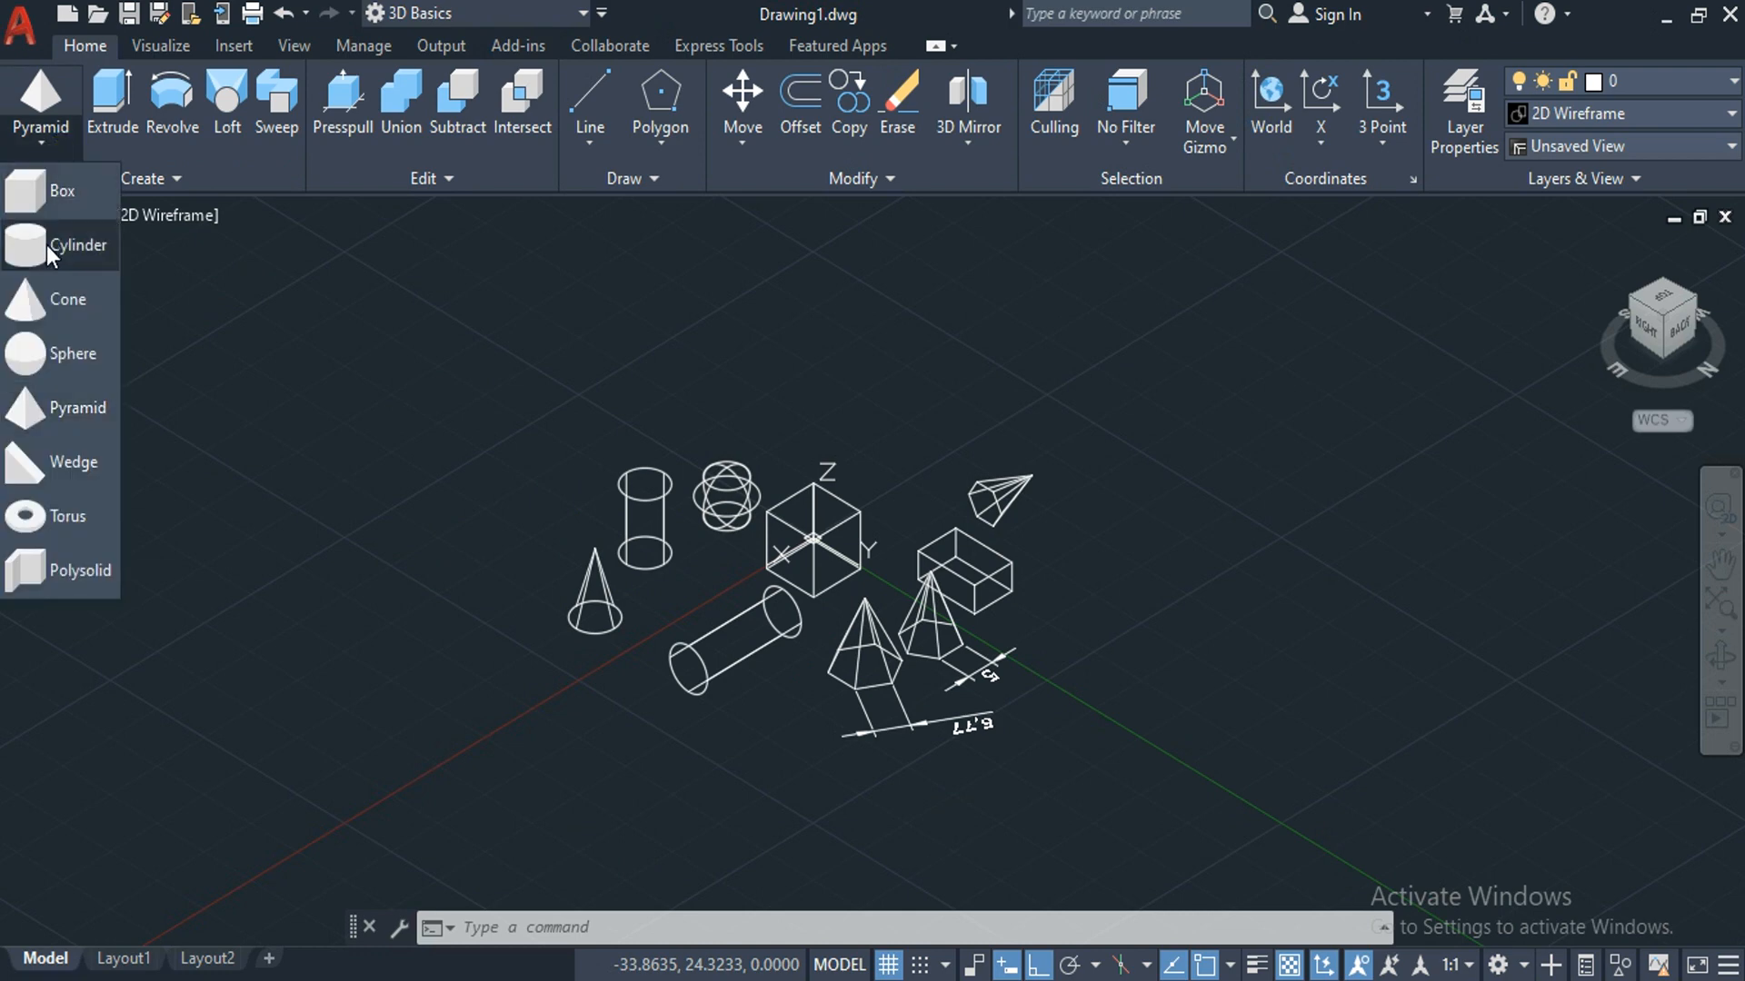
pyautogui.click(64, 407)
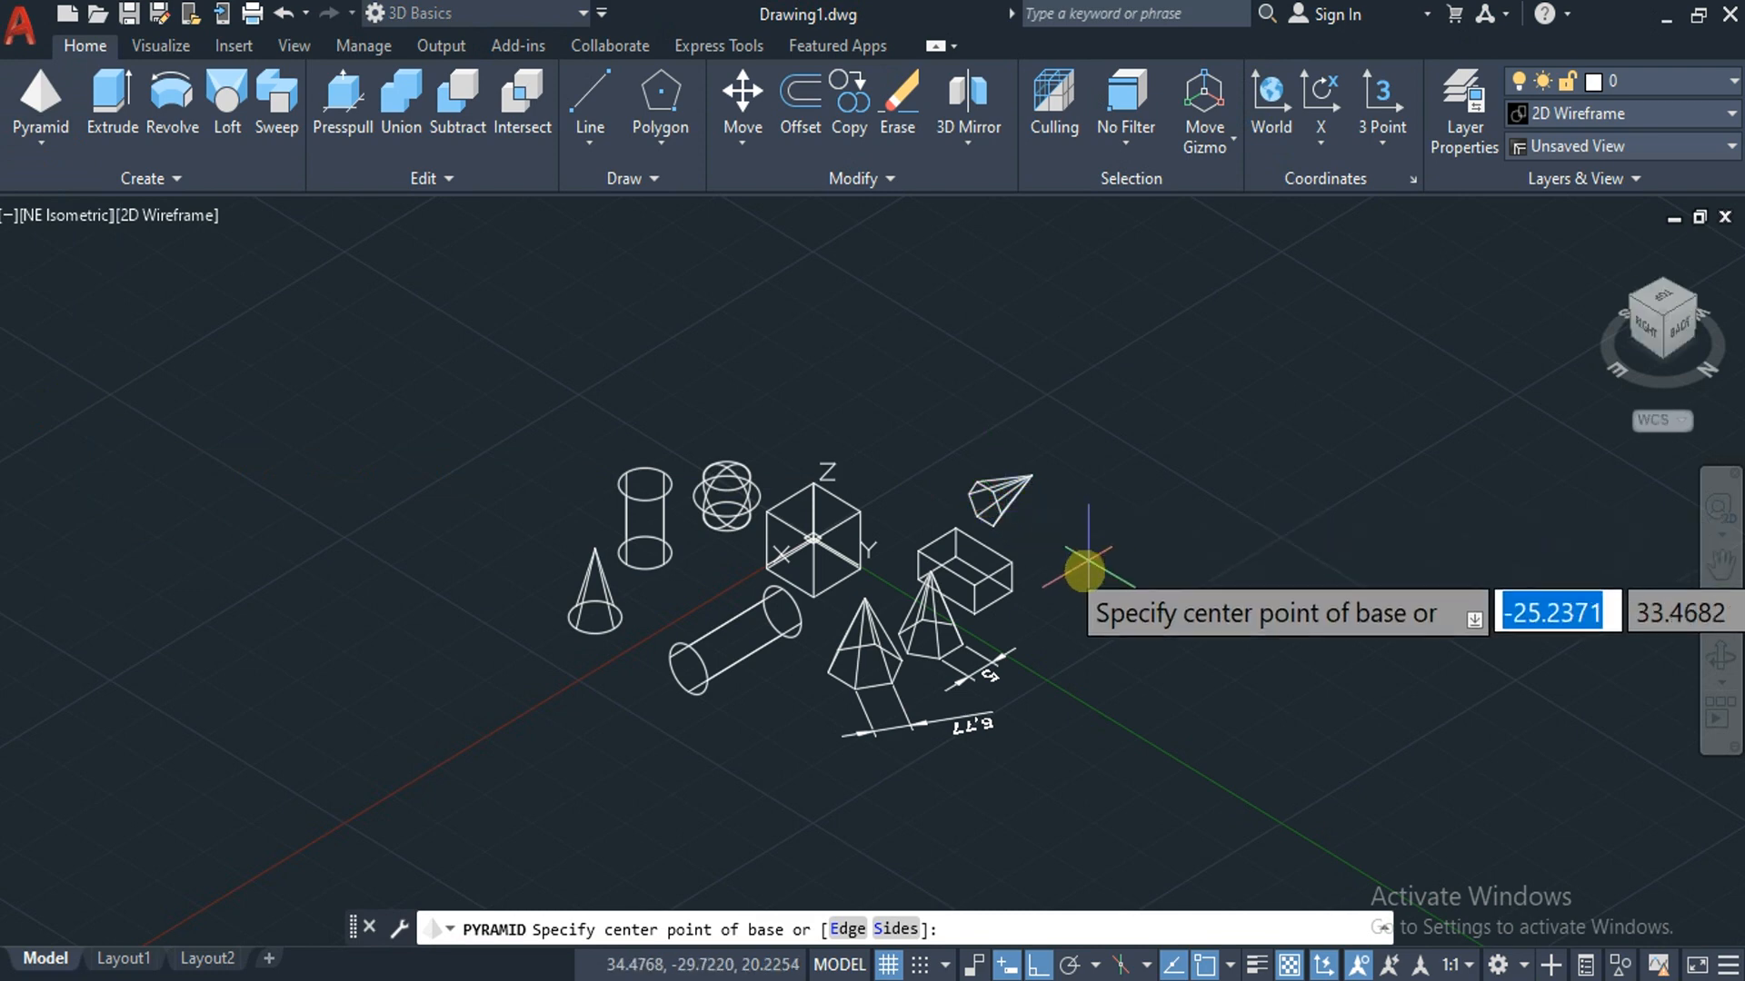
pyautogui.click(1077, 575)
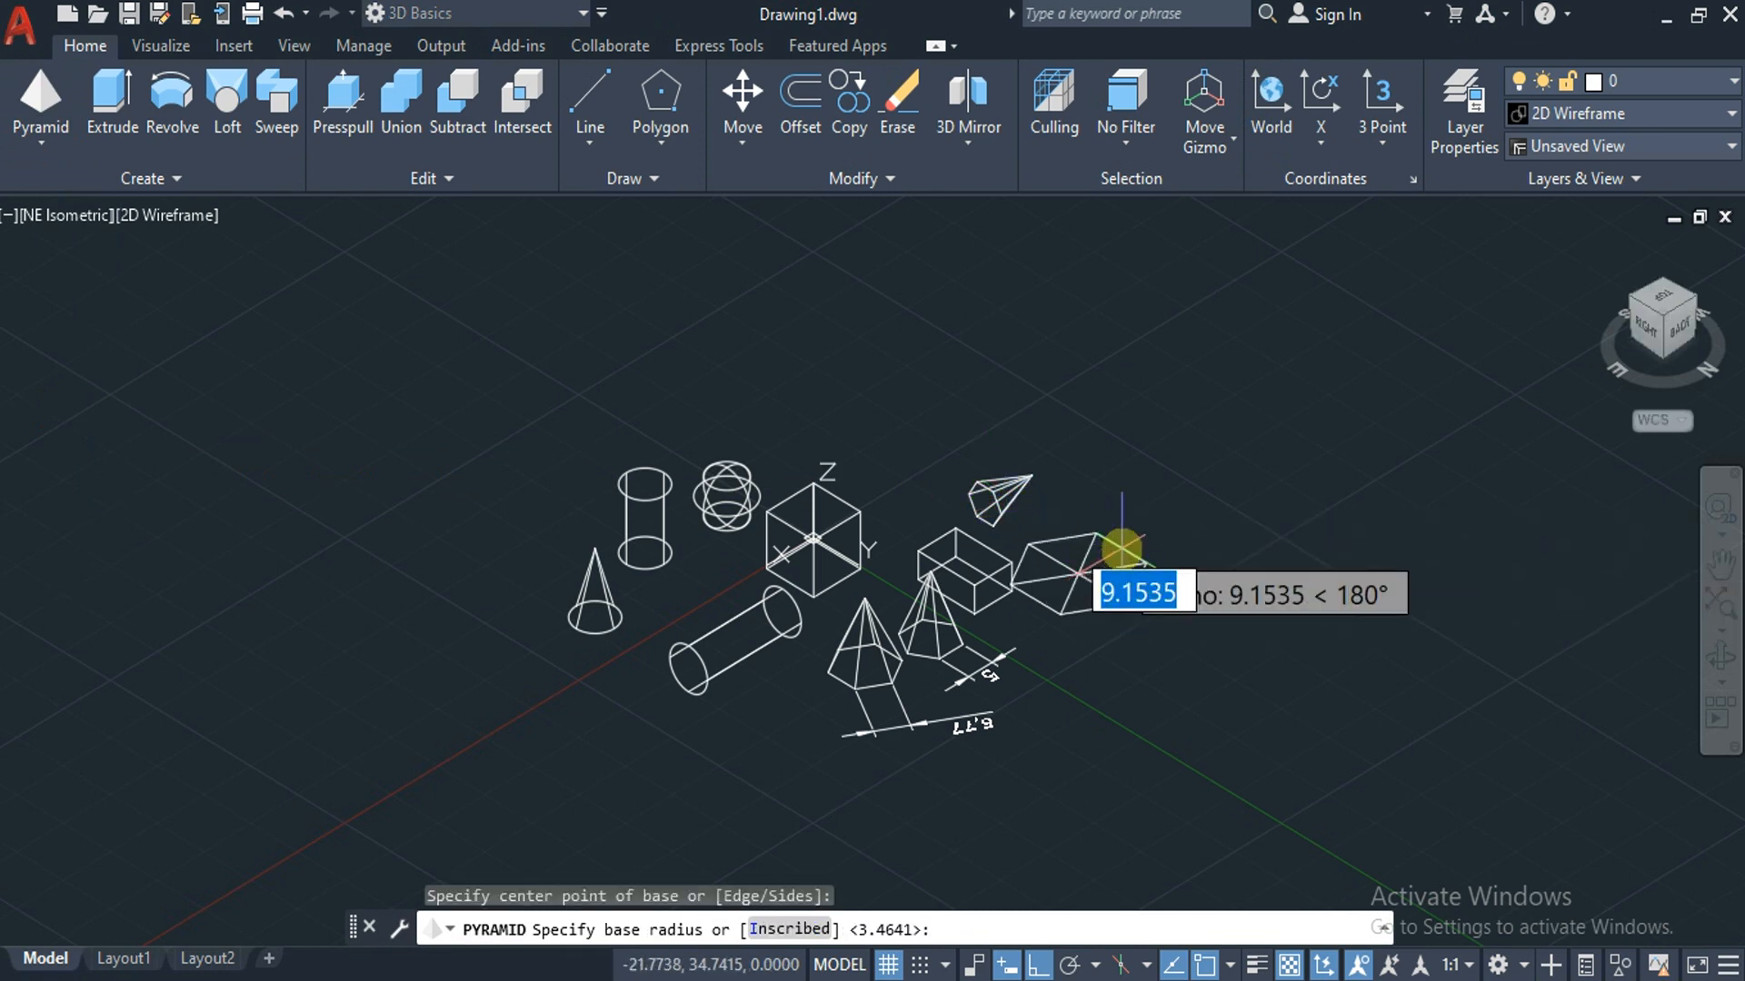
pyautogui.click(1139, 533)
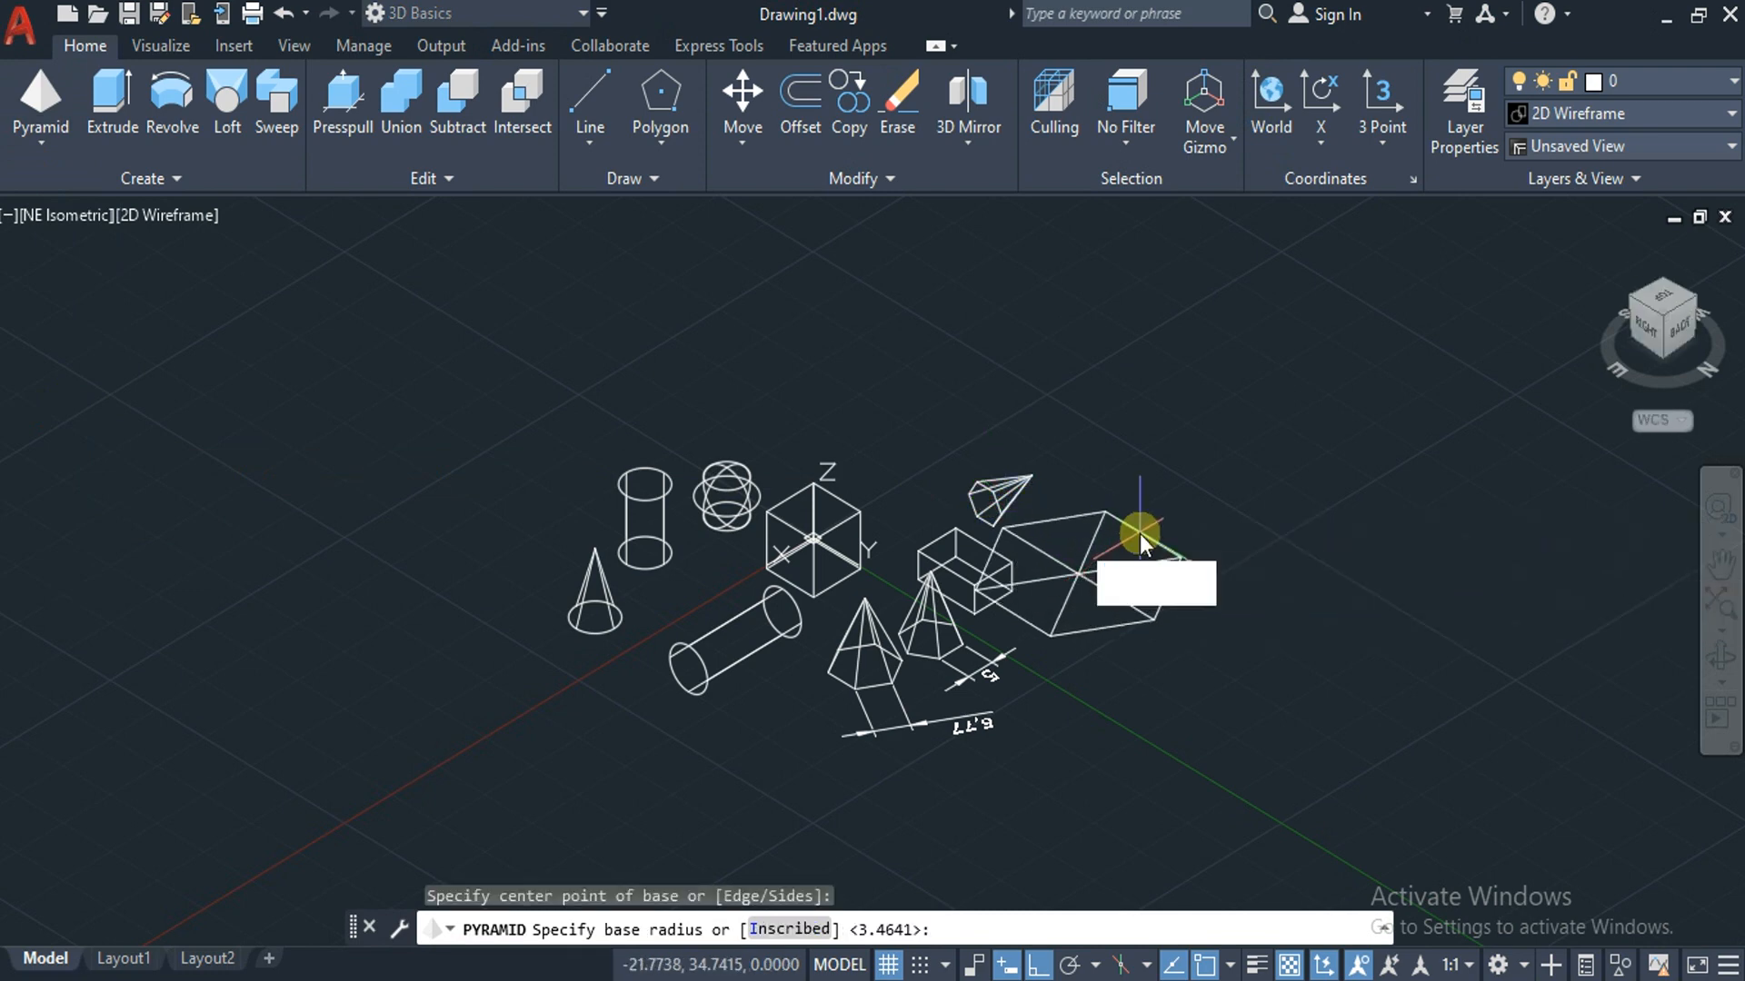
pyautogui.press('Return')
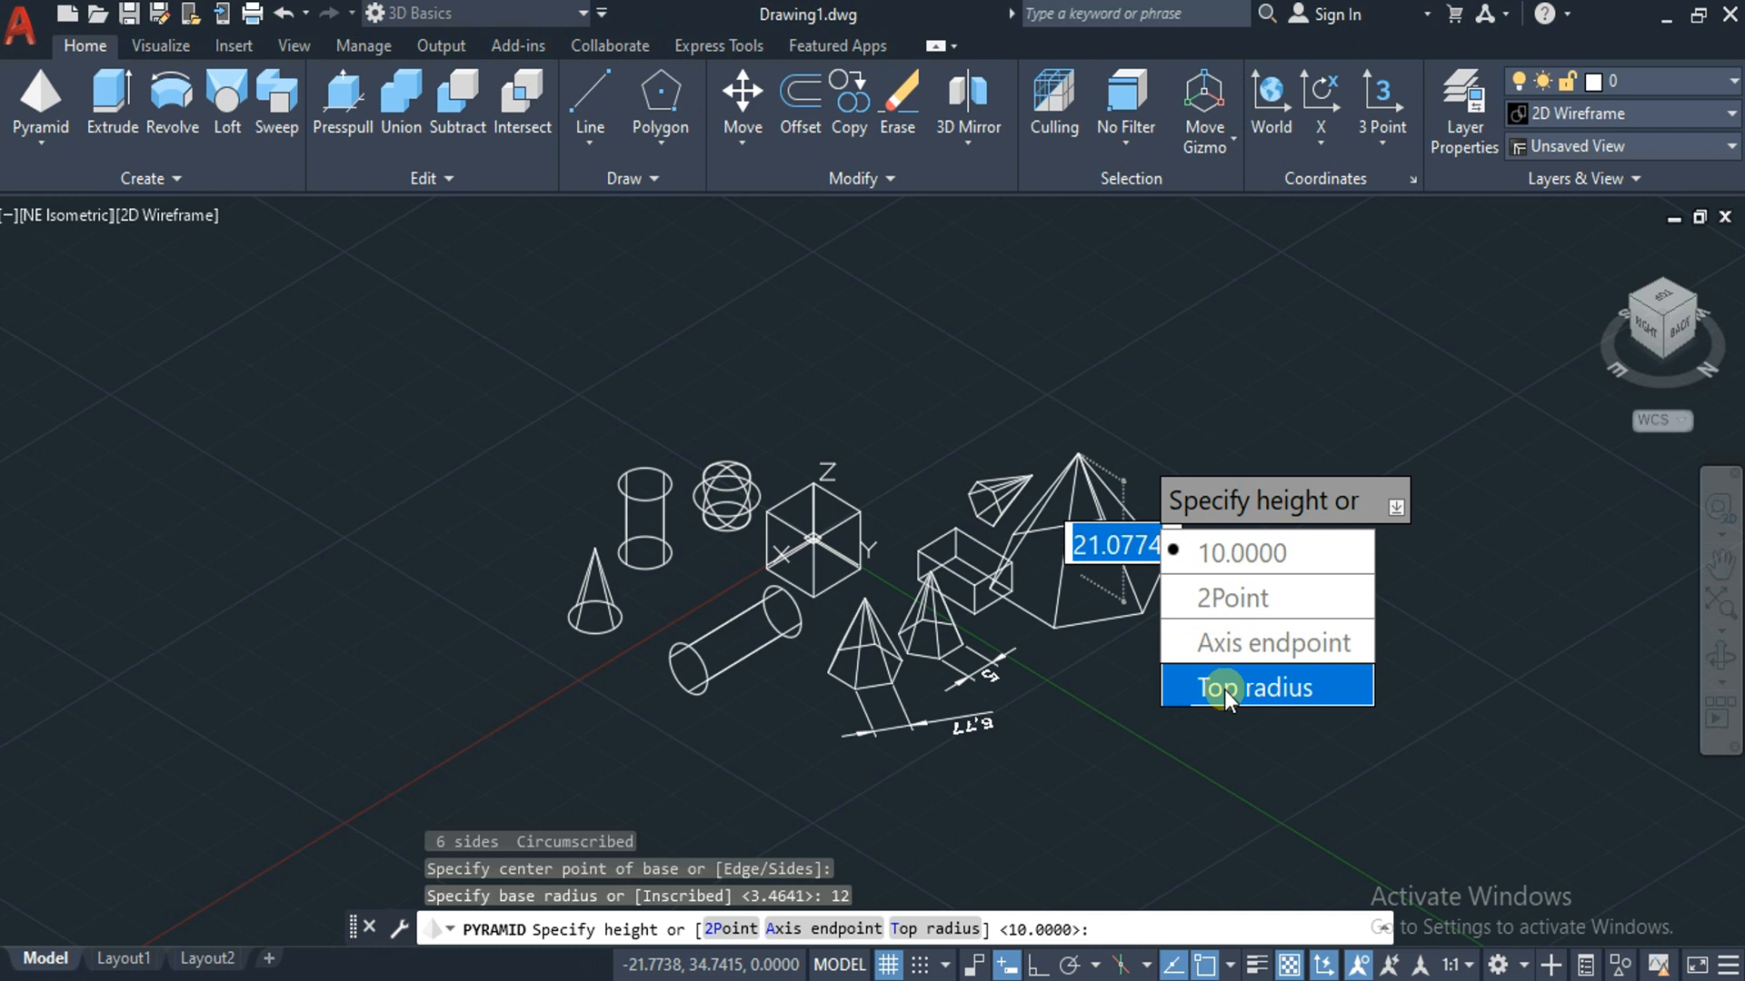
pyautogui.click(1224, 687)
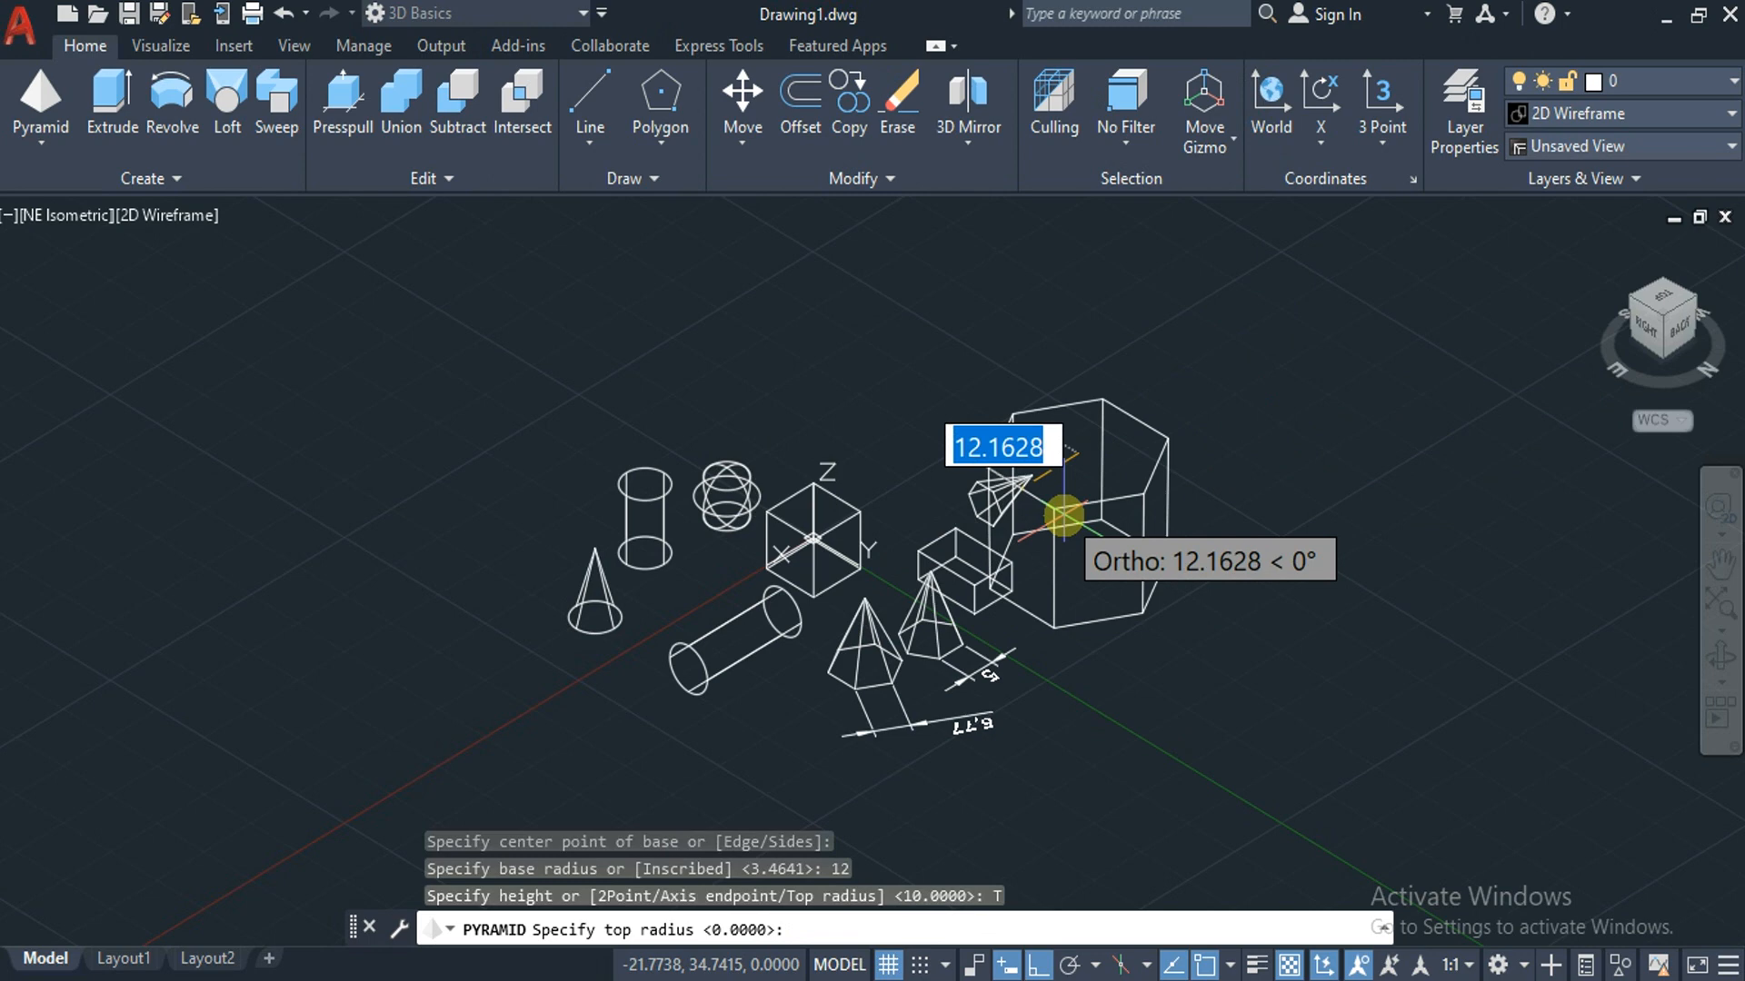
pyautogui.write('5')
pyautogui.press('Return')
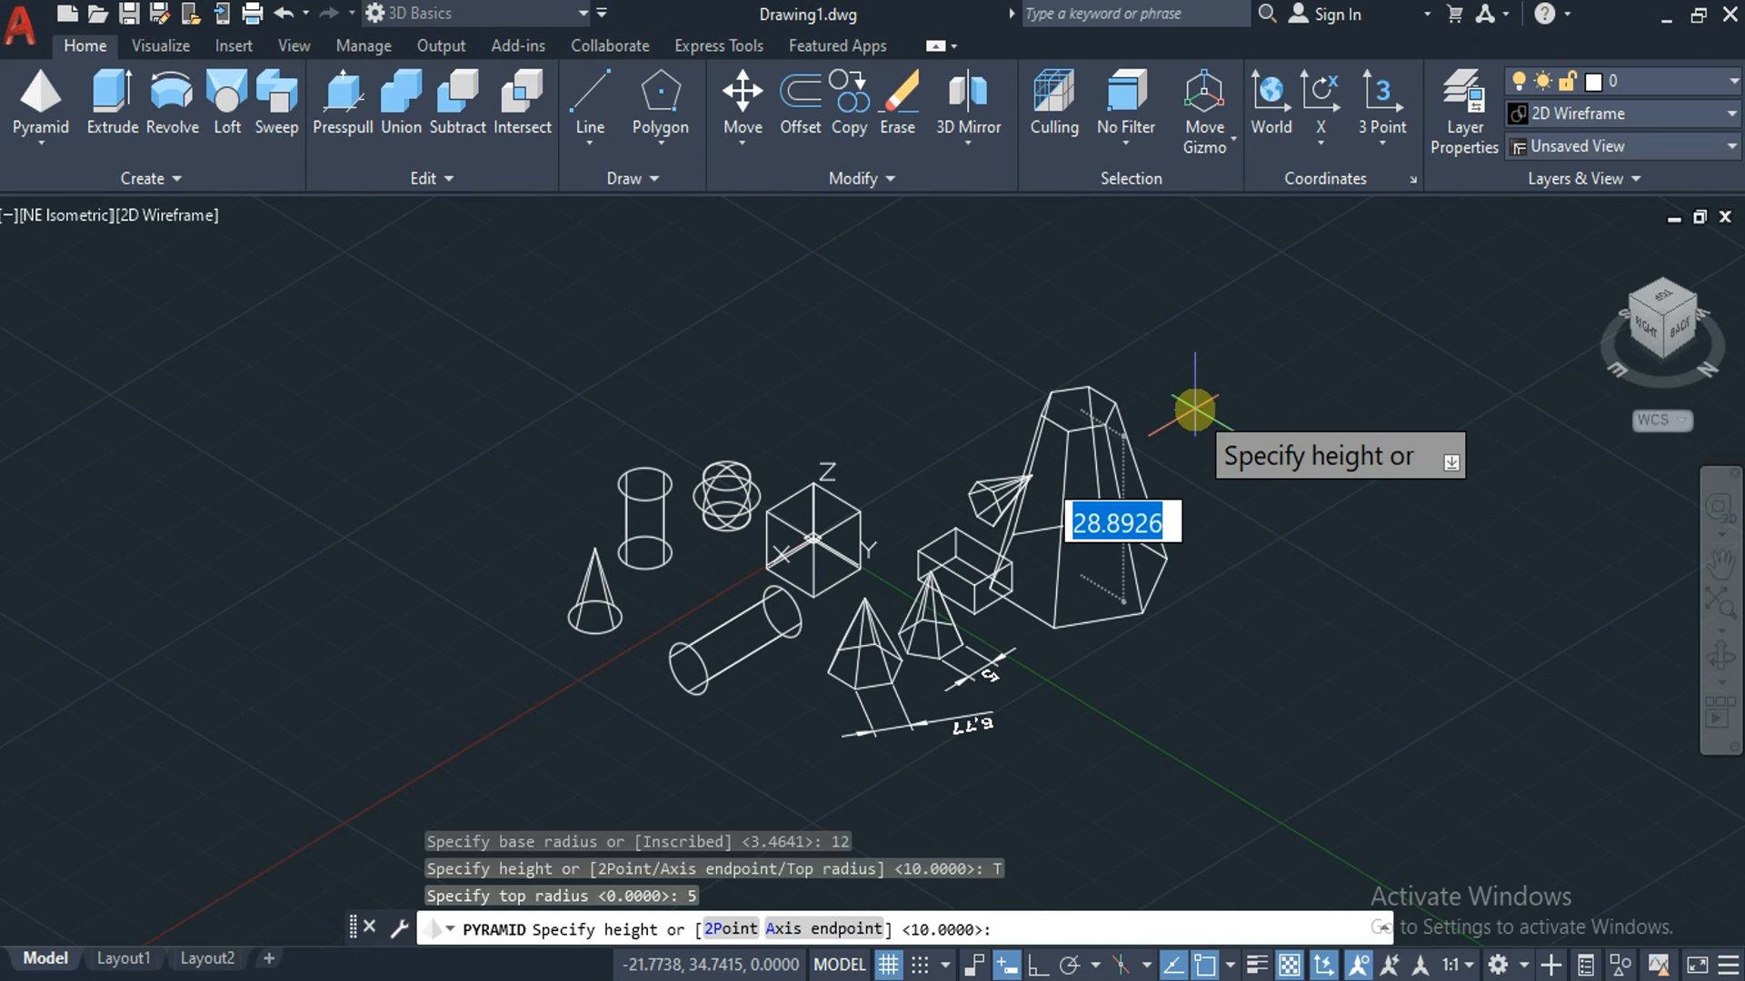
pyautogui.write('30')
pyautogui.press('Return')
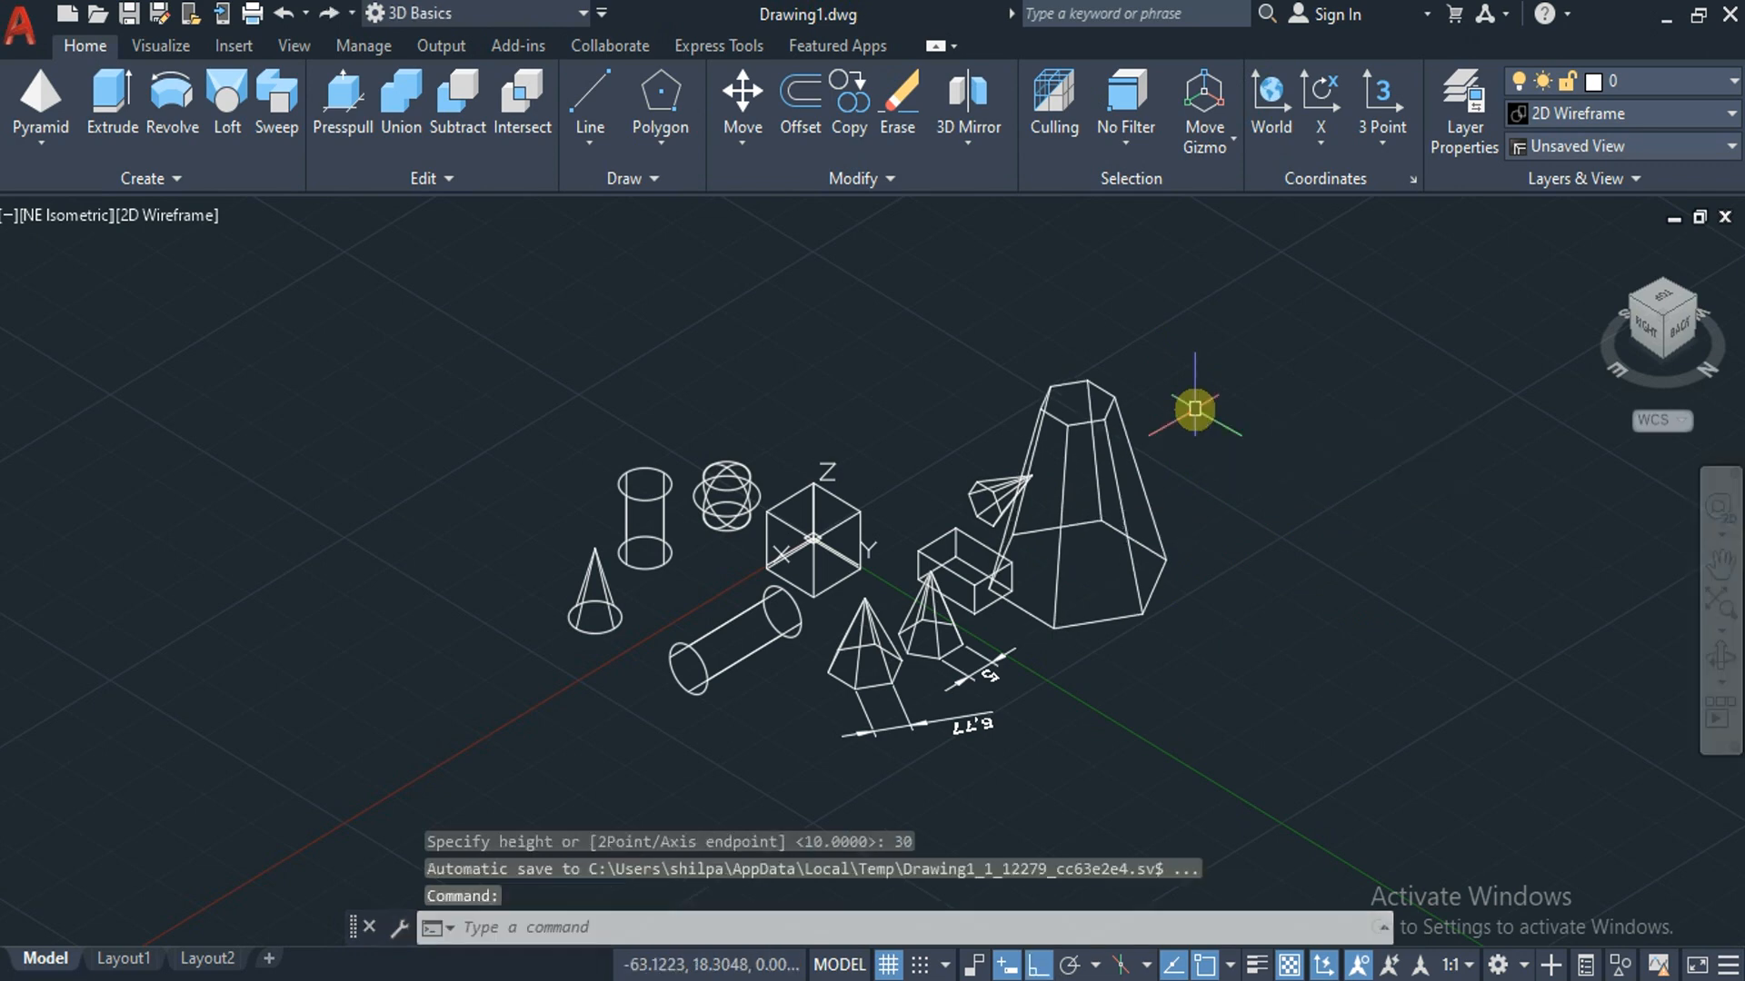
# Create a wedge in the open space beside the truncated pyramid, using the Cube option with a length of 30.
pyautogui.click(46, 146)
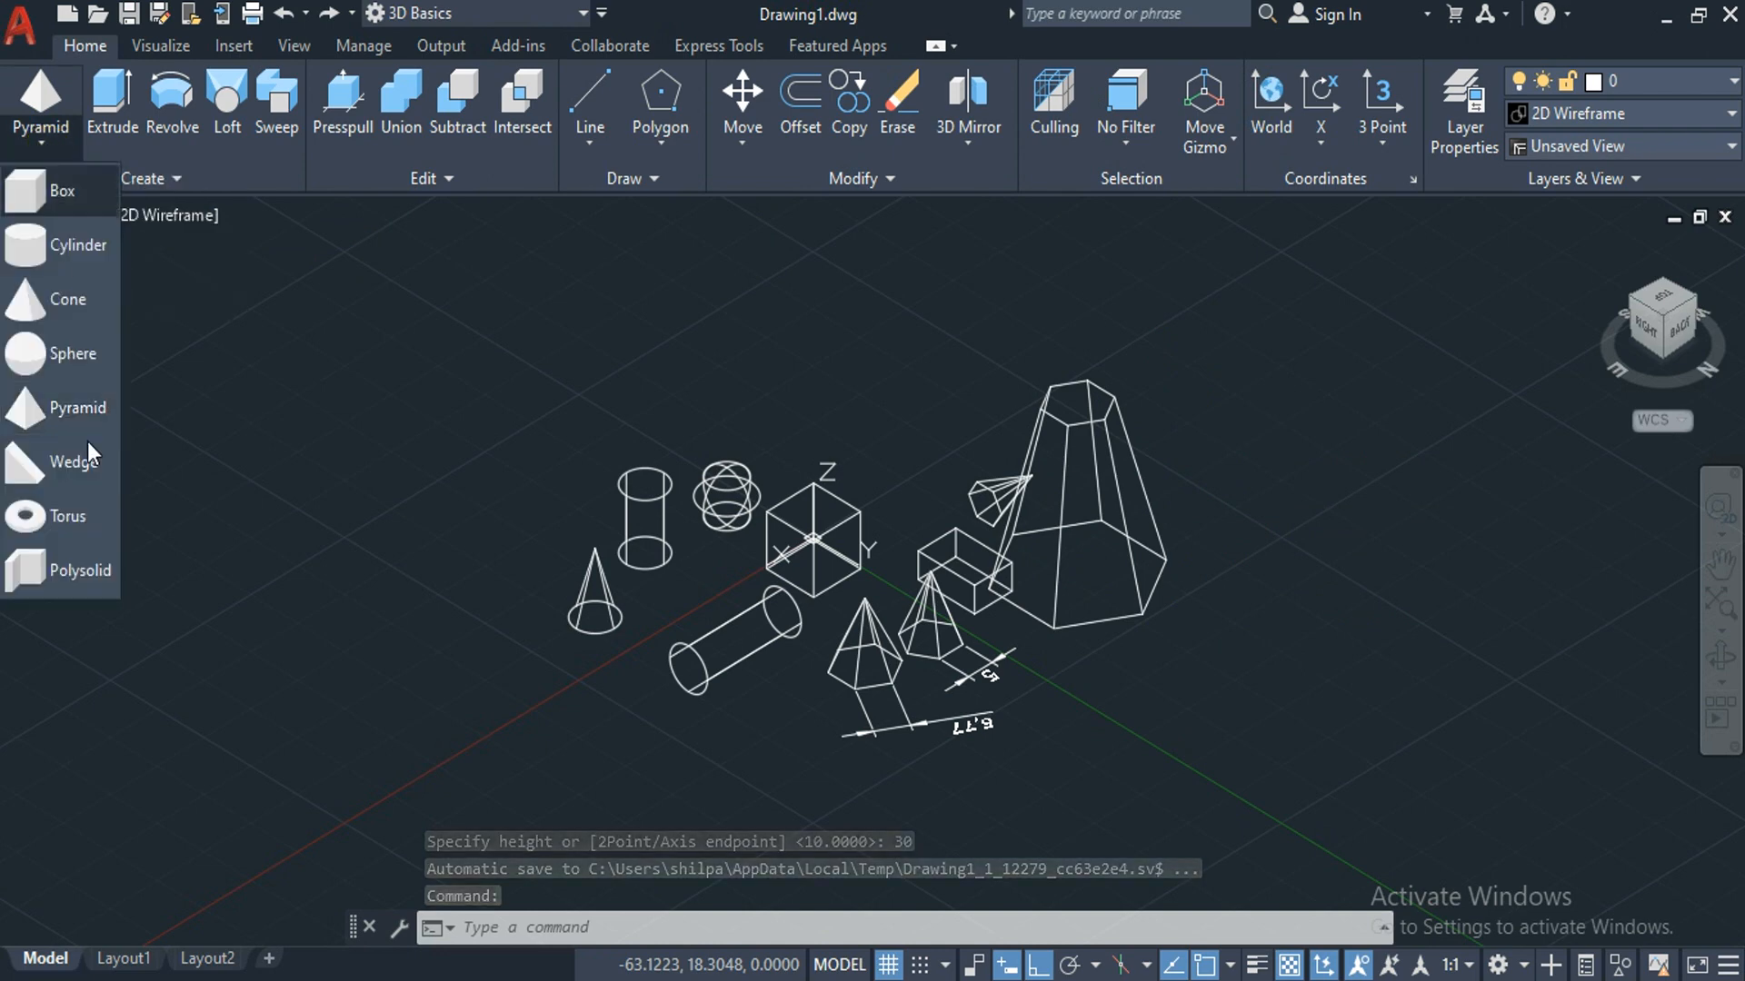
pyautogui.click(87, 466)
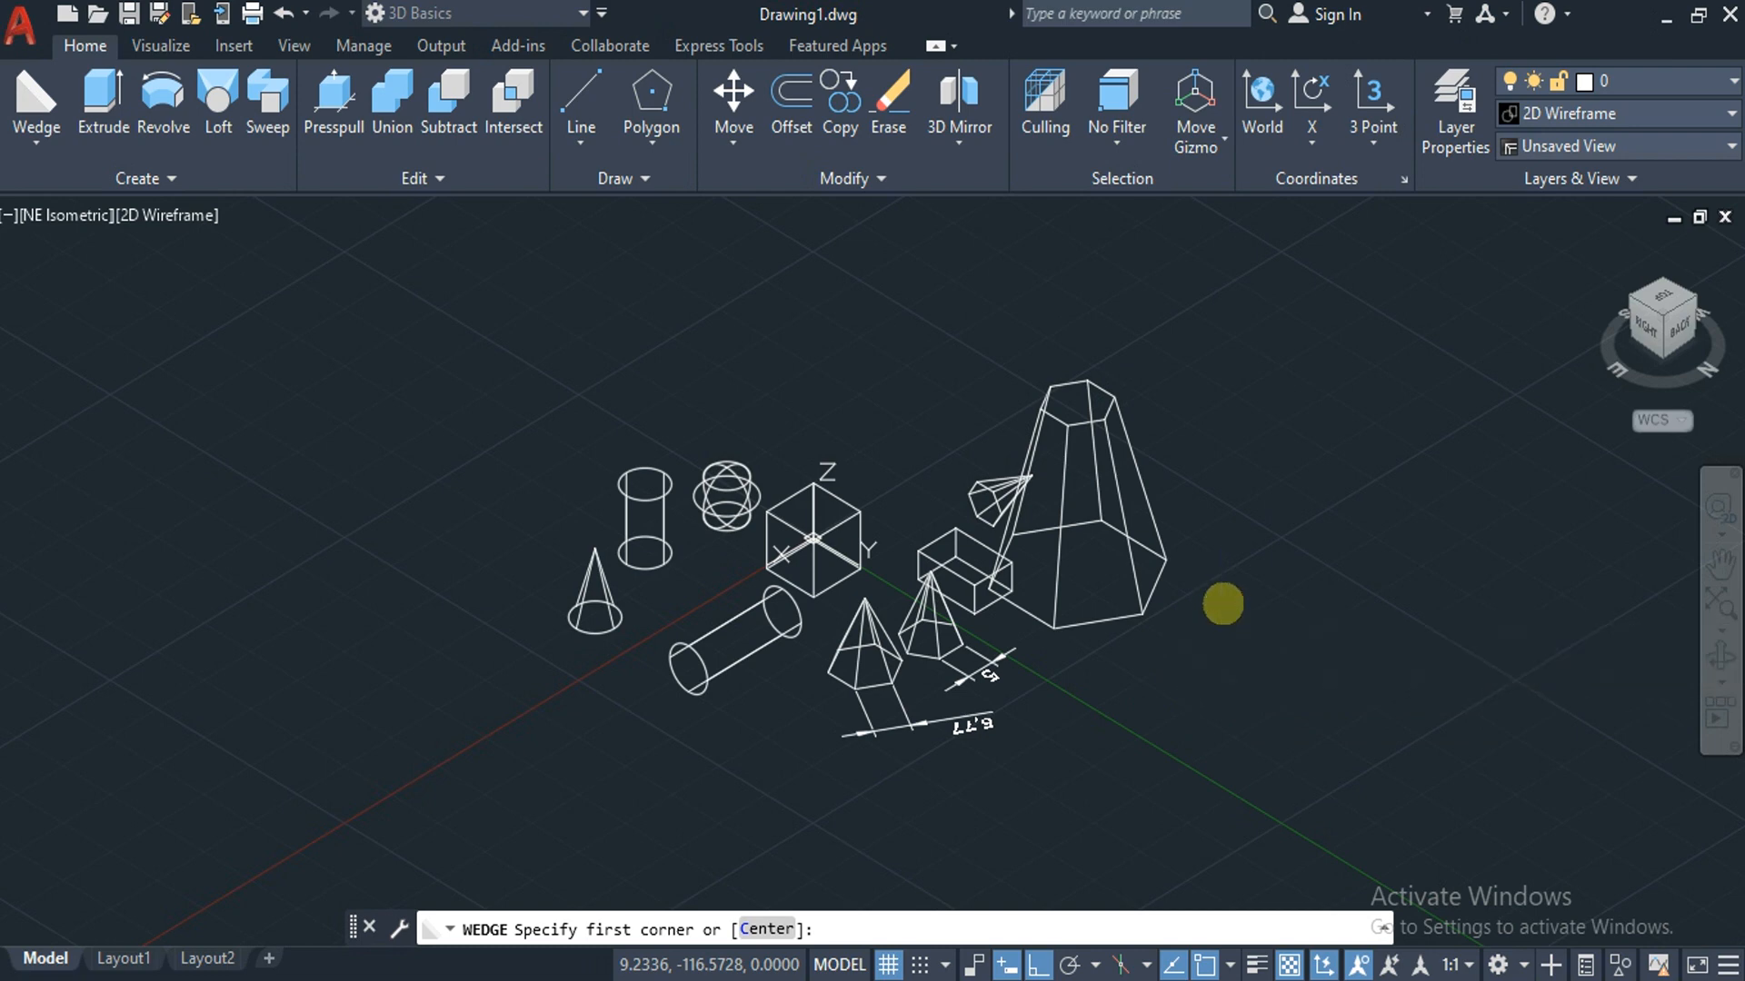
pyautogui.click(1223, 604)
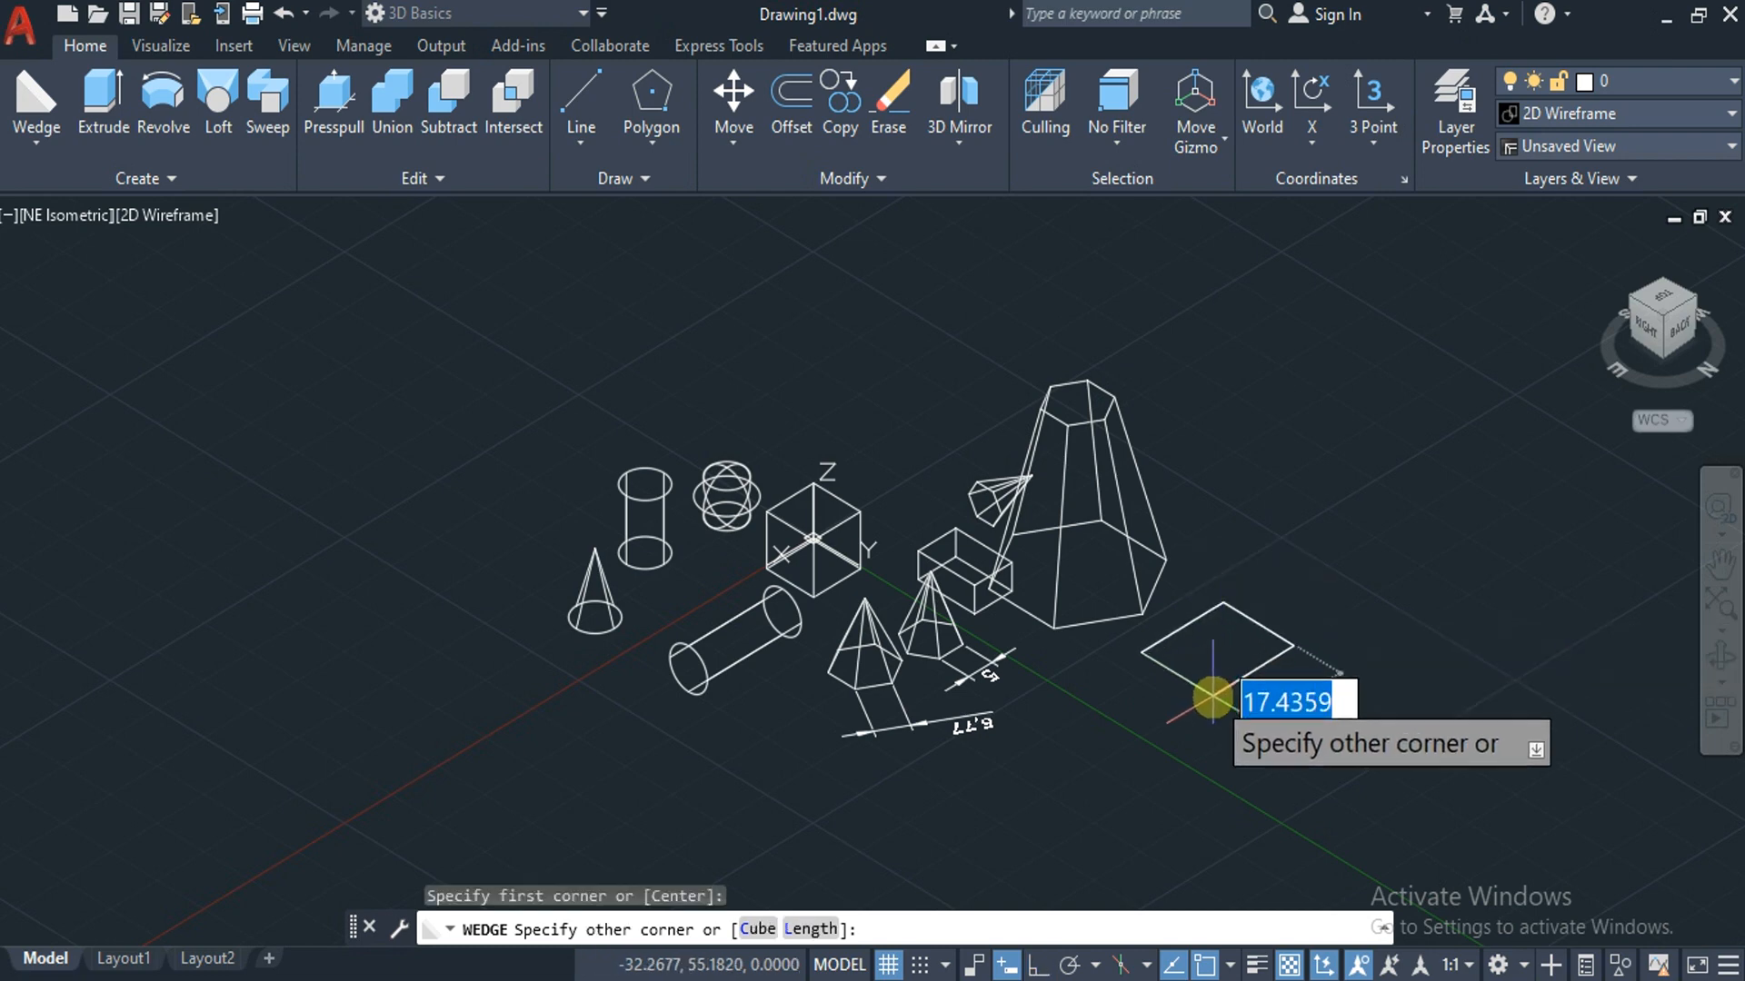
pyautogui.press('Down')
pyautogui.press('Down')
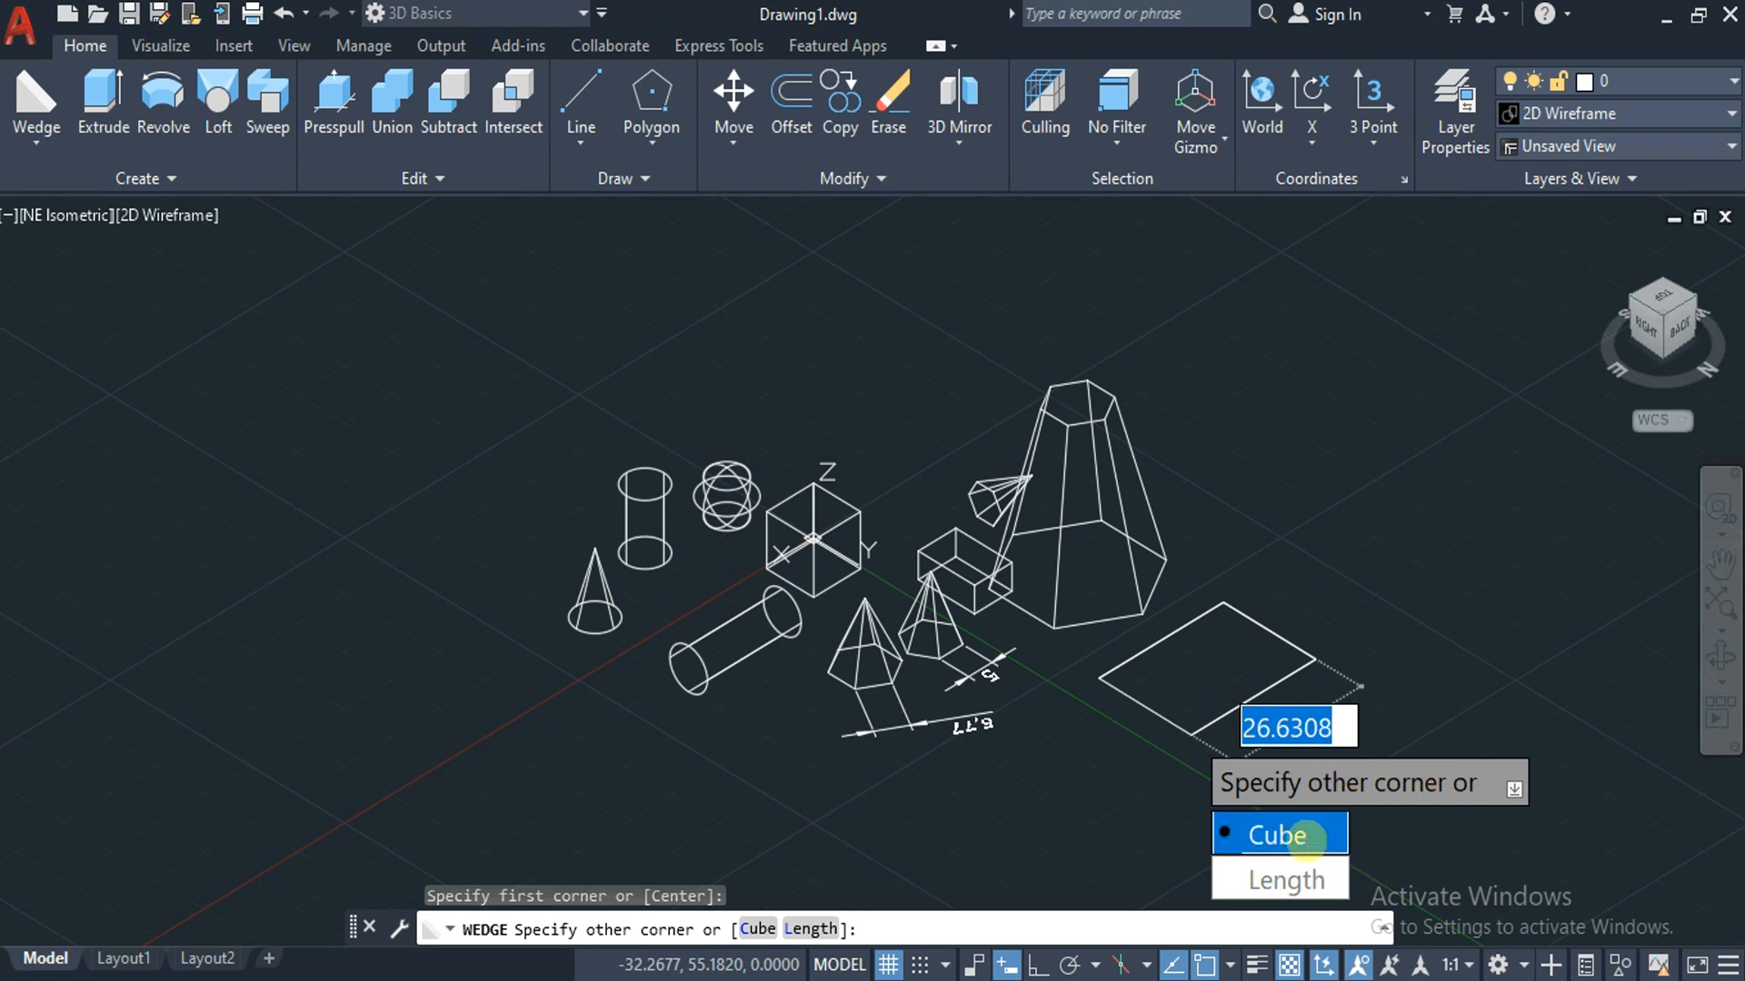
pyautogui.click(1301, 835)
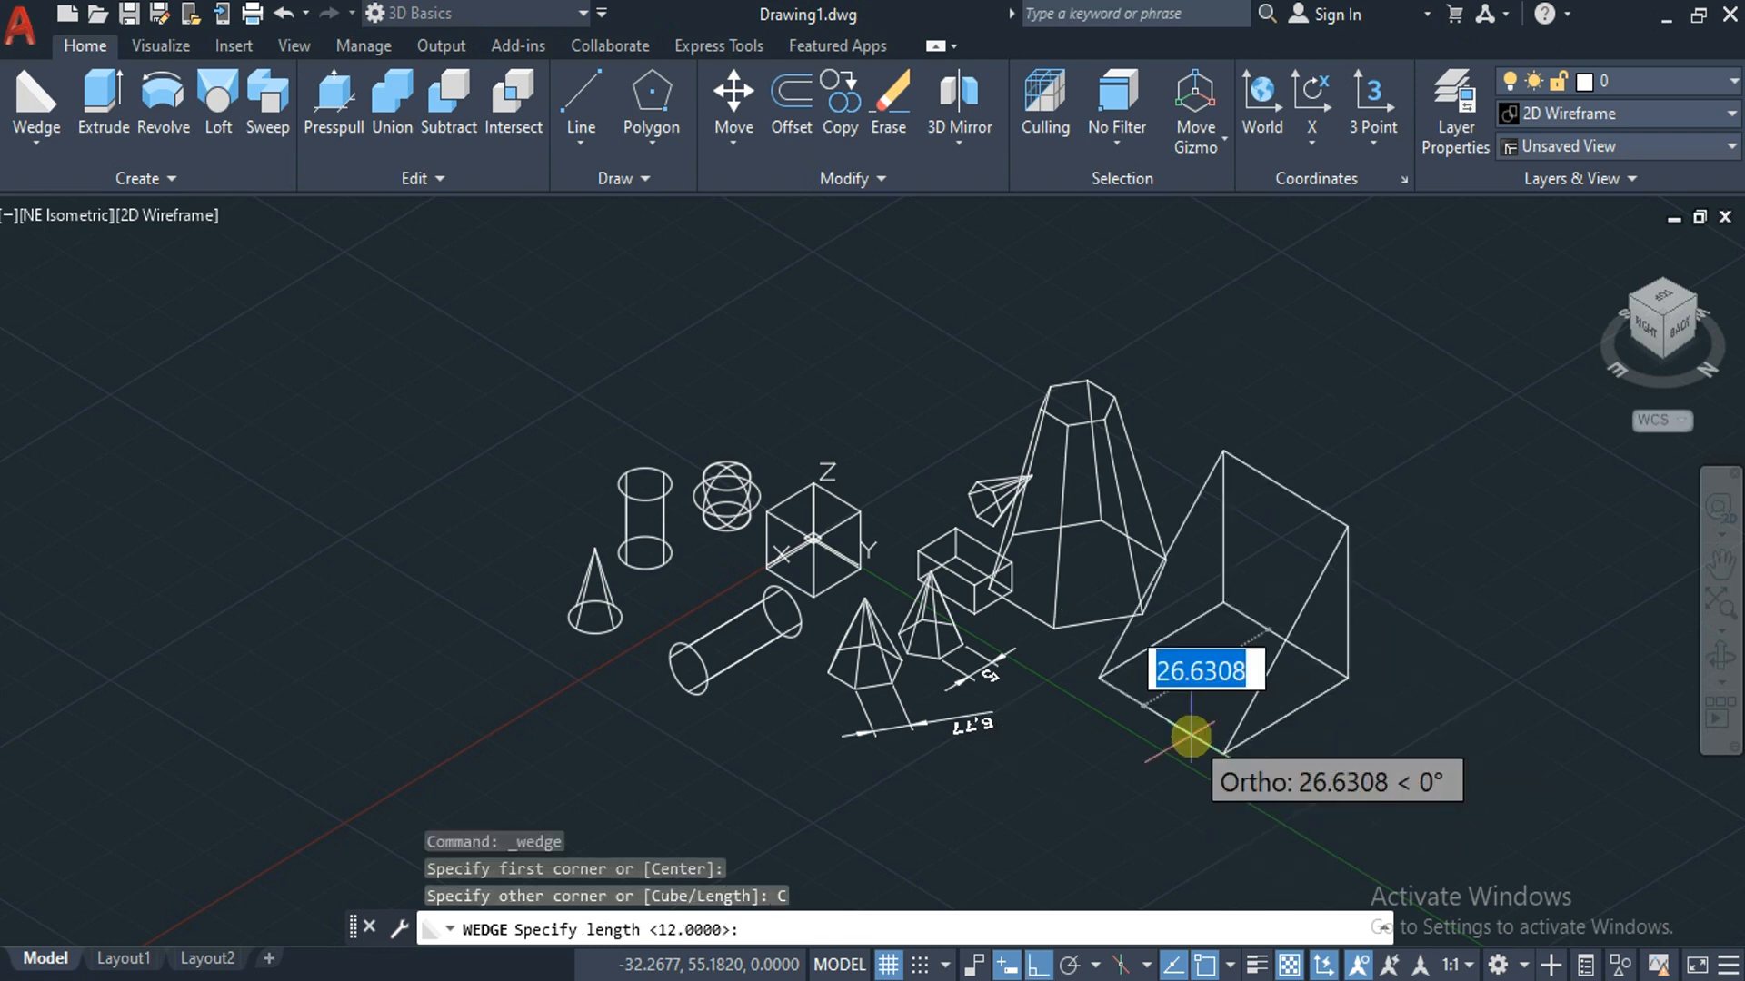
pyautogui.write('30')
pyautogui.press('Return')
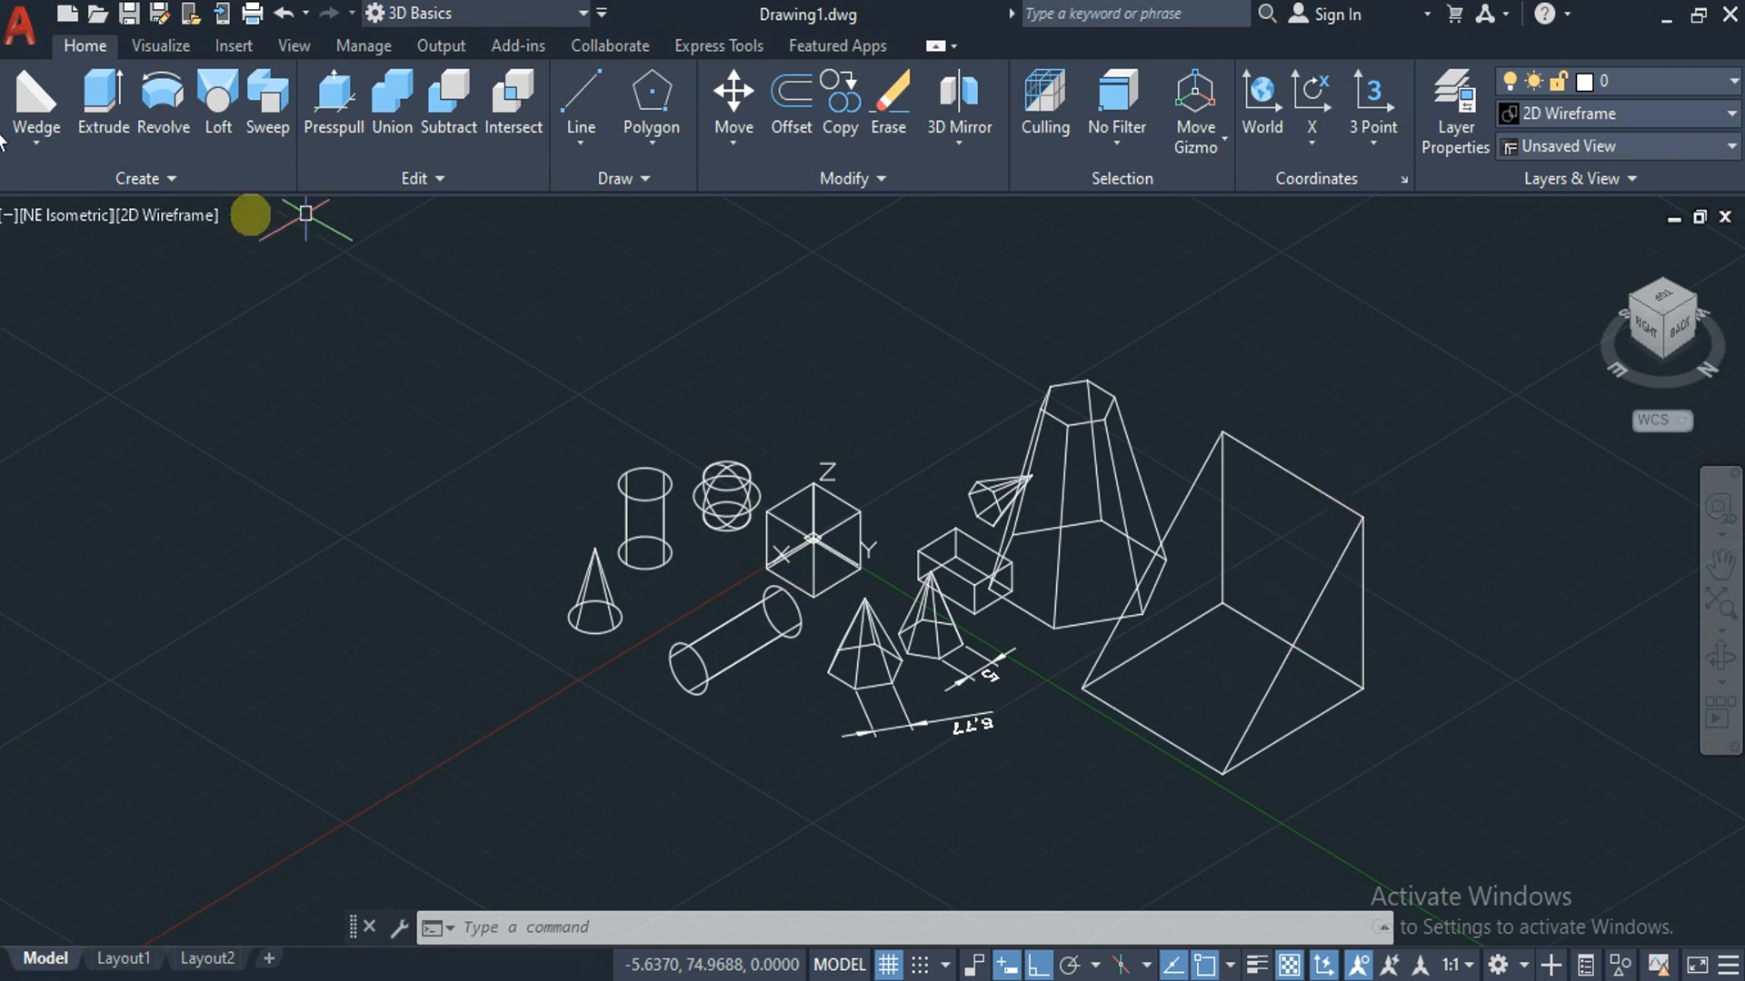
# Create a torus beyond the small cone and upright cylinder with radius 15 and a freehand tube radius of about 3.78, with Ortho off.
pyautogui.click(27, 149)
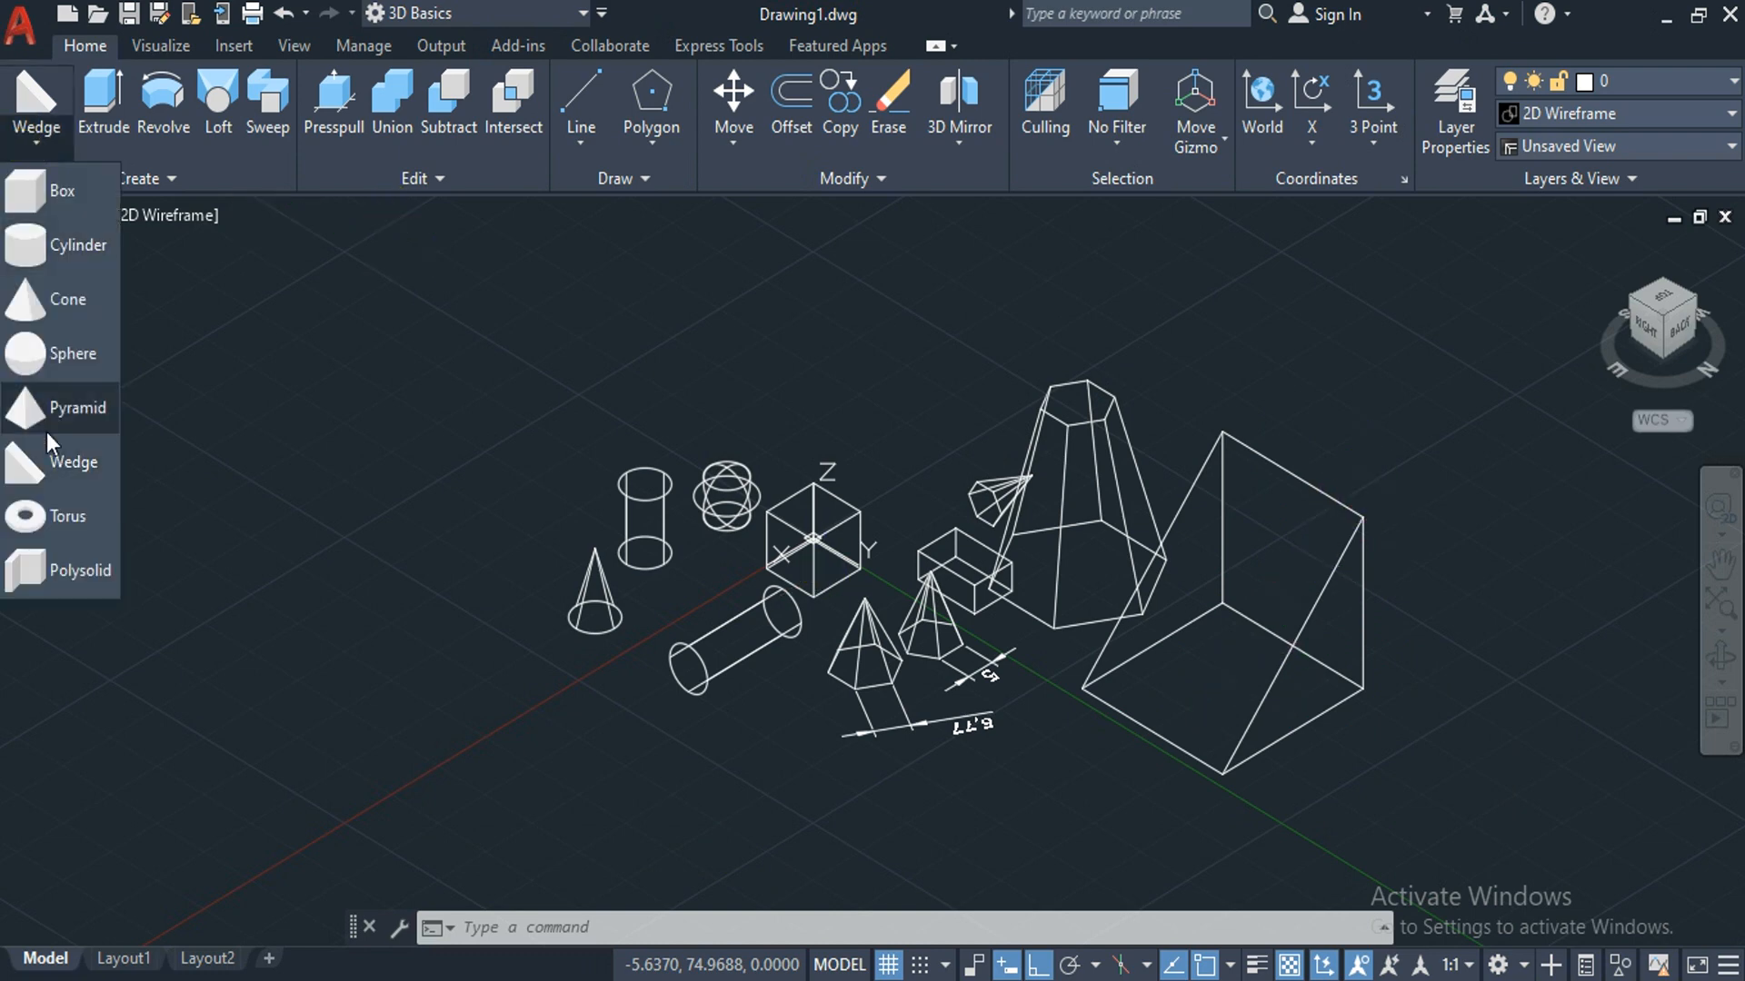
pyautogui.click(57, 516)
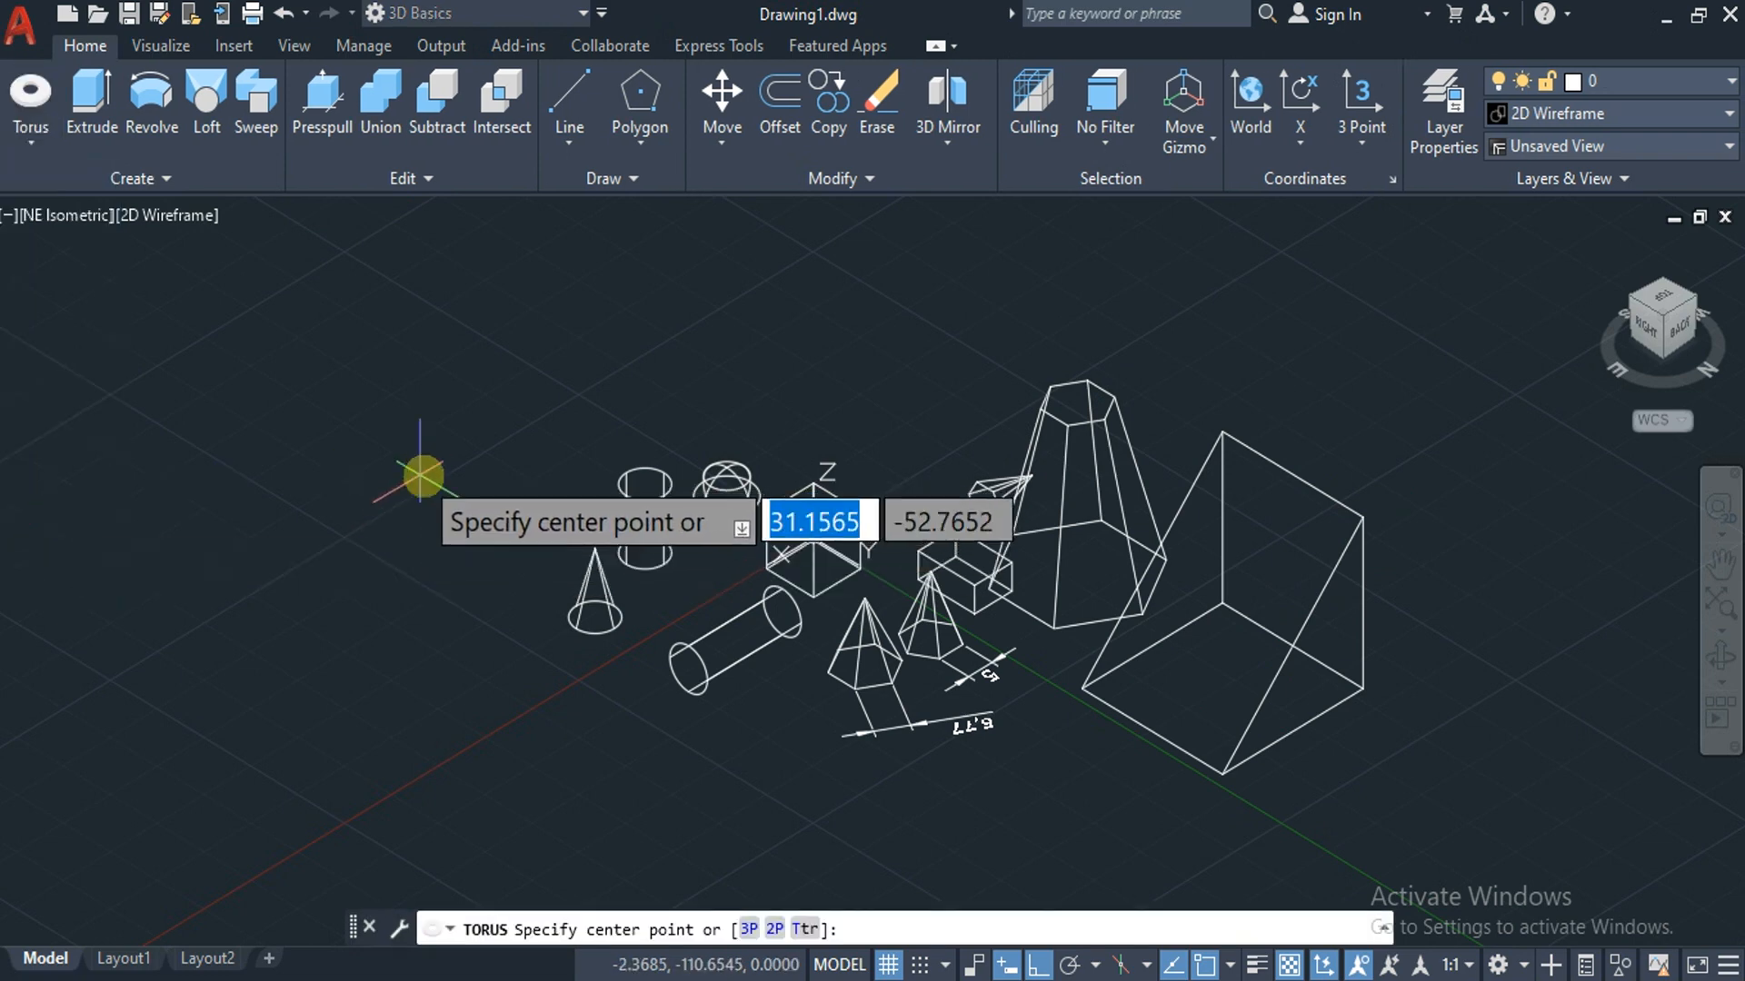
pyautogui.click(395, 527)
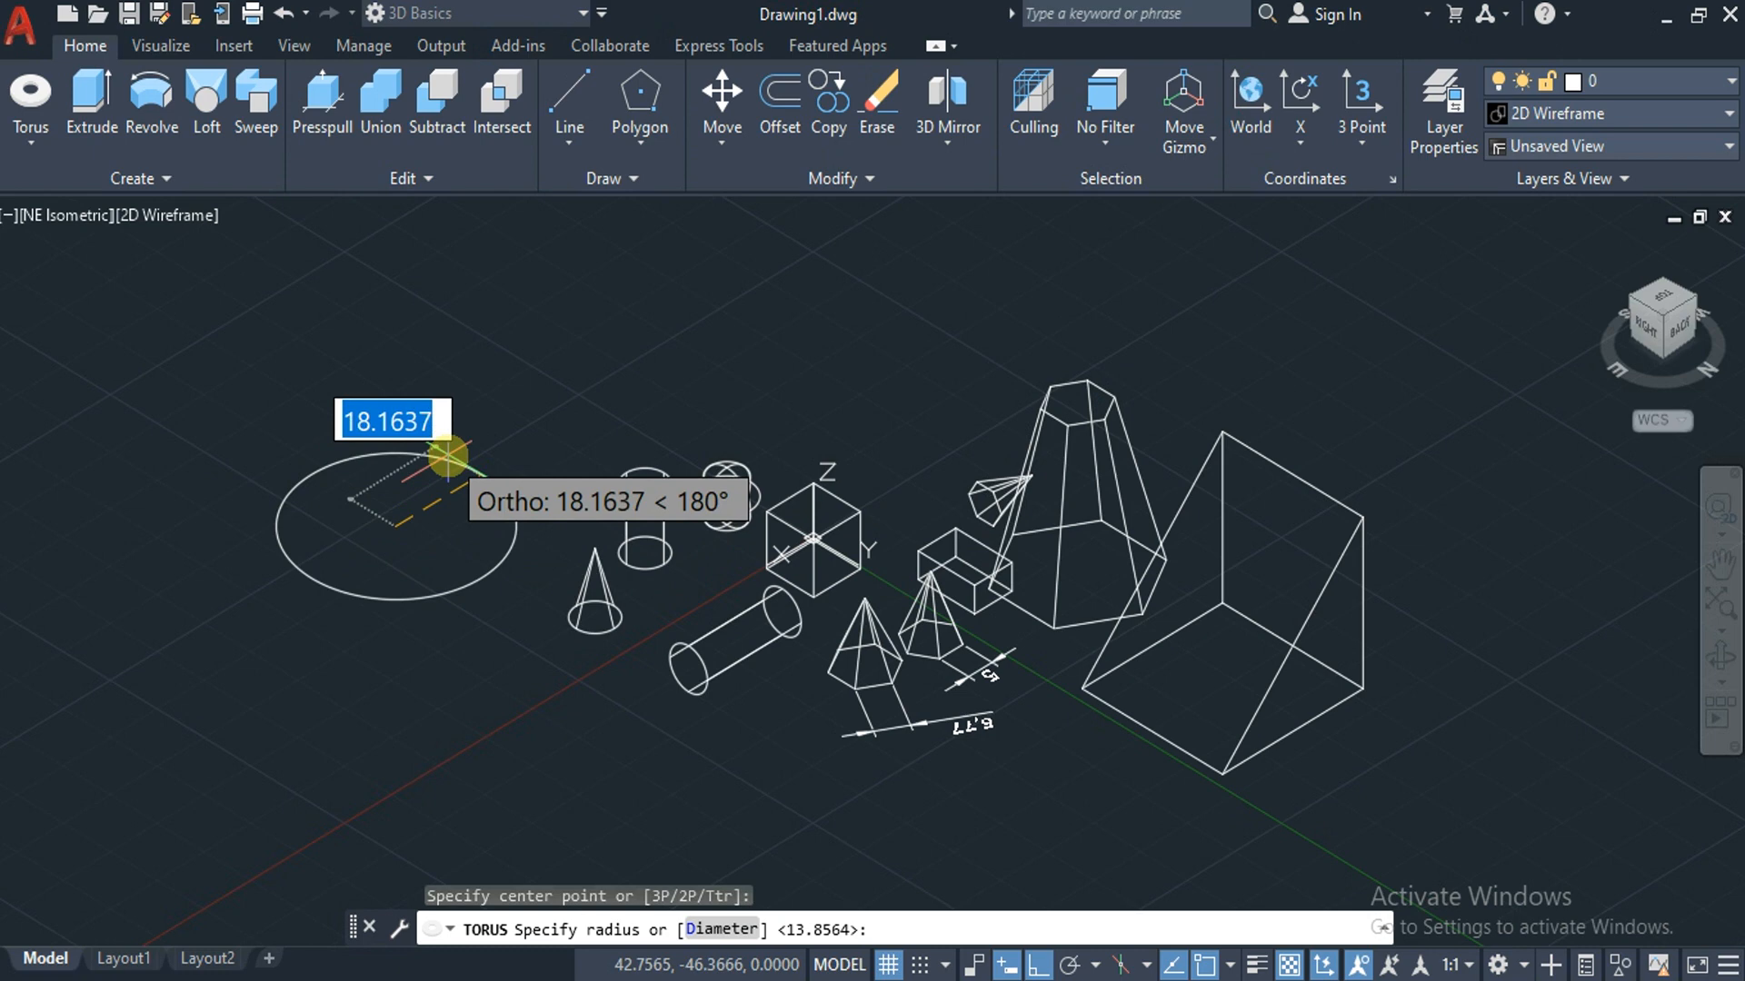
pyautogui.write('15')
pyautogui.press('Return')
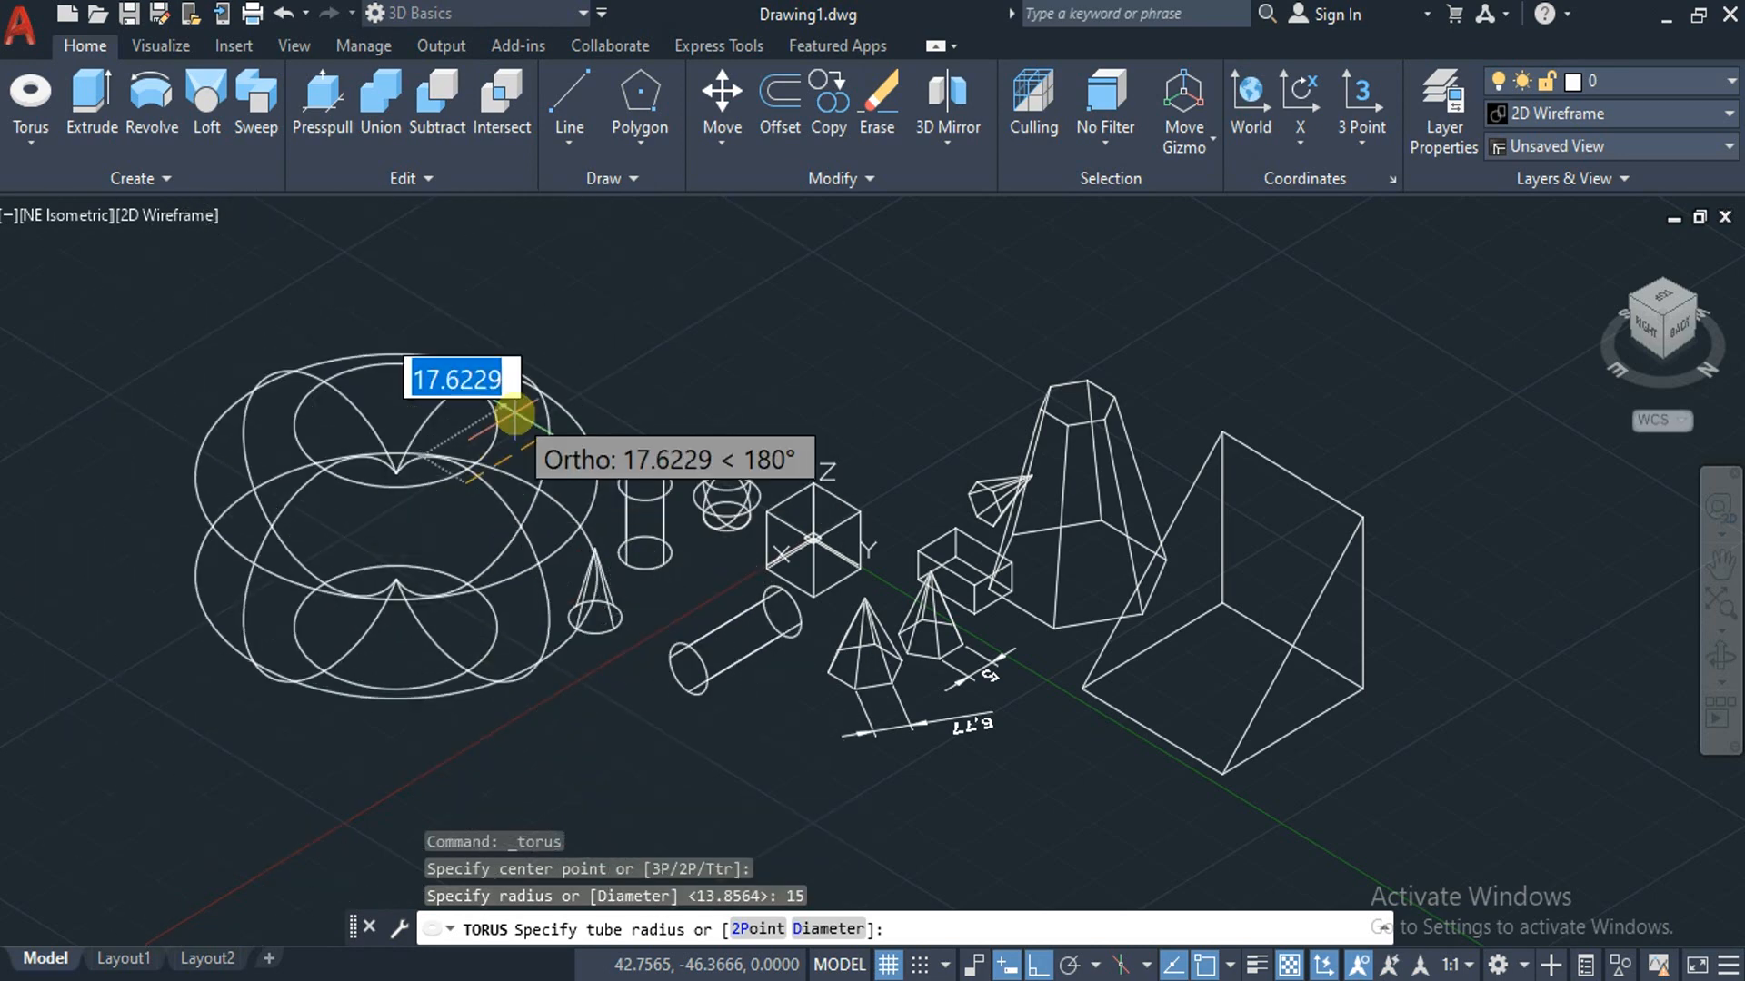
pyautogui.press('F12')
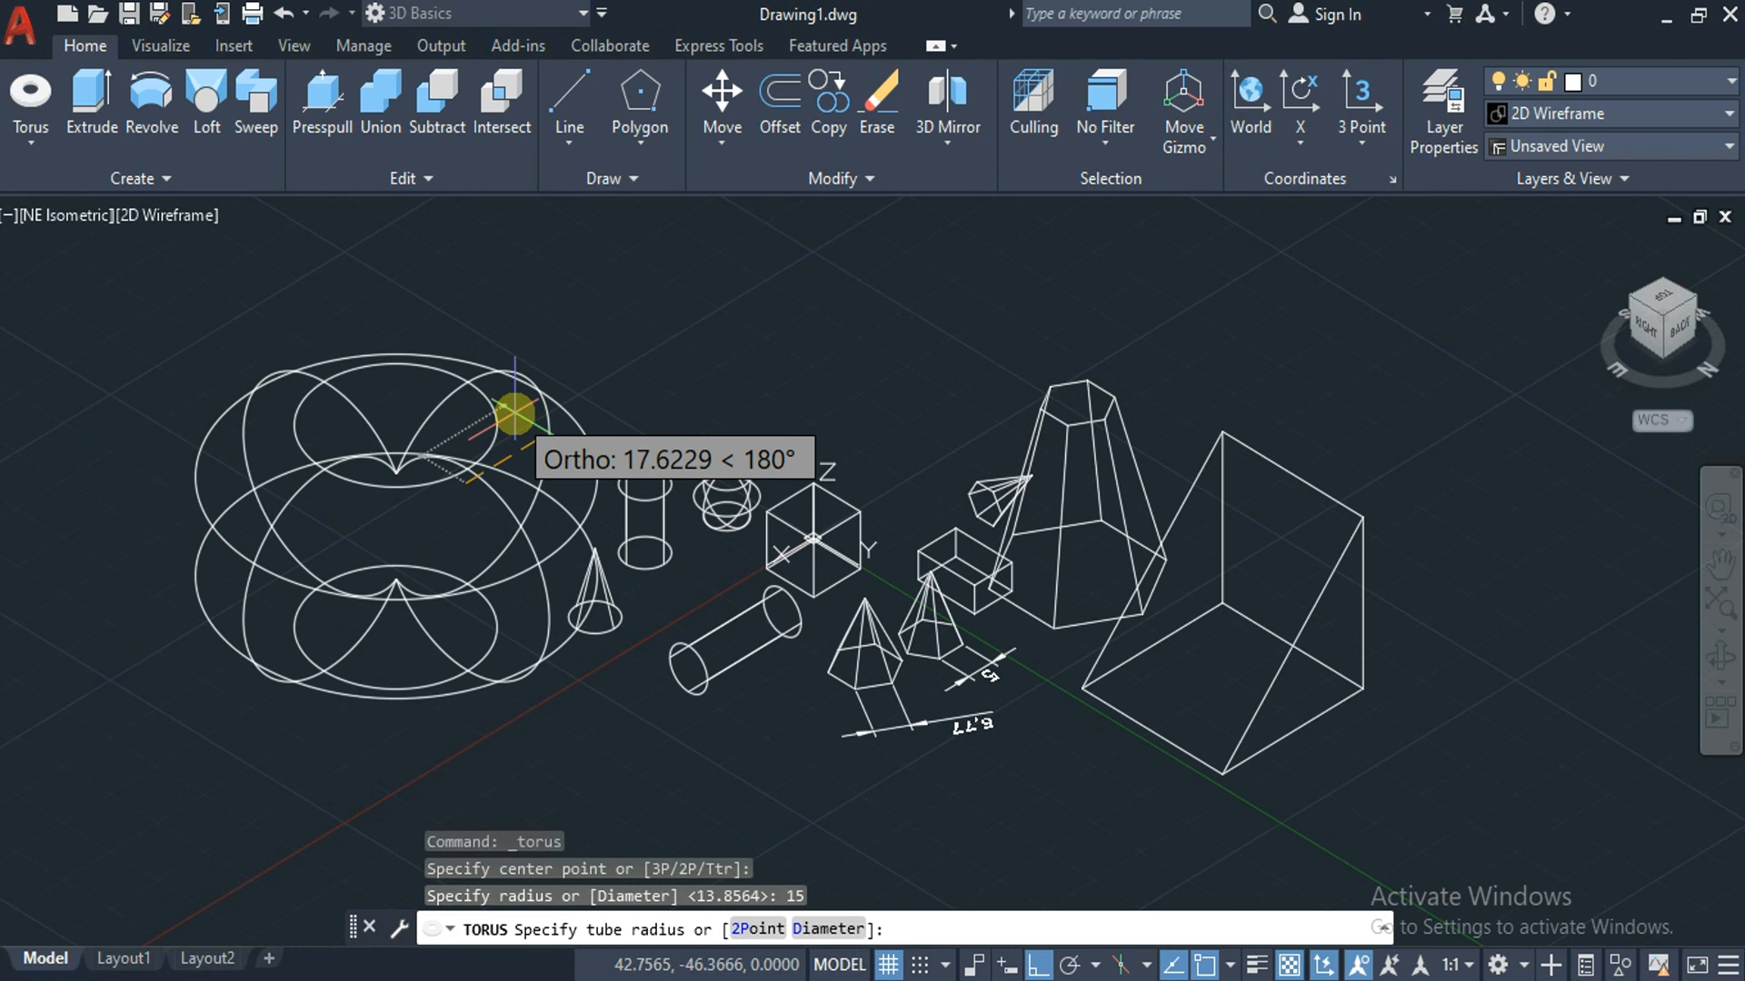
pyautogui.press('F8')
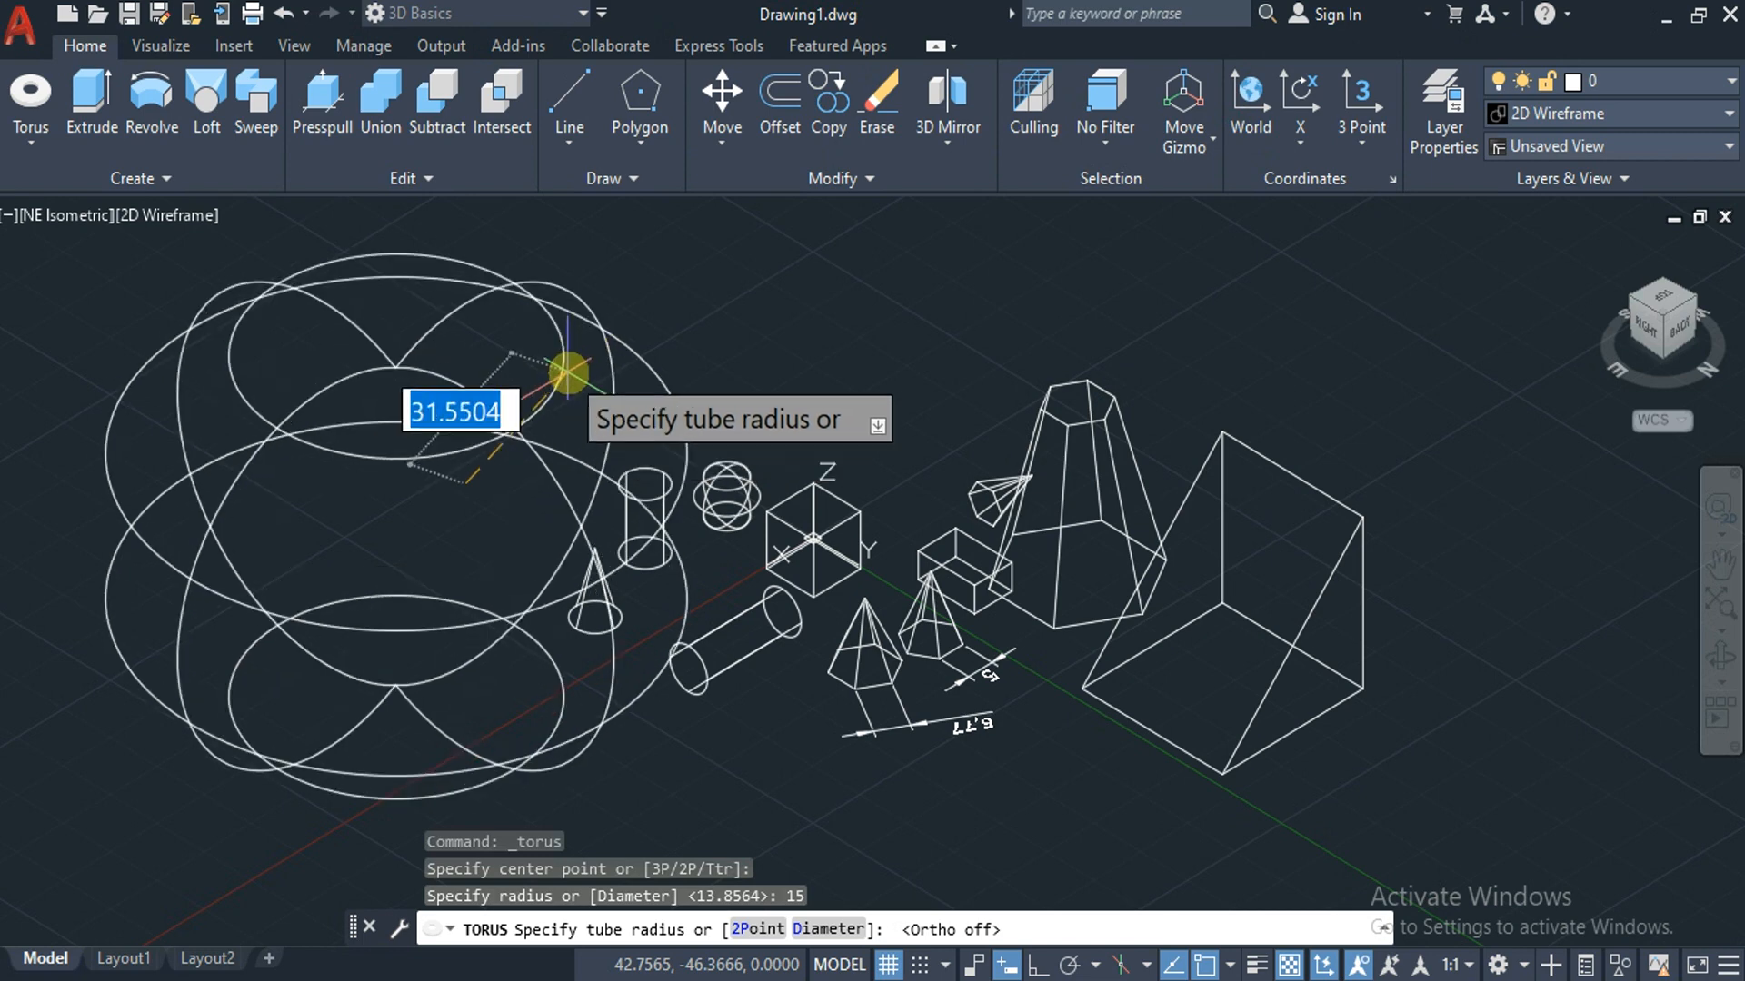
pyautogui.click(488, 477)
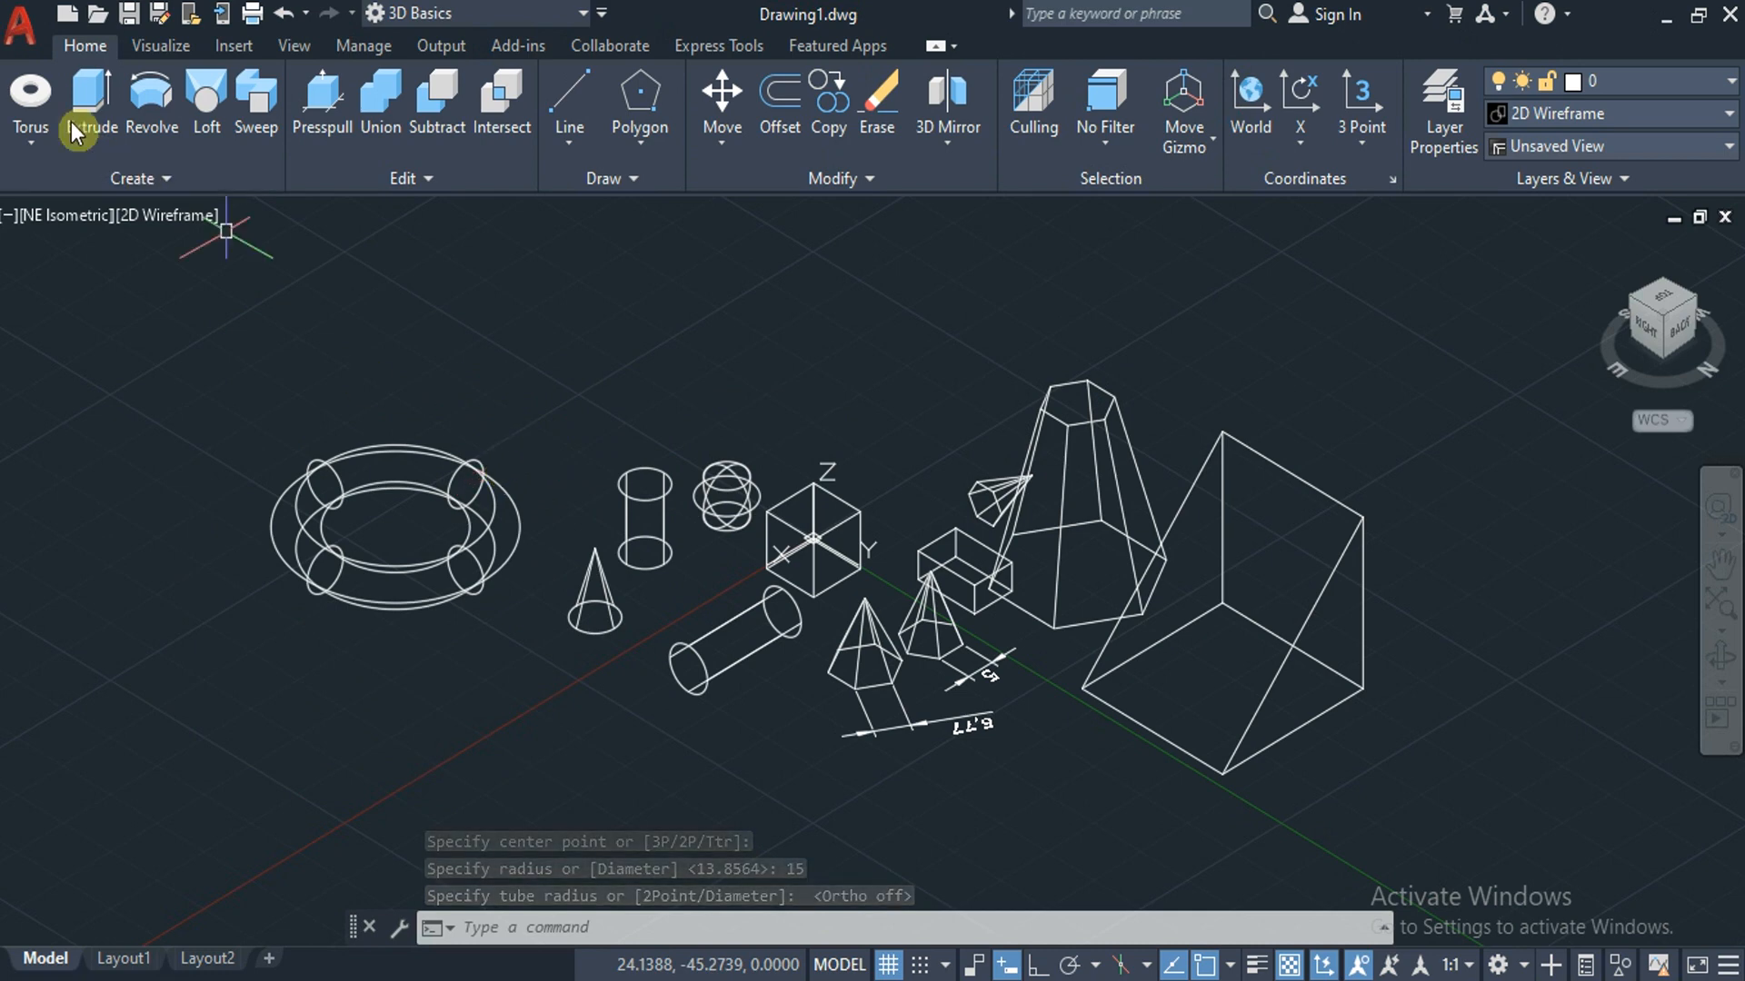
# Create a second torus behind the first torus and upright cylinder with radius 15 and tube radius 5.
pyautogui.click(41, 109)
pyautogui.click(561, 356)
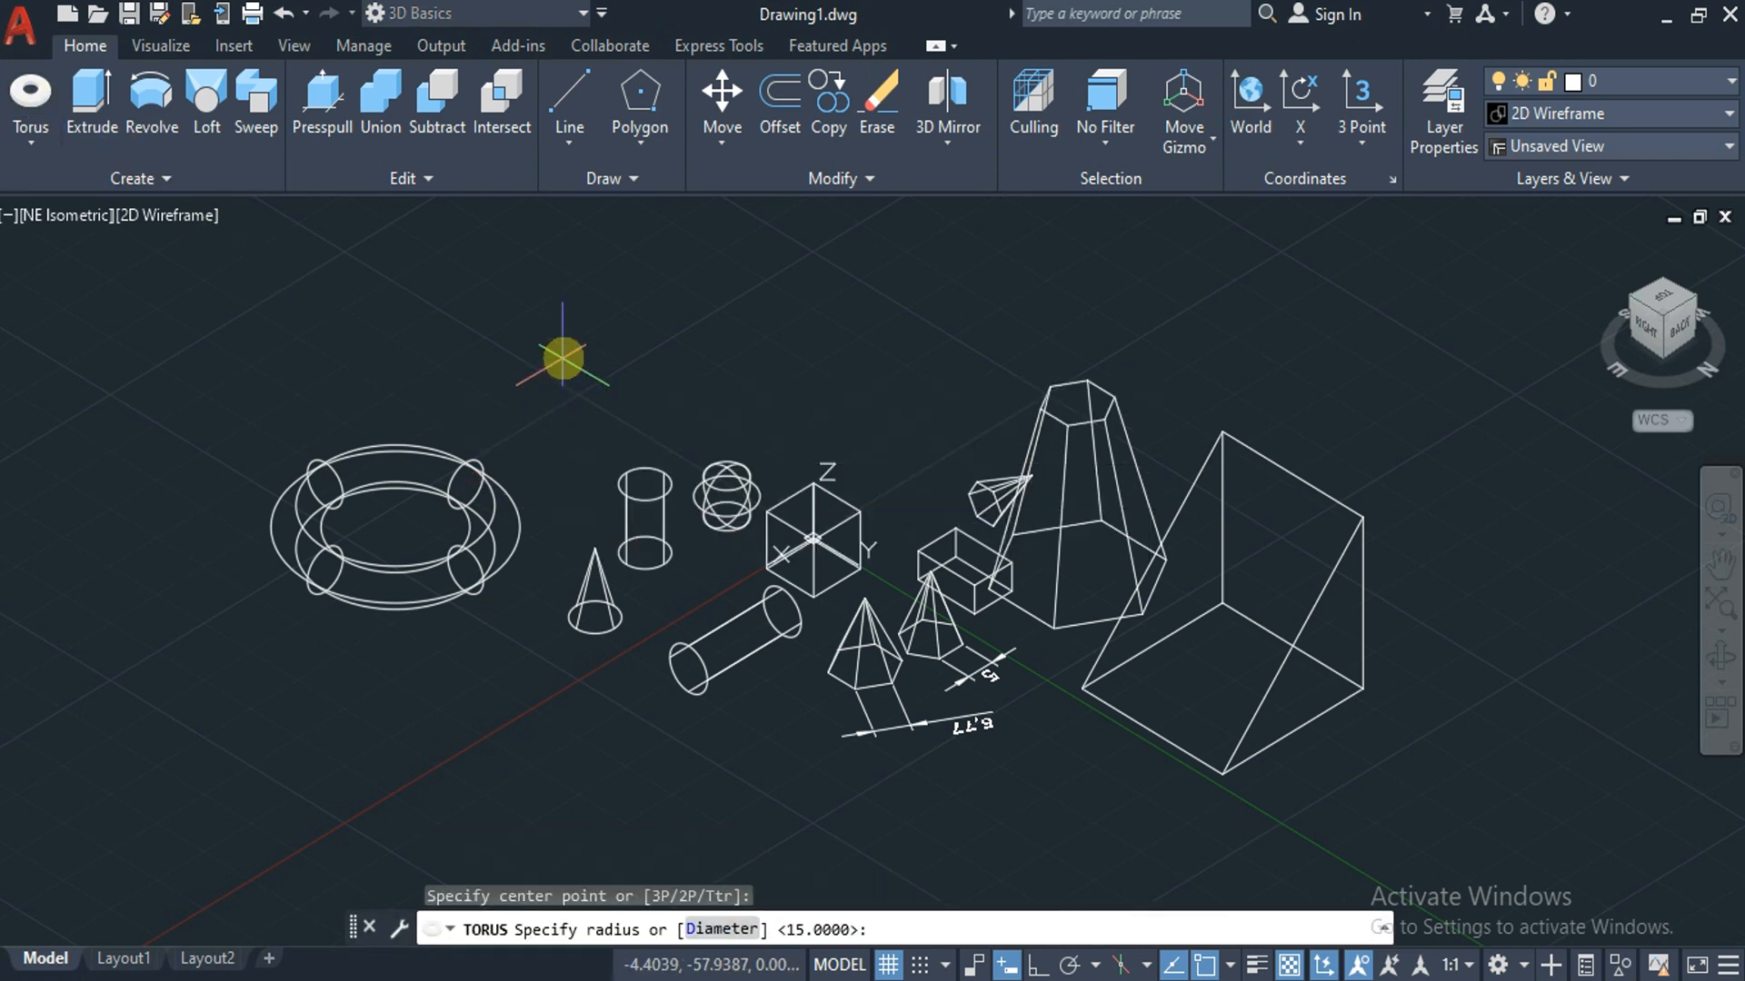
pyautogui.write('15')
pyautogui.press('Return')
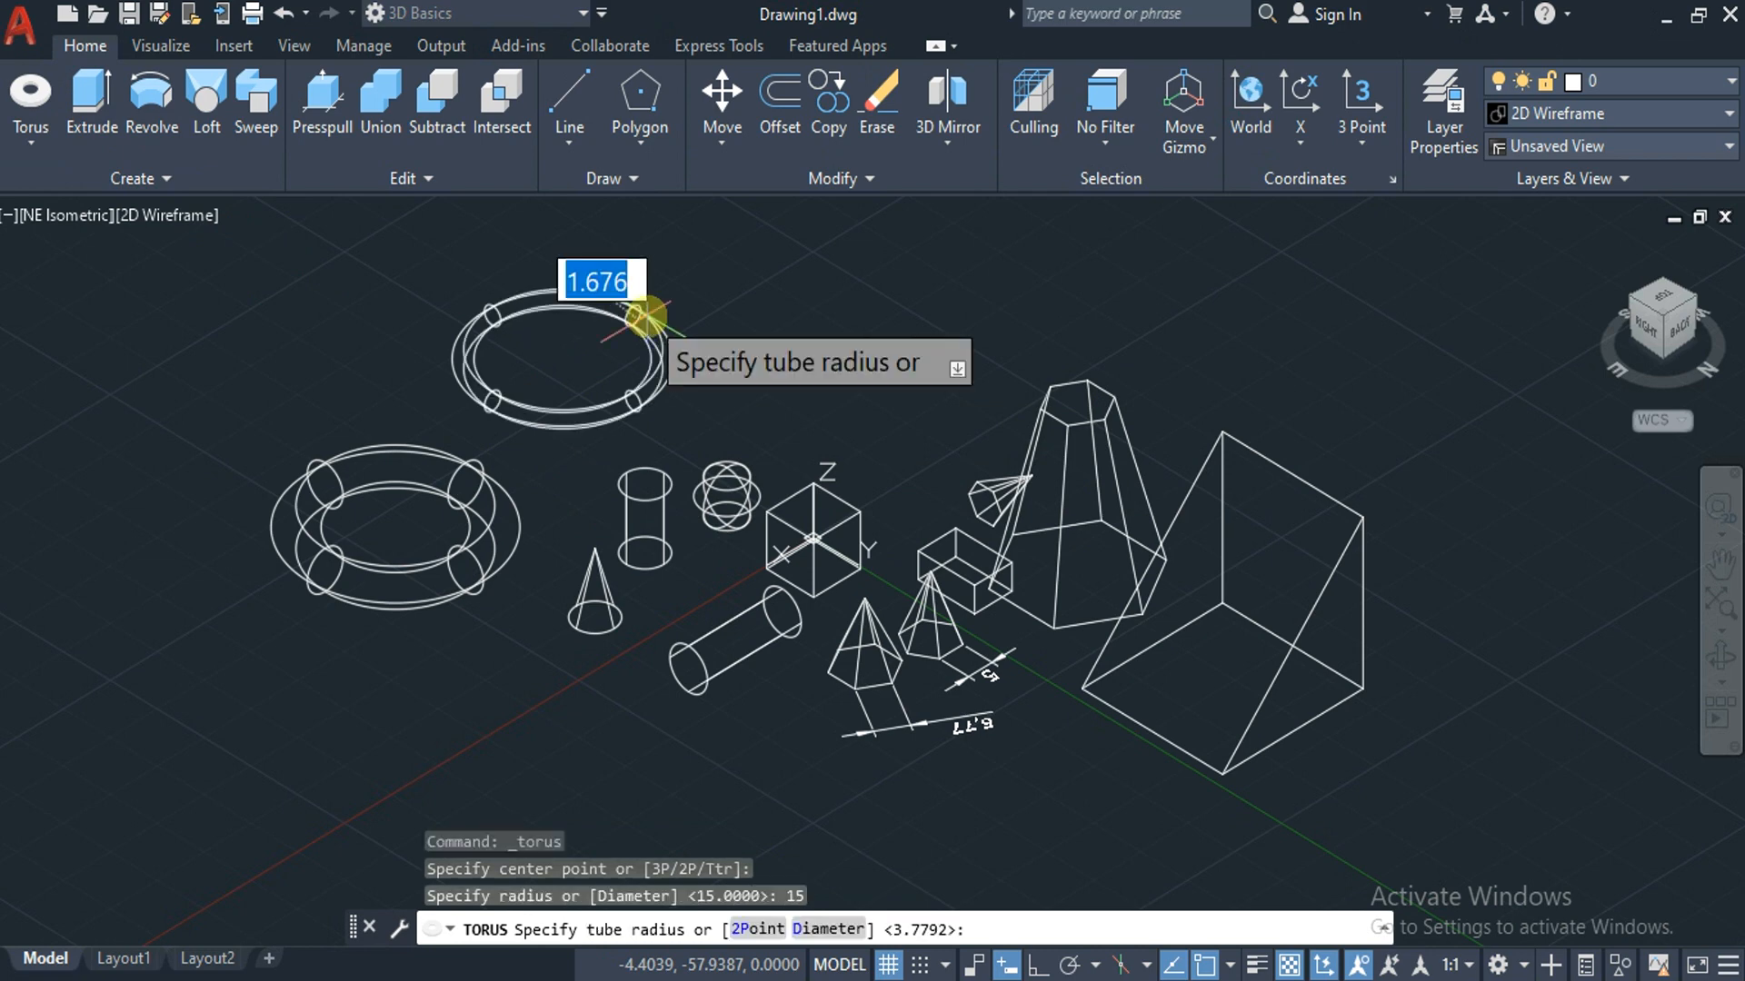
pyautogui.write('5')
pyautogui.press('Return')
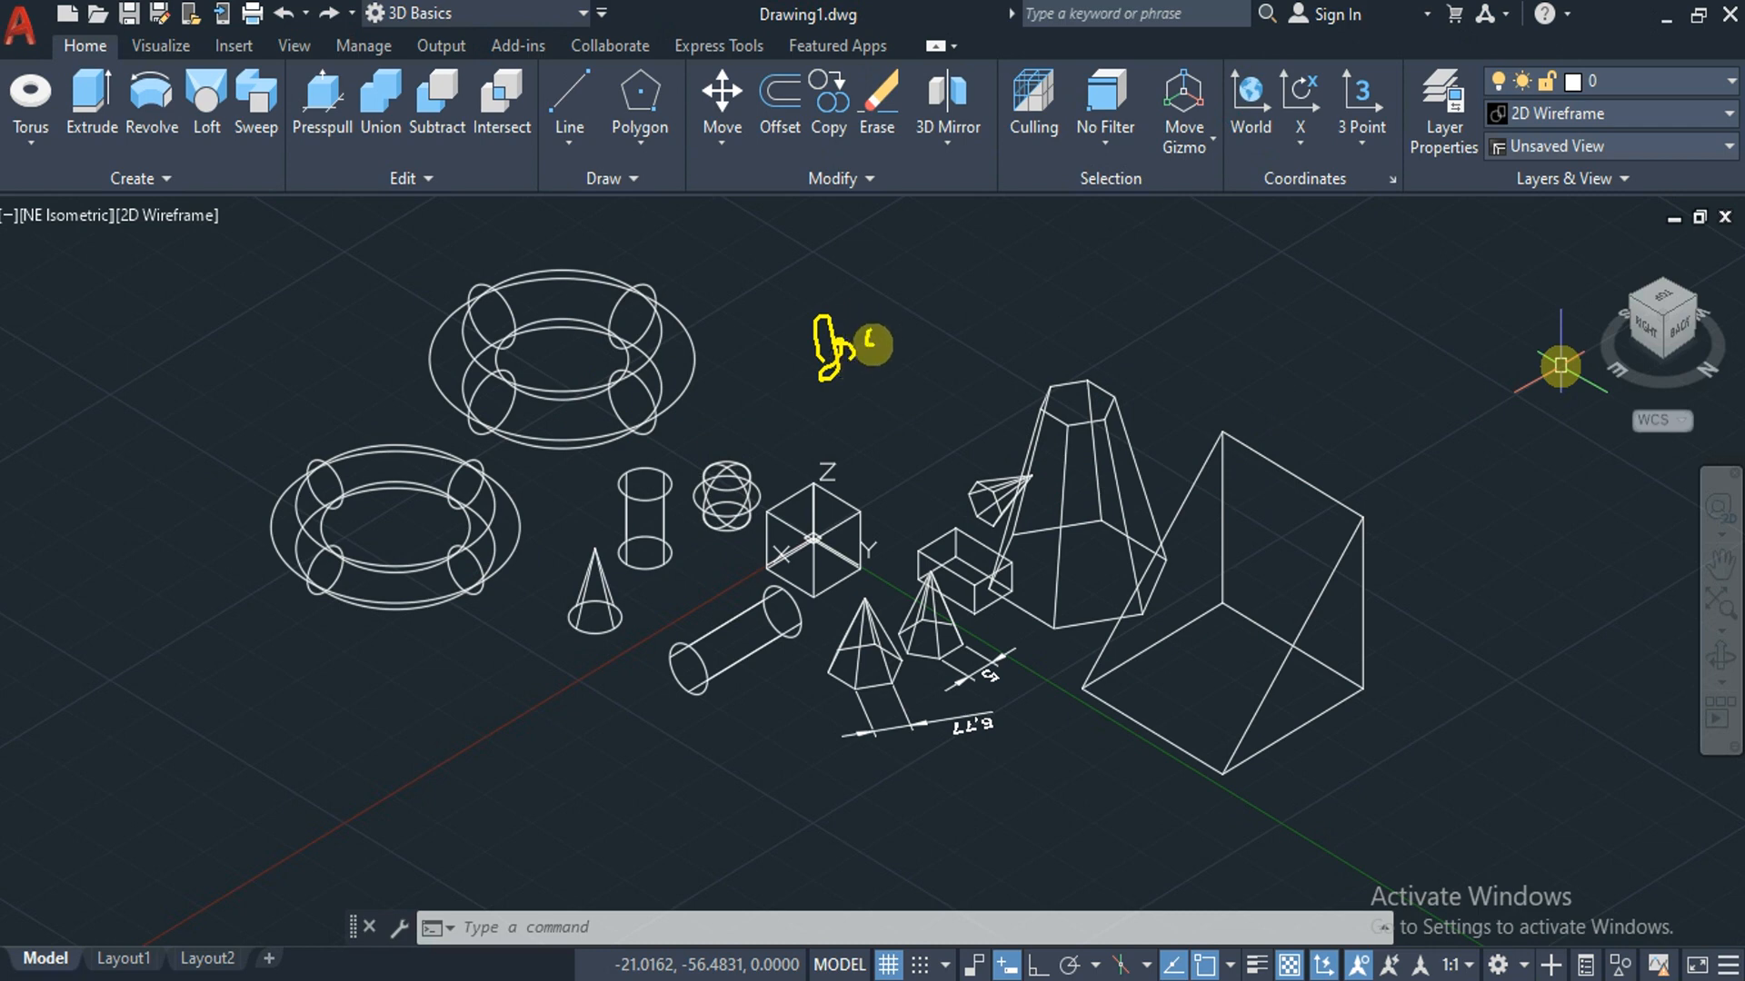
pyautogui.moveTo(902, 336); pyautogui.dragTo(943, 304)
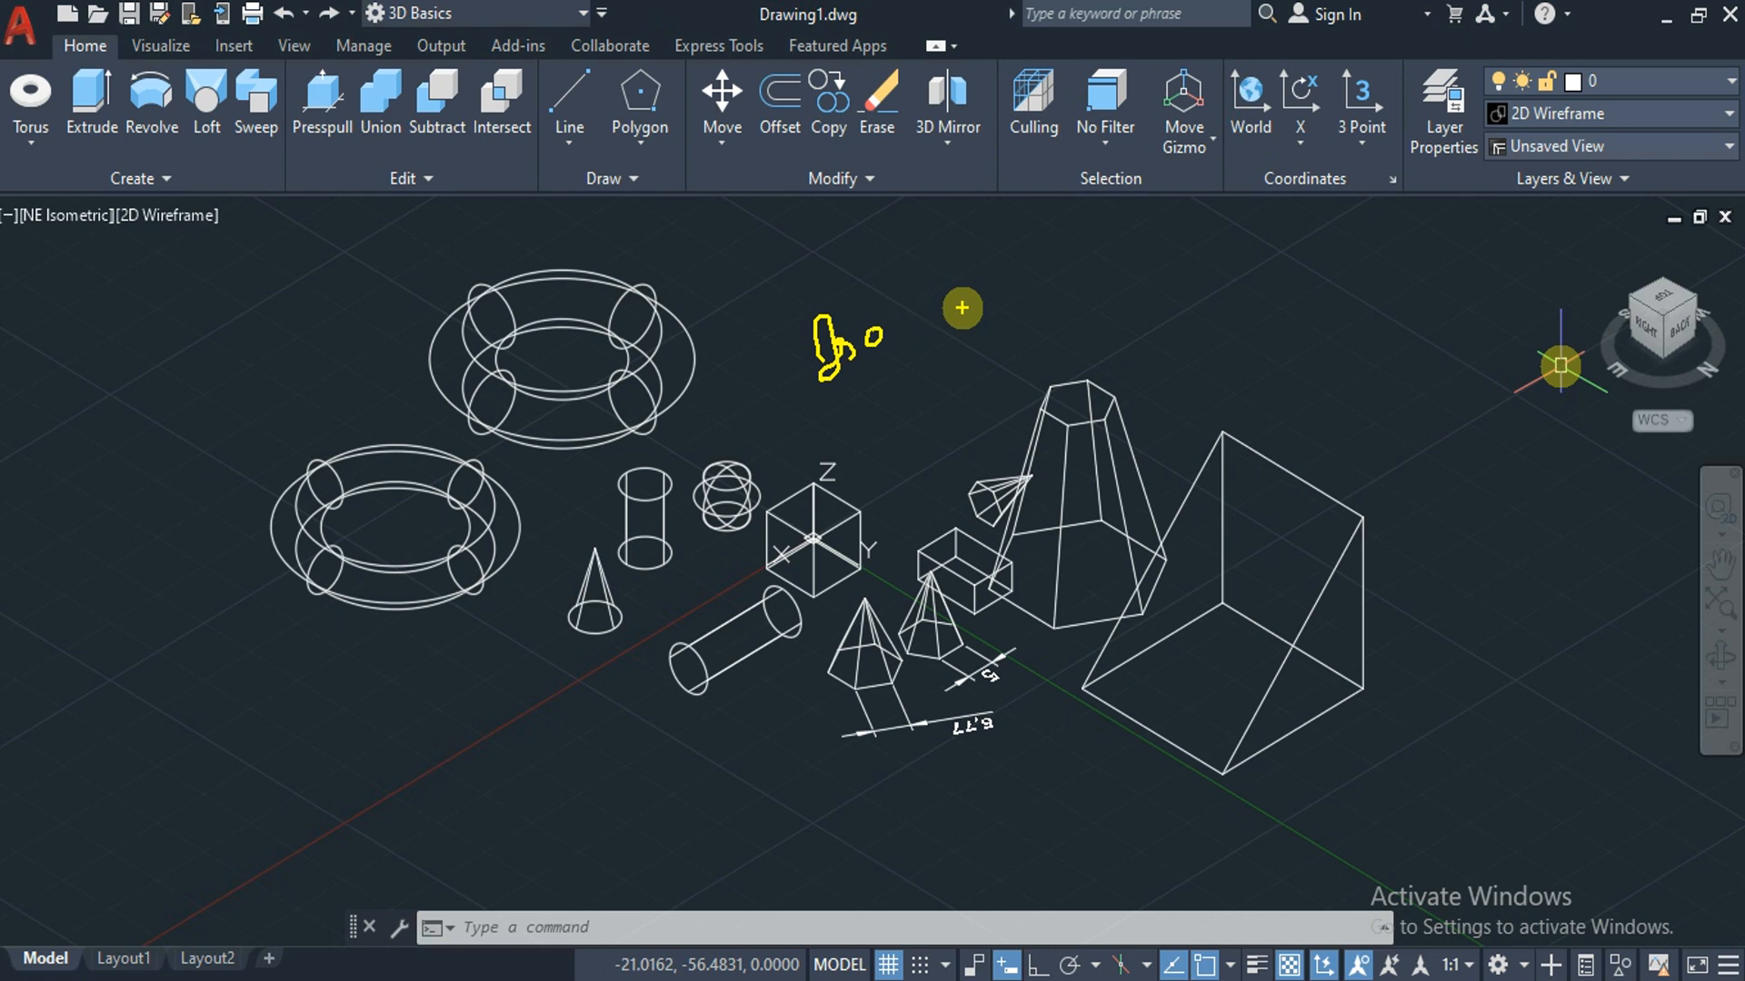
pyautogui.moveTo(893, 317)
pyautogui.mouseDown()
pyautogui.moveTo(904, 344)
pyautogui.moveTo(908, 317)
pyautogui.mouseUp()
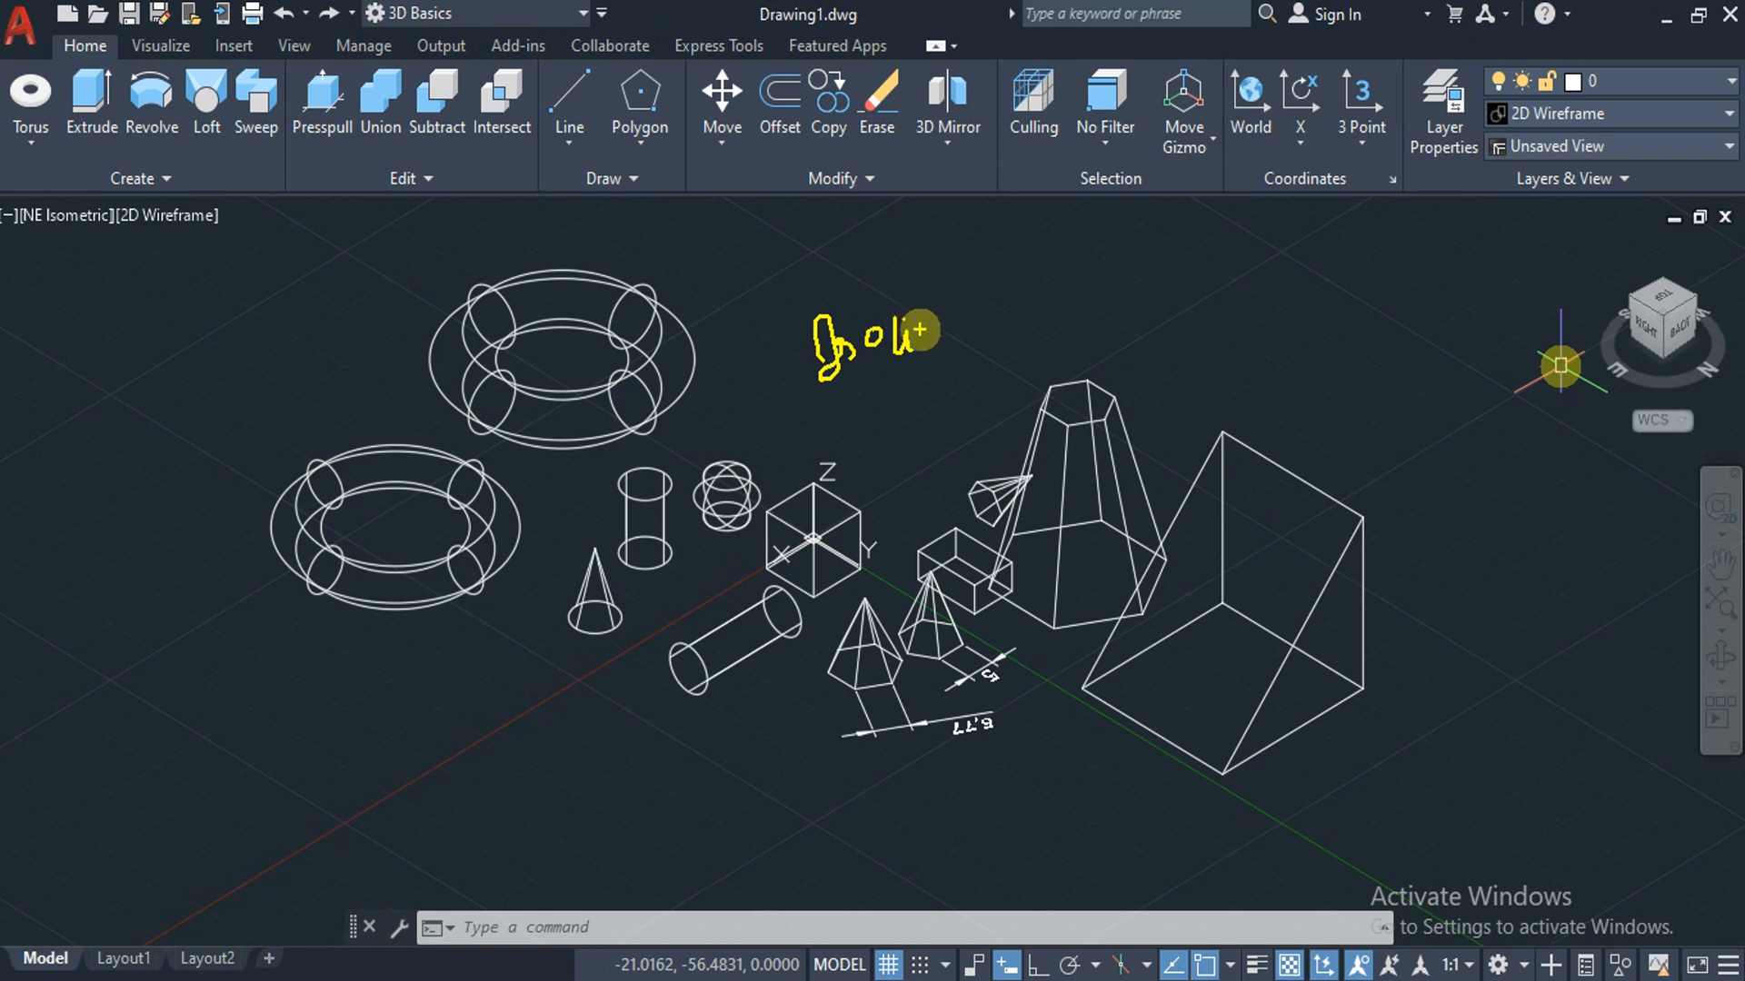
pyautogui.moveTo(938, 329); pyautogui.dragTo(957, 316)
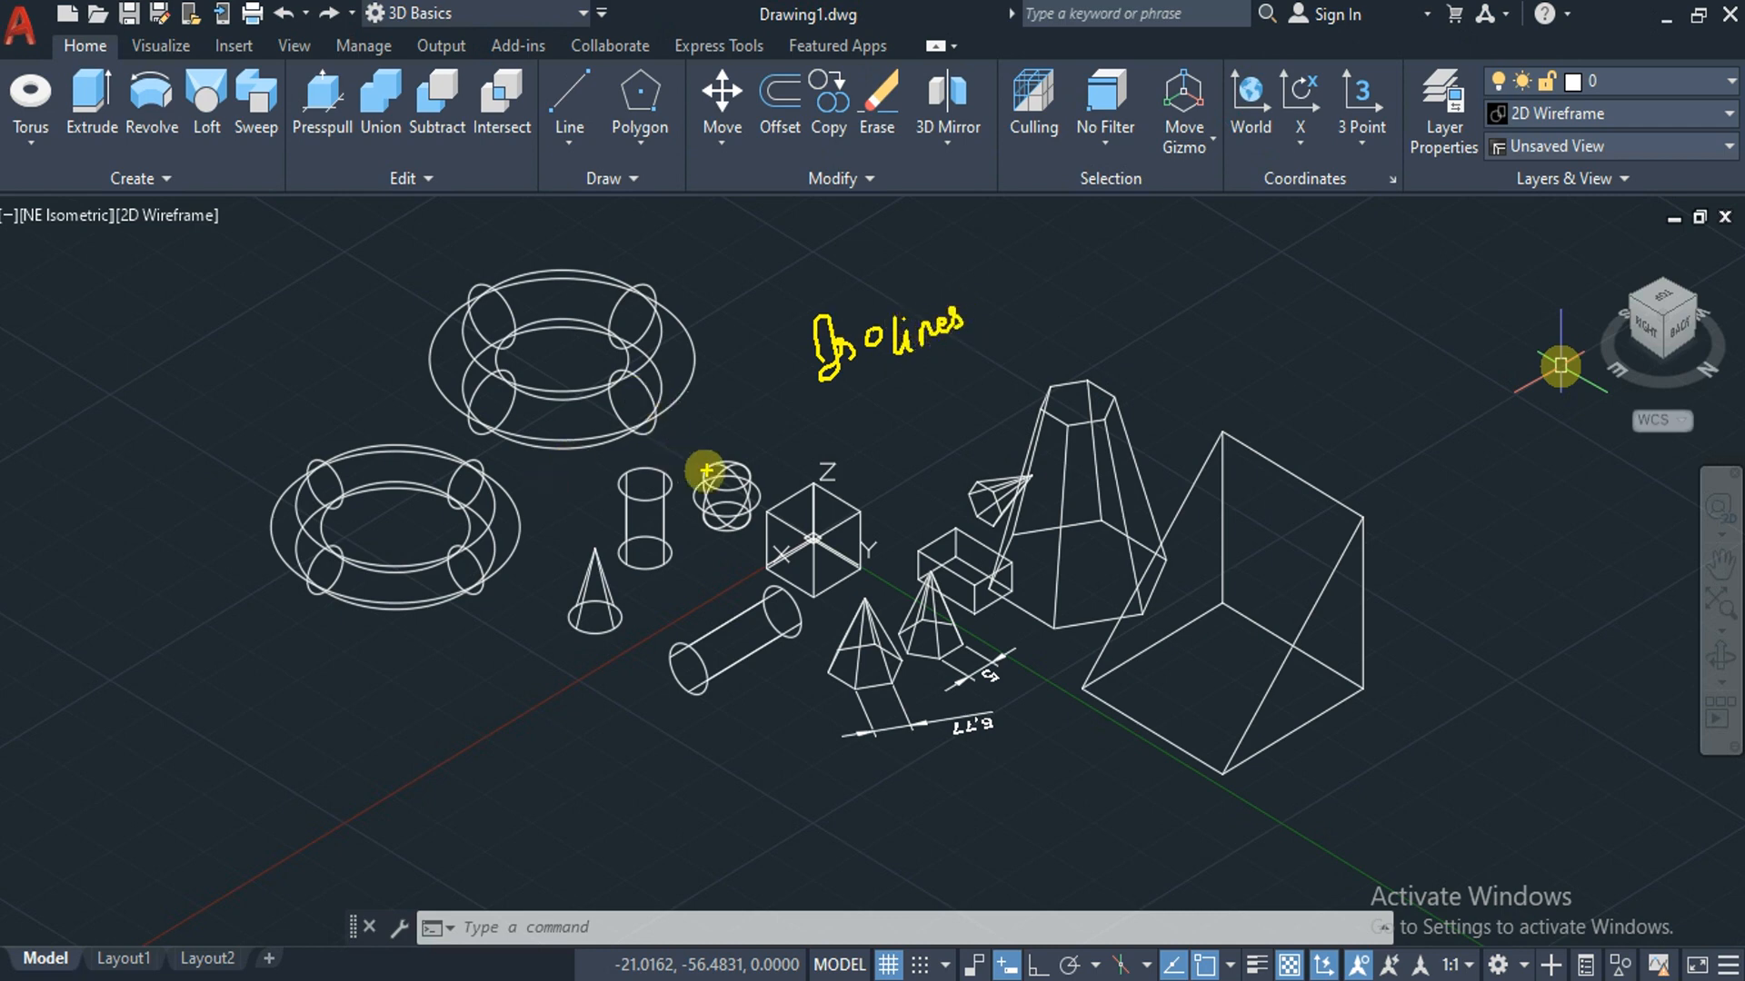
pyautogui.moveTo(724, 482); pyautogui.dragTo(811, 325)
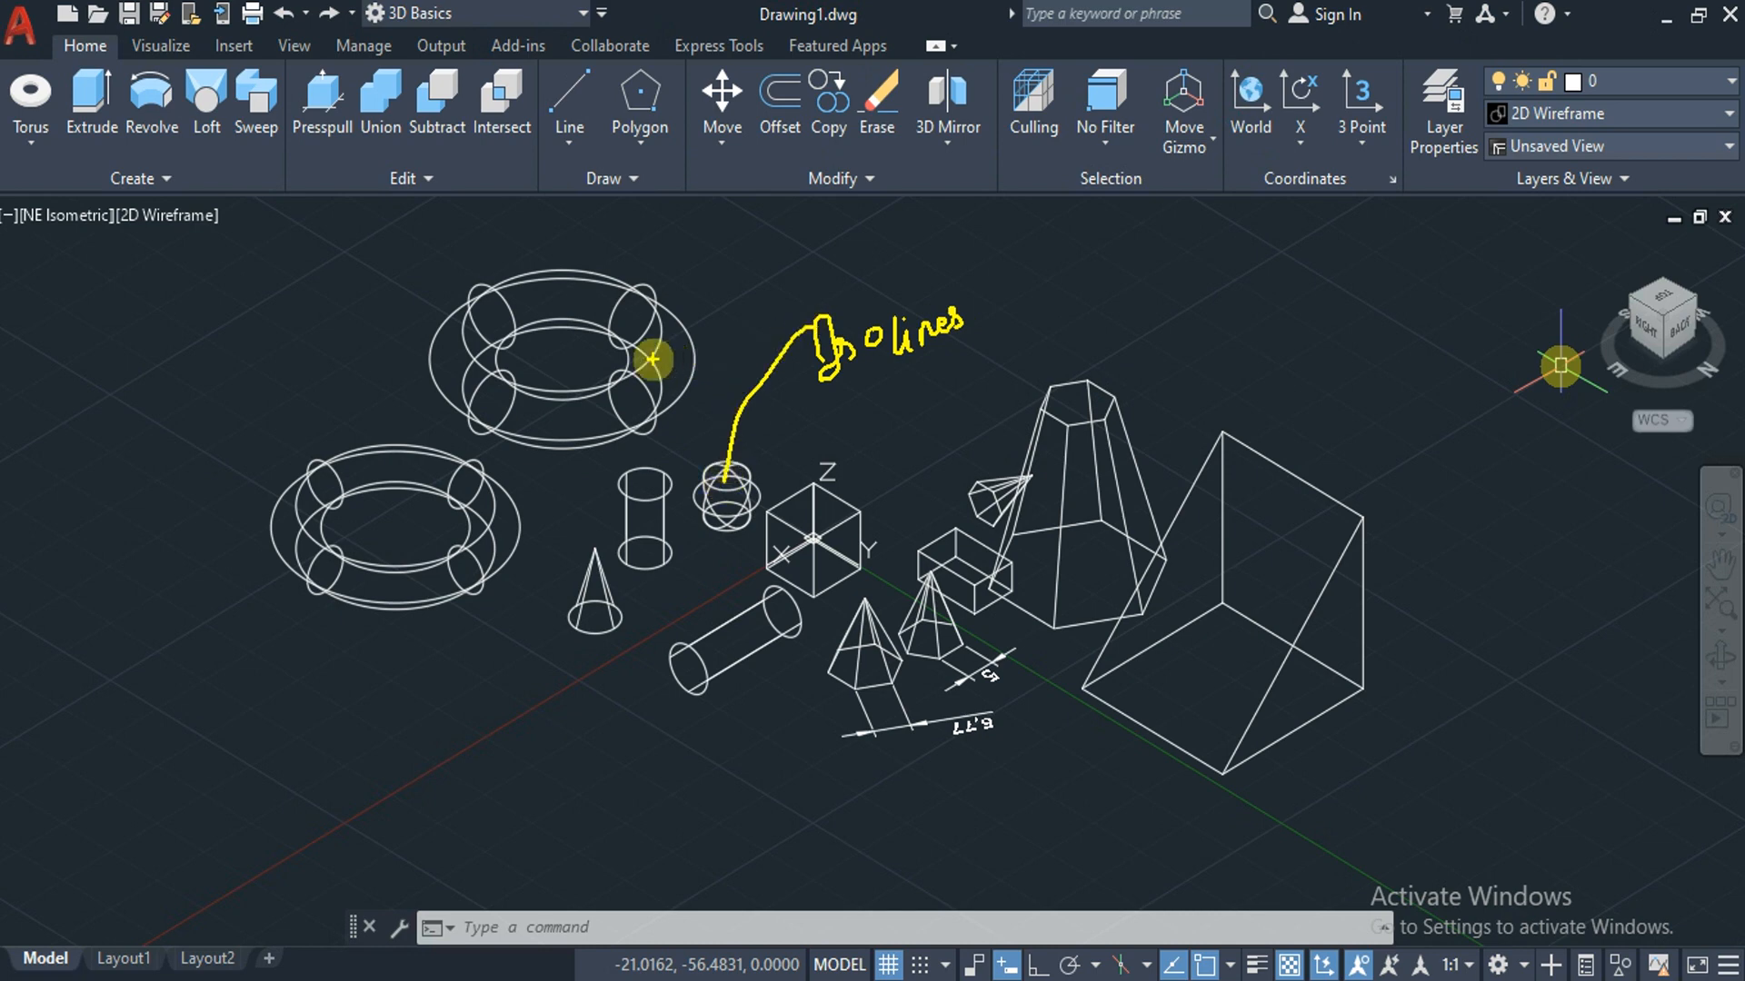
pyautogui.moveTo(654, 358); pyautogui.dragTo(796, 372)
pyautogui.moveTo(662, 524); pyautogui.dragTo(765, 380)
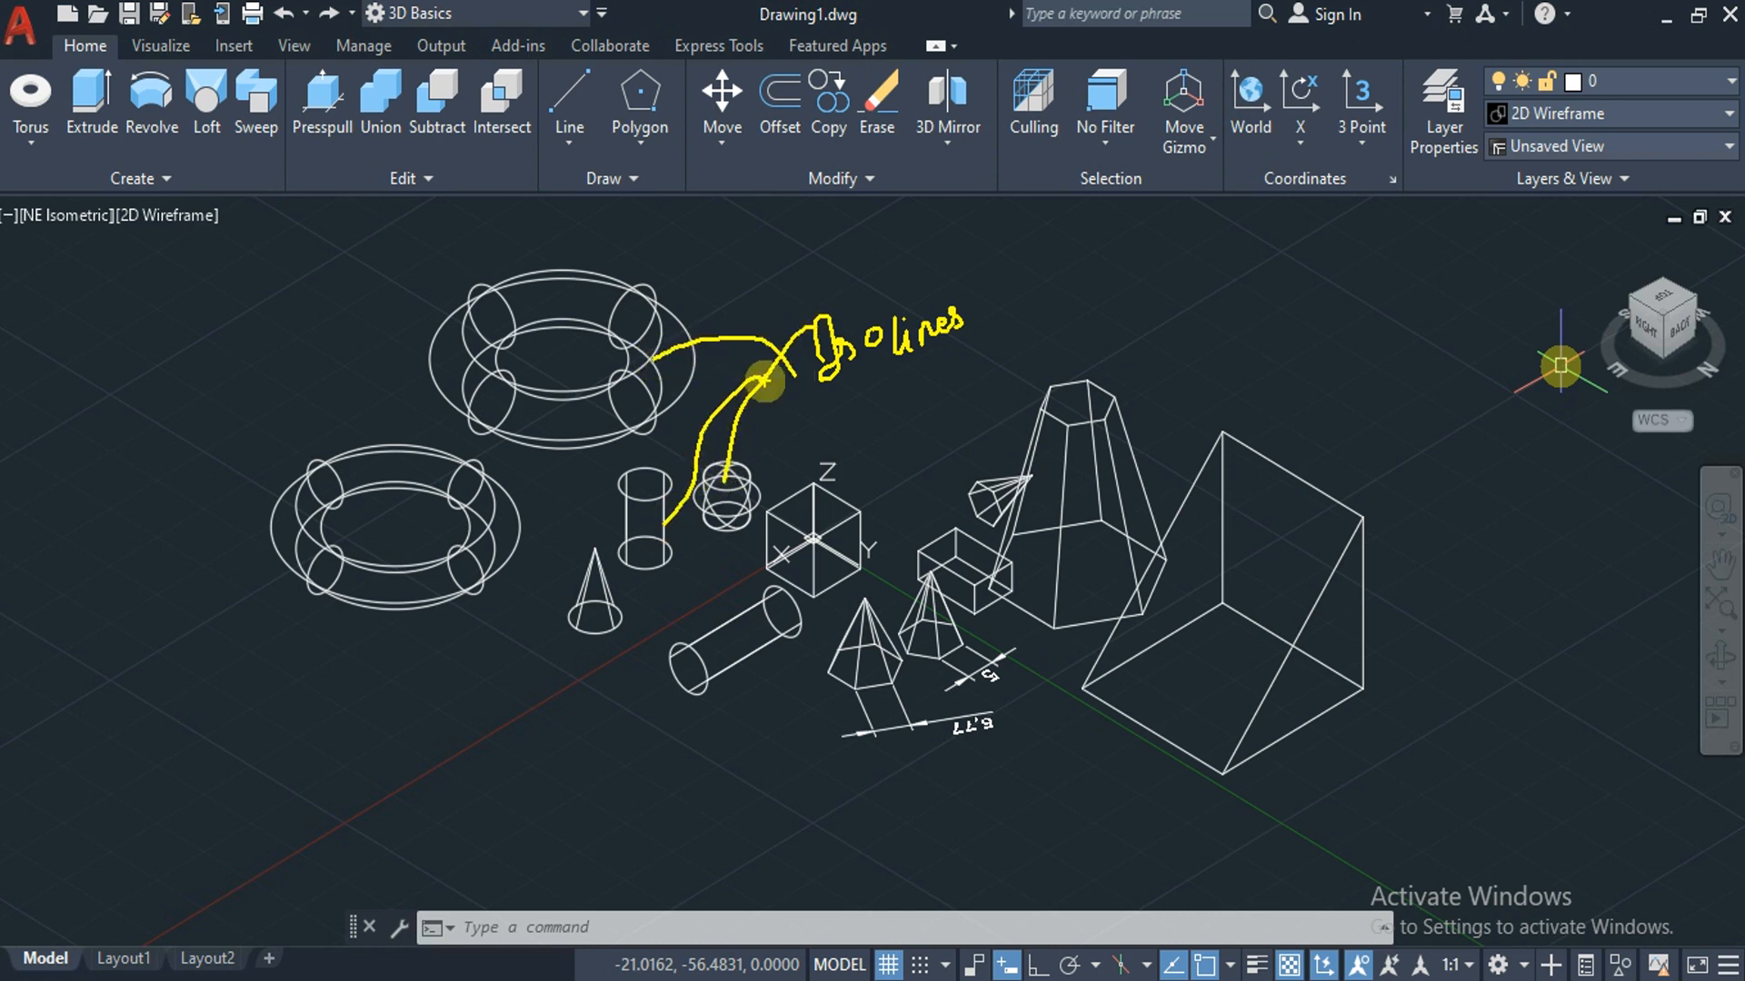
pyautogui.press('Escape')
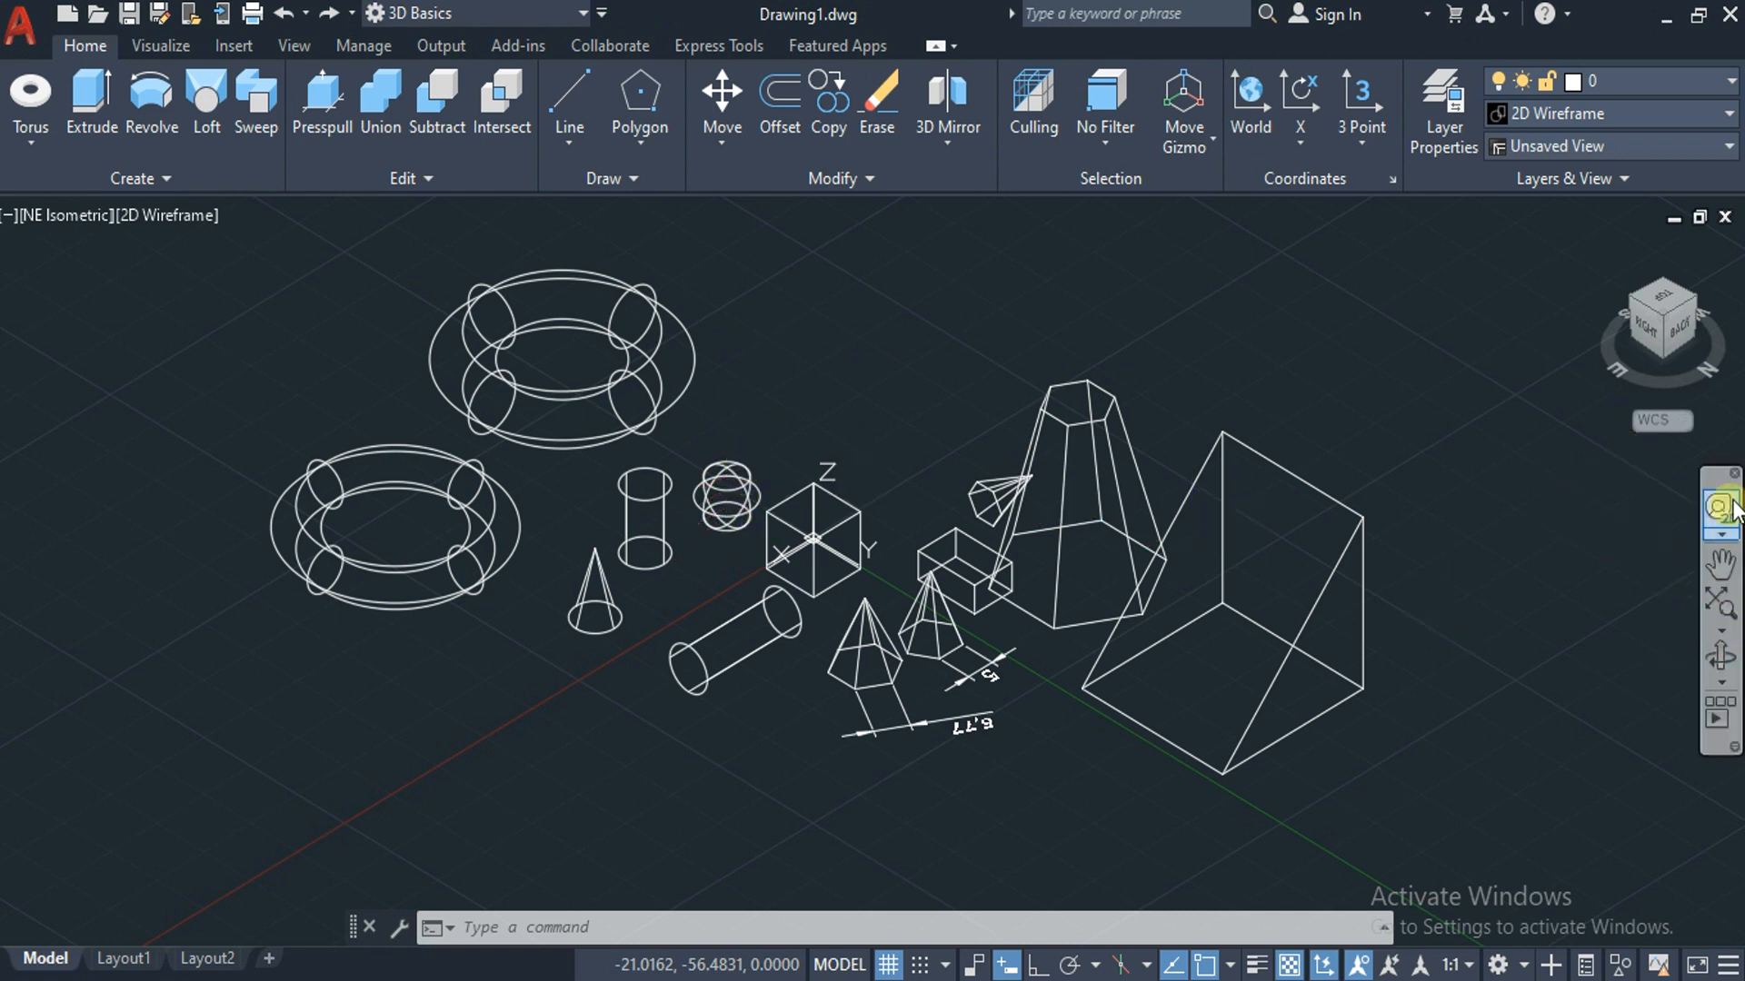
# Set the ISOLINES variable to 30 and regenerate the model to apply it to the curved solids.
pyautogui.click(1720, 670)
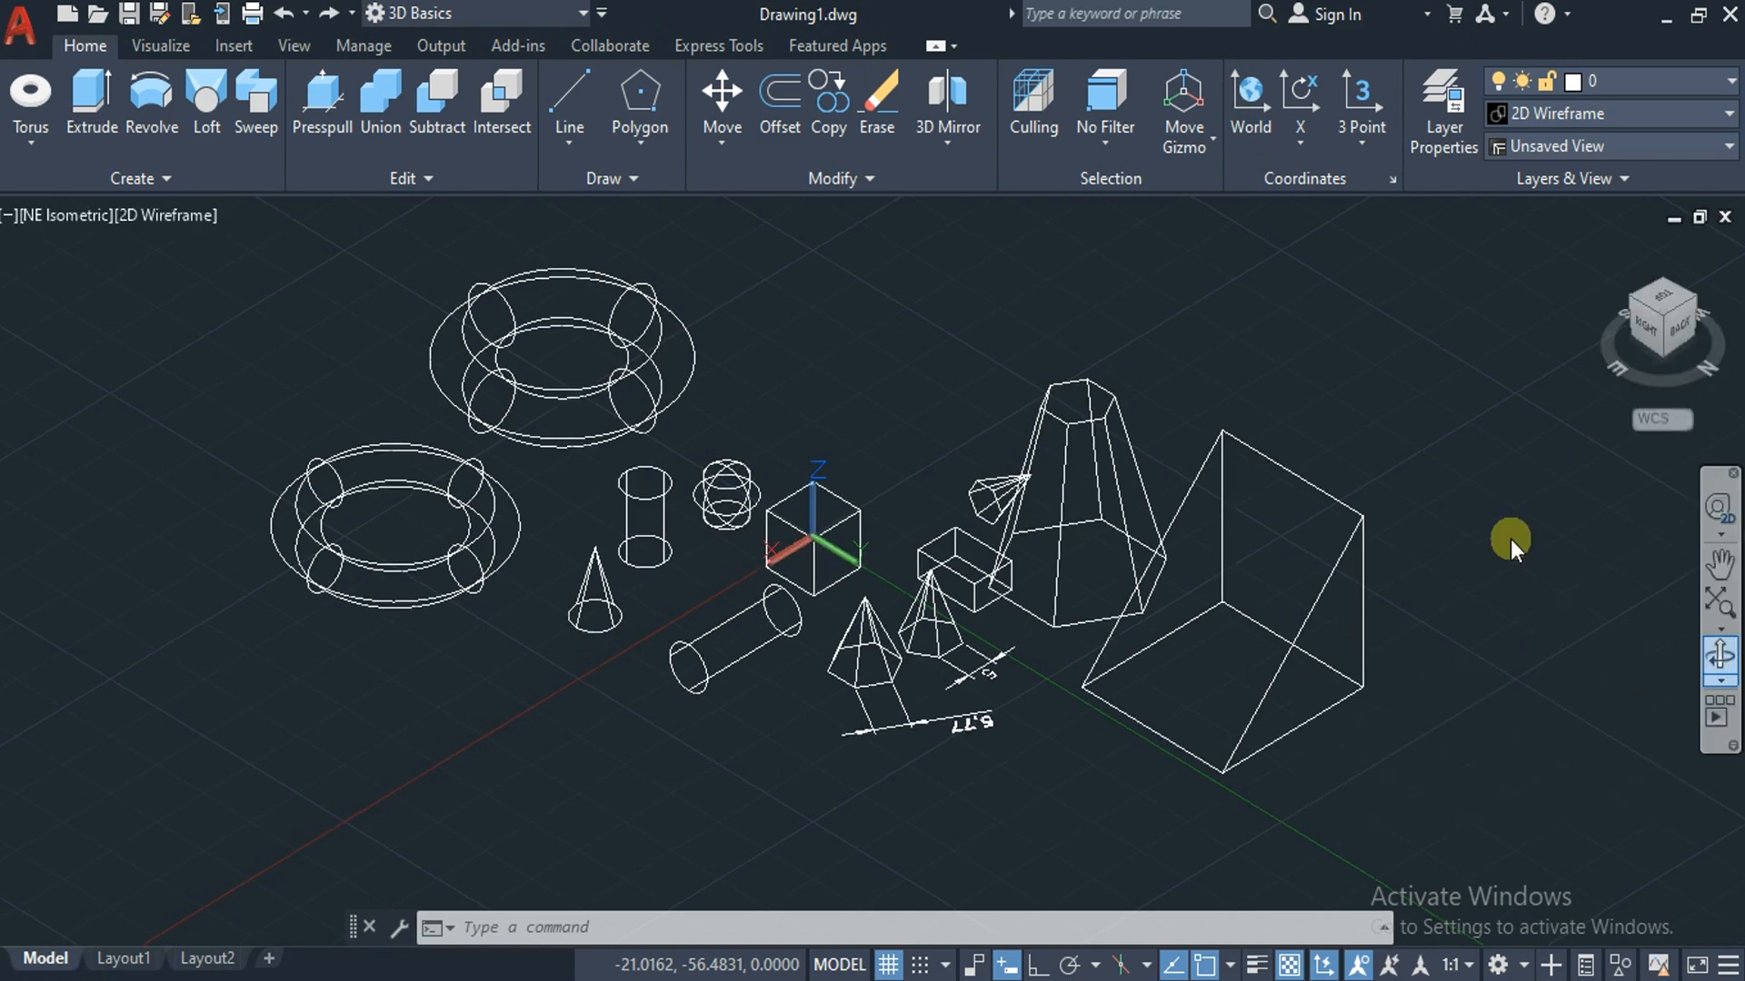
pyautogui.moveTo(1487, 542)
pyautogui.mouseDown()
pyautogui.moveTo(1344, 538)
pyautogui.moveTo(1340, 440)
pyautogui.moveTo(1394, 612)
pyautogui.moveTo(1508, 558)
pyautogui.moveTo(1492, 531)
pyautogui.moveTo(1464, 542)
pyautogui.mouseUp()
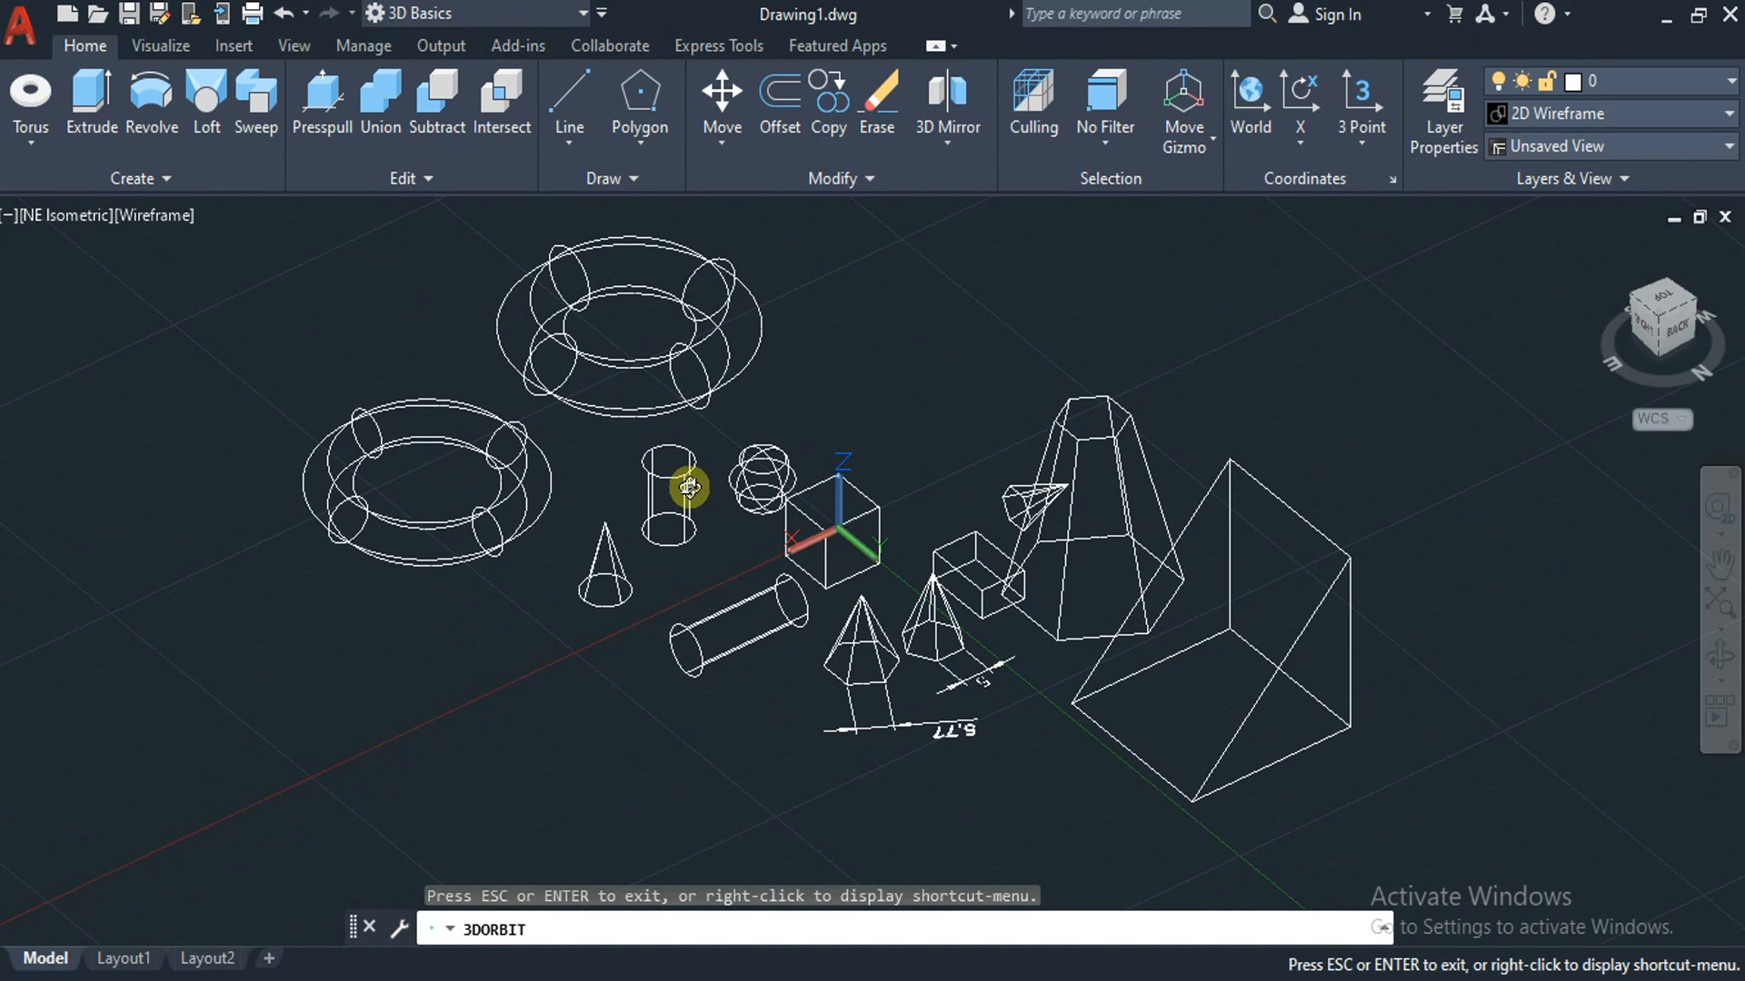
pyautogui.scroll(5, 689, 487)
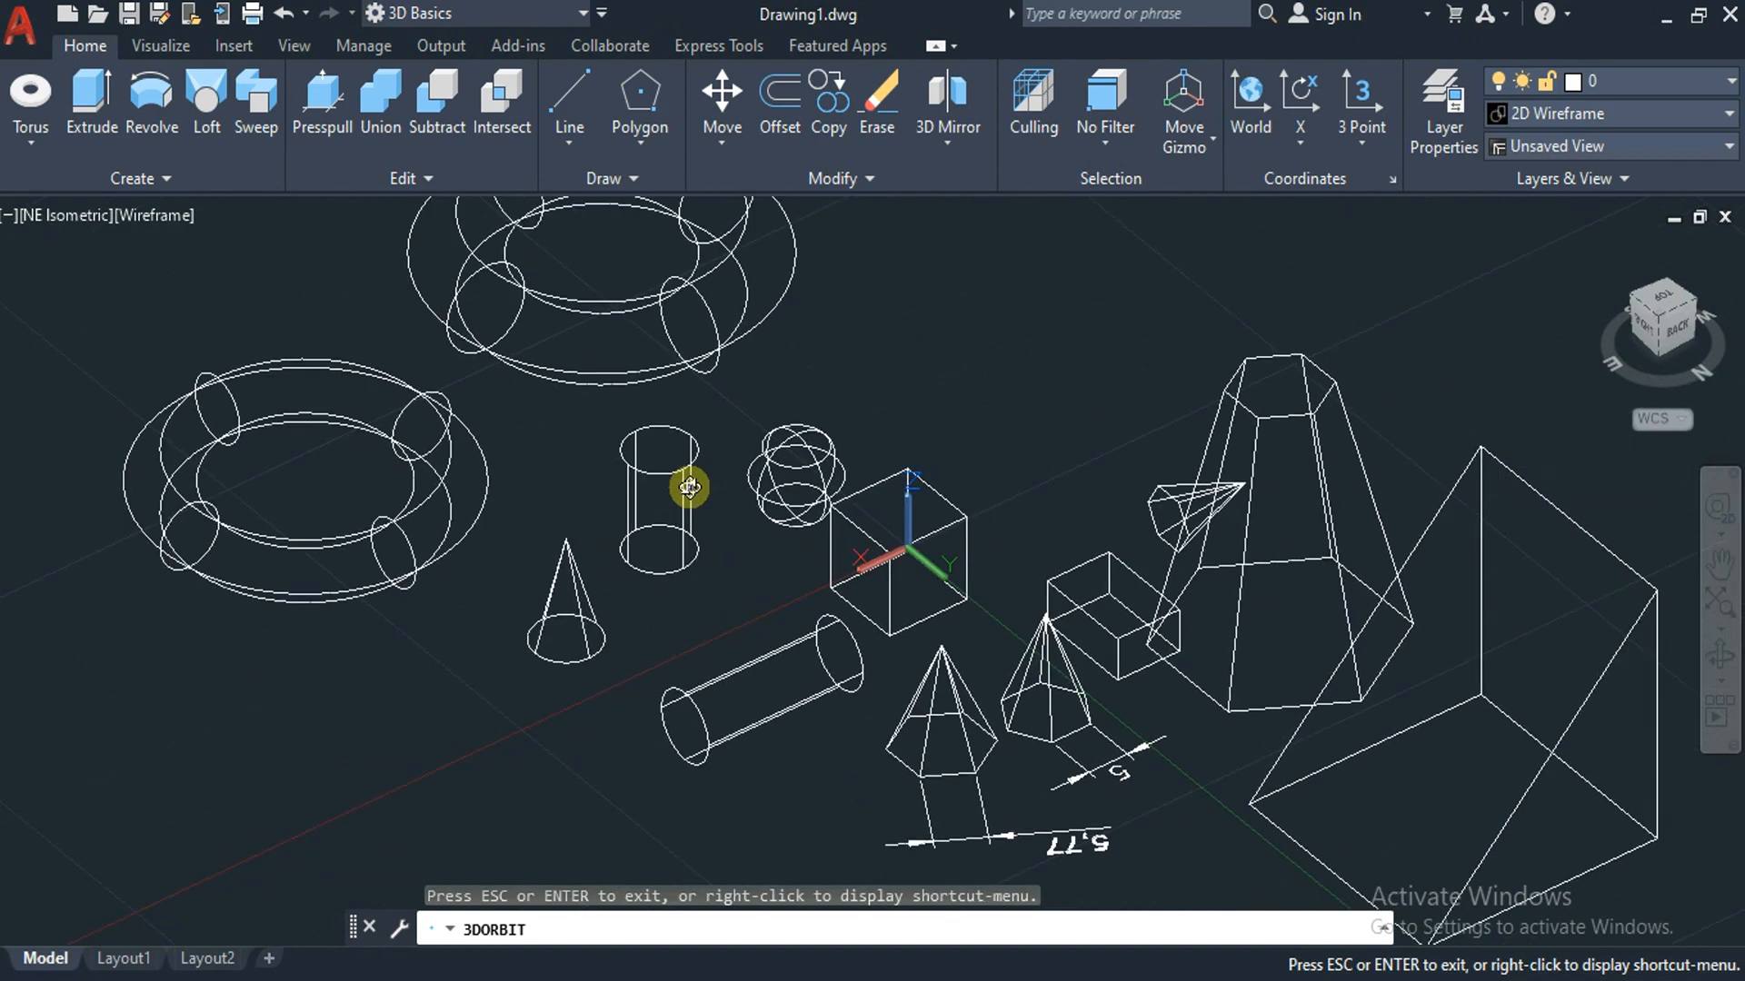
pyautogui.scroll(-5, 687, 487)
pyautogui.press('Escape')
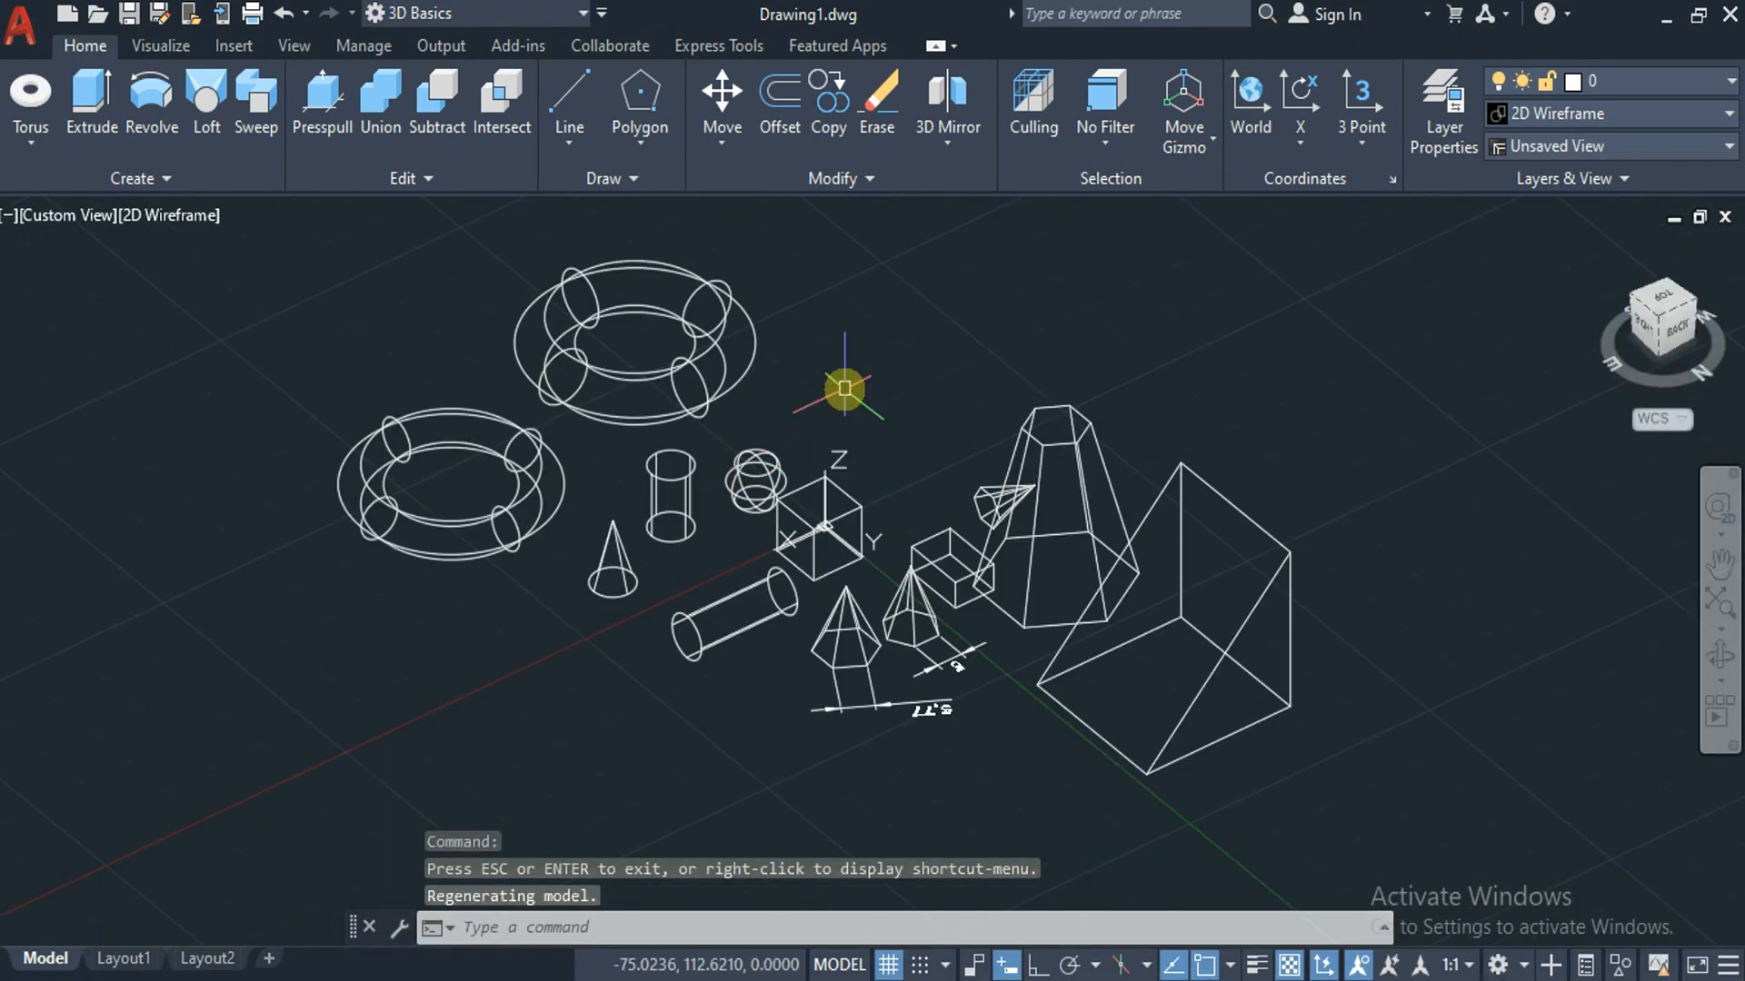
pyautogui.write('isol')
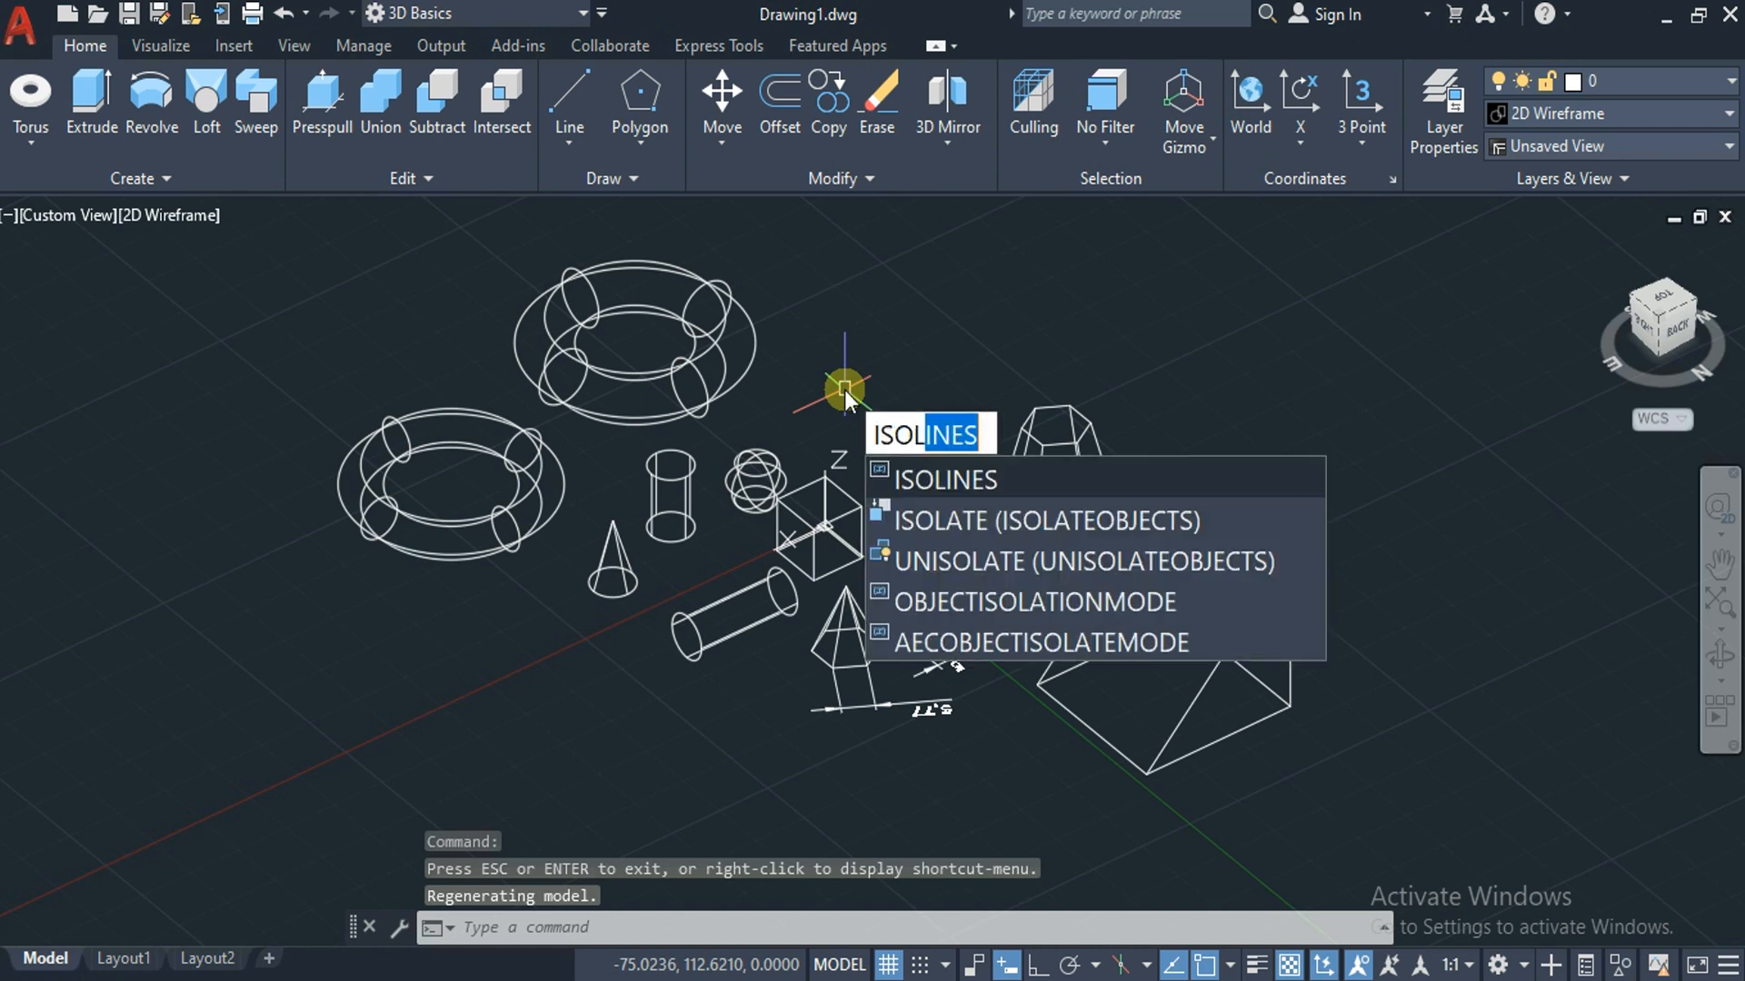
pyautogui.press('Return')
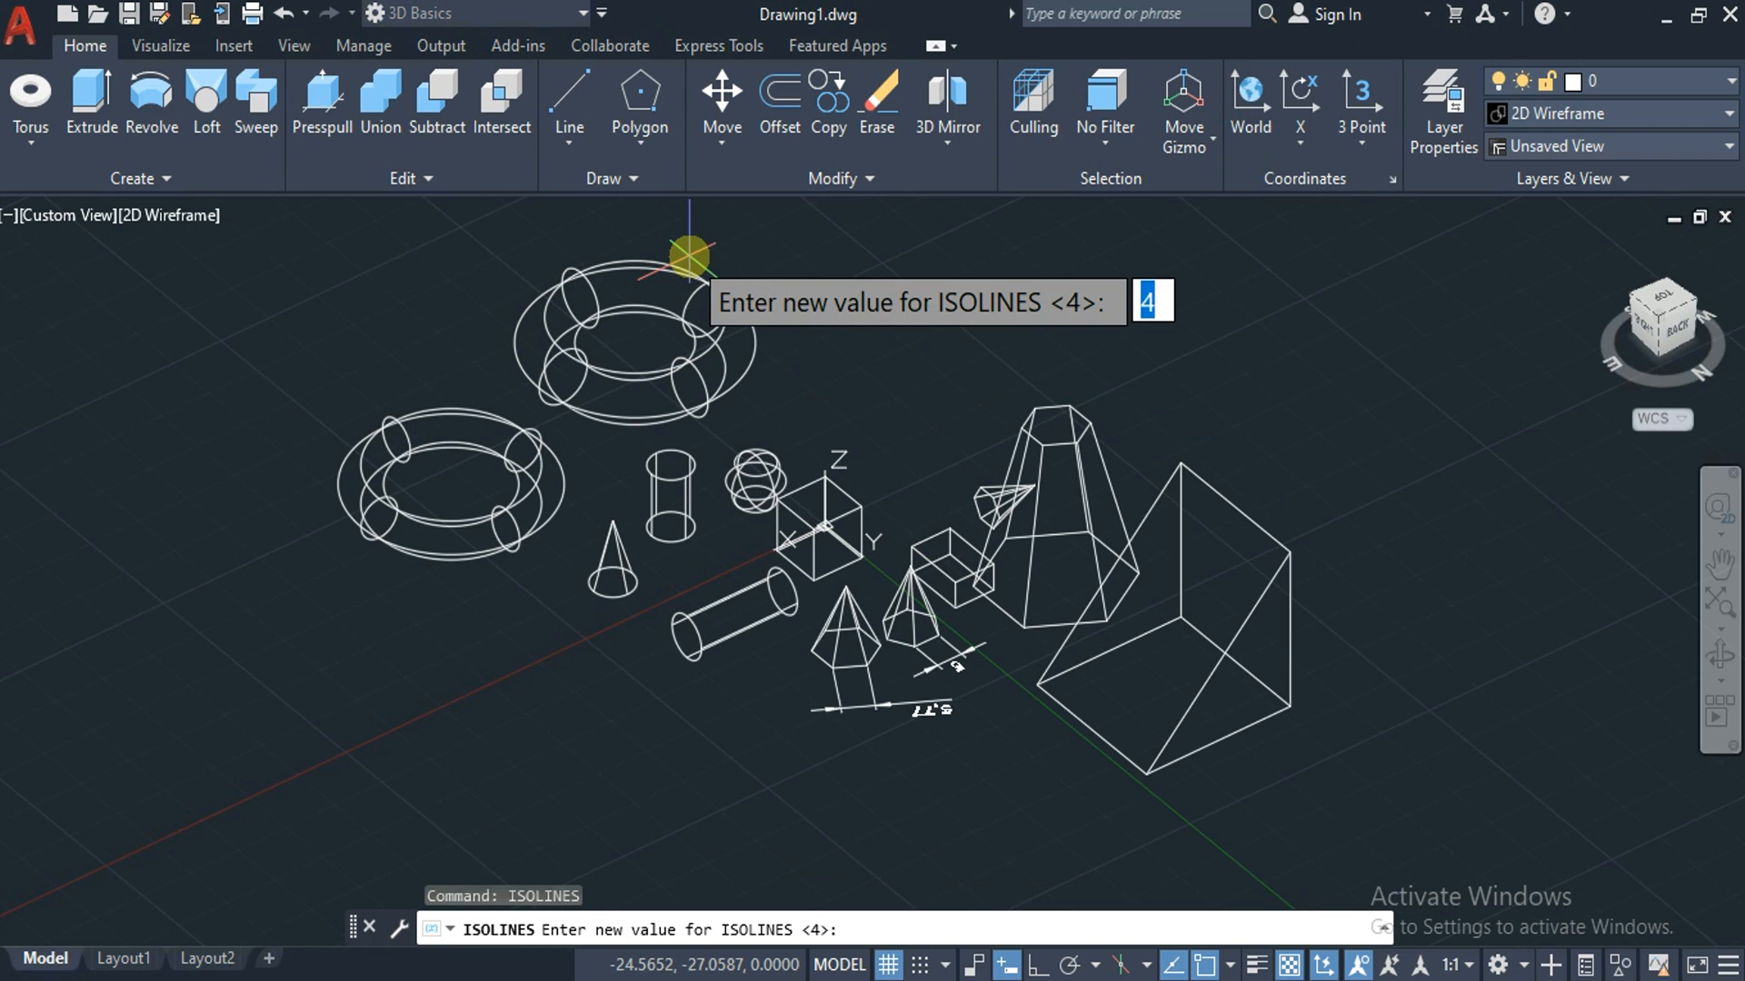
pyautogui.write('30')
pyautogui.press('Return')
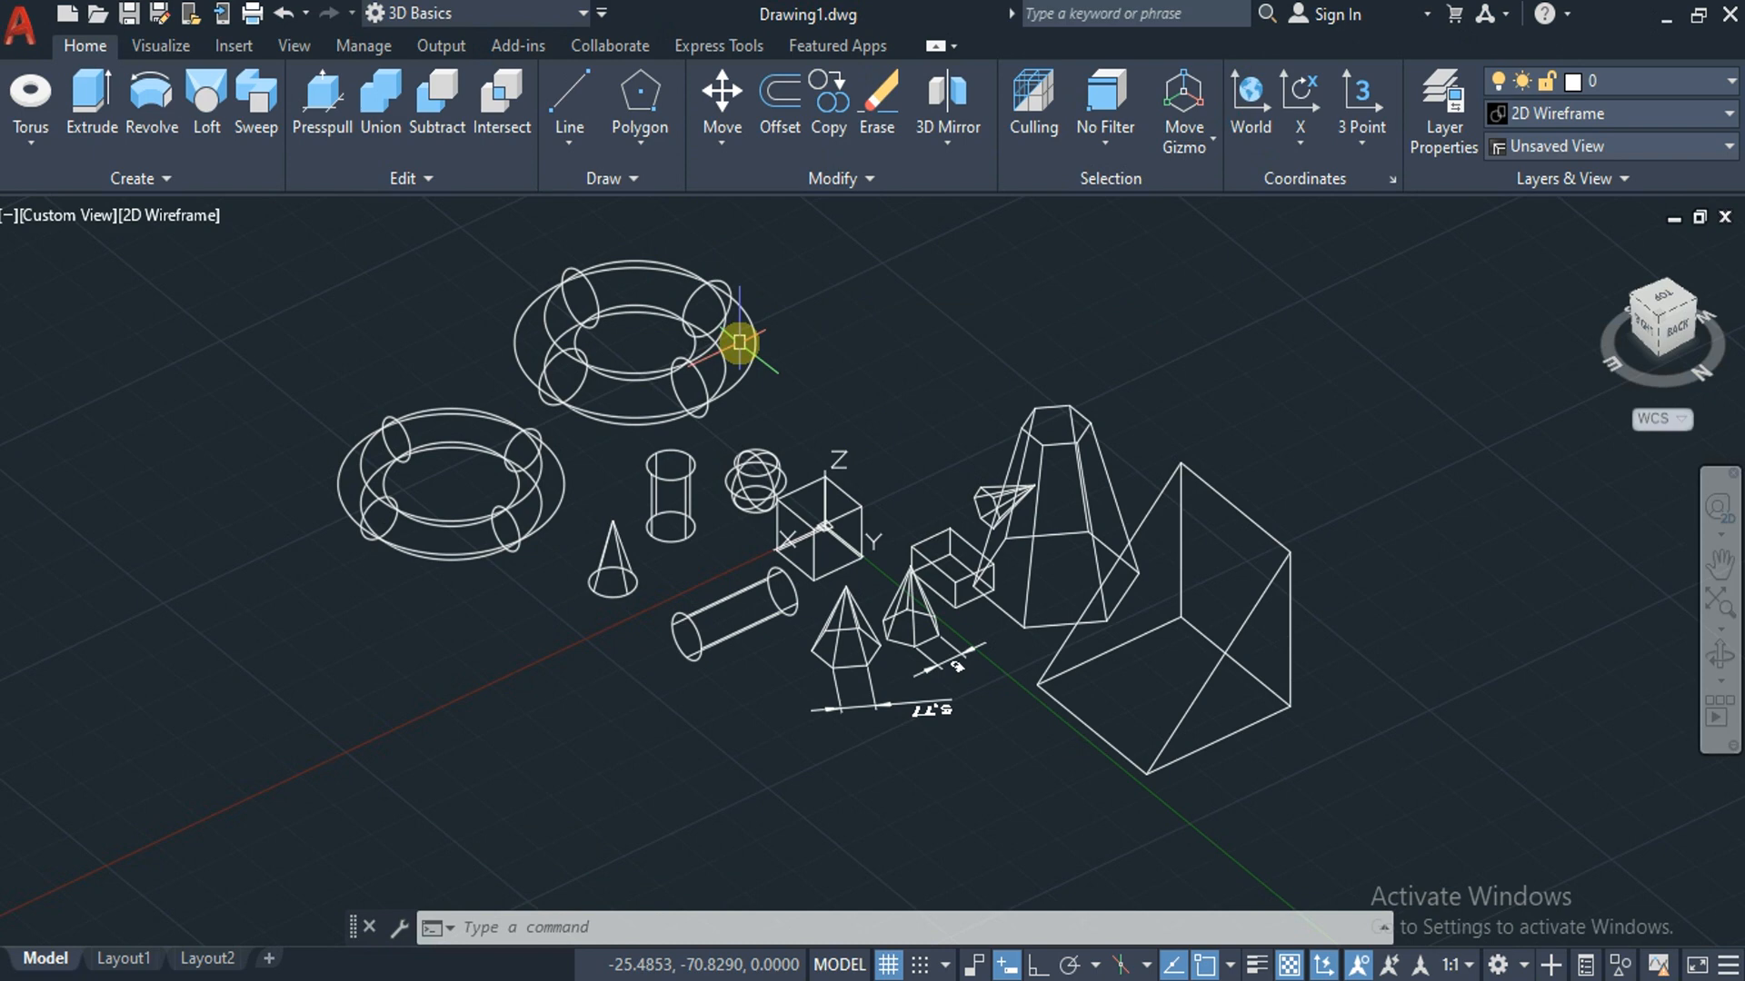
pyautogui.write('re')
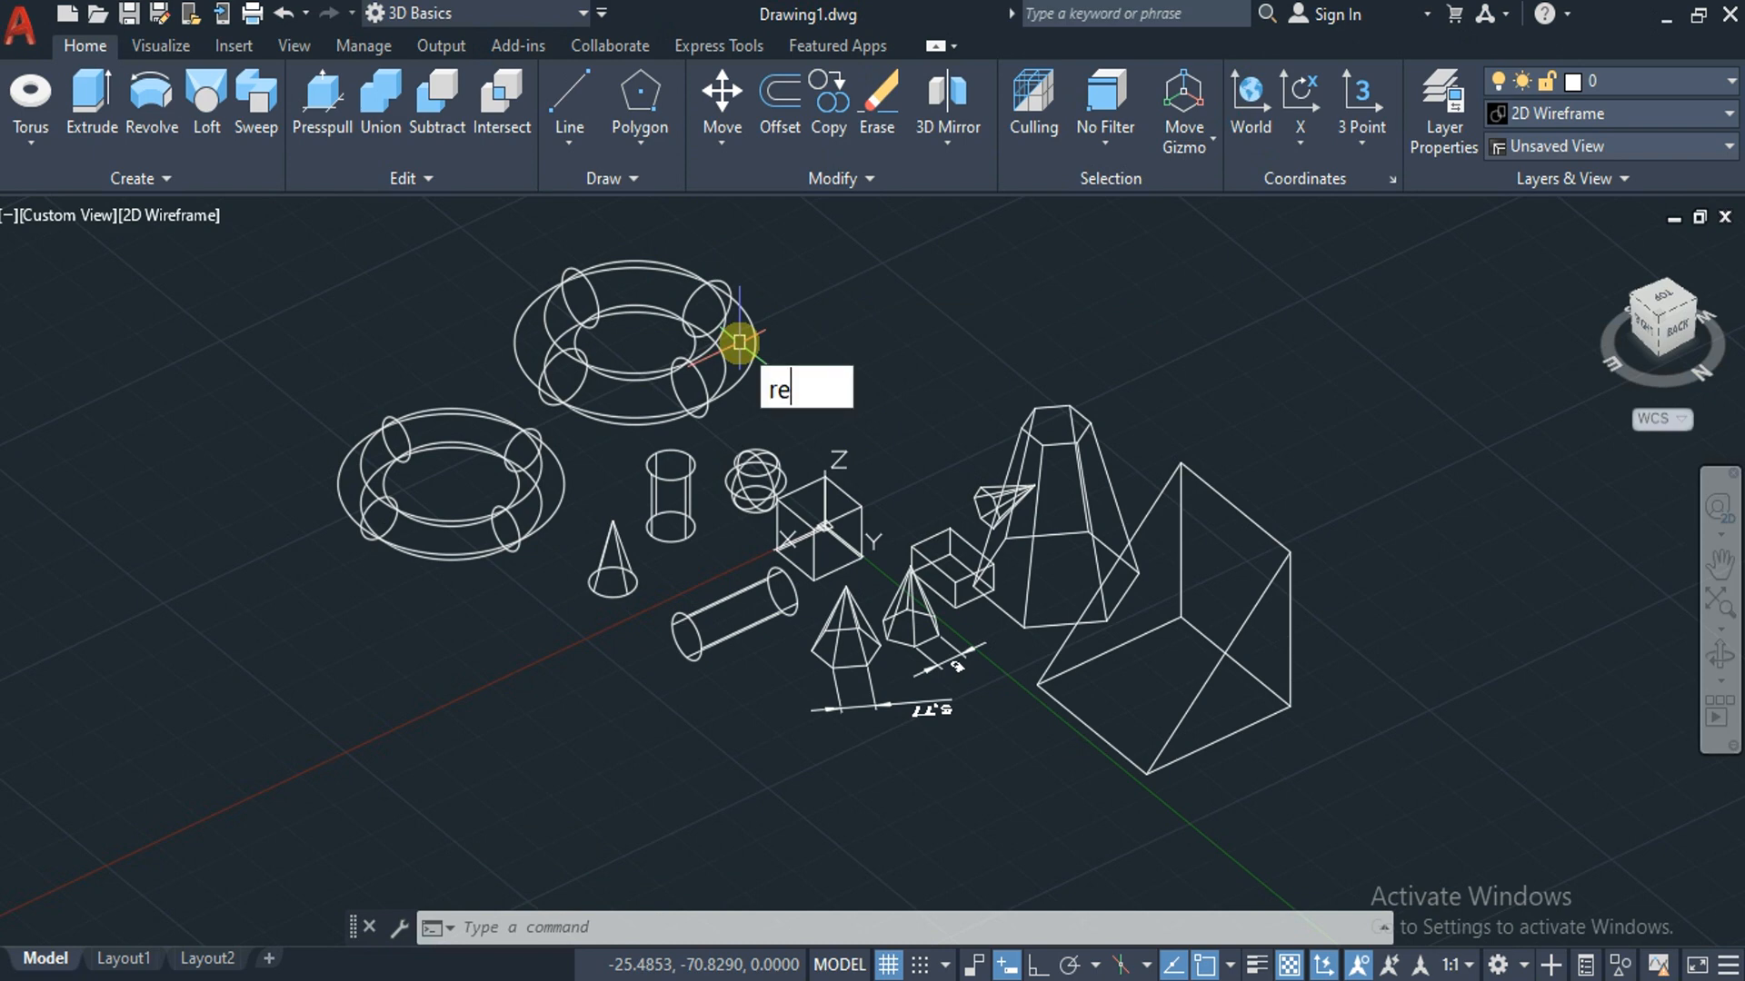
pyautogui.write('gen')
pyautogui.press('Return')
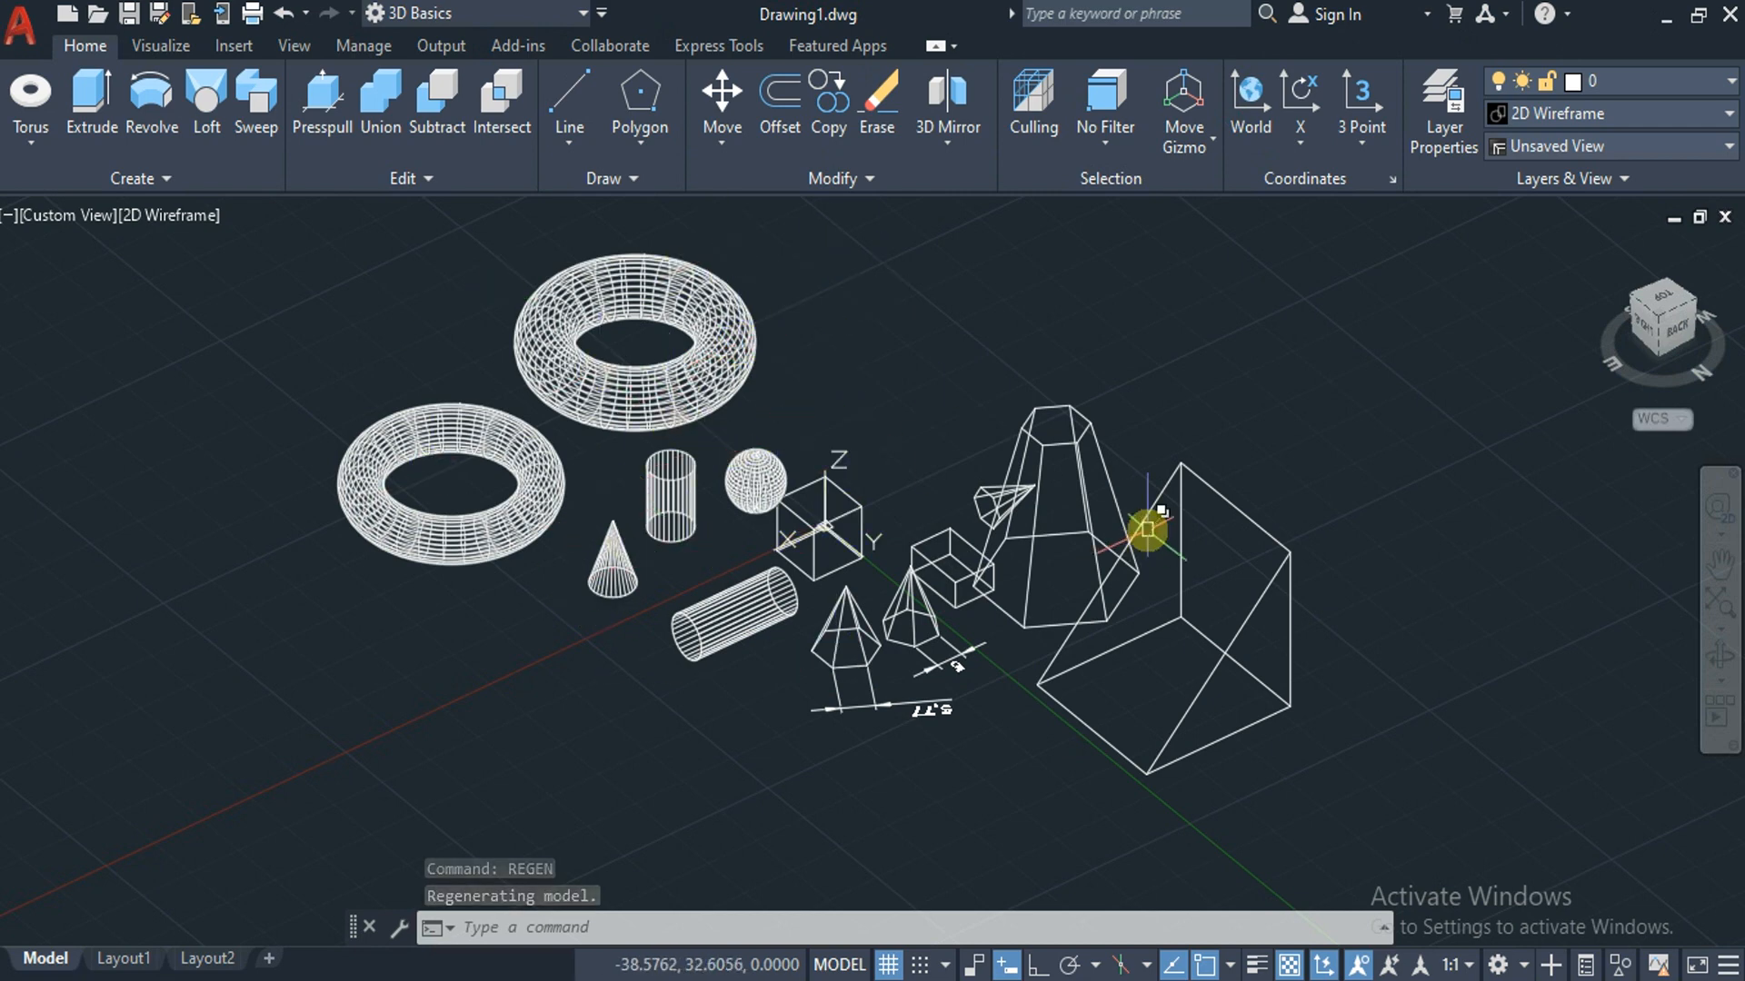
# In the SE Isometric view, draw a freehand polysolid wall beyond the wedge with three straight segments about 115, 63 and 53 long.
pyautogui.click(1627, 307)
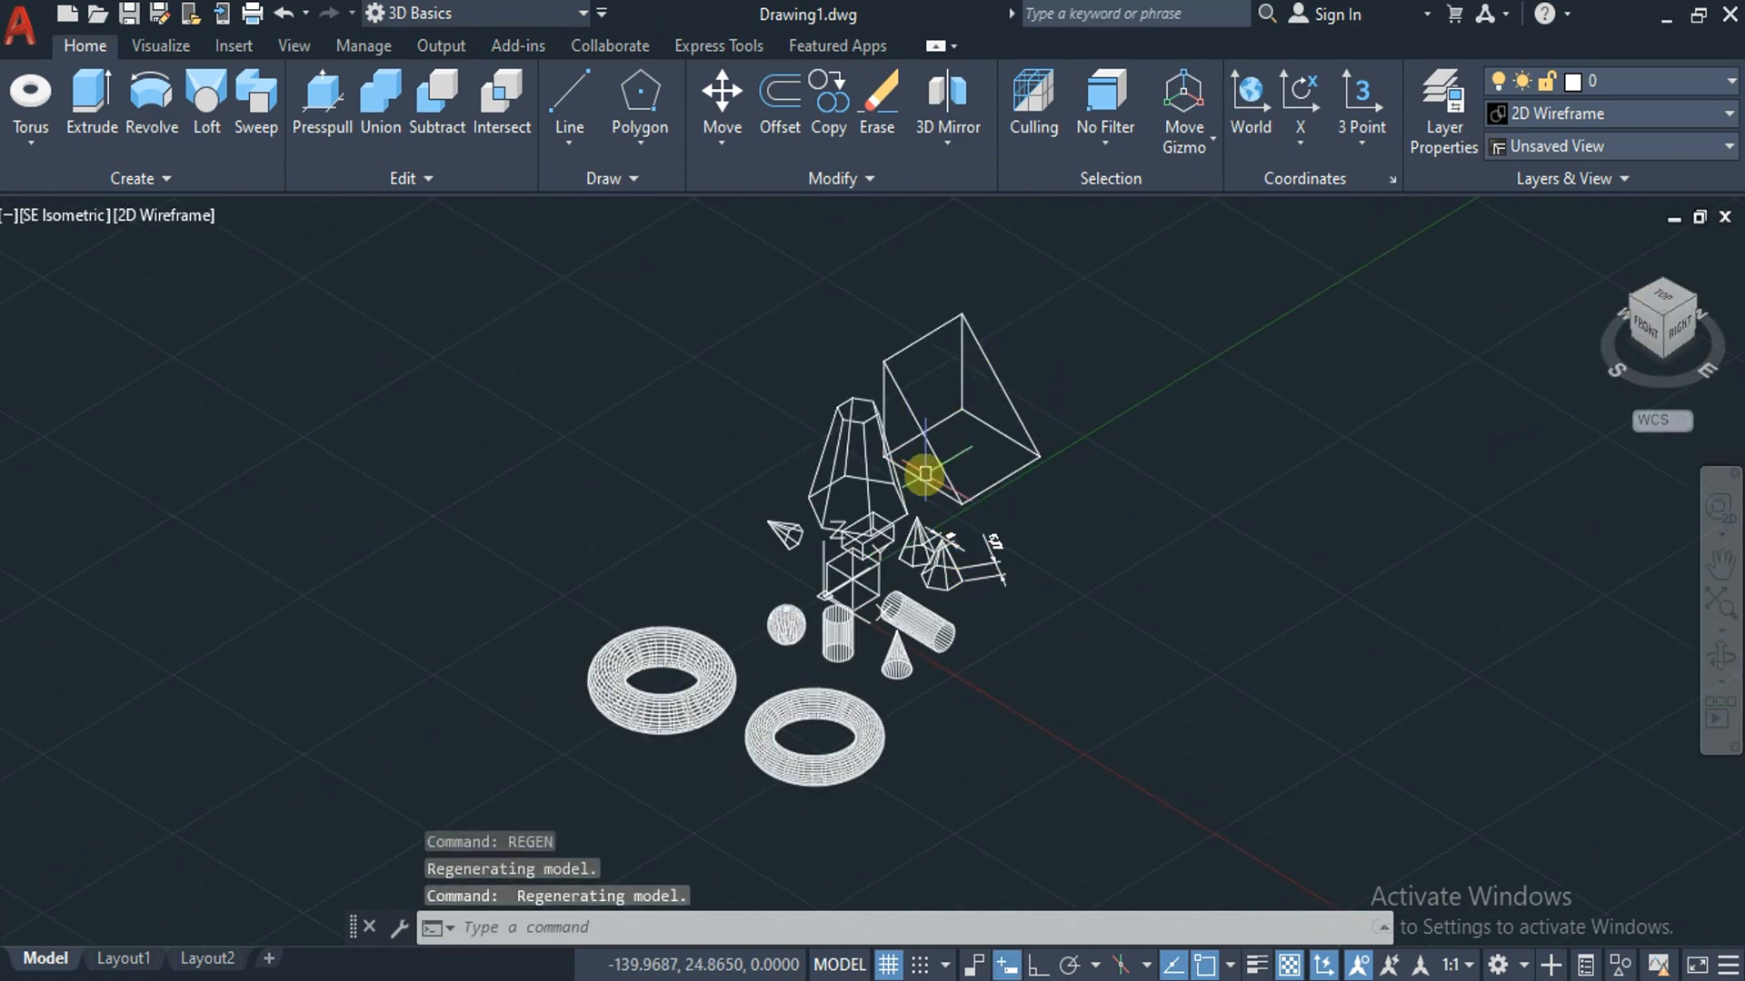
pyautogui.scroll(6, 929, 476)
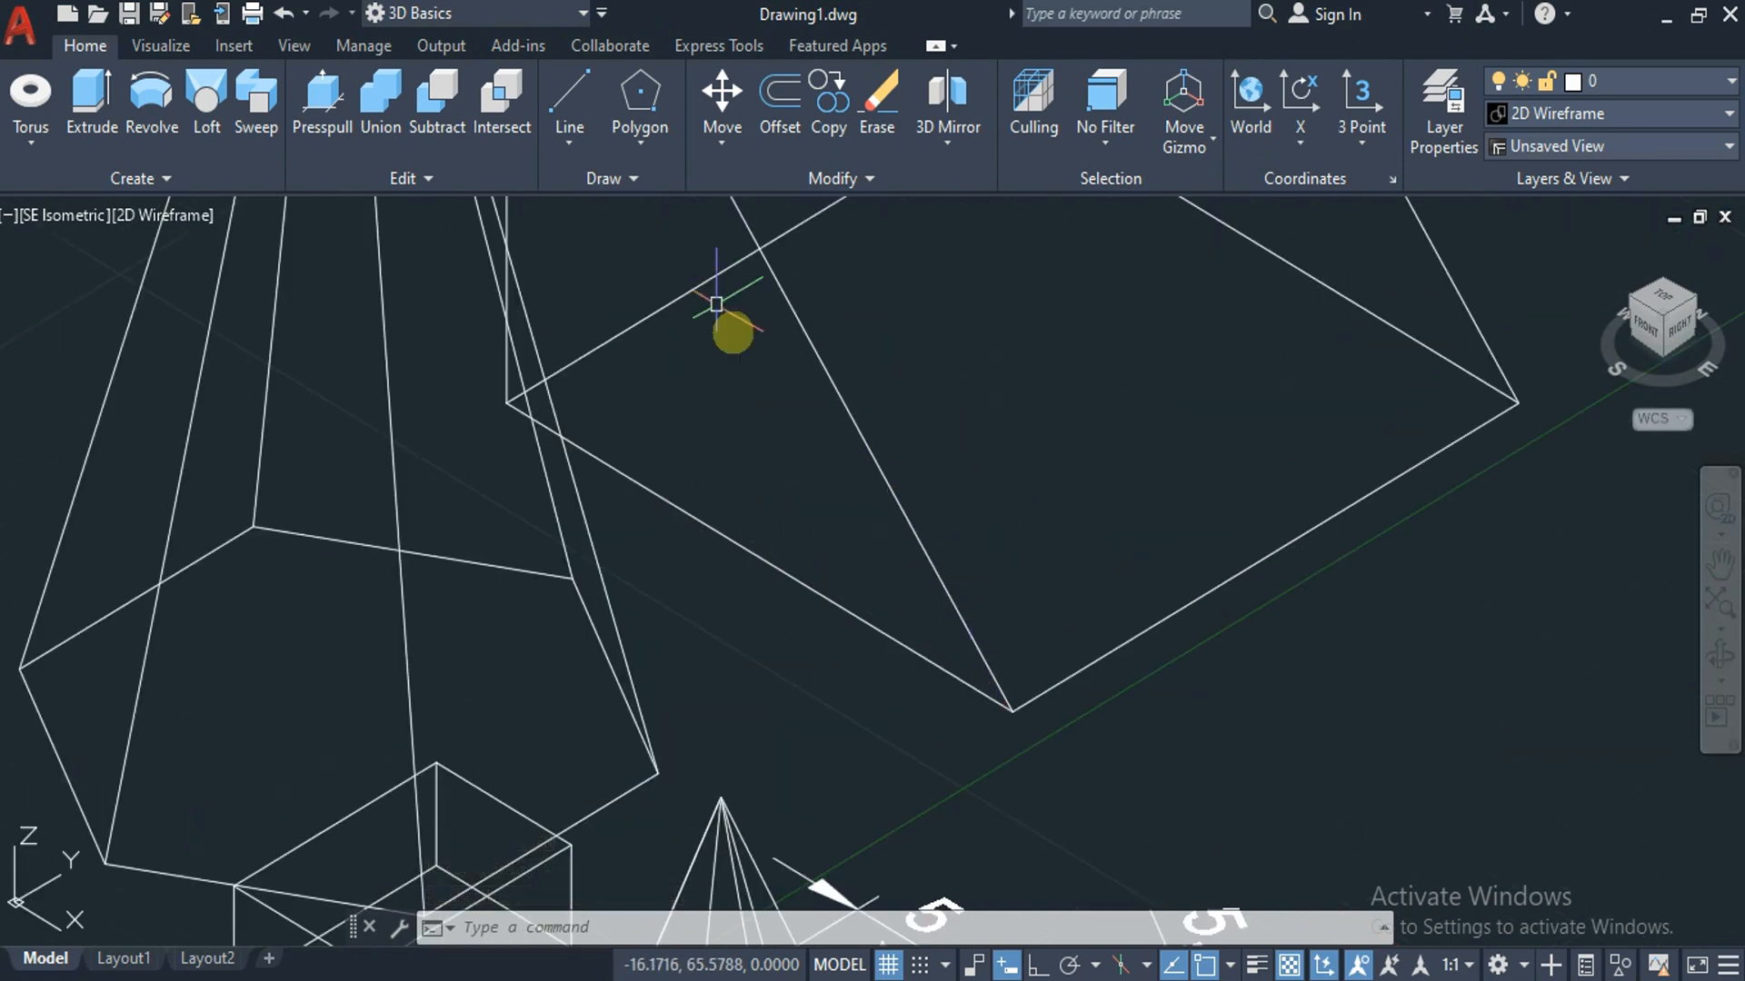
pyautogui.click(1665, 327)
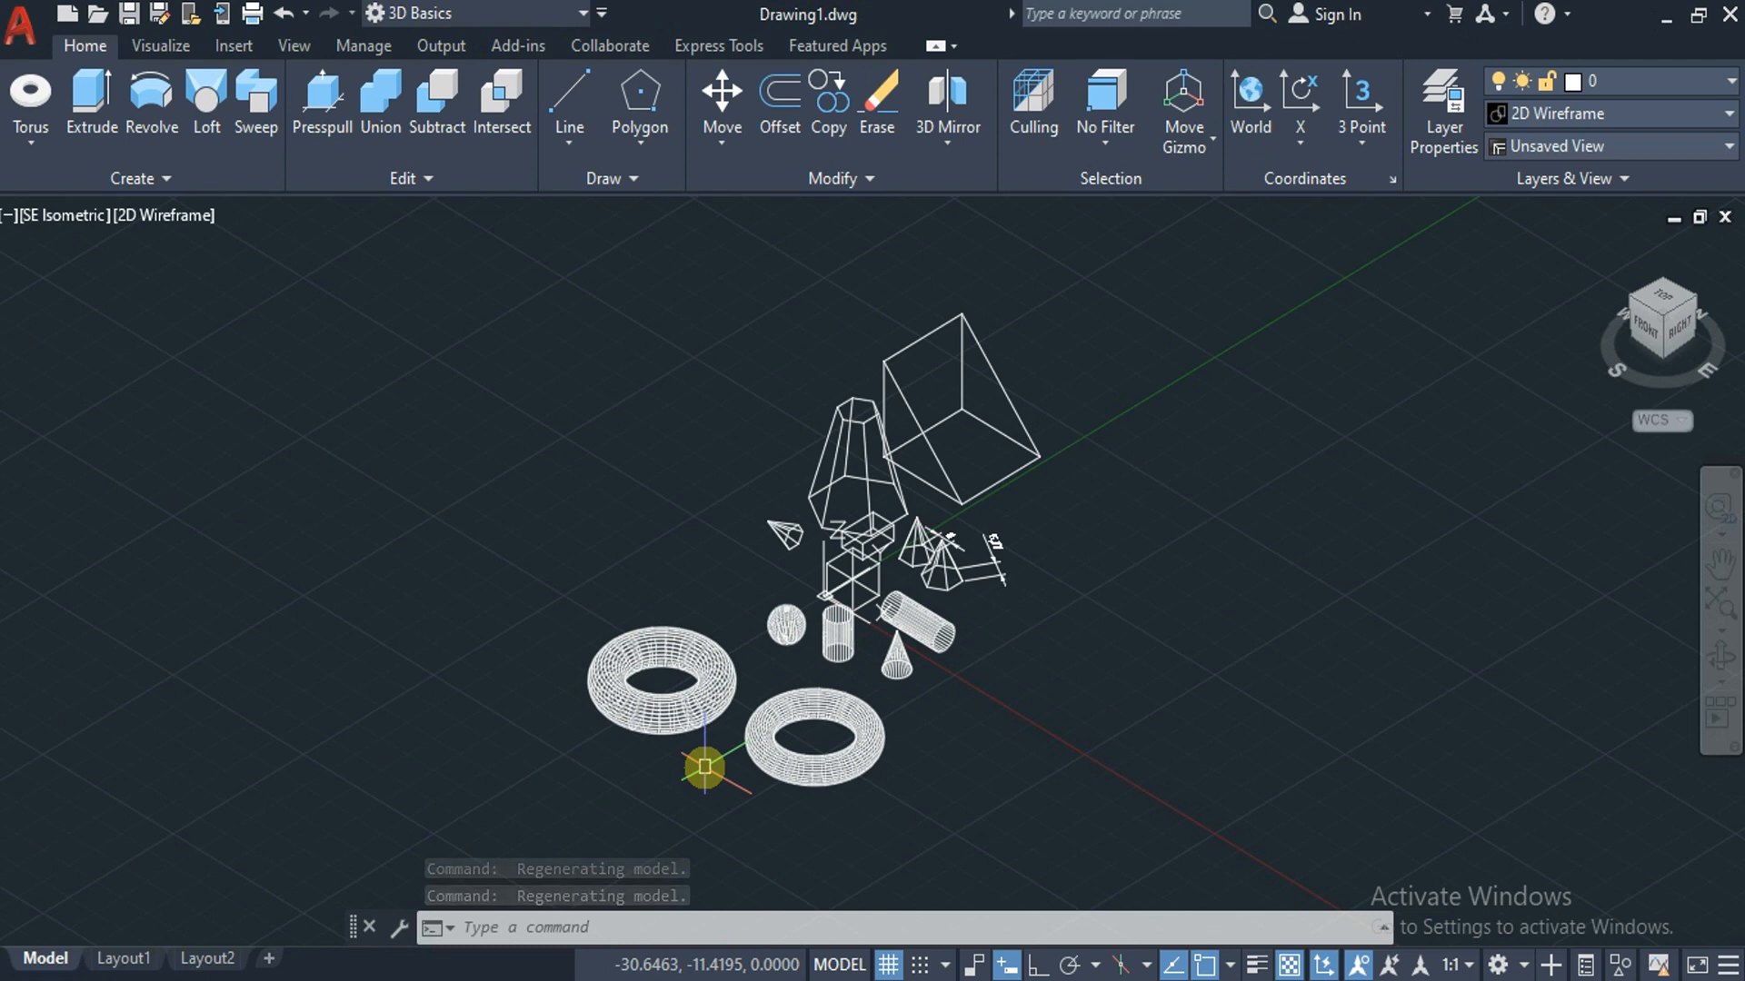
pyautogui.click(30, 156)
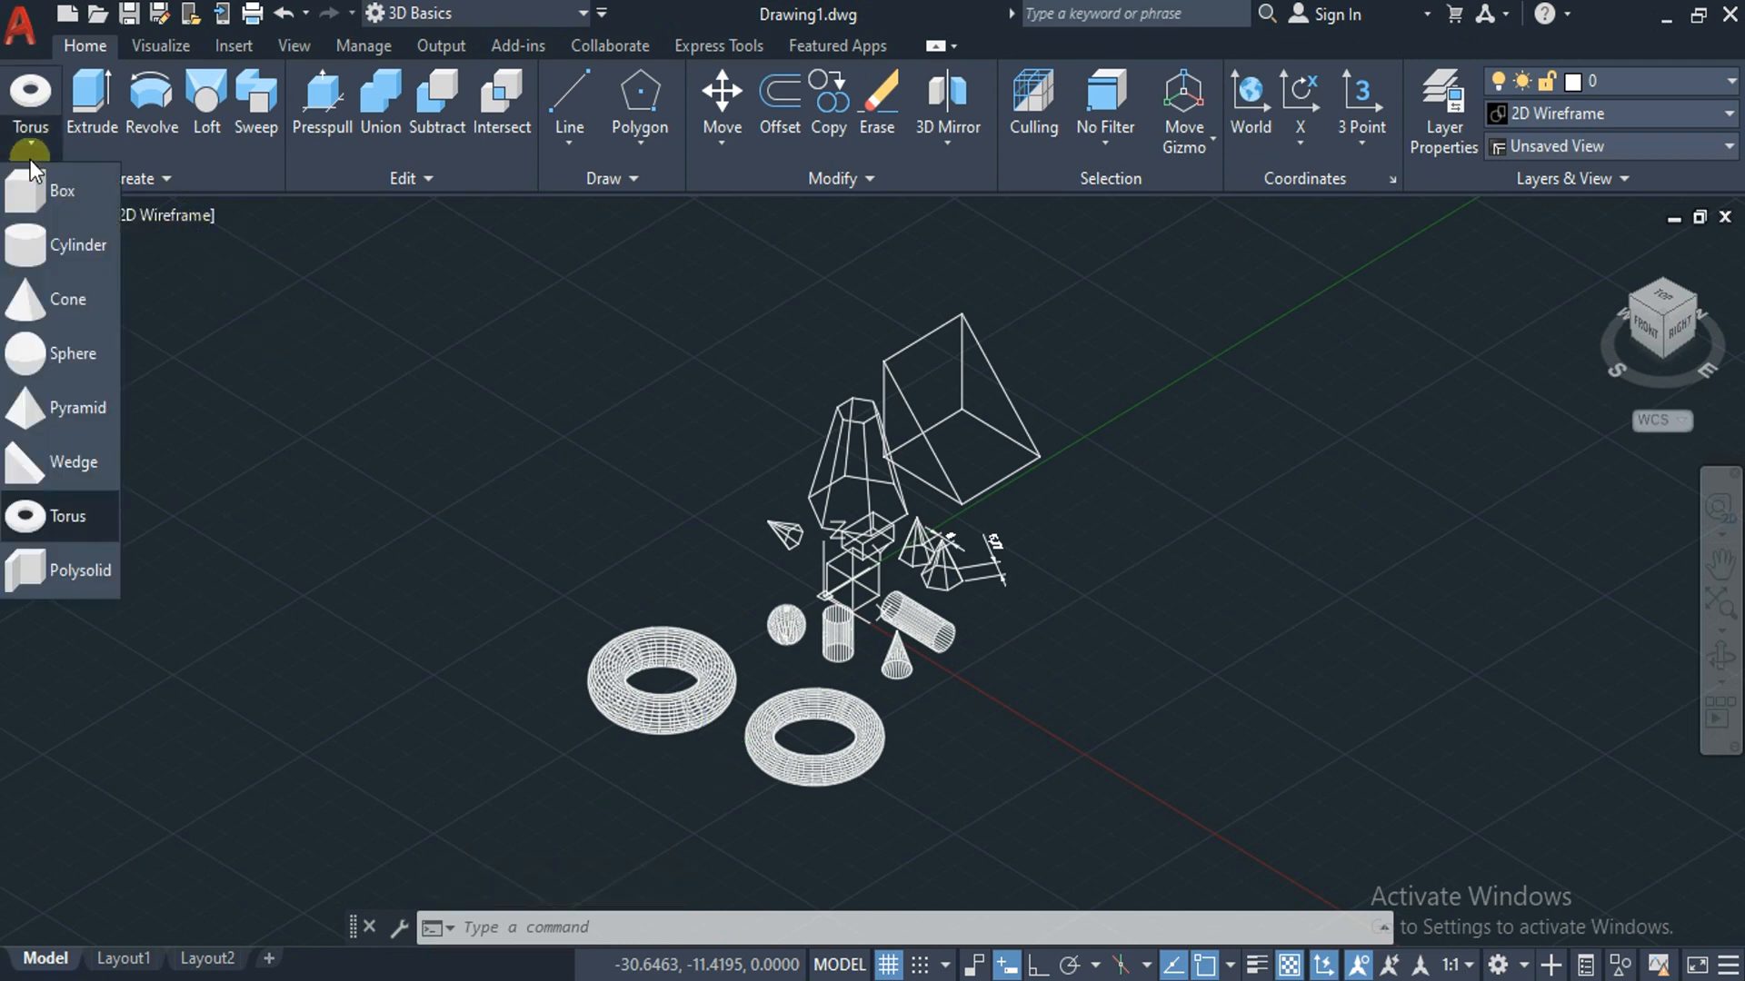
pyautogui.click(74, 565)
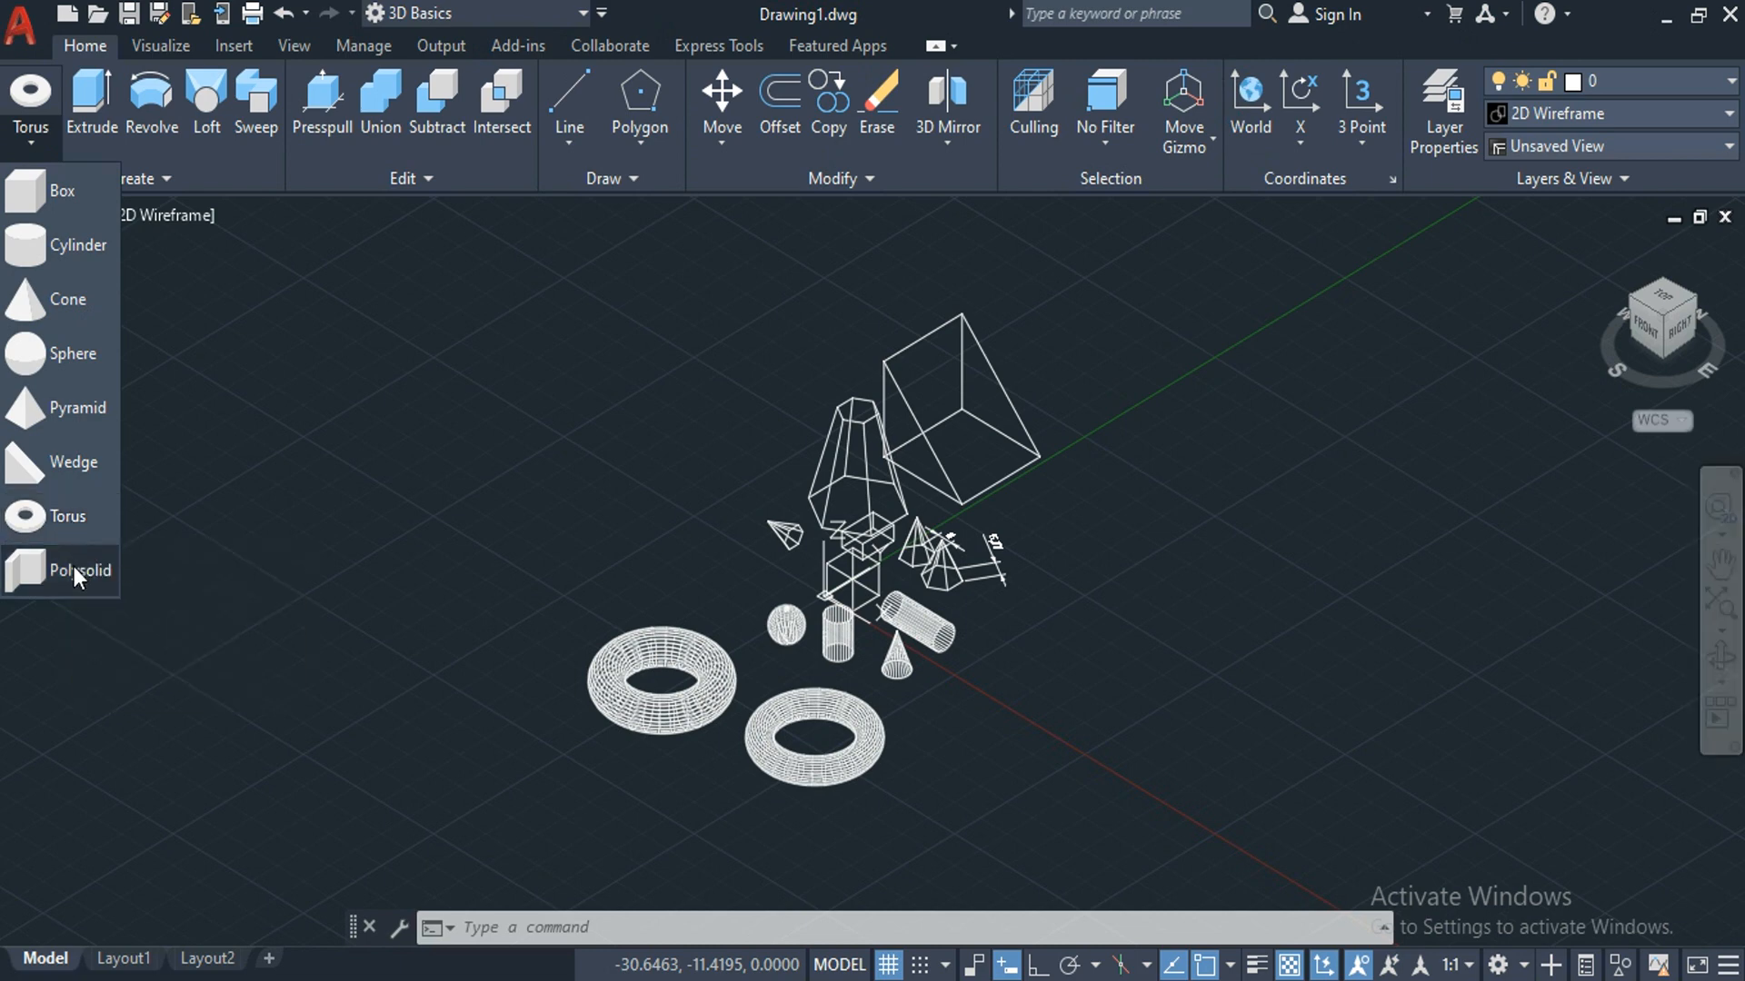
pyautogui.click(1061, 558)
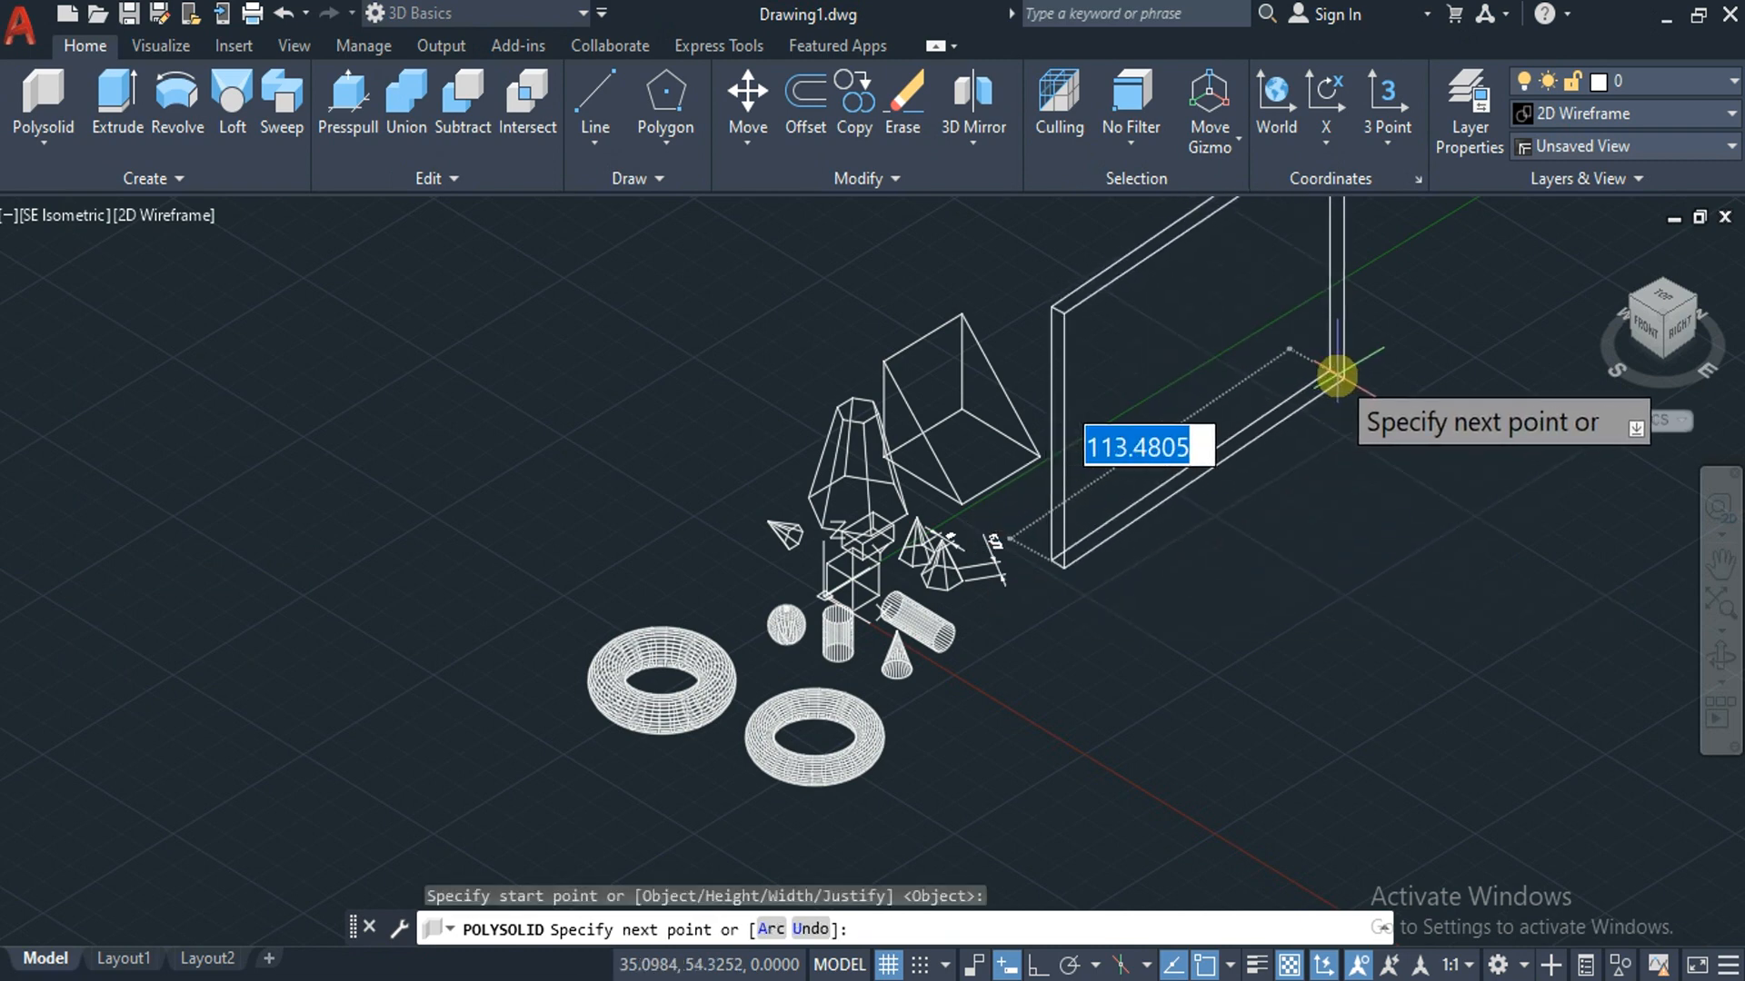
pyautogui.click(1345, 371)
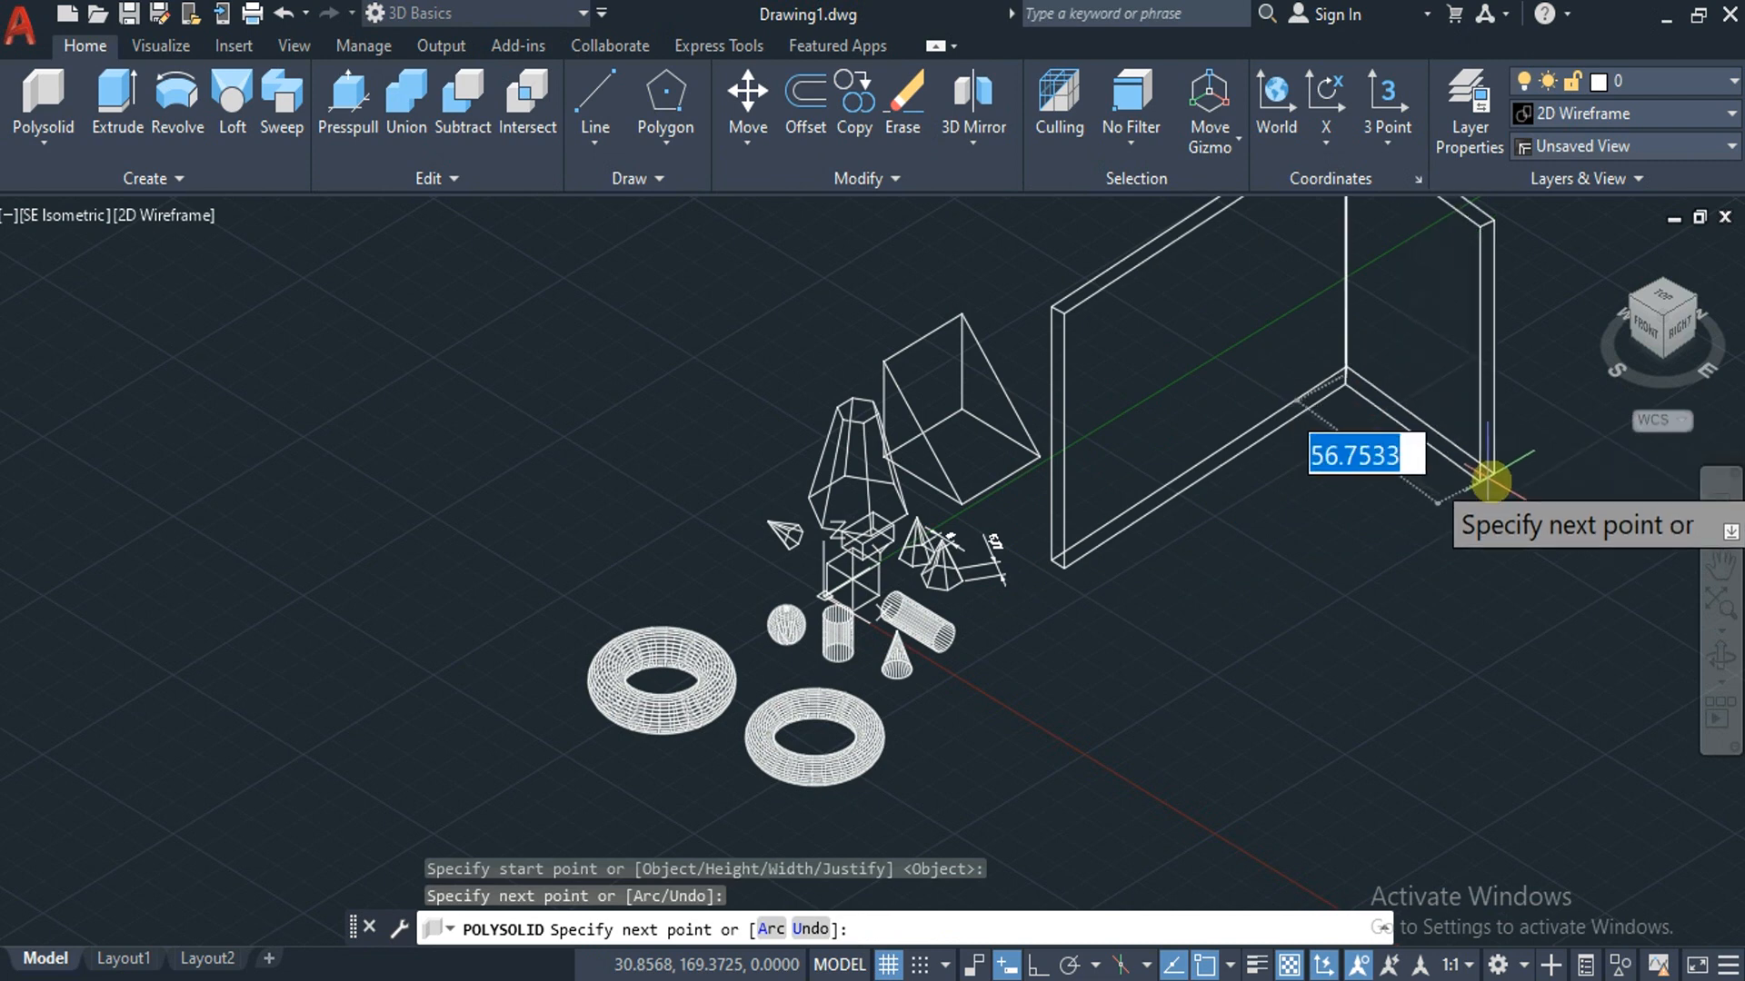
pyautogui.click(1490, 482)
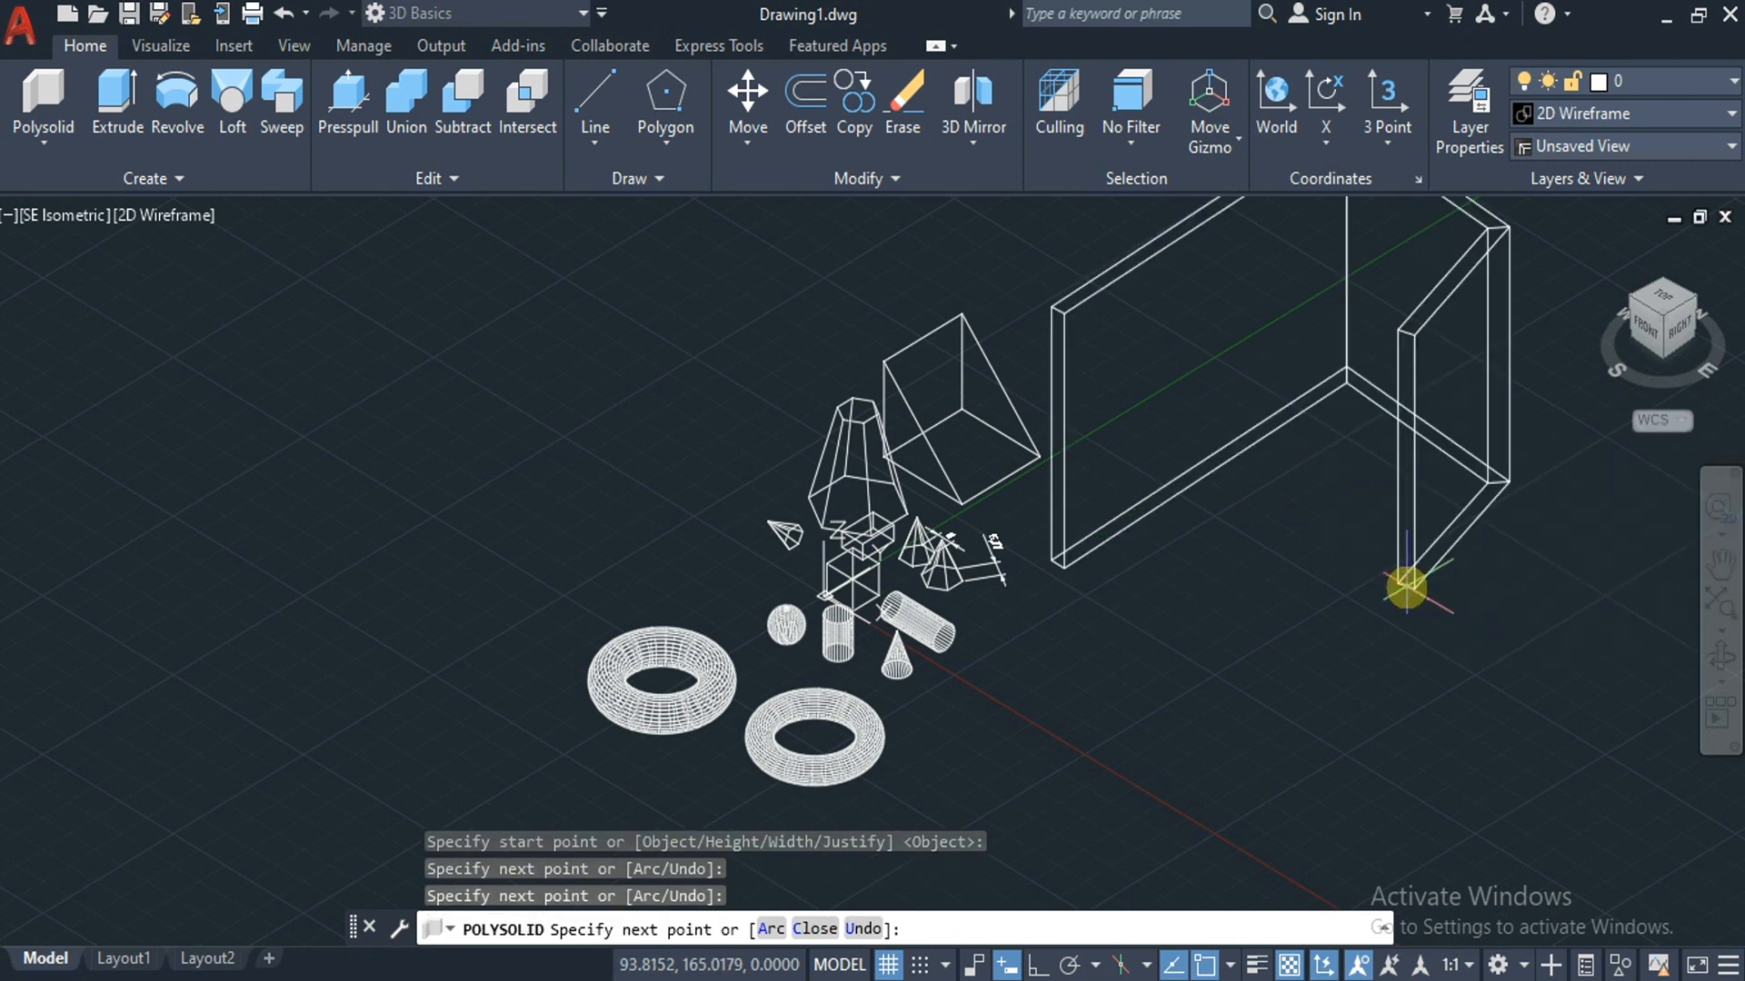
pyautogui.click(1406, 588)
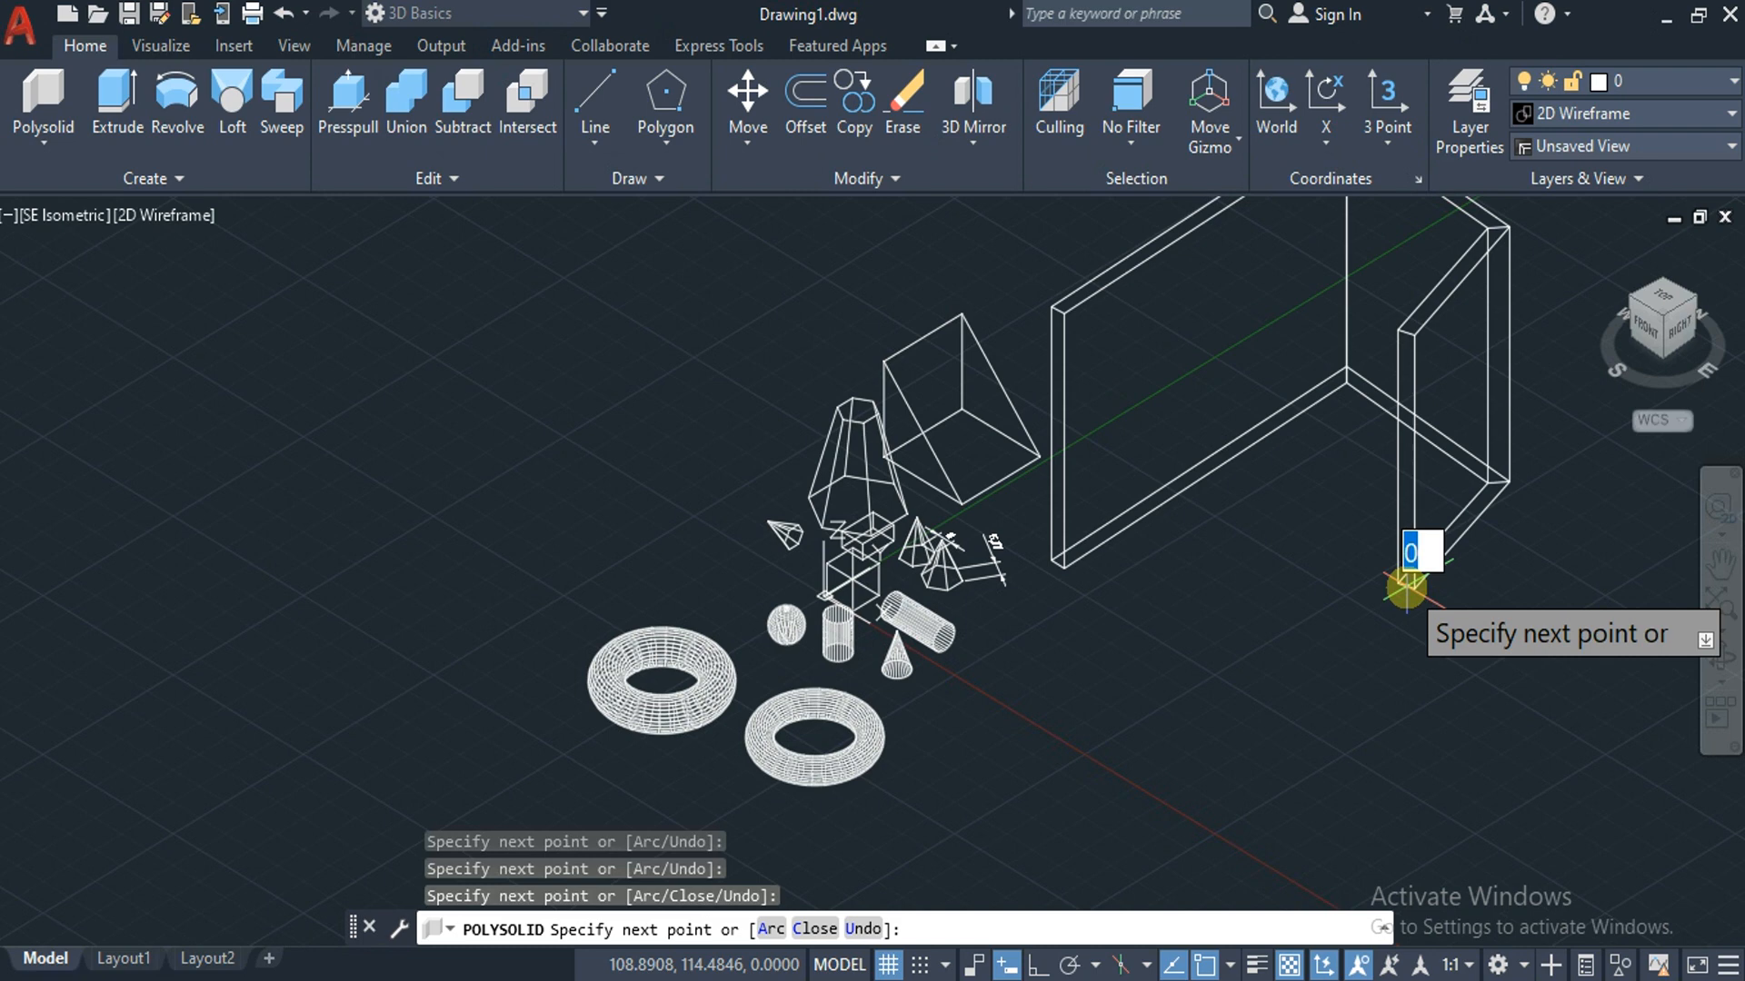
pyautogui.press('Return')
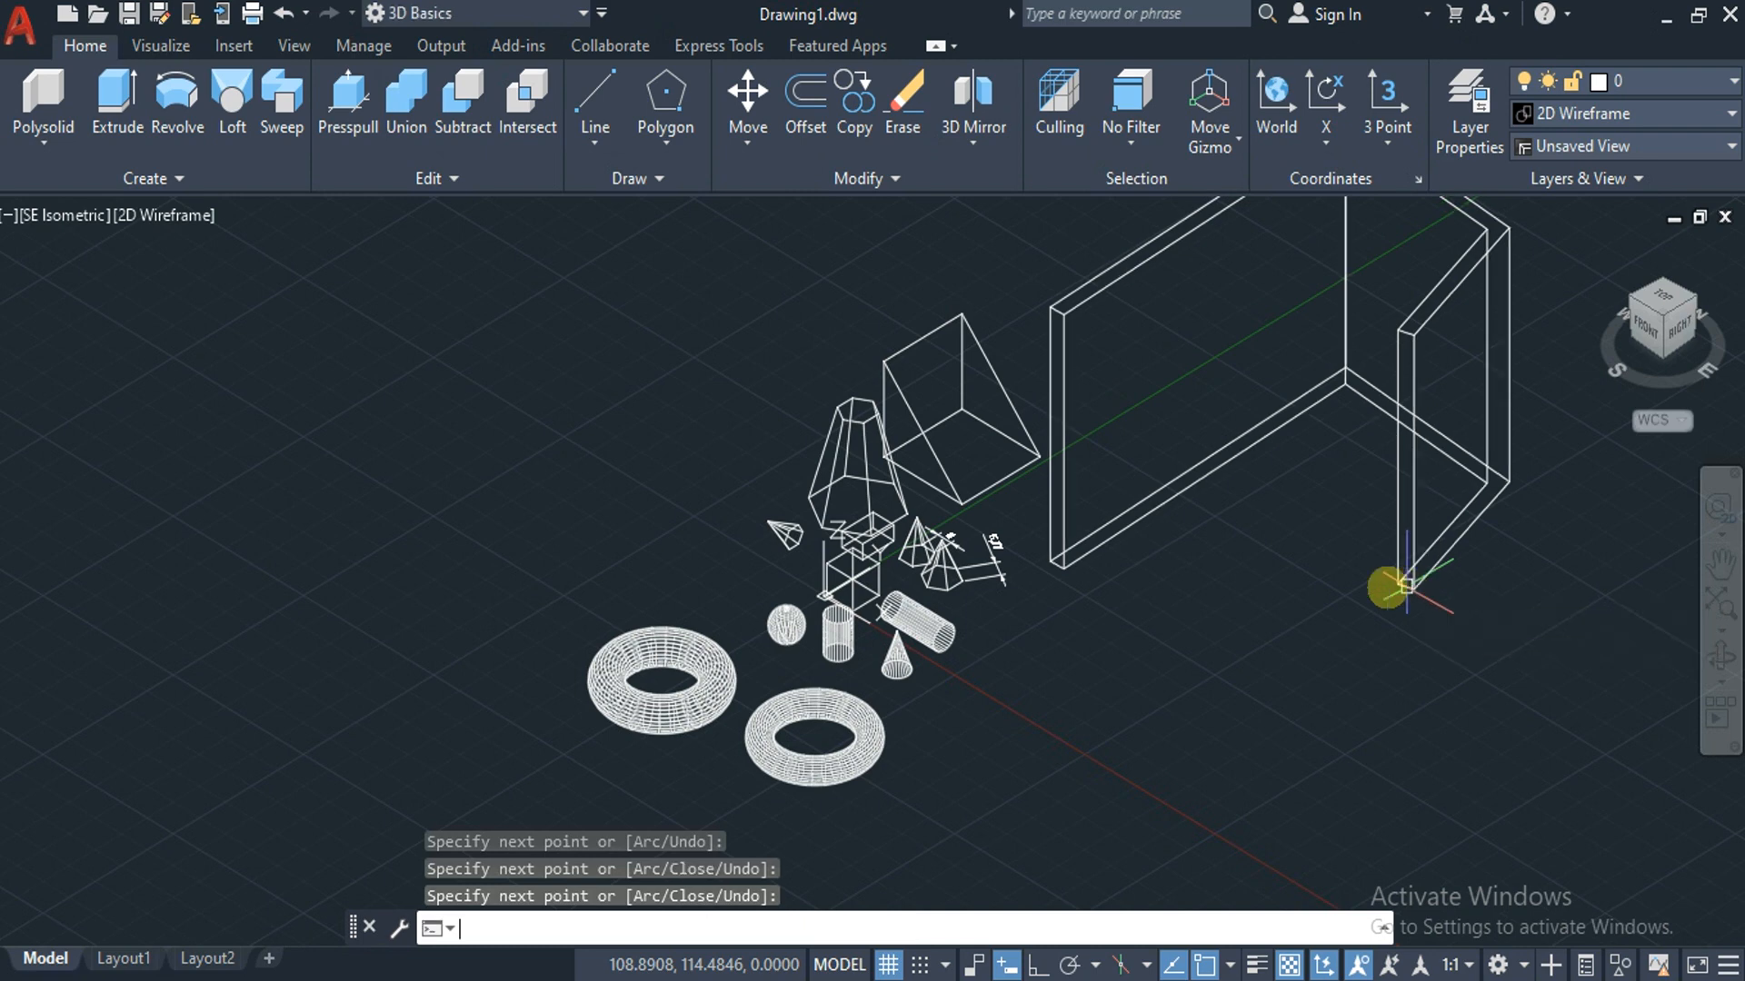
pyautogui.press('Return')
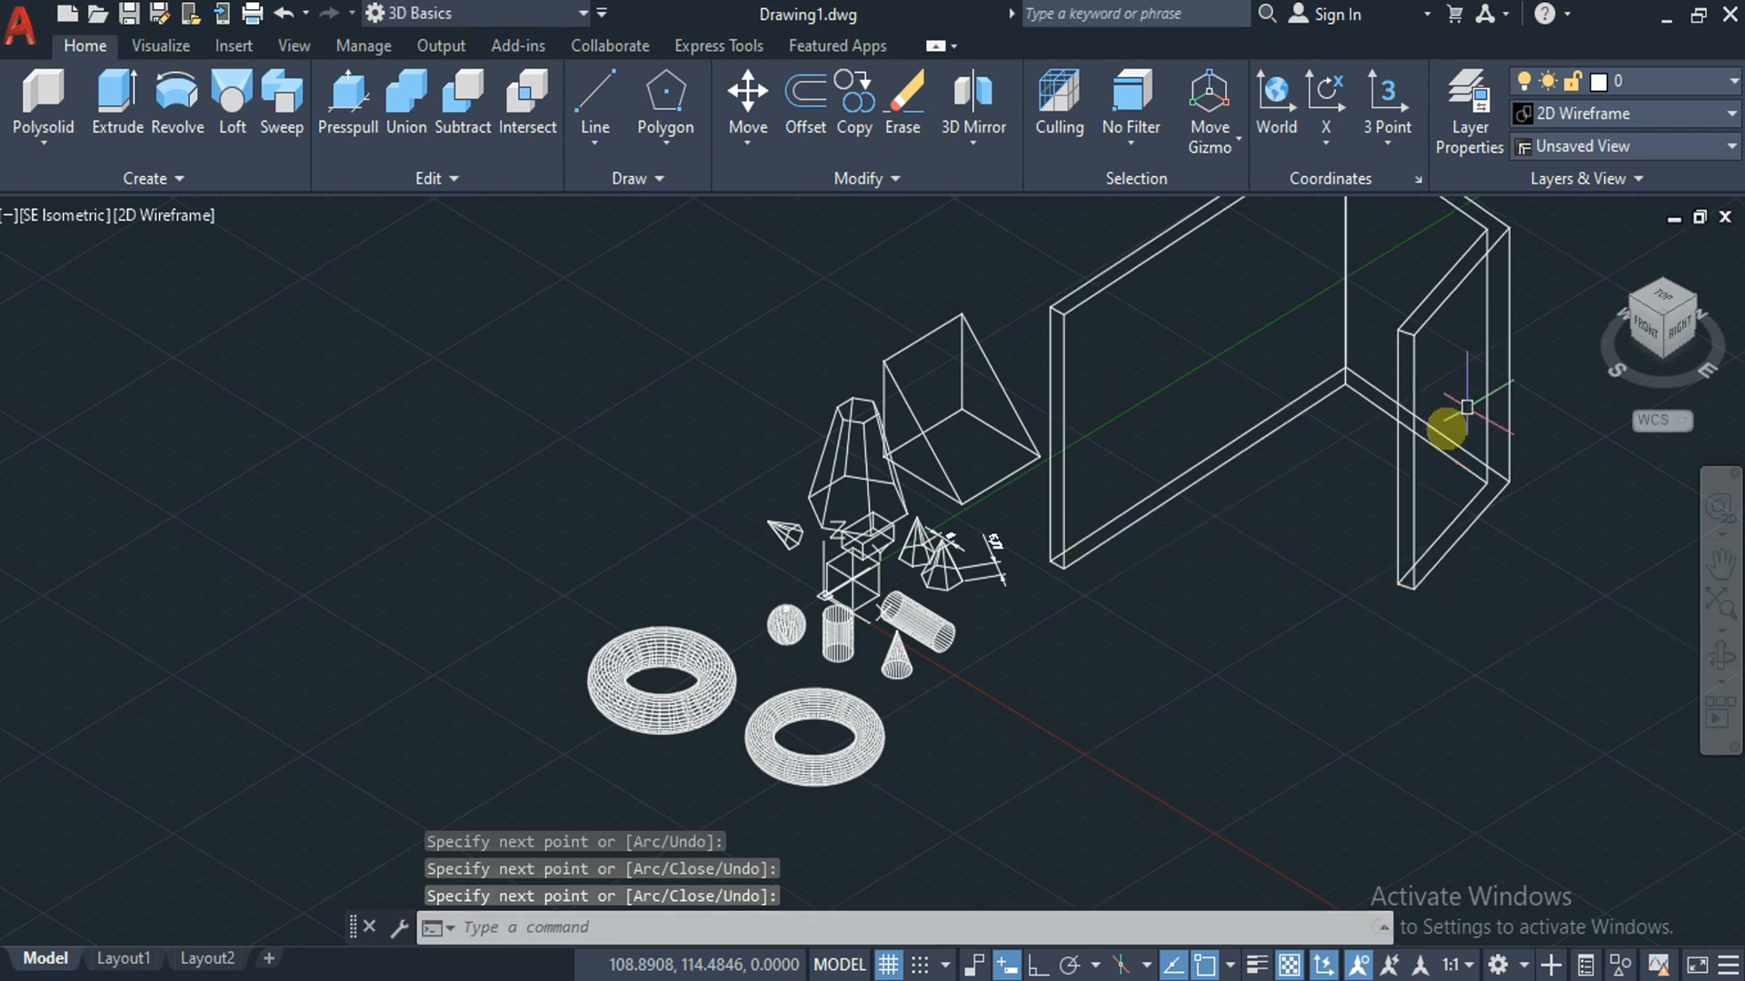
# Start a second polysolid and set its height to 40 and its width to 6.
pyautogui.click(1666, 323)
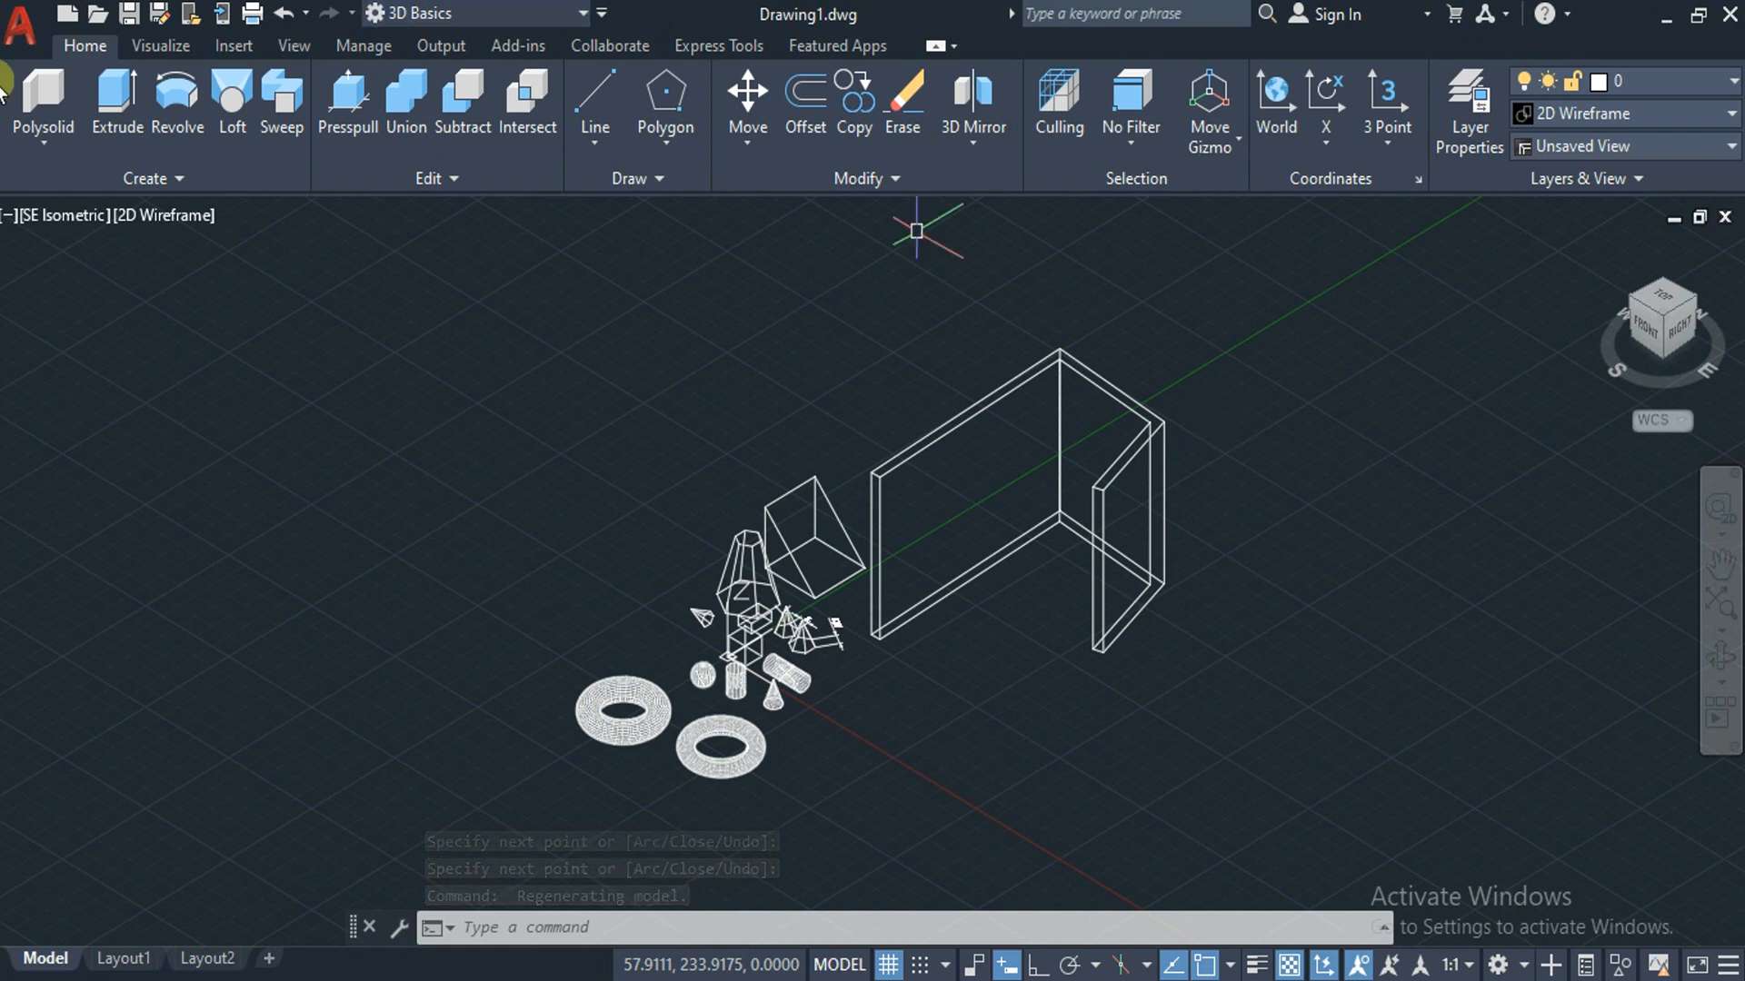
pyautogui.click(43, 95)
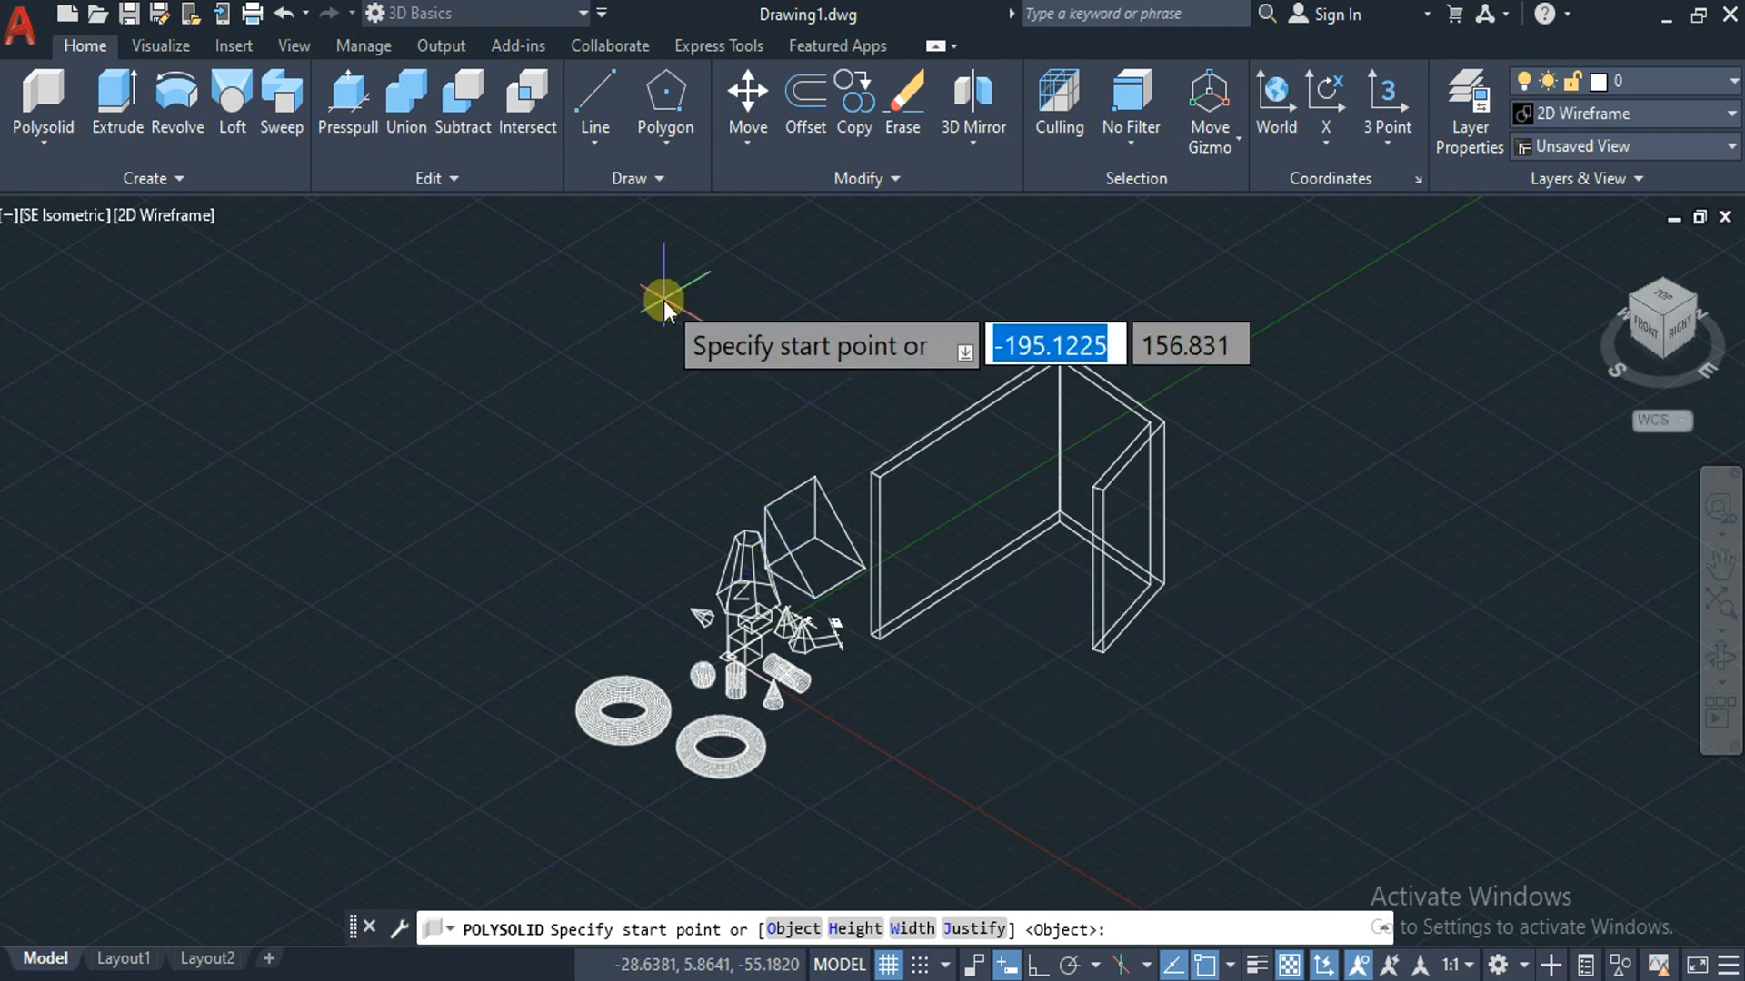
pyautogui.press('Down')
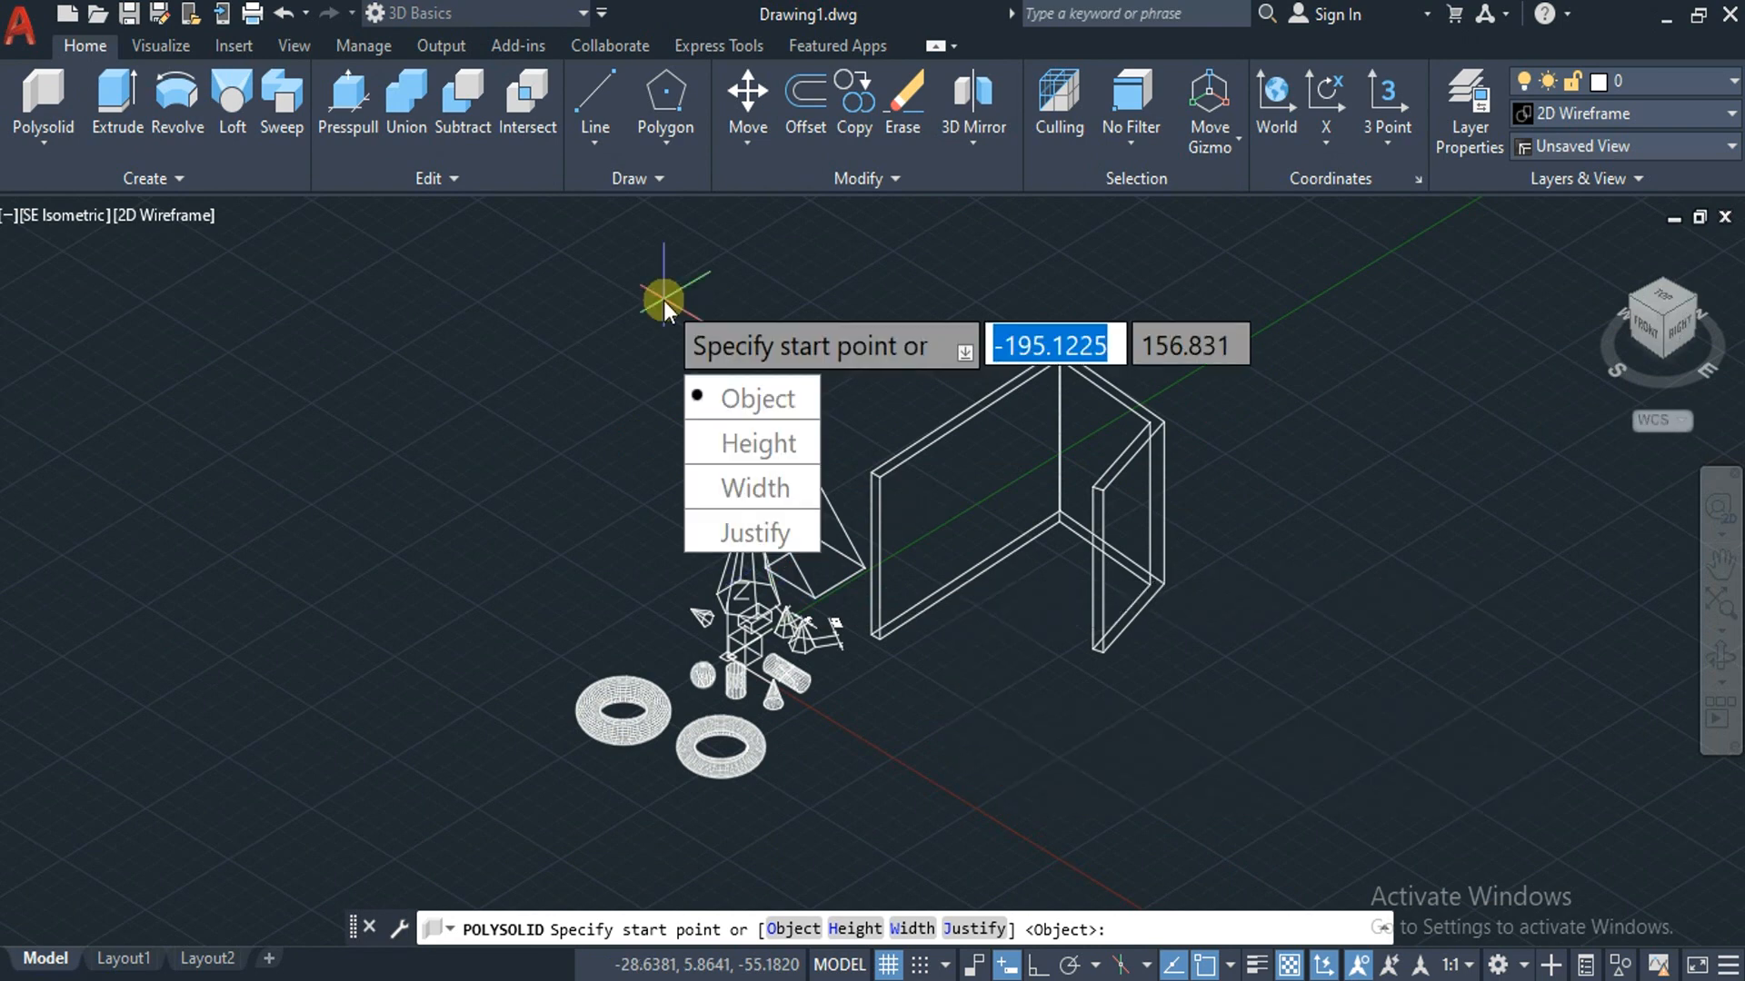
pyautogui.click(765, 450)
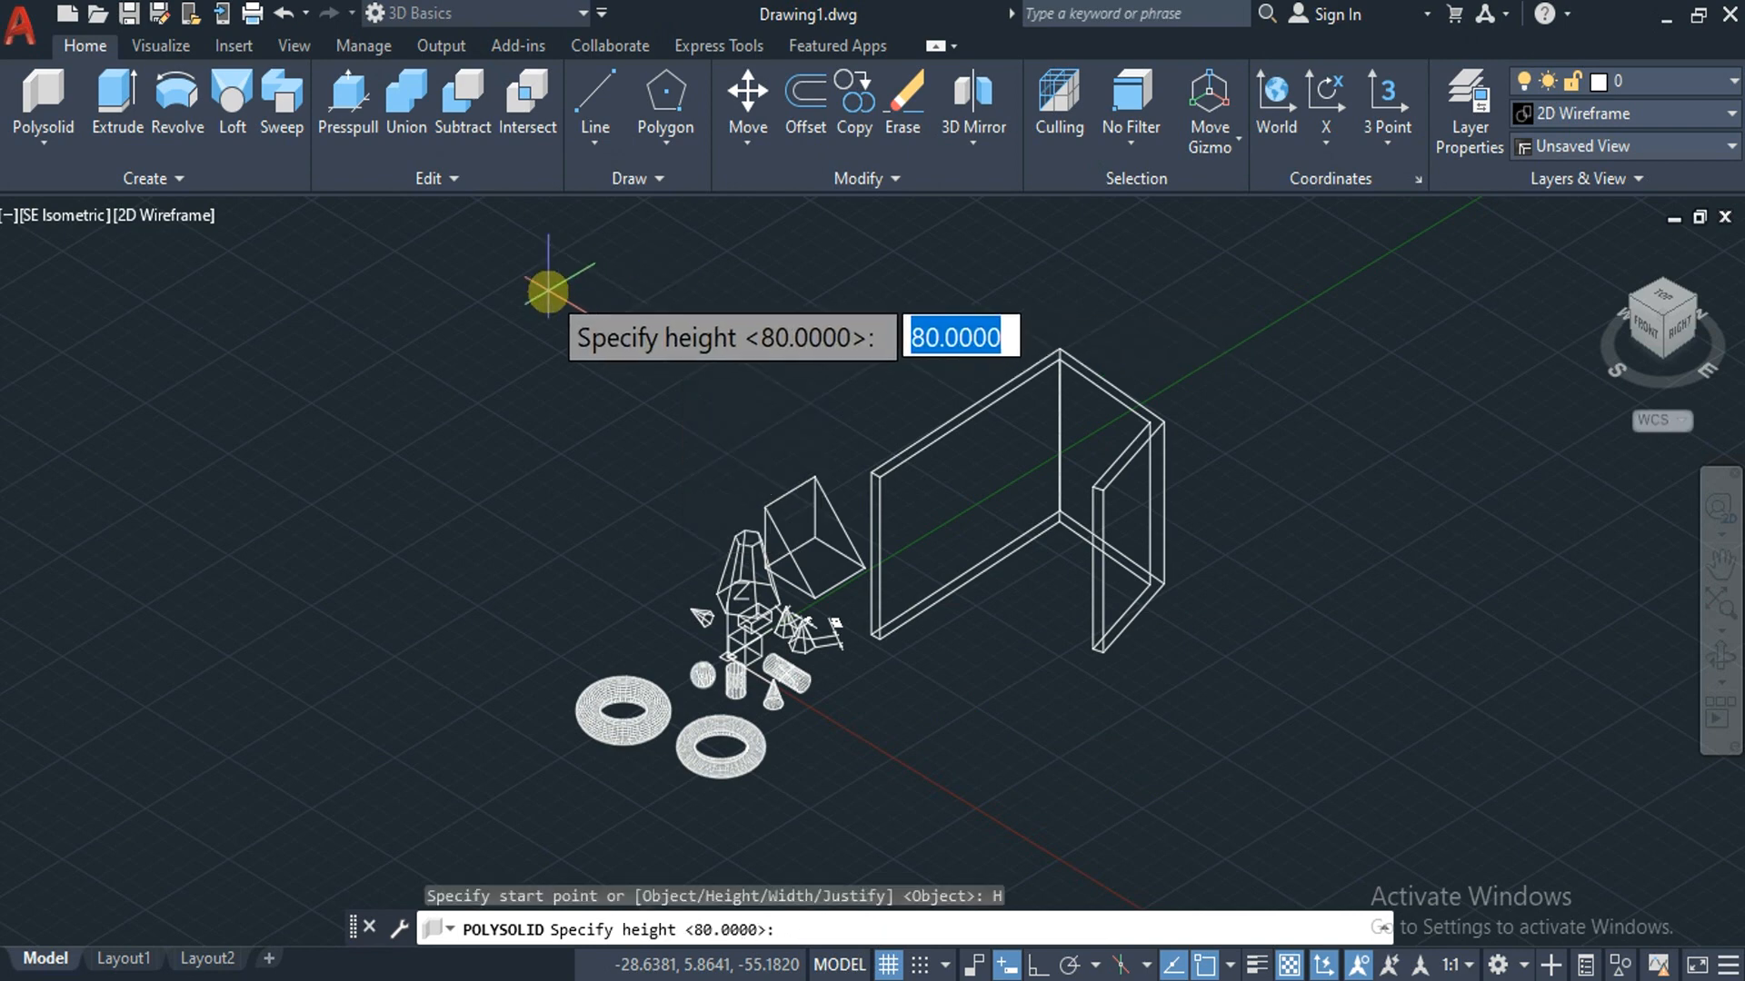
pyautogui.write('40')
pyautogui.press('Return')
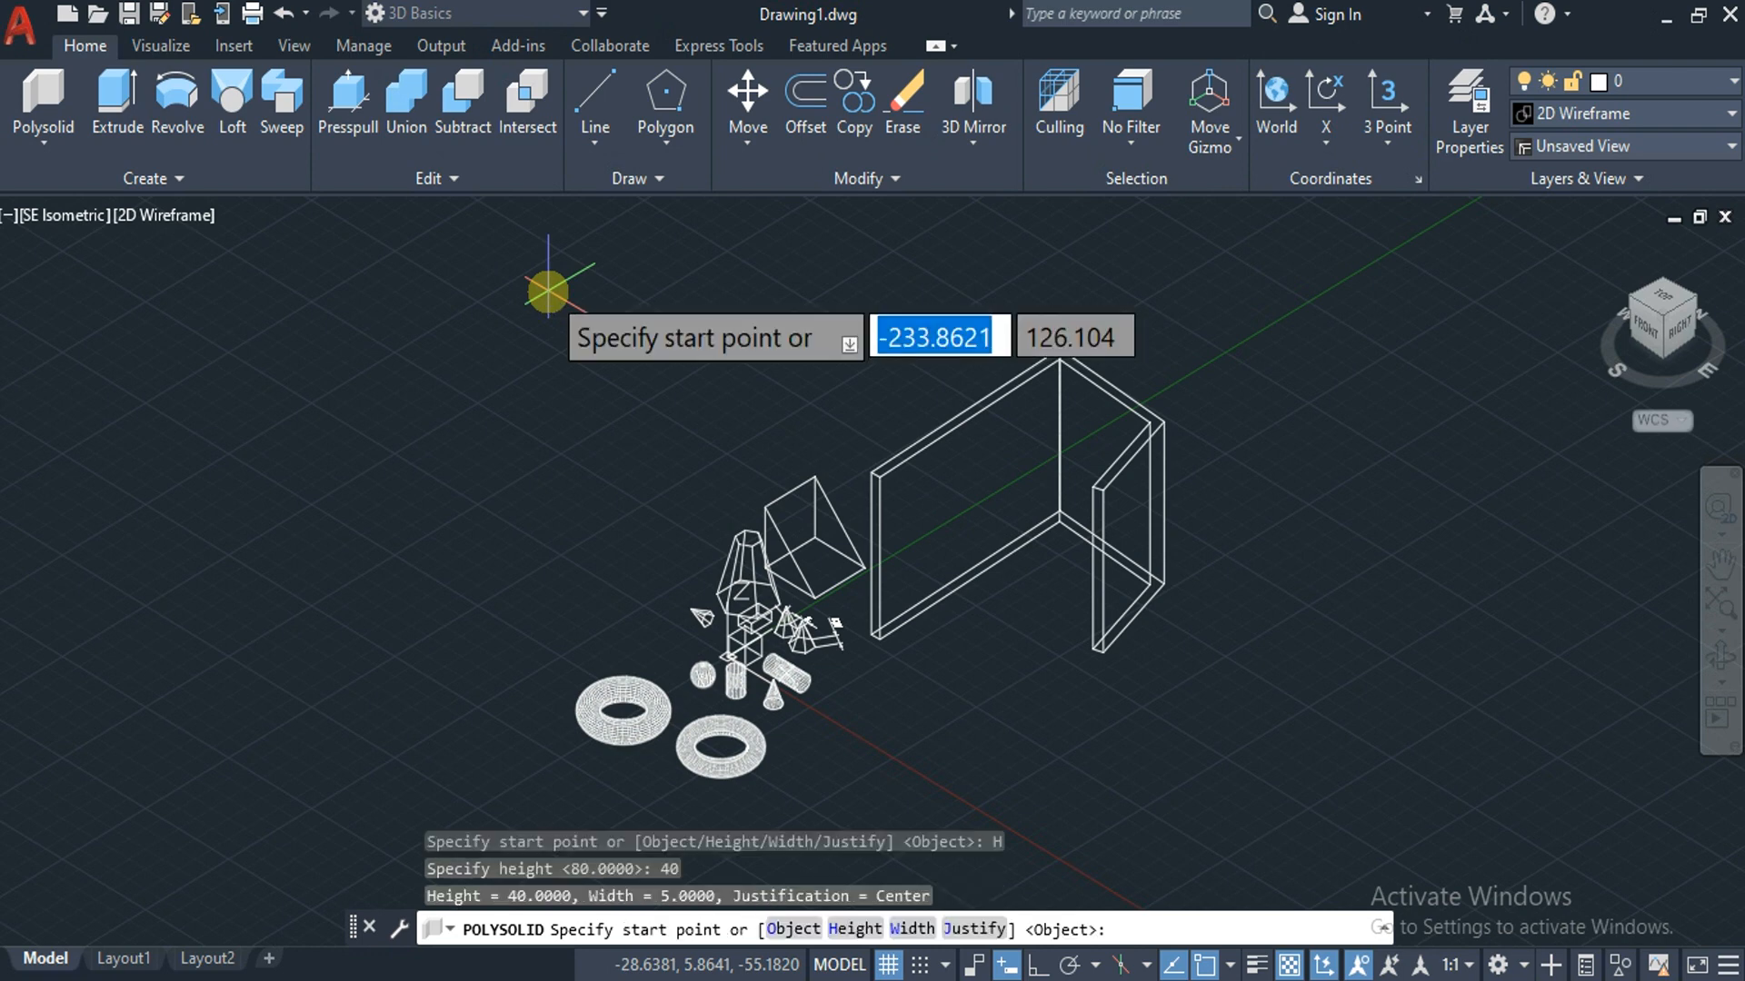
pyautogui.press('Down')
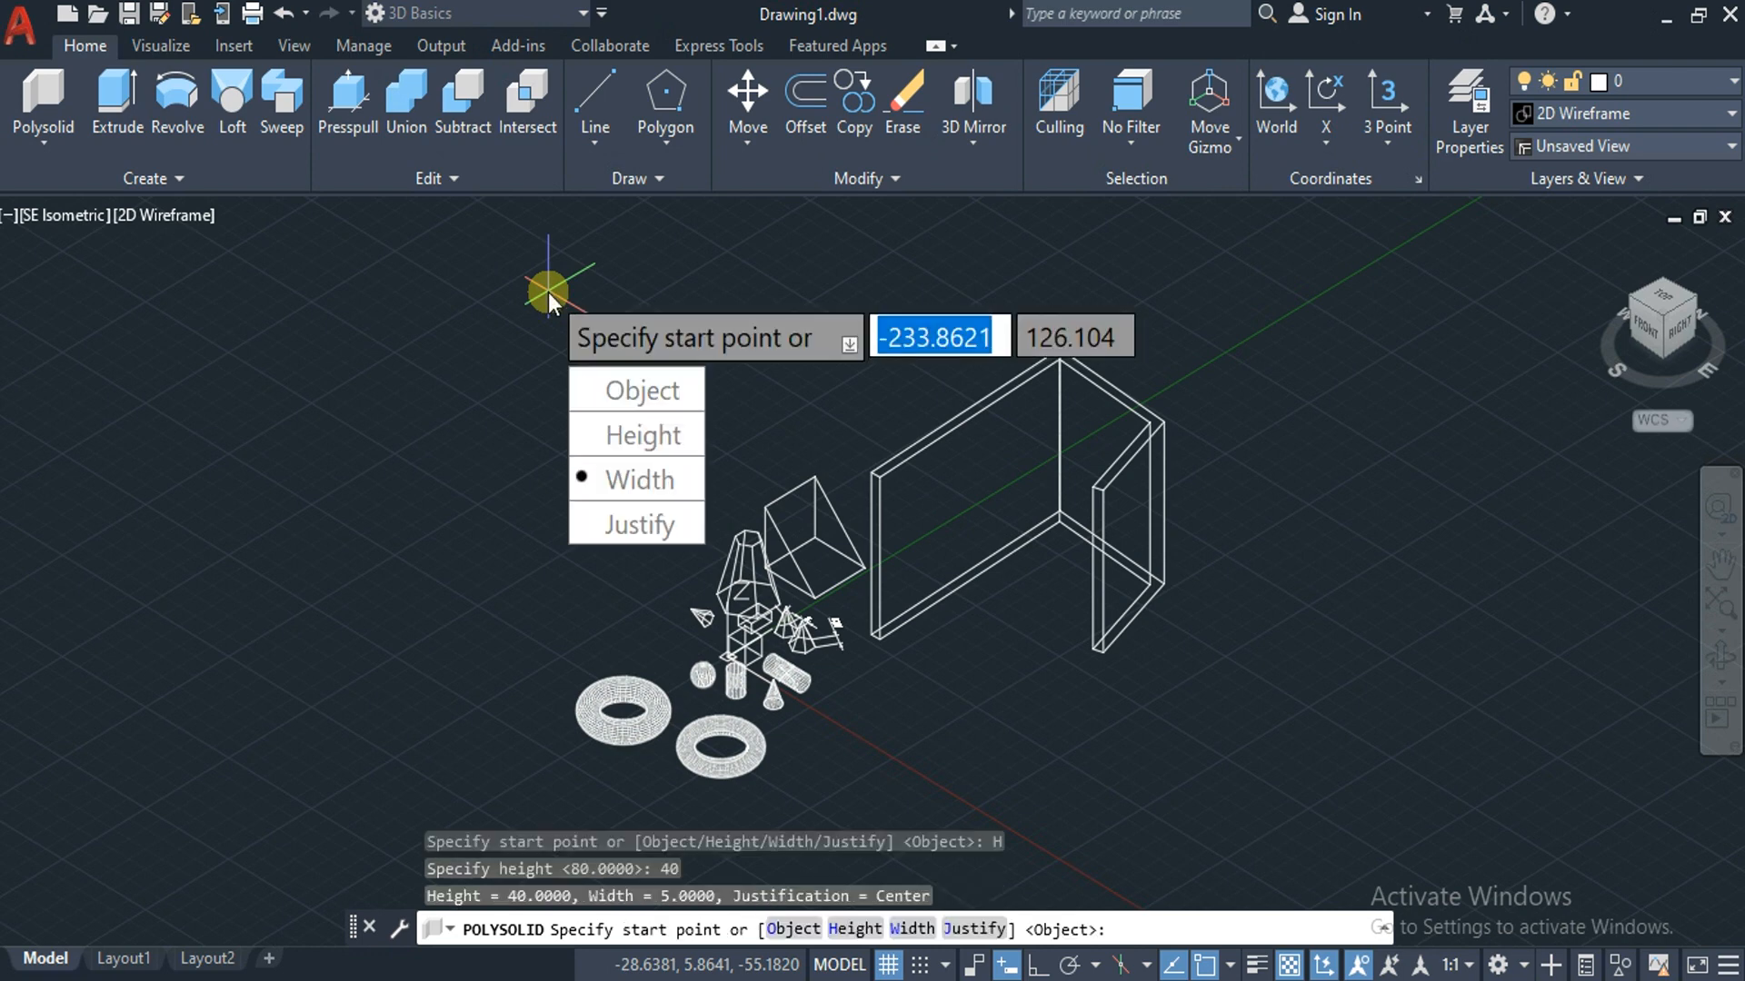
pyautogui.press('Return')
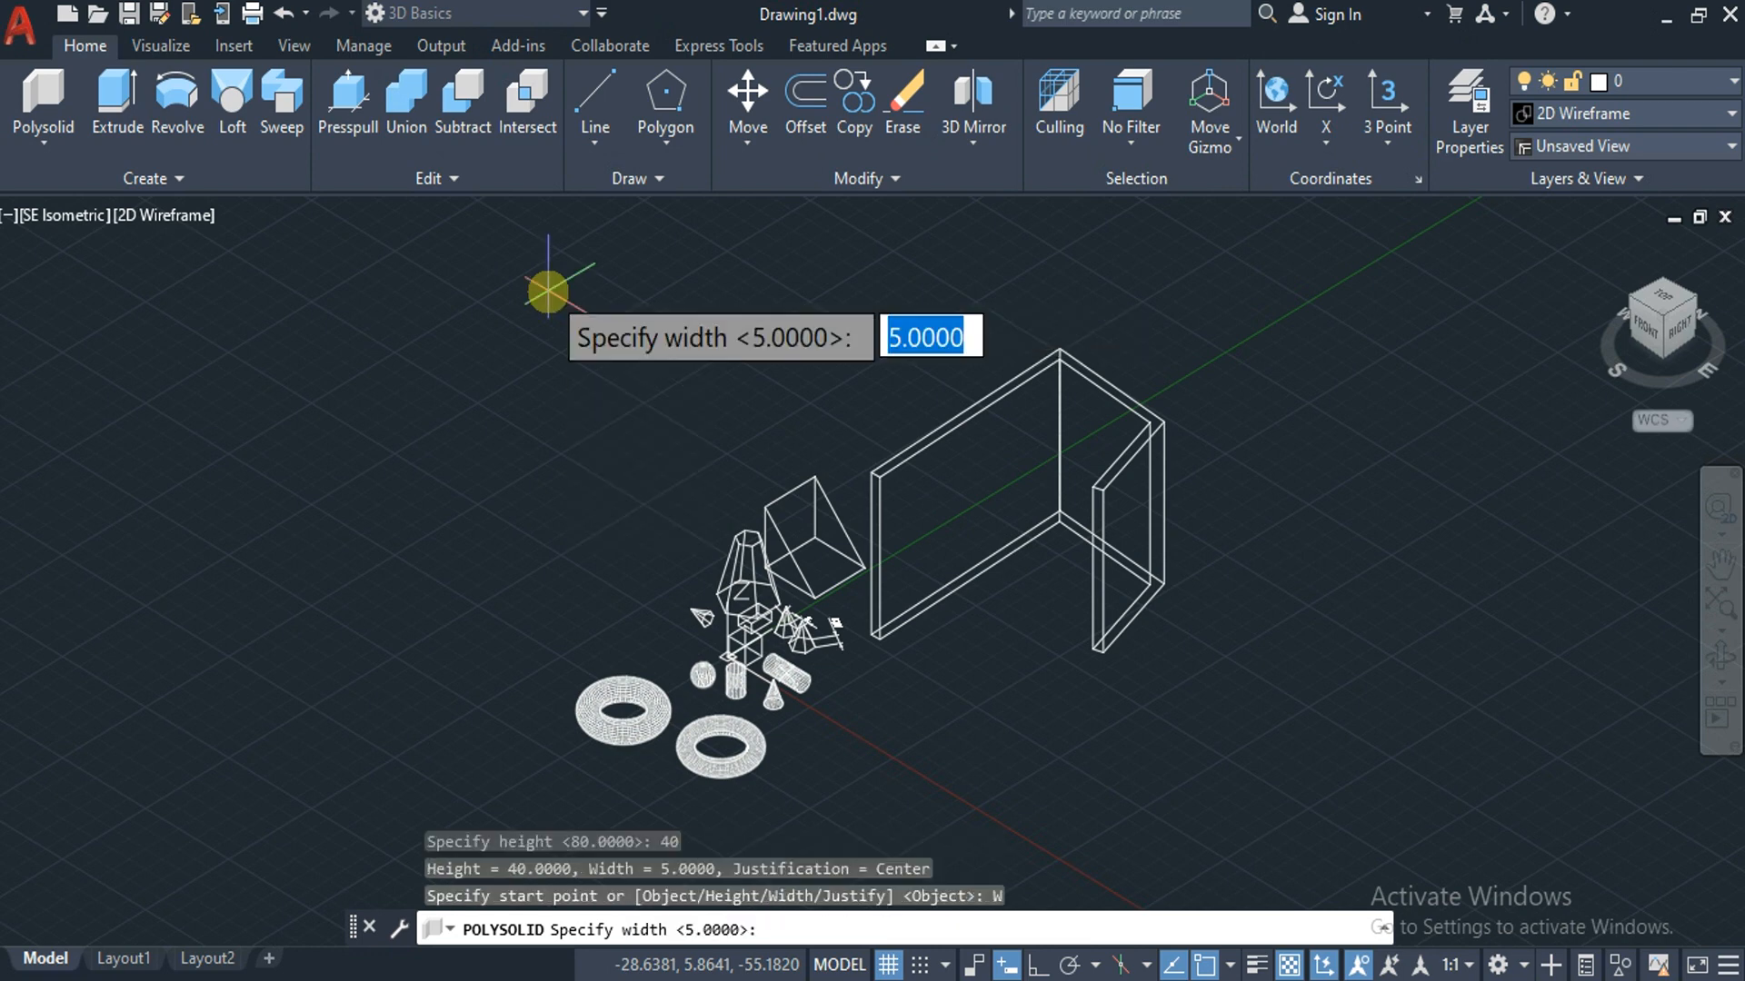
pyautogui.write('6')
pyautogui.press('Return')
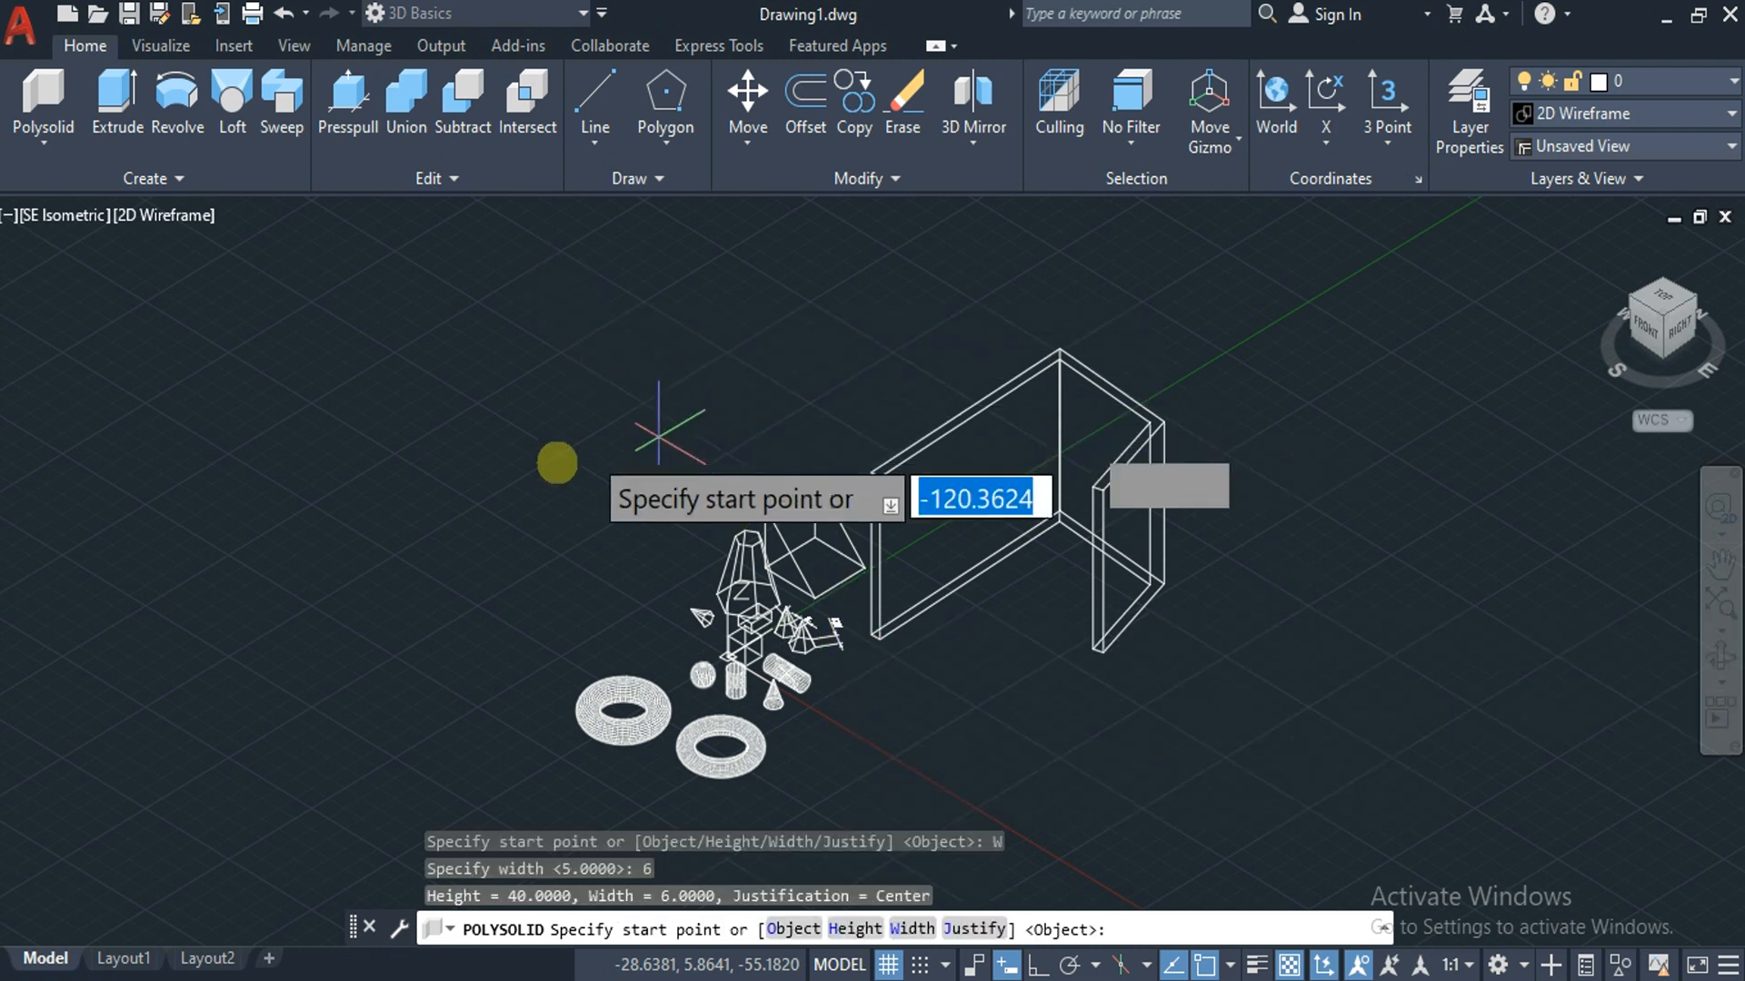
# Draw the polysolid behind the other solids with straight segments of 100 and 50, continuing it with freehand S-shaped arc segments.
pyautogui.click(498, 552)
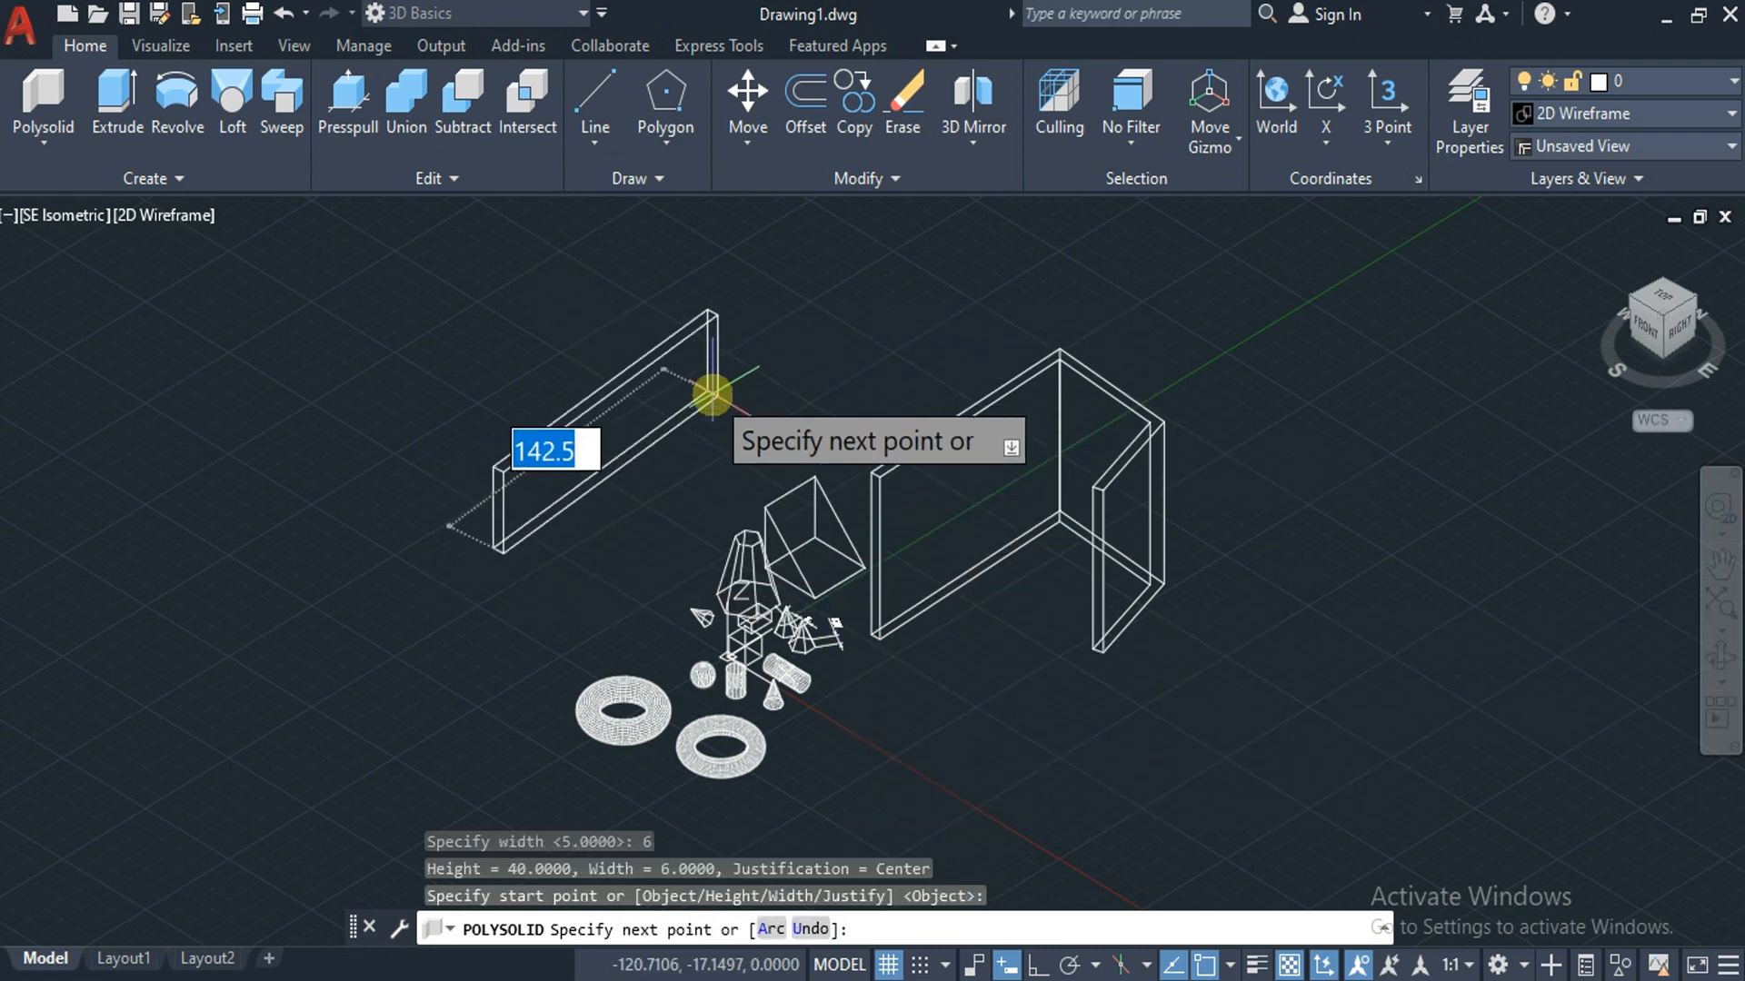
pyautogui.write('100')
pyautogui.press('Return')
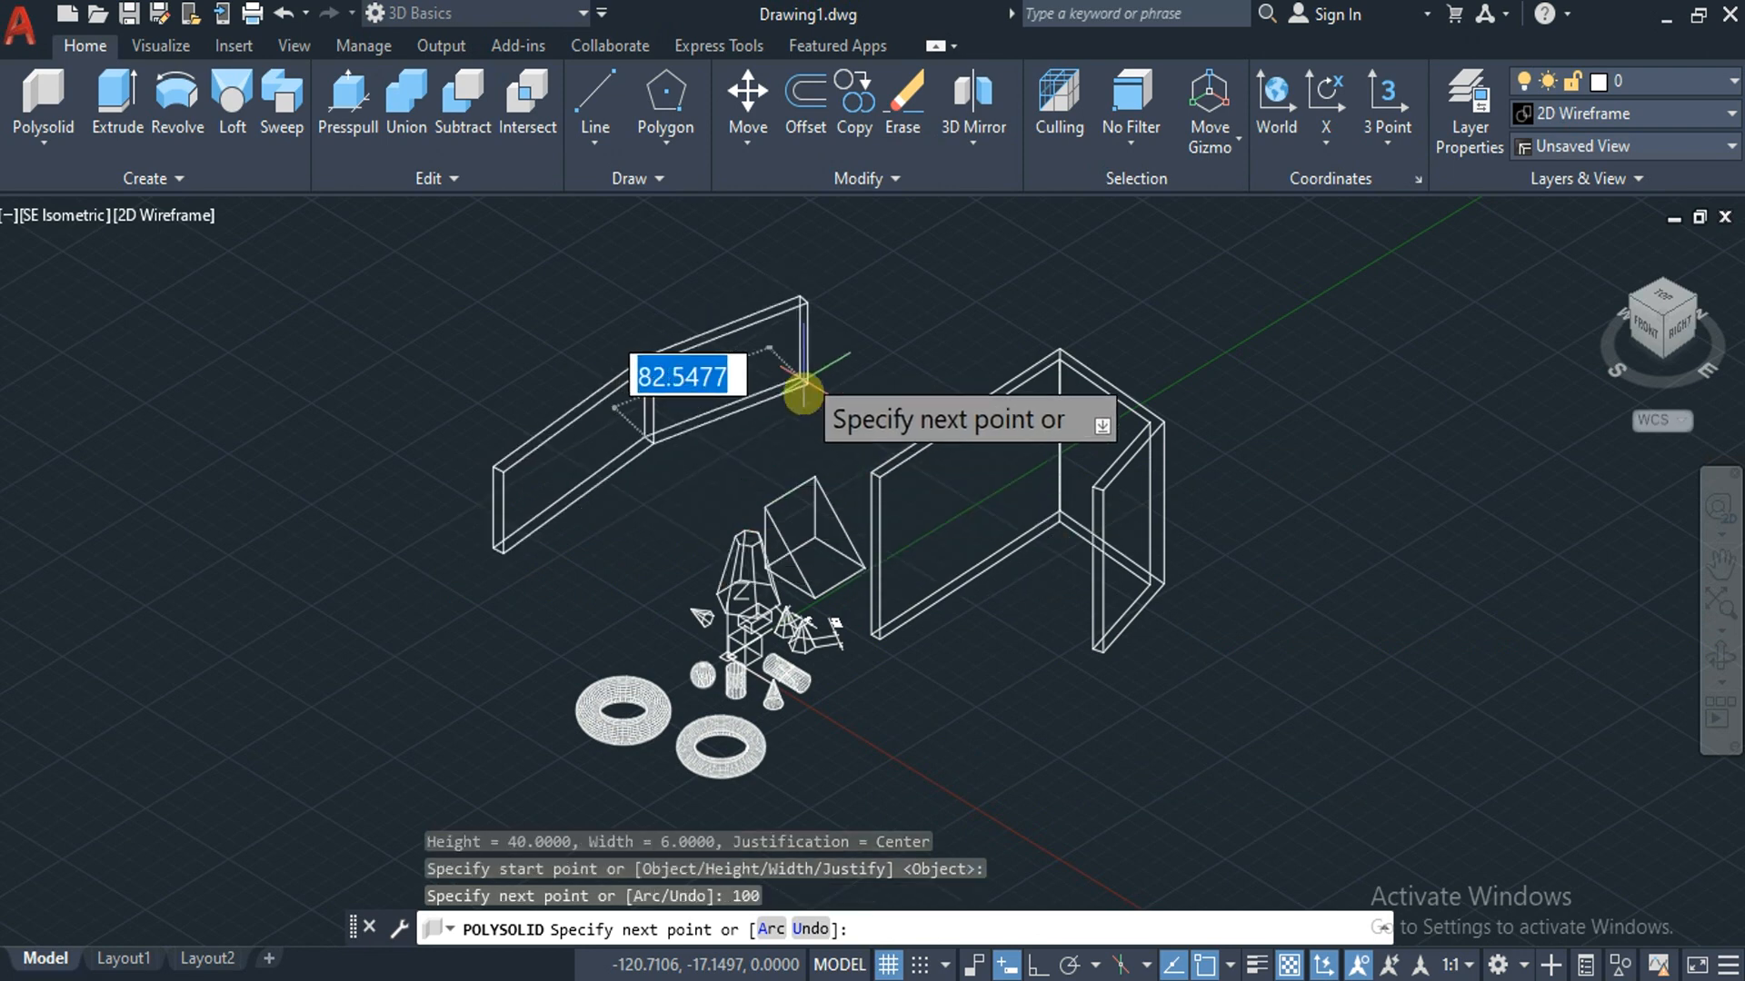
pyautogui.write('50')
pyautogui.press('Return')
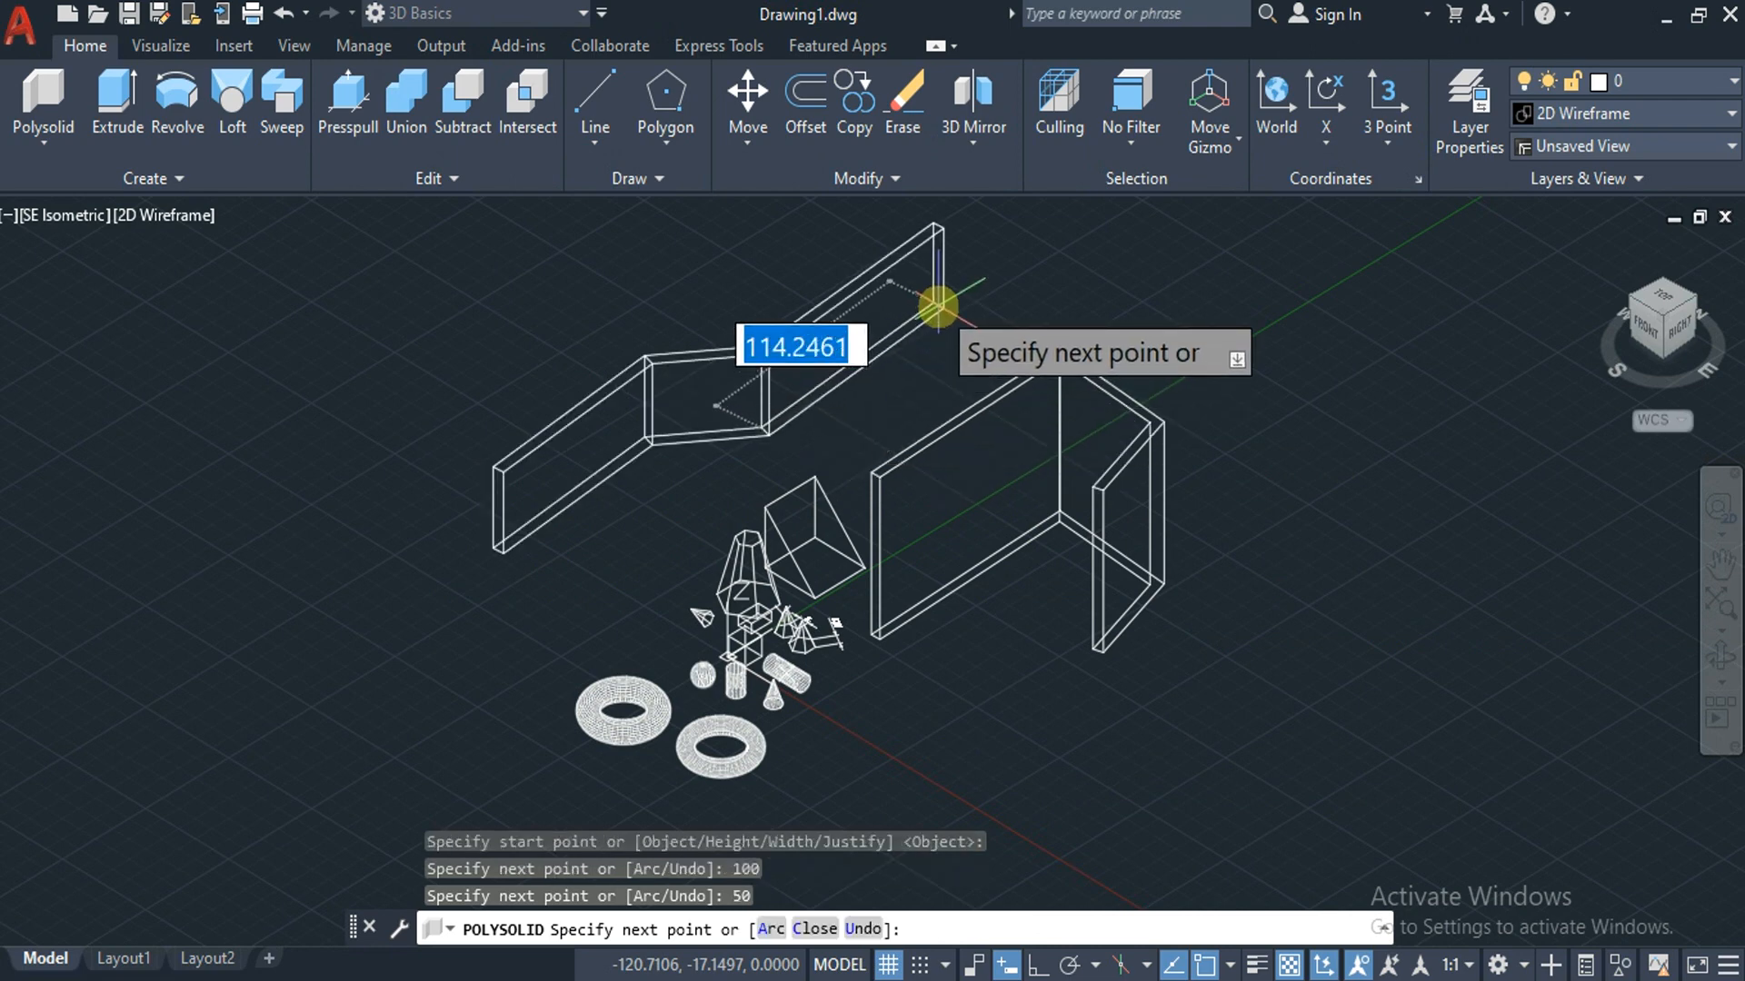
pyautogui.press('Down')
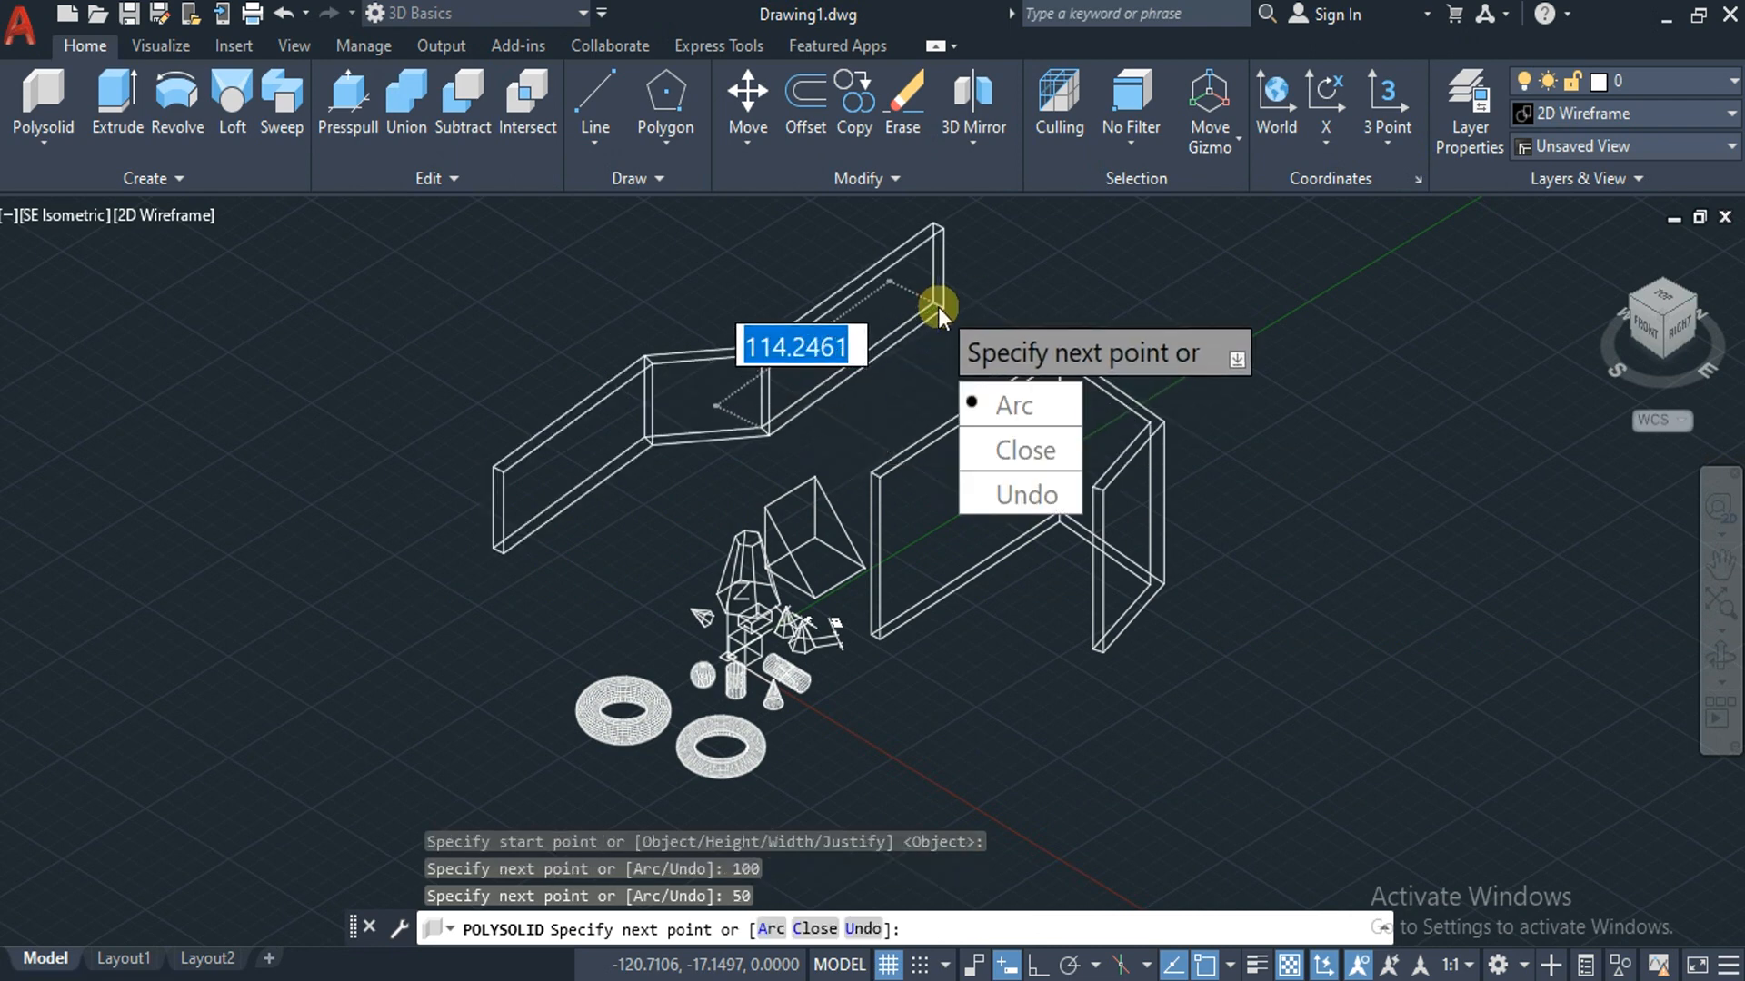
pyautogui.click(979, 409)
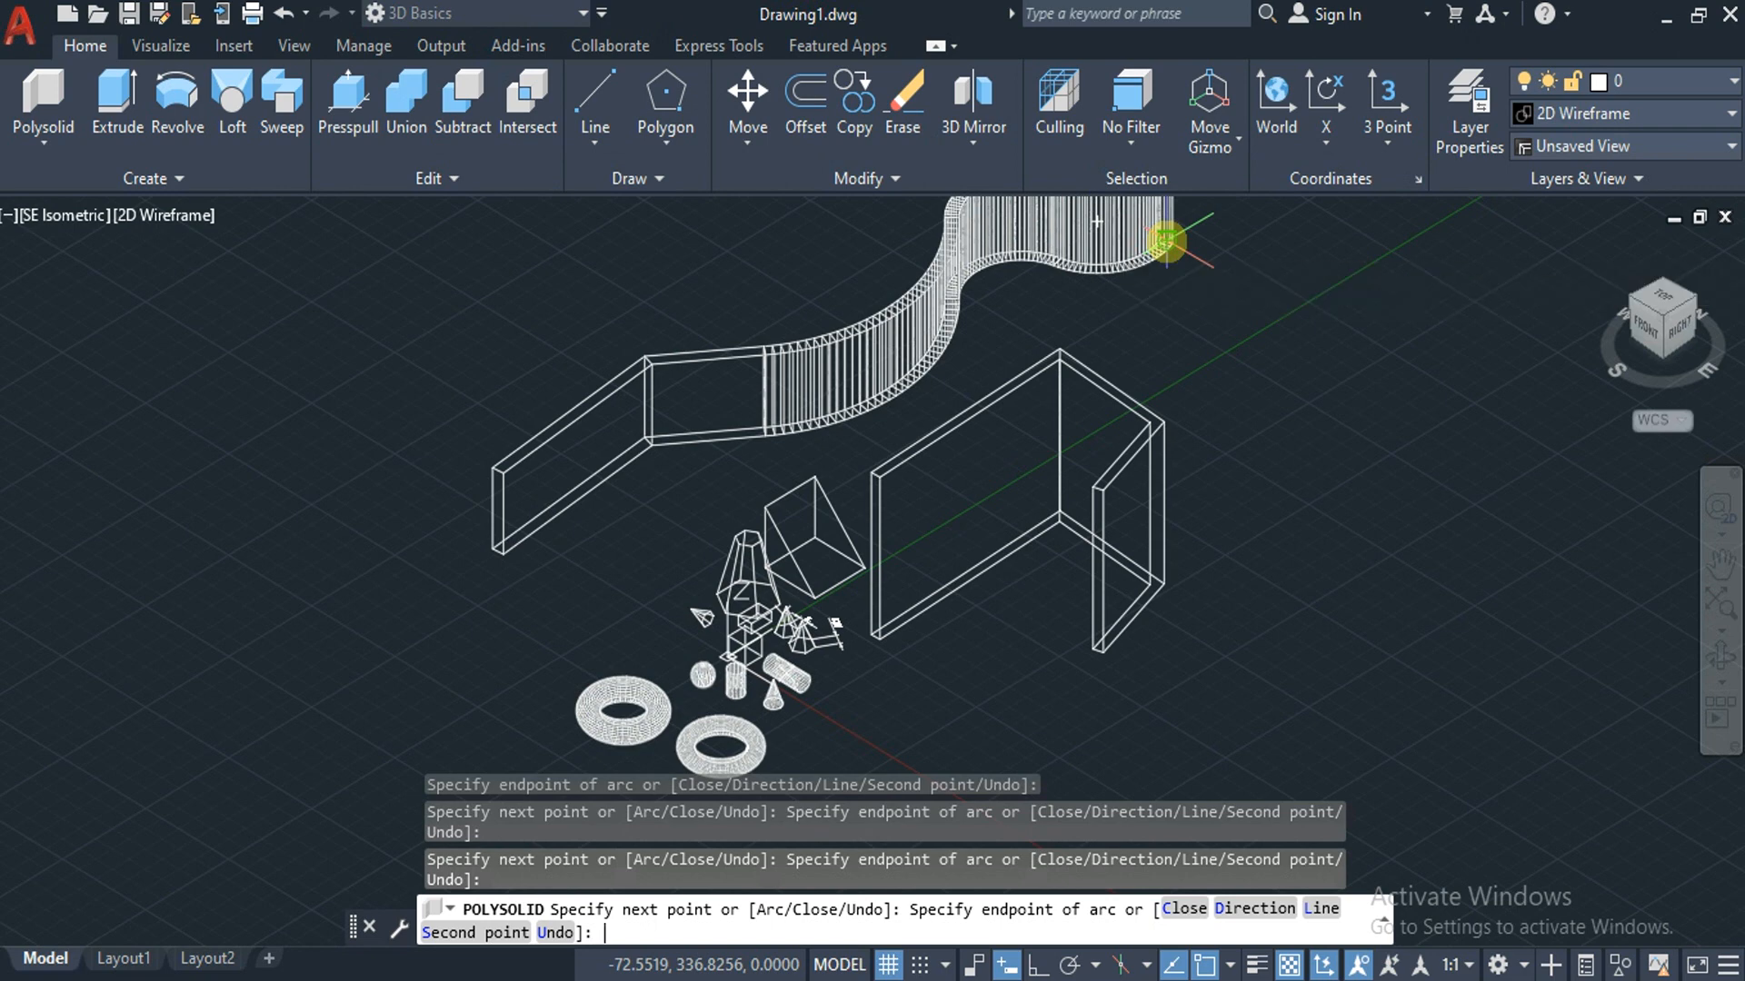
pyautogui.press('Return')
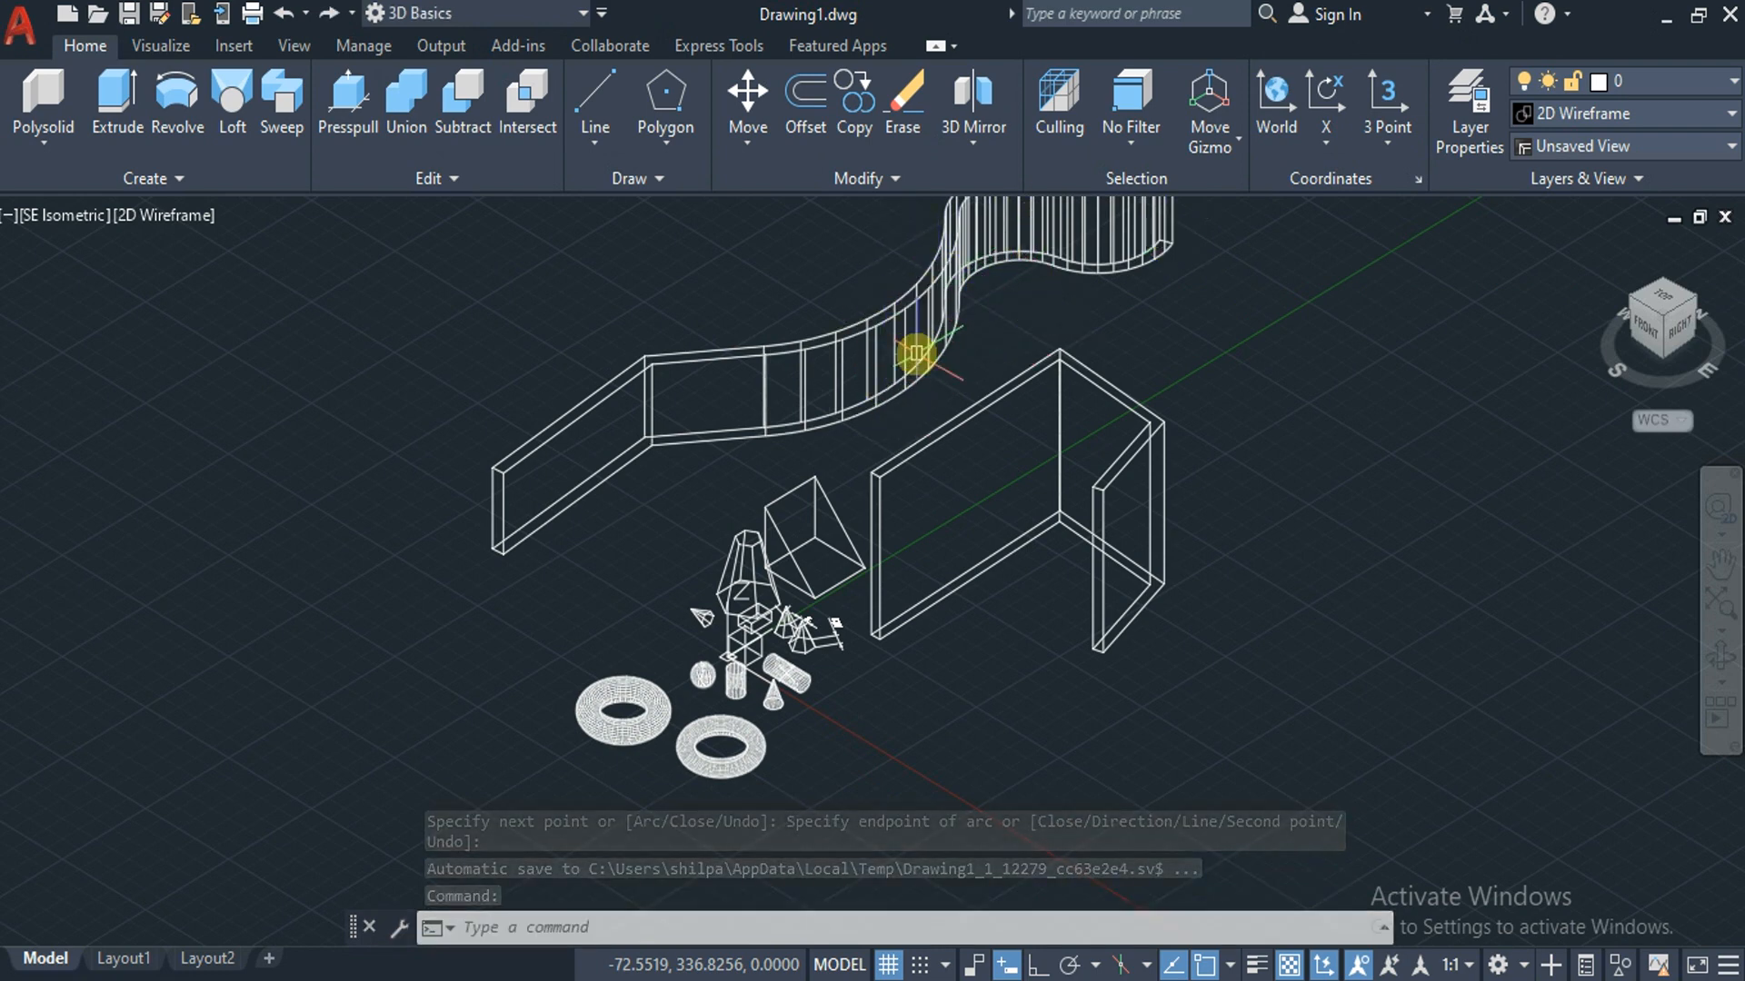
# Erase all solids and dimensions from the drawing.
pyautogui.click(1664, 320)
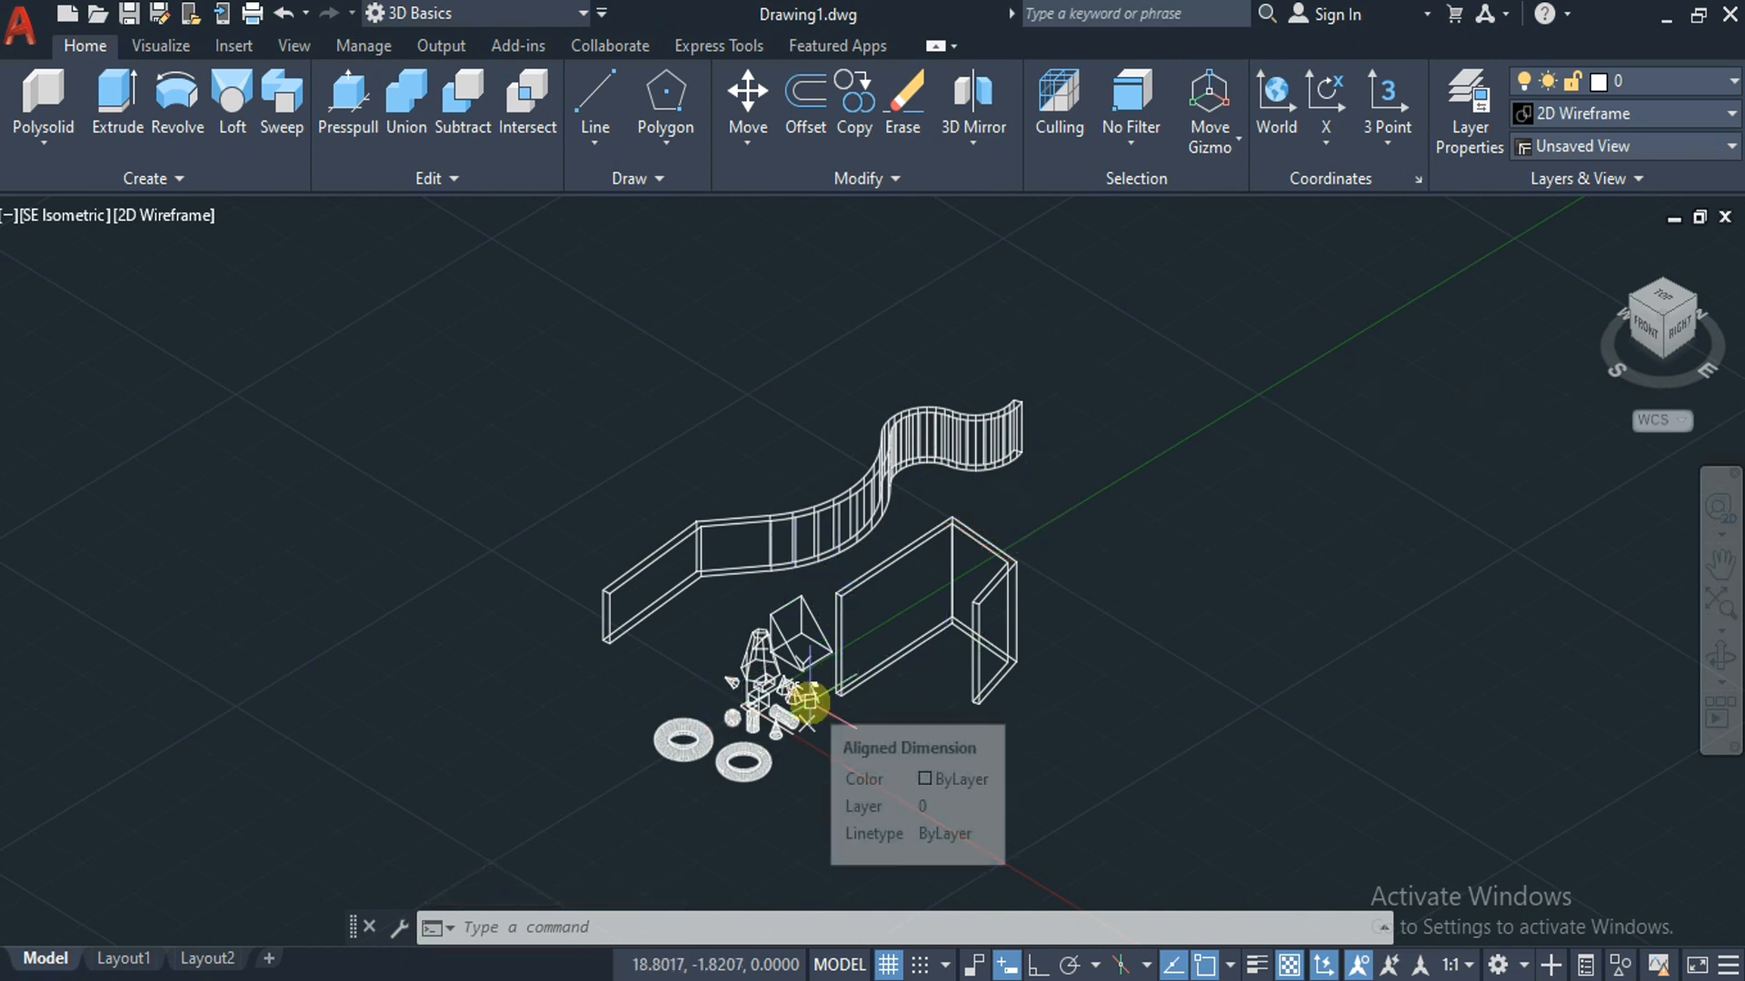
pyautogui.scroll(5, 731, 765)
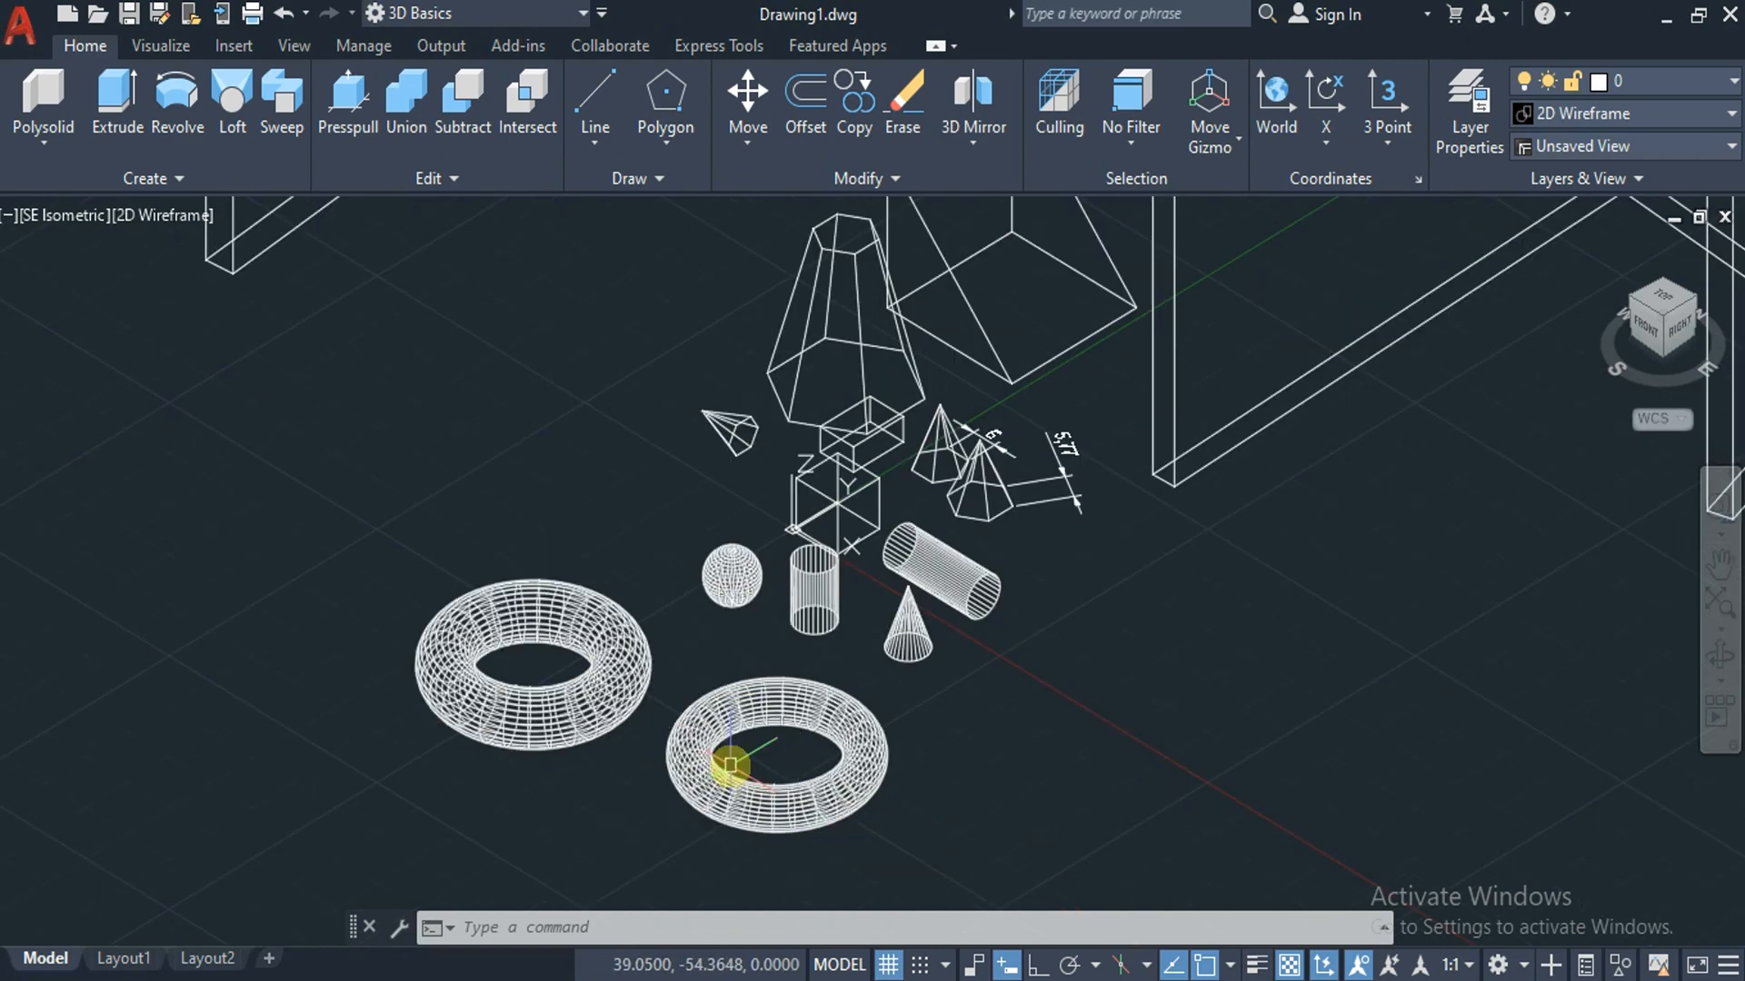
pyautogui.hotkey('ctrl', 'a')
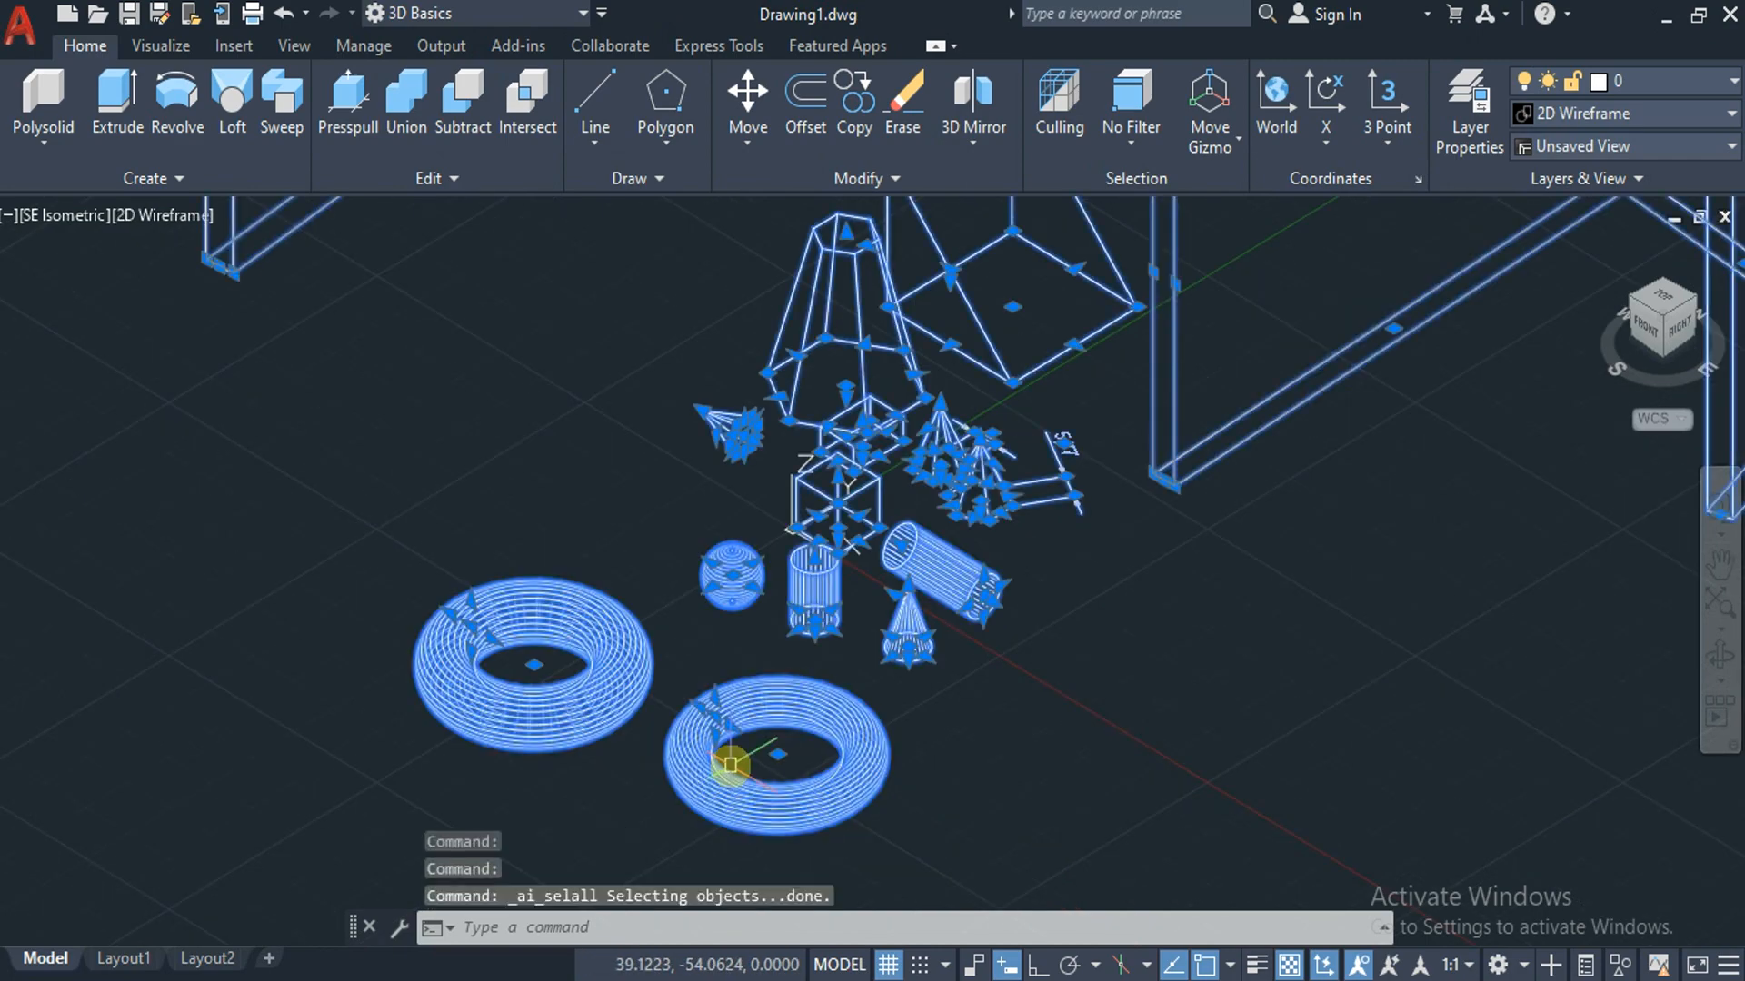
pyautogui.press('Delete')
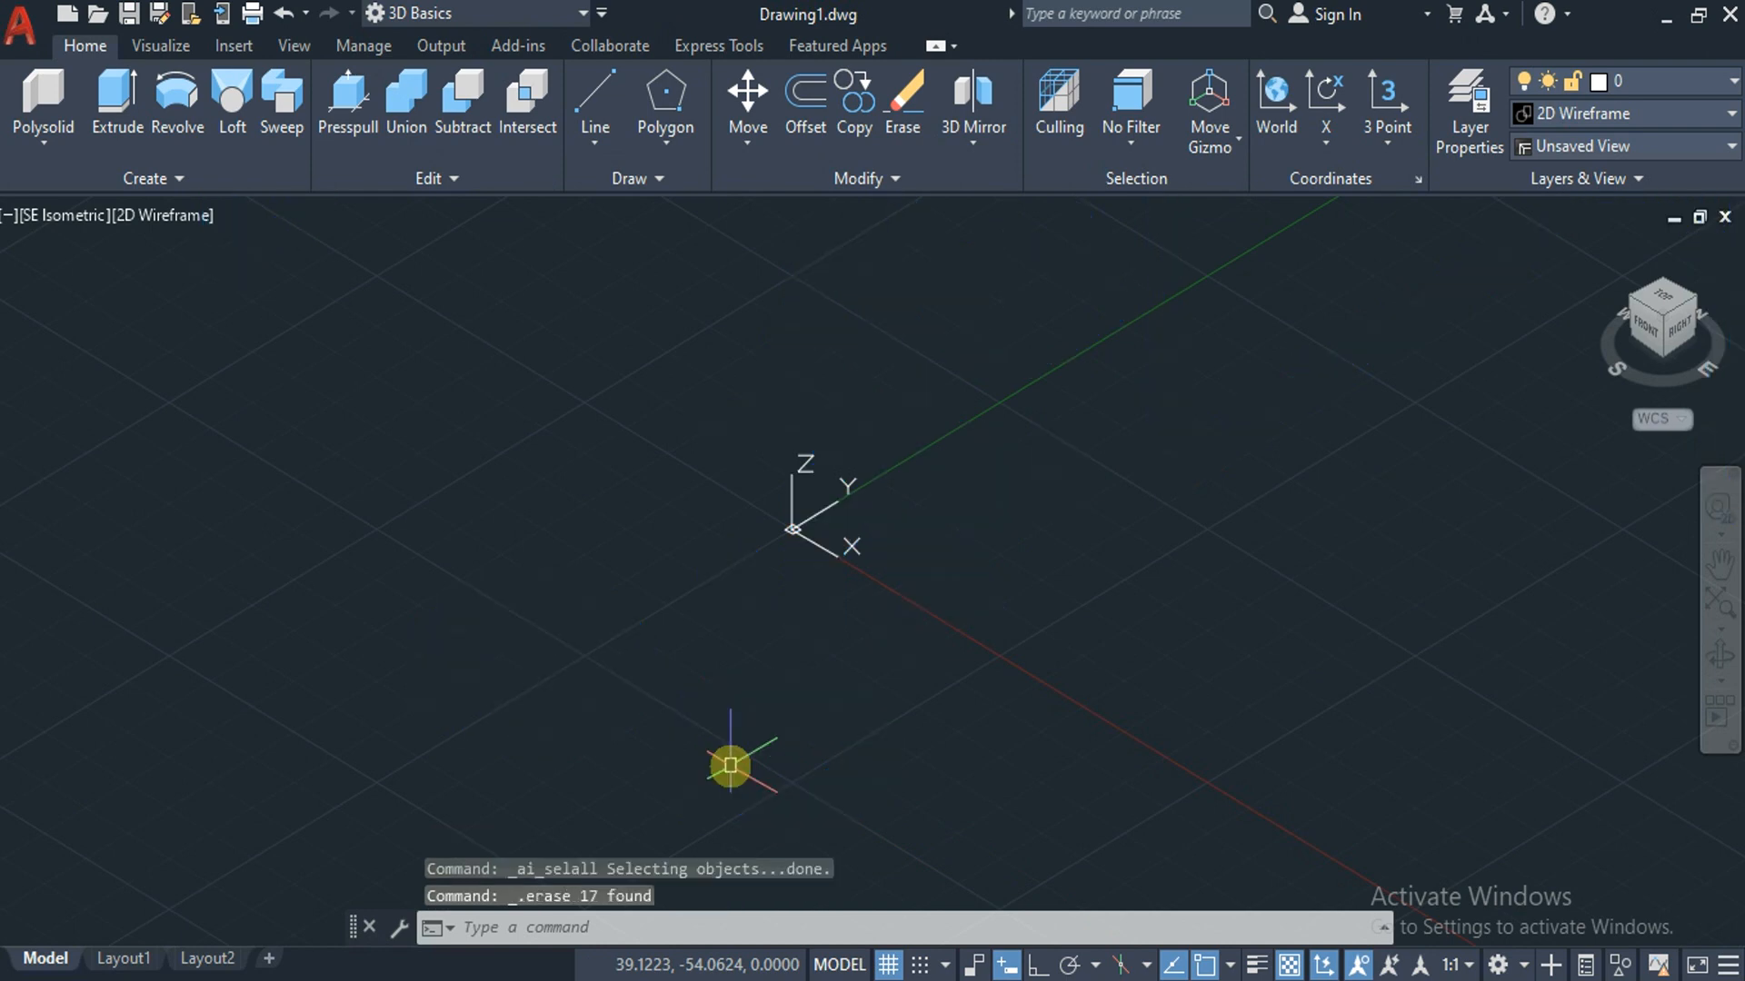
# Create a freehand box about 33 high beside the origin and display it in the Realistic visual style.
pyautogui.click(64, 153)
pyautogui.click(64, 186)
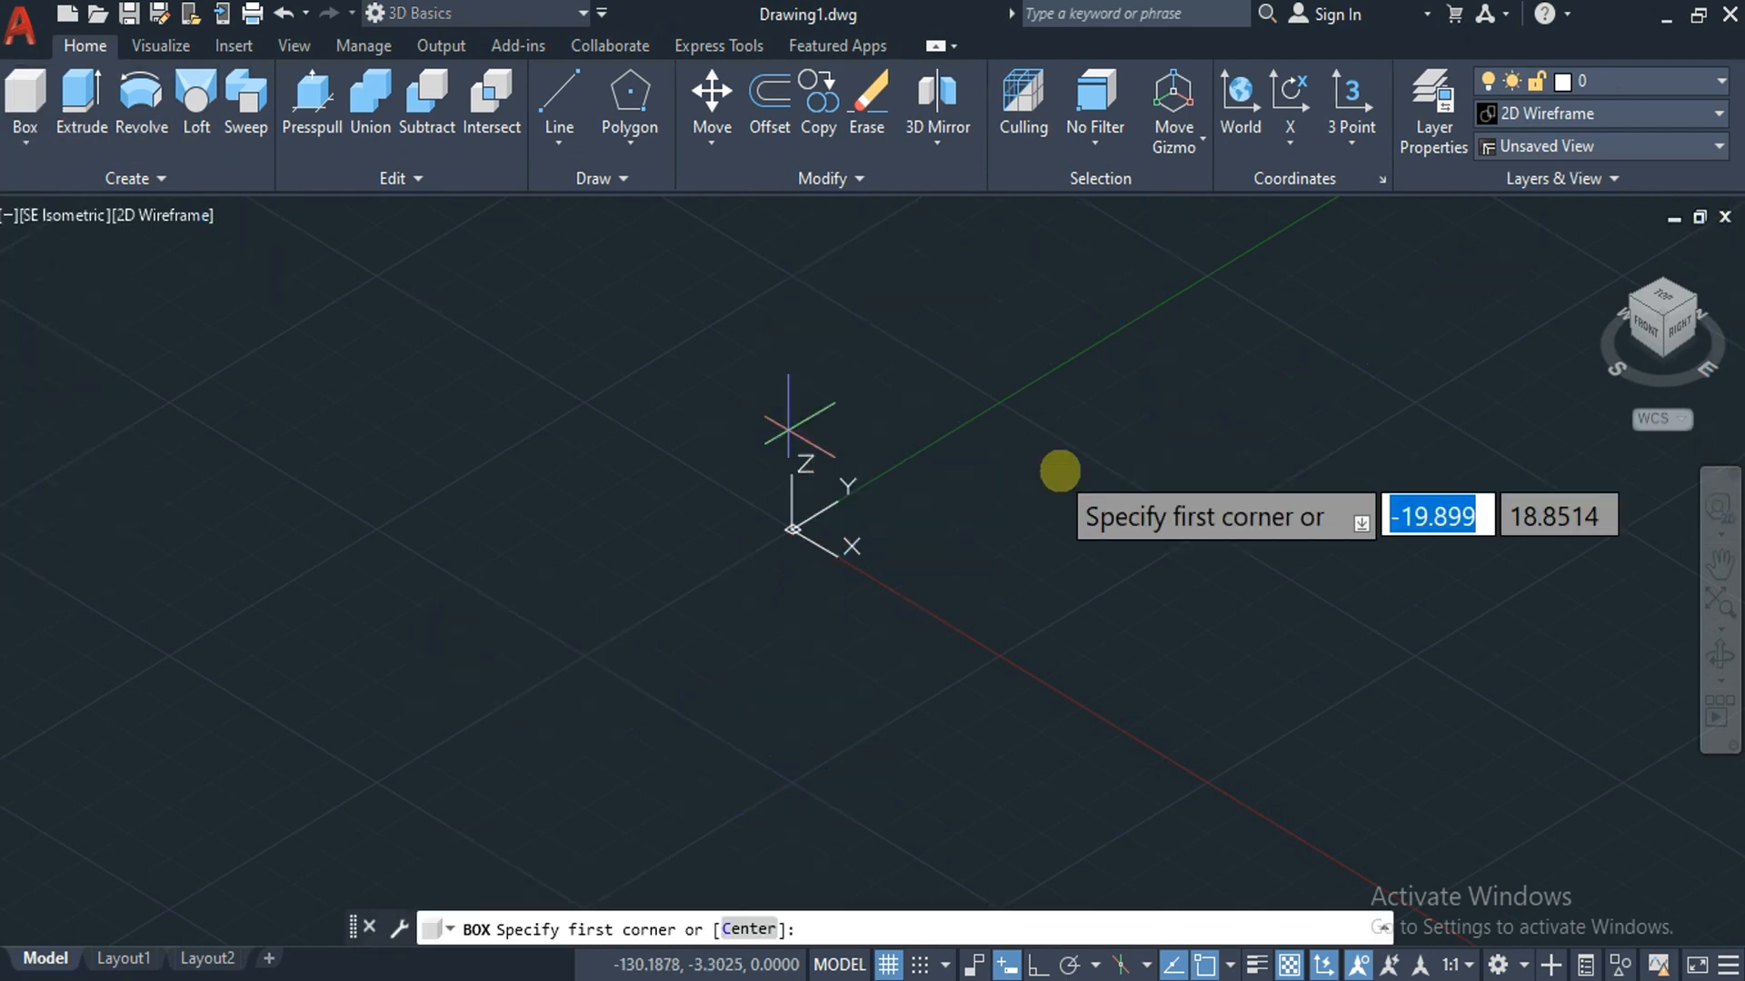
pyautogui.click(1059, 471)
pyautogui.click(1078, 660)
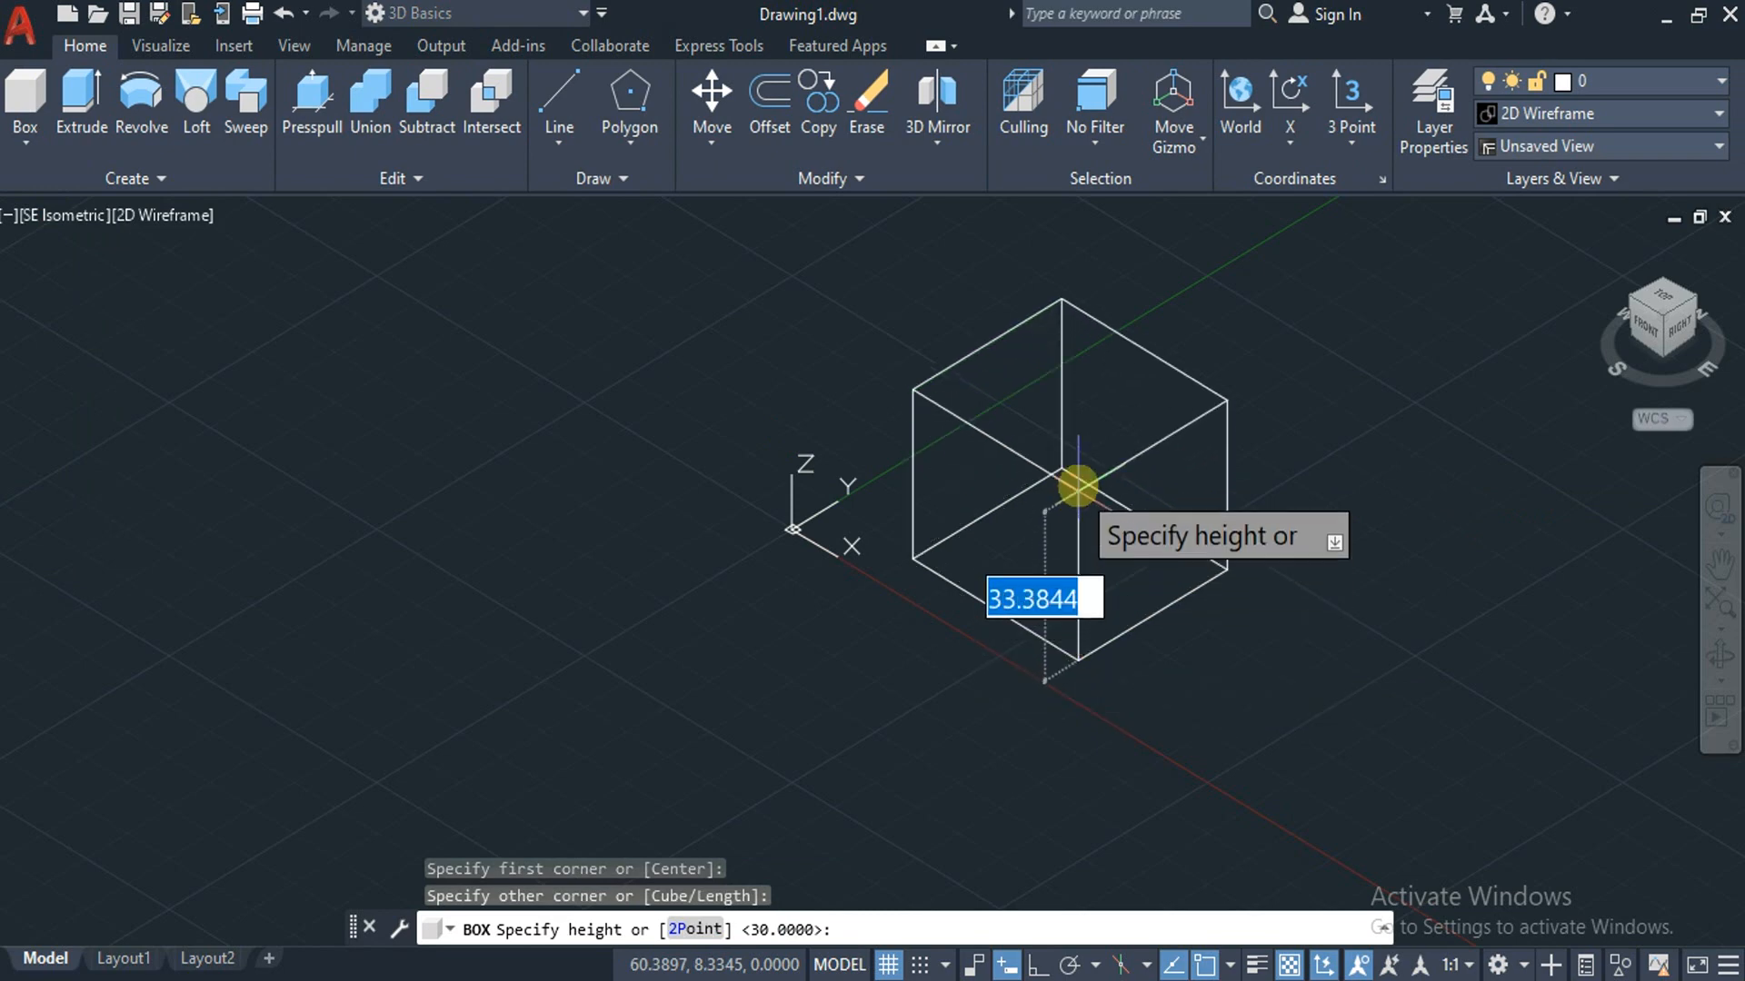
pyautogui.click(1078, 485)
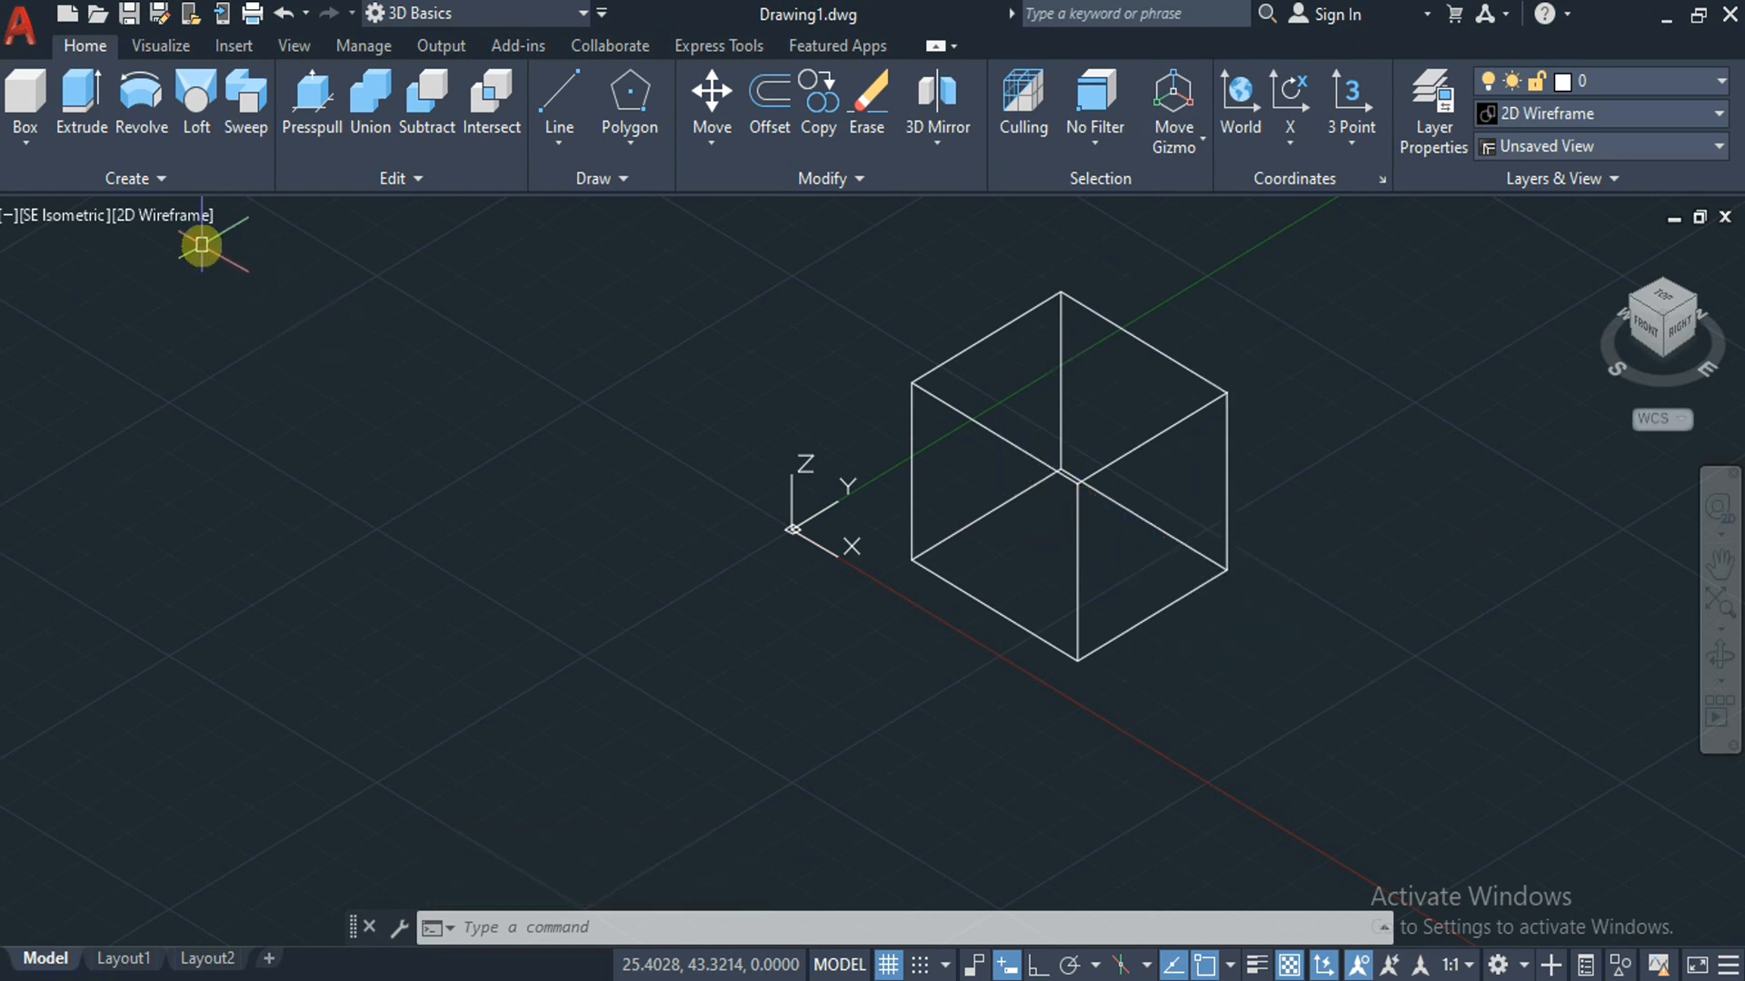
pyautogui.click(183, 223)
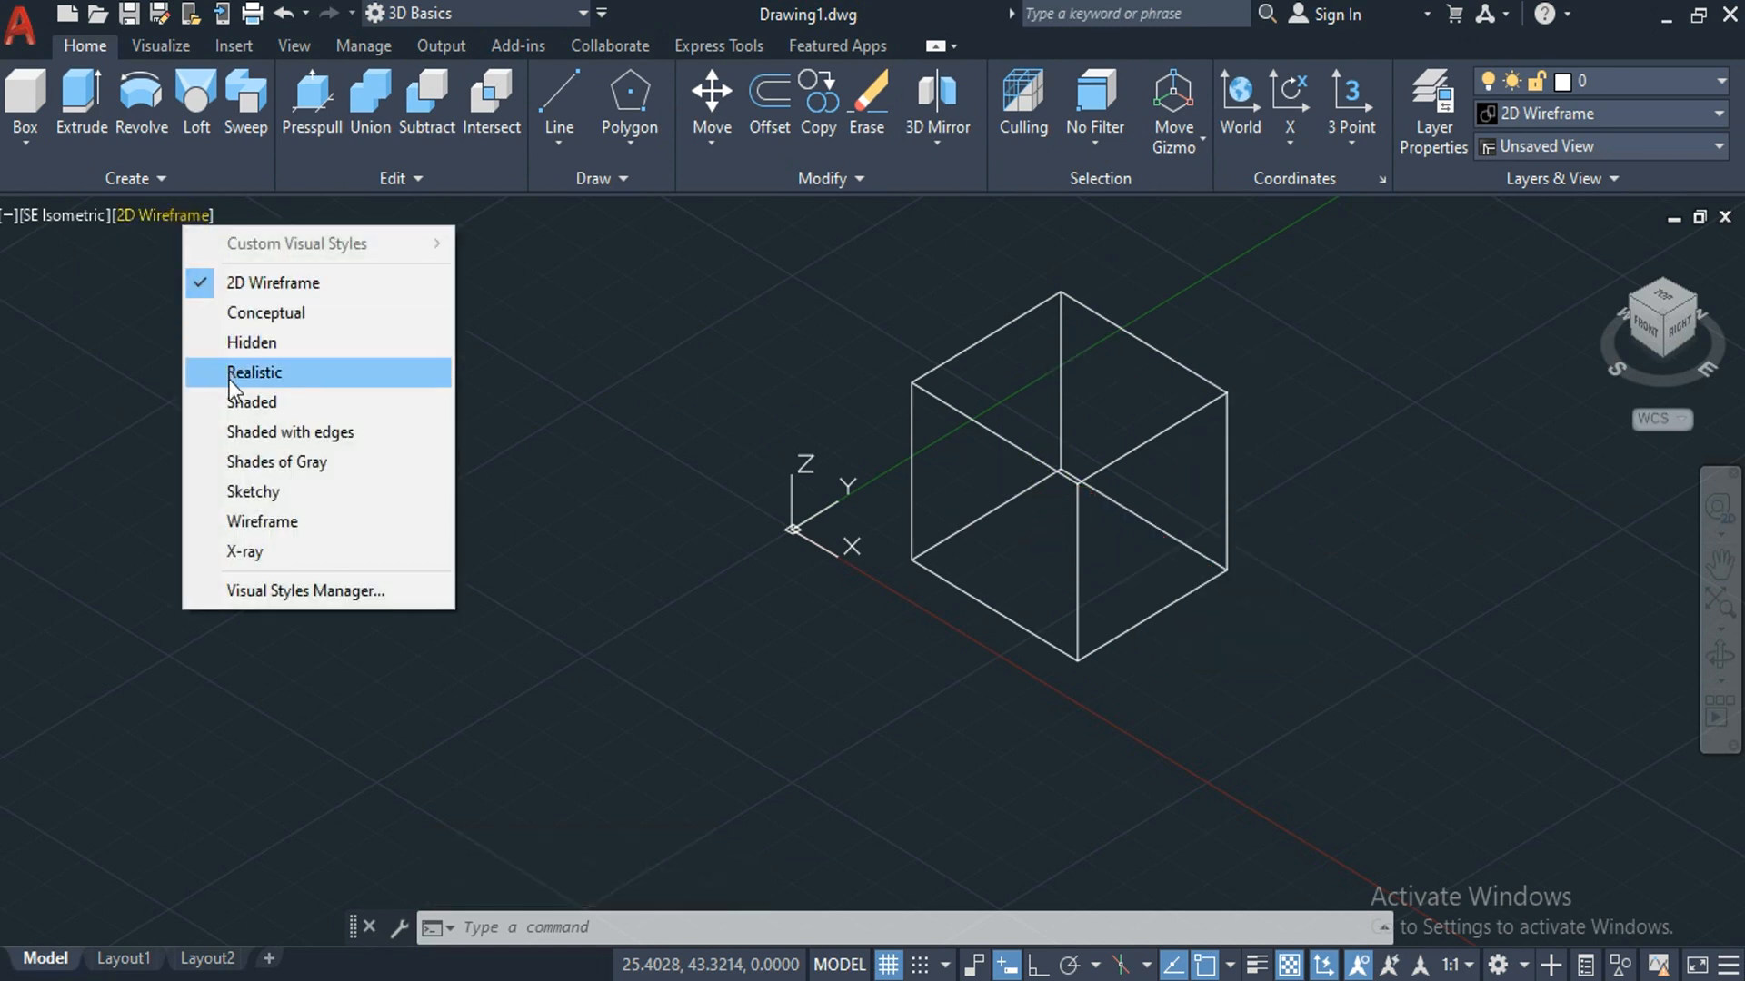
pyautogui.click(227, 372)
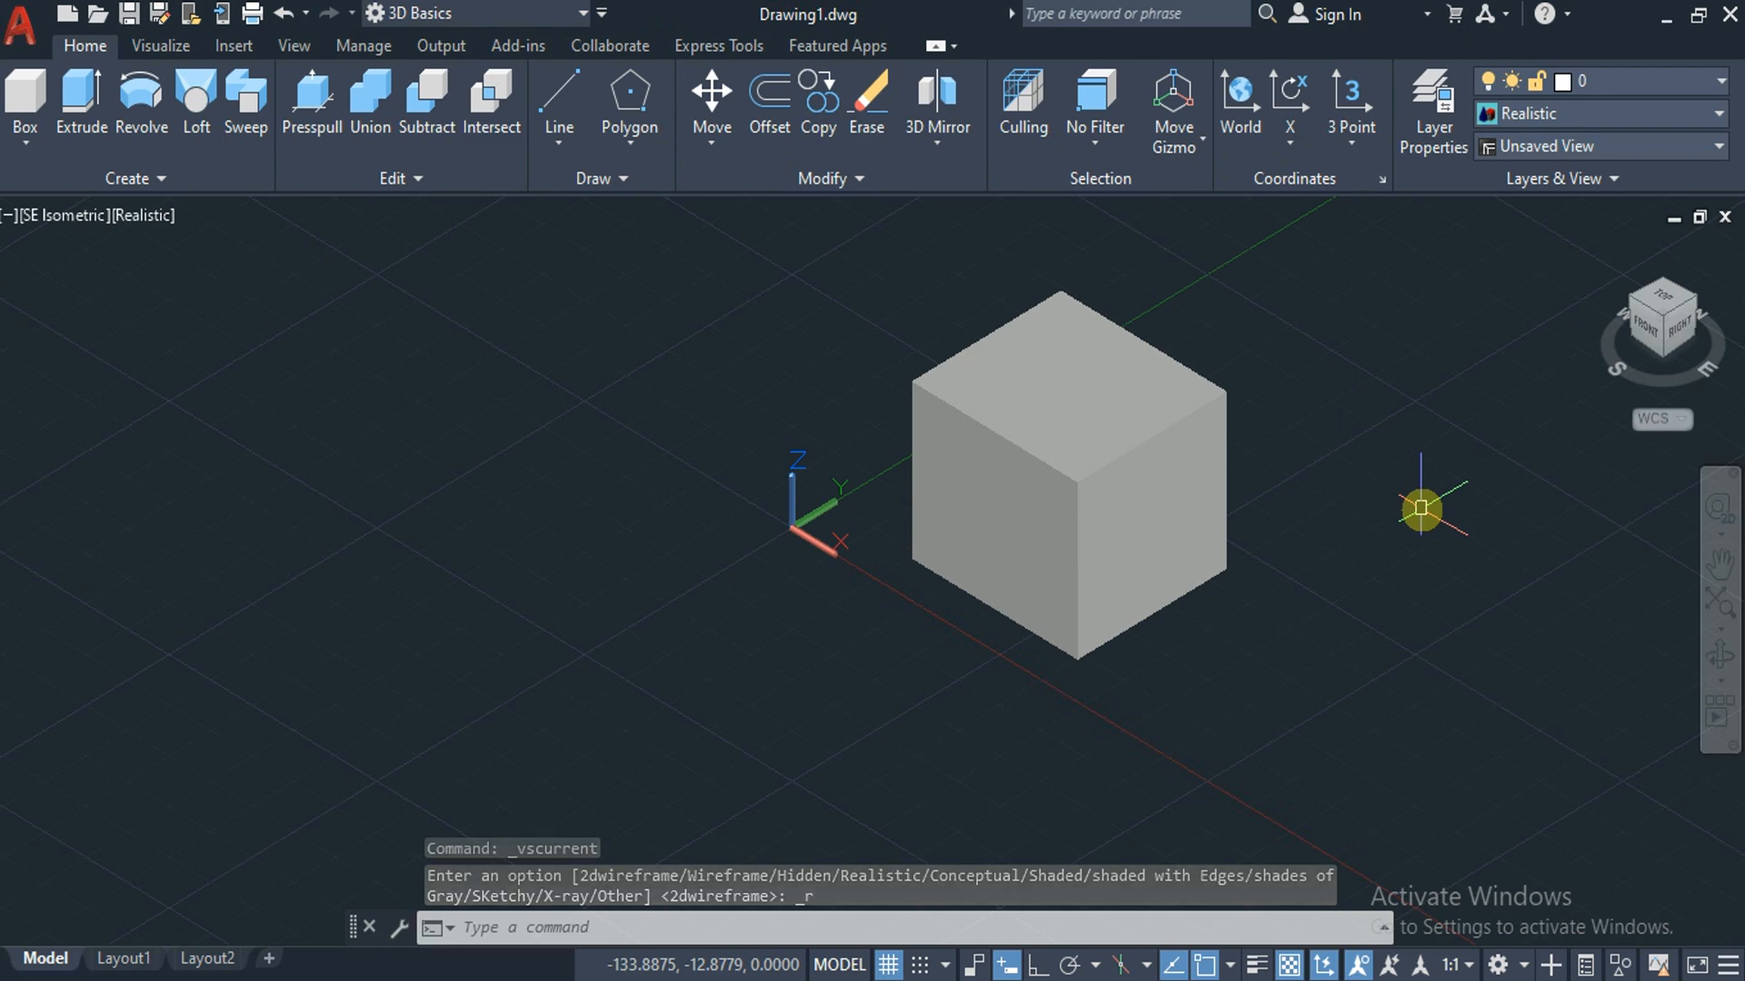
pyautogui.click(30, 133)
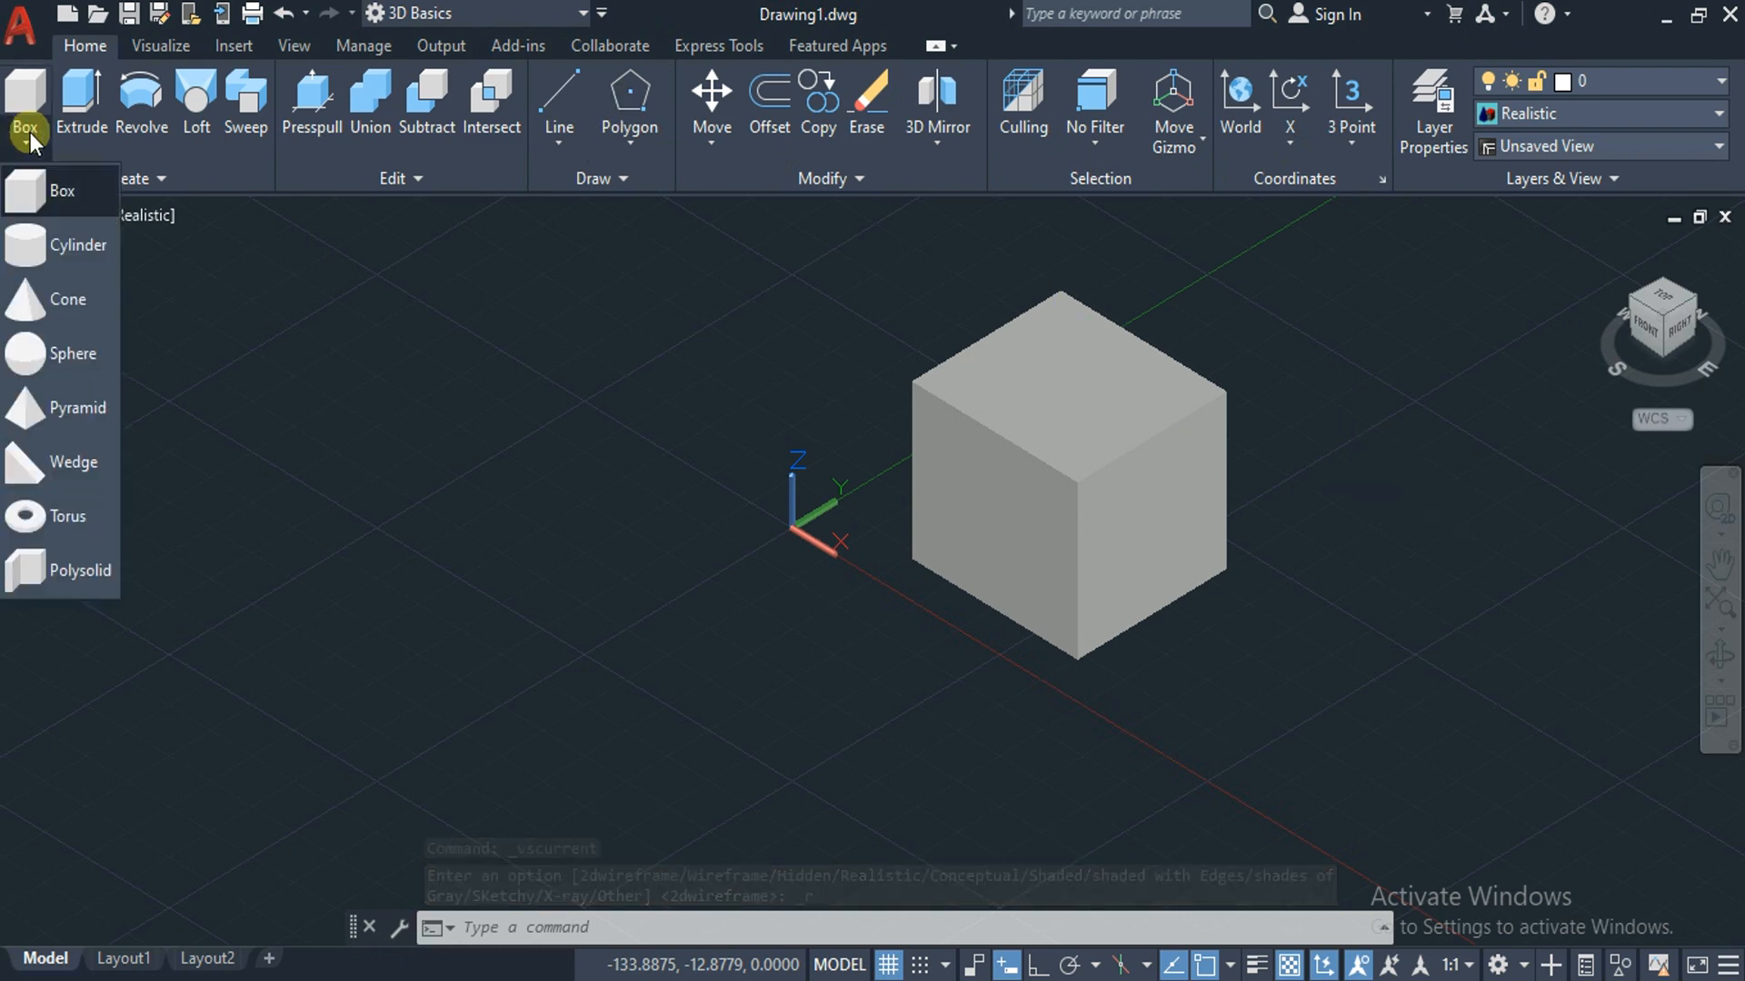
pyautogui.click(248, 390)
pyautogui.click(160, 225)
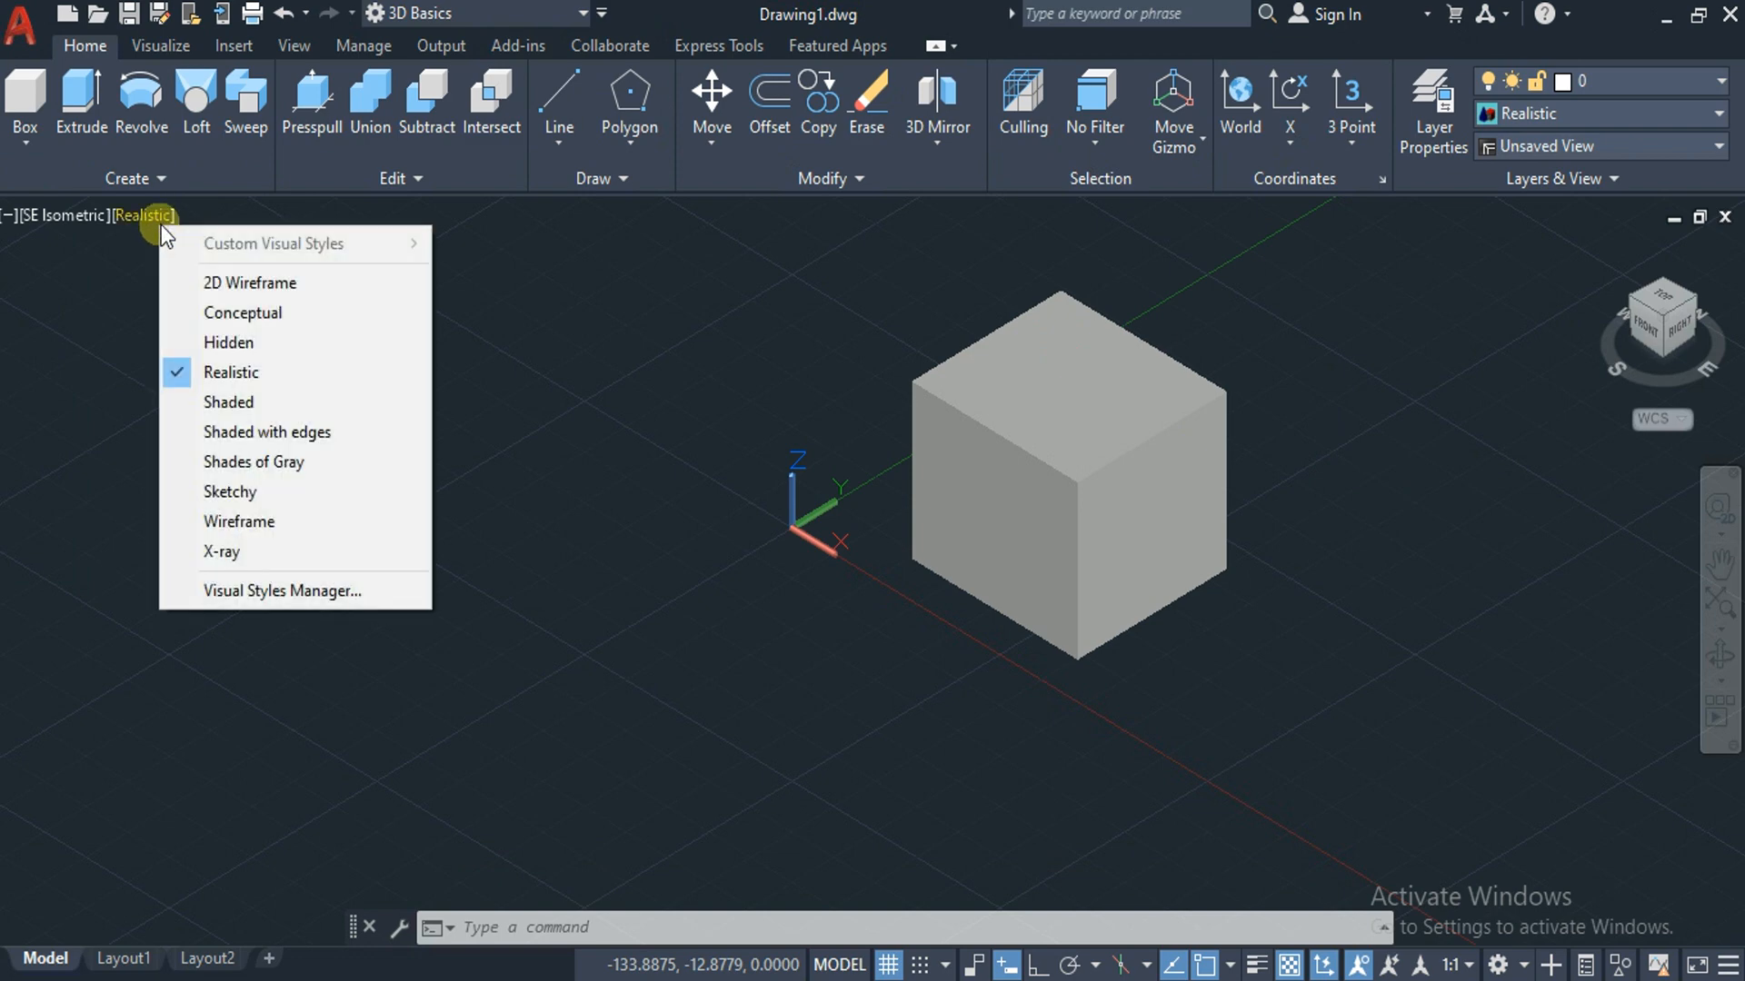
pyautogui.click(717, 538)
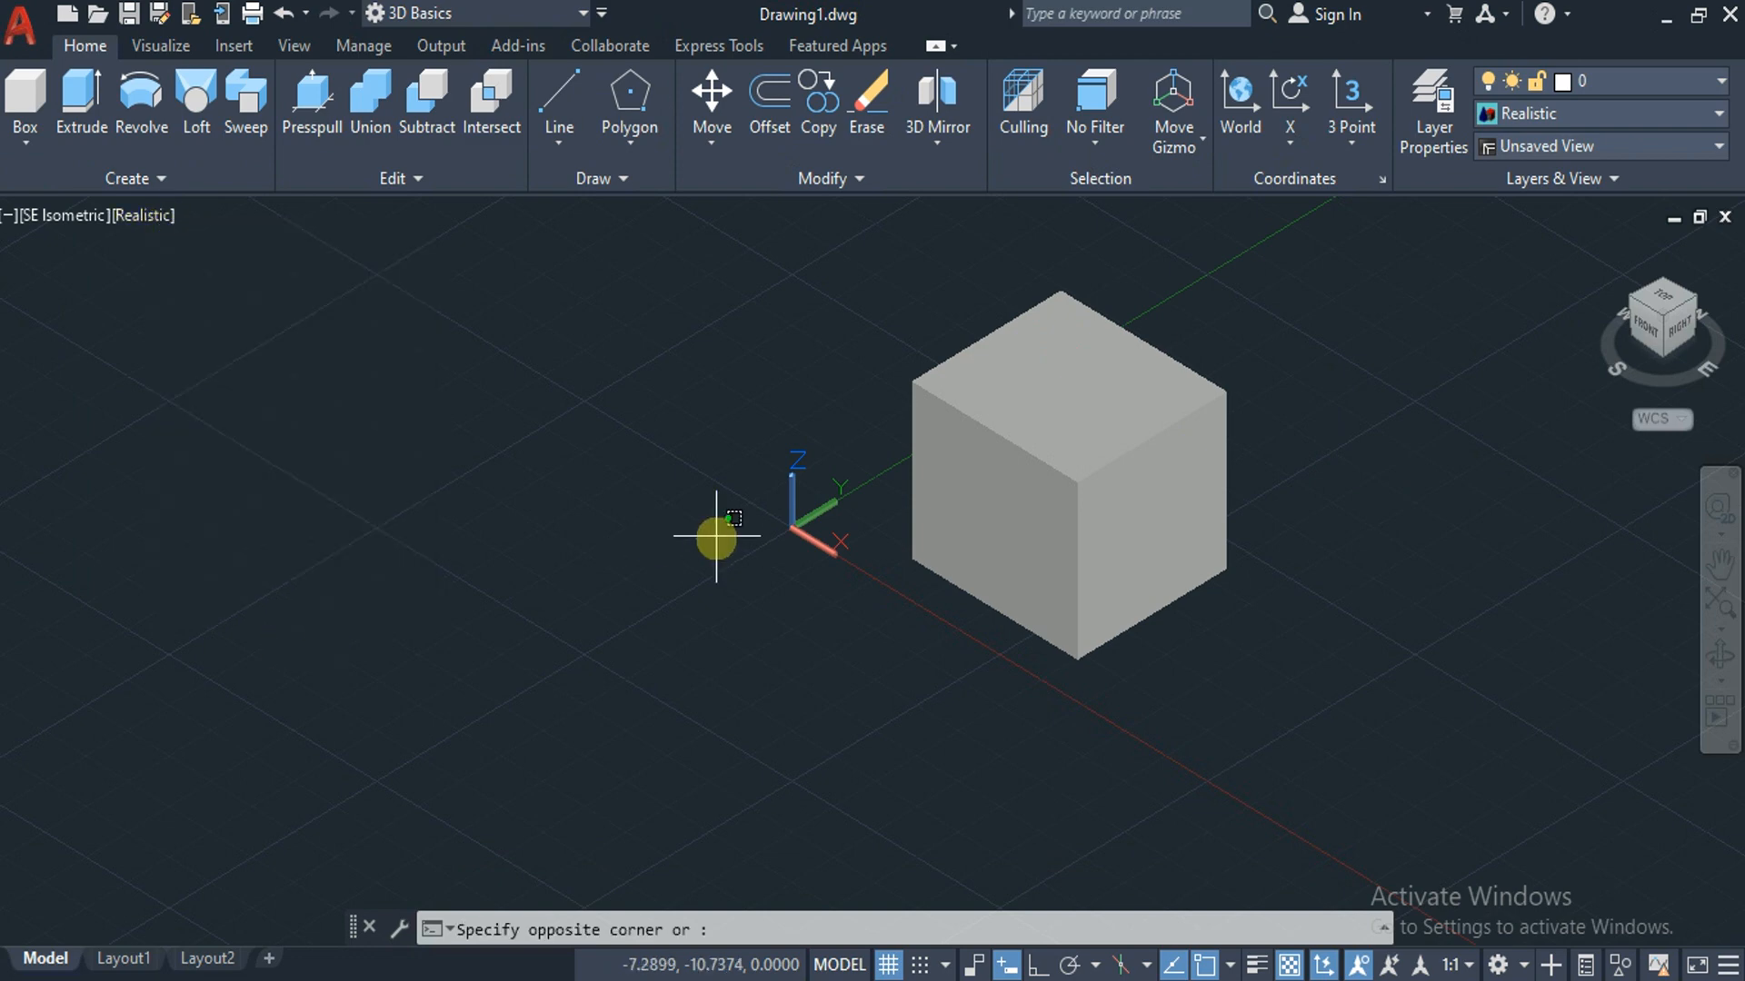
pyautogui.click(598, 580)
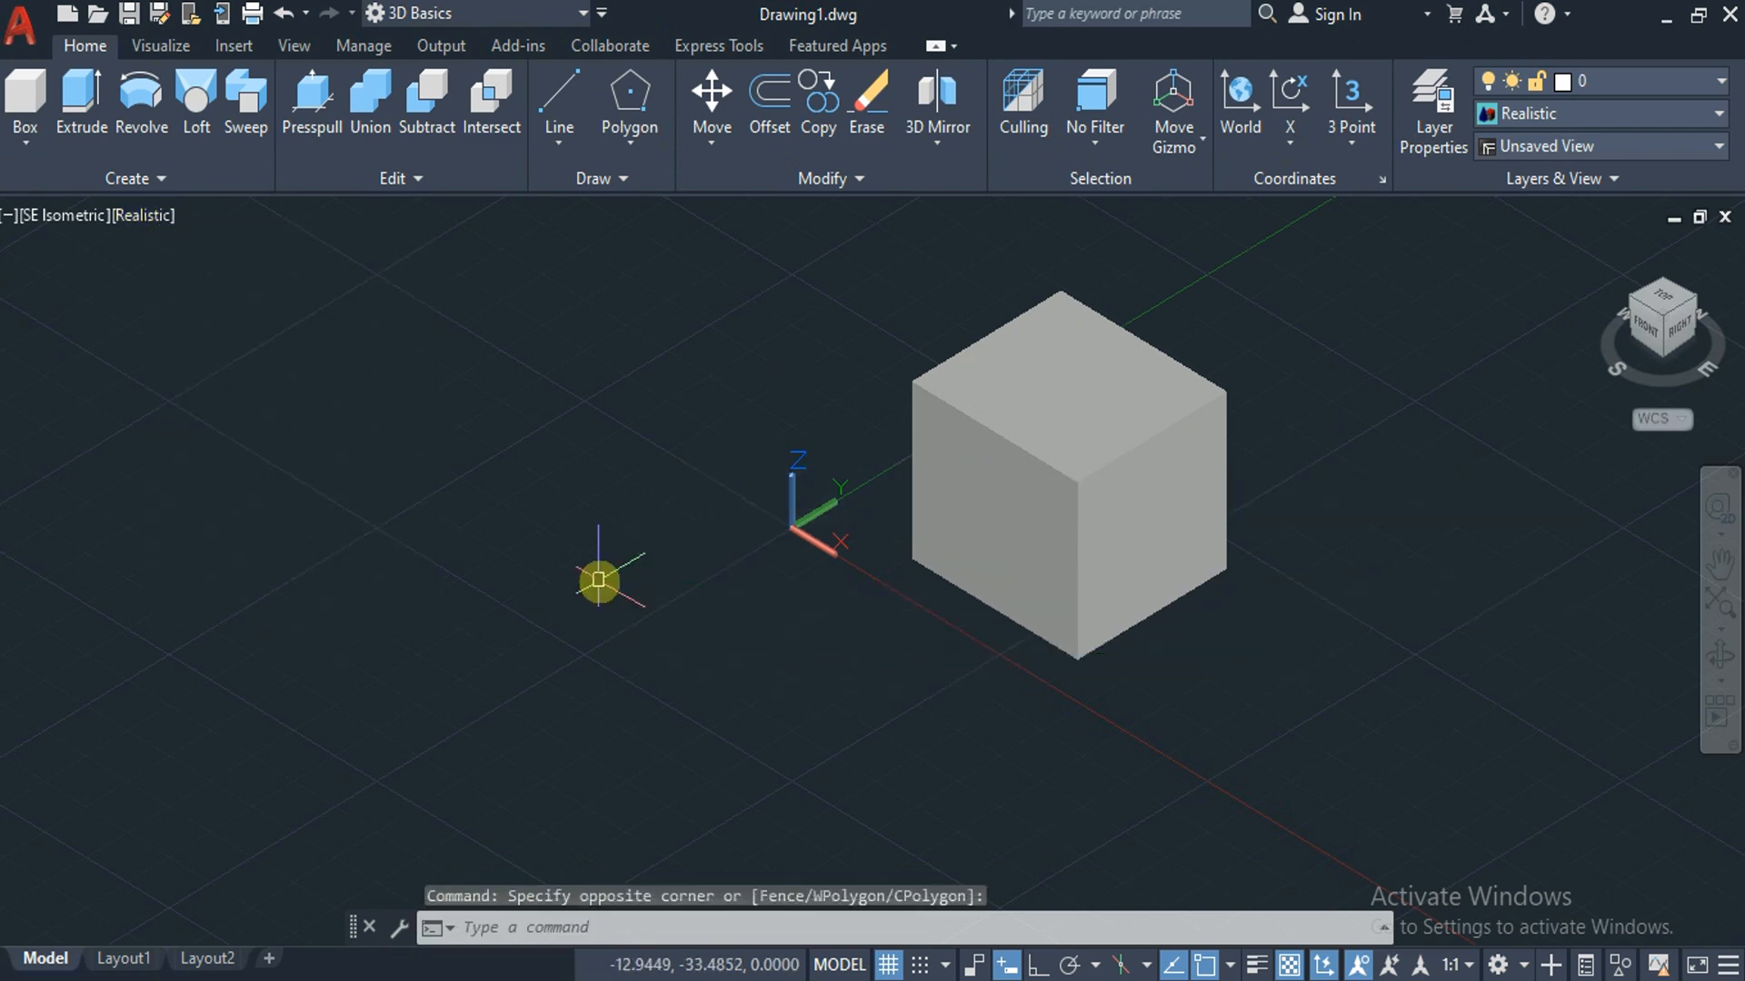